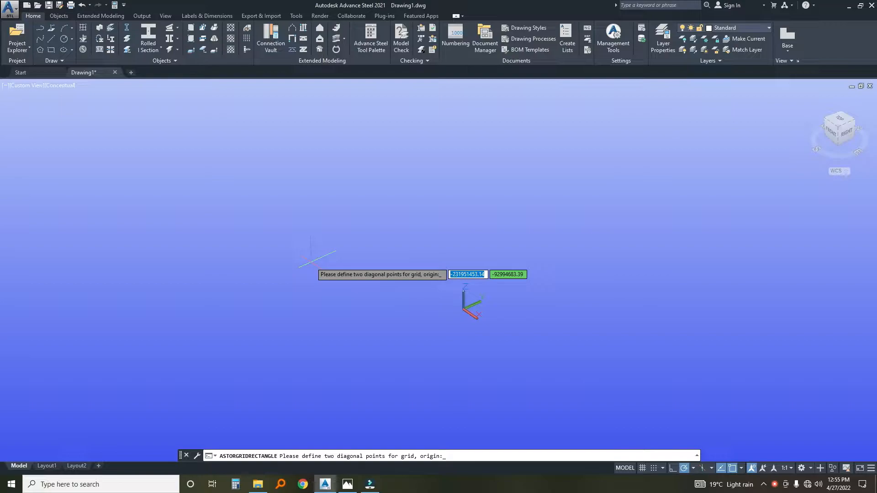
Place the origin corner of the rectangular building grid at 0,0.
{"action": "type", "text": "0"}
{"action": "key", "text": "Tab"}
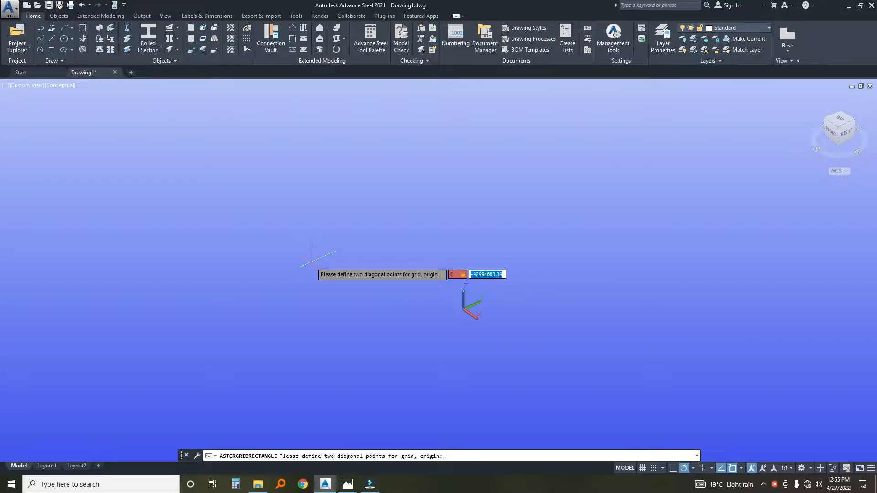
{"action": "type", "text": "0"}
{"action": "key", "text": "Return"}
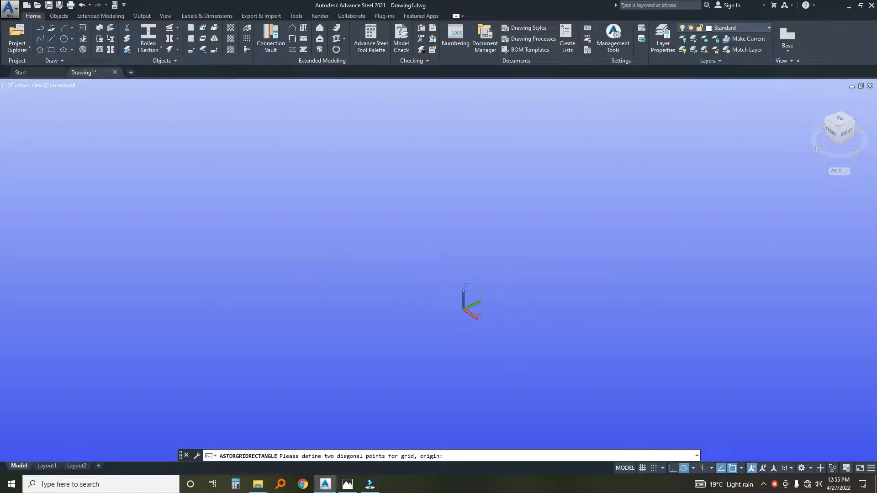
Define the grid's opposite corner at 12000,25000 from the origin while viewing the model in SE isometric.
{"action": "scroll", "coordinate": [385, 259], "scroll_direction": "down", "scroll_amount": 10}
{"action": "middle_click_drag", "start_coordinate": [261, 200], "coordinate": [403, 354]}
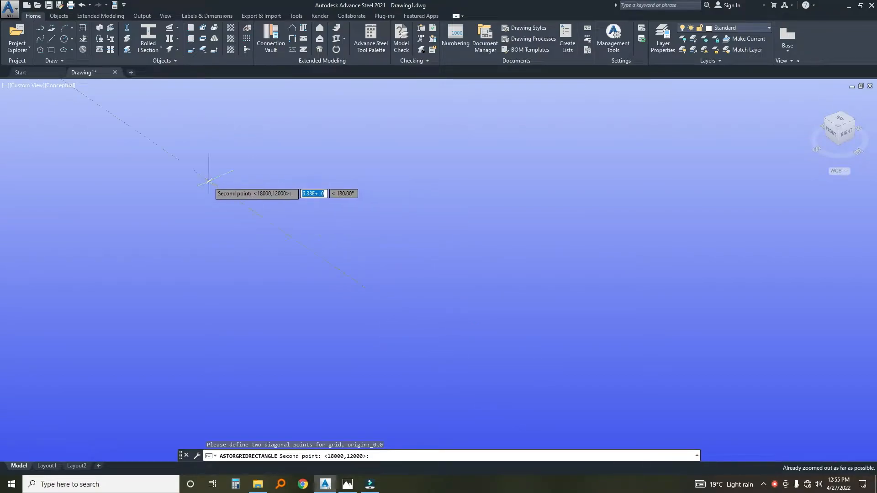
{"action": "scroll", "coordinate": [279, 256], "scroll_direction": "down", "scroll_amount": 2}
{"action": "middle_click_drag", "start_coordinate": [279, 256], "coordinate": [511, 372]}
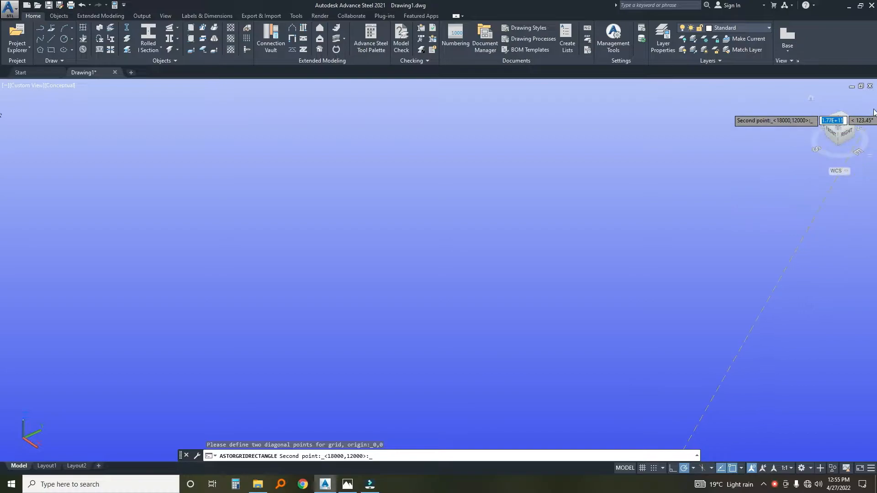
{"action": "left_click", "coordinate": [844, 132]}
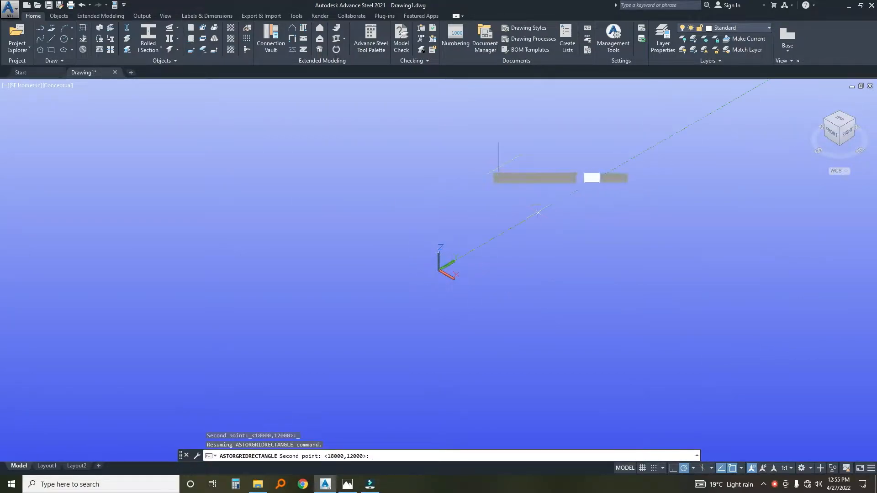
{"action": "middle_click_drag", "start_coordinate": [543, 312], "coordinate": [495, 280]}
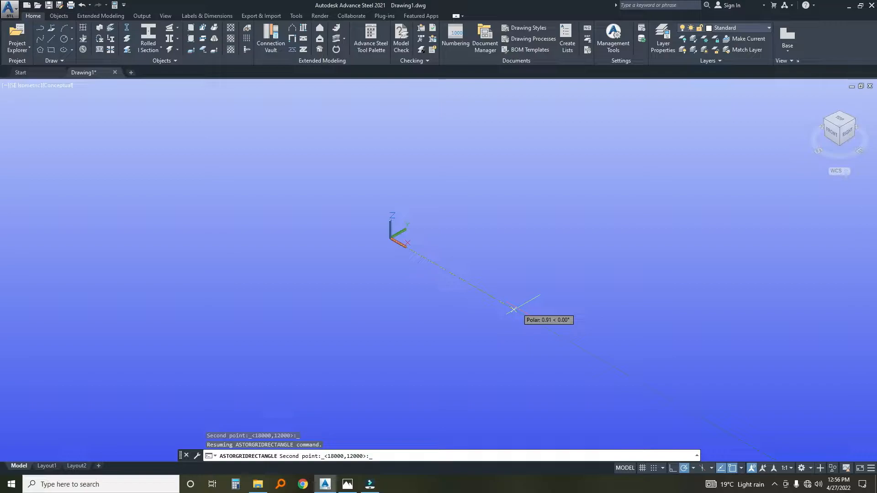
{"action": "type", "text": "12000"}
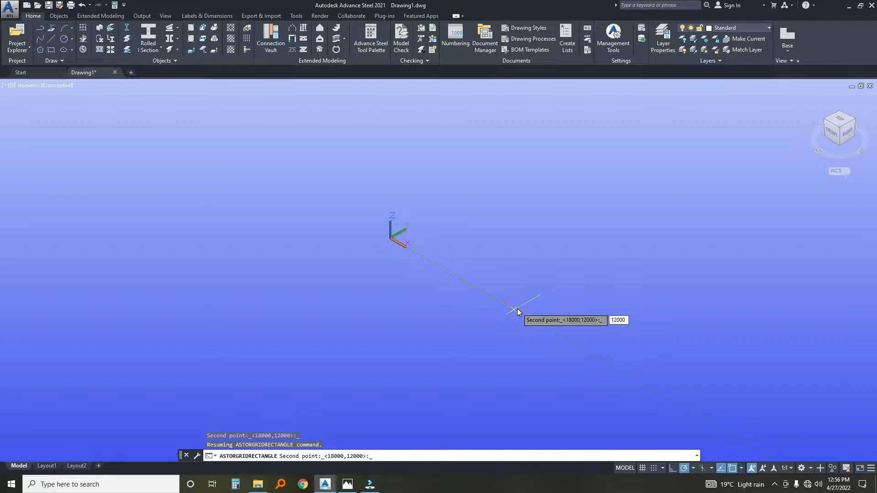
{"action": "key", "text": "Tab"}
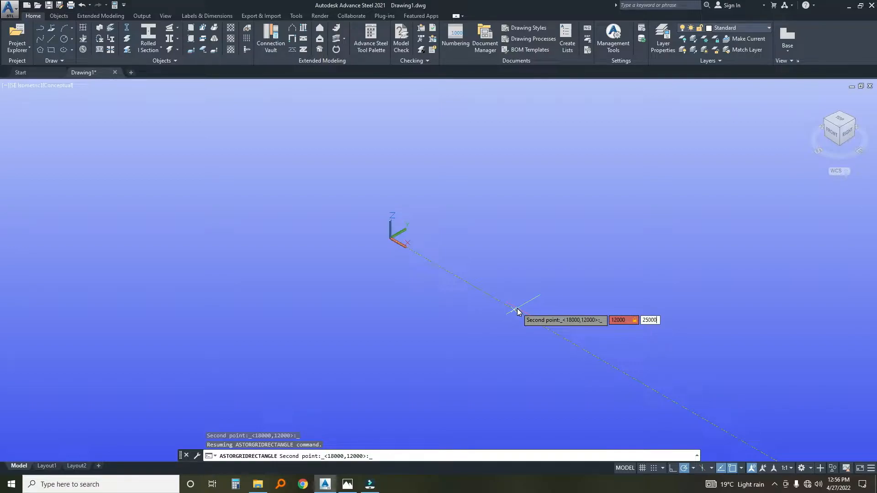
{"action": "key", "text": "Return"}
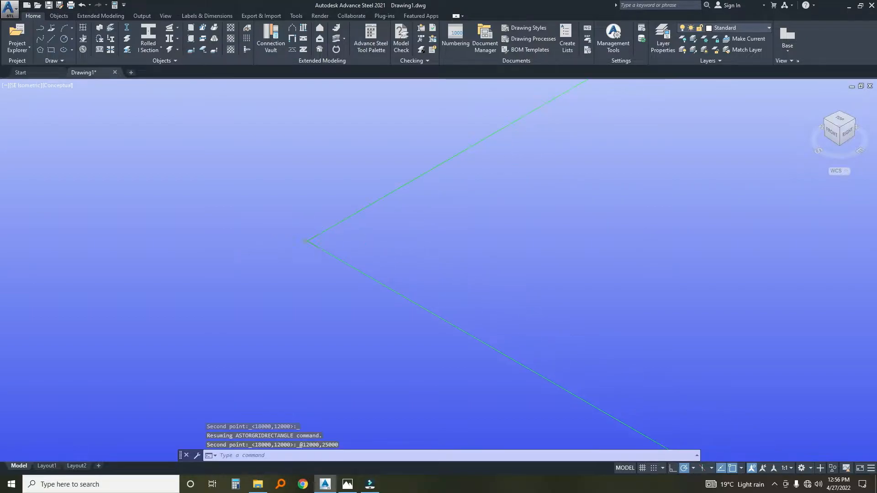
Give the grid lines spread across the 12000 width Edging balloons and capital-letter labels.
{"action": "scroll", "coordinate": [368, 249], "scroll_direction": "down", "scroll_amount": 6}
{"action": "scroll", "coordinate": [313, 268], "scroll_direction": "up", "scroll_amount": 2}
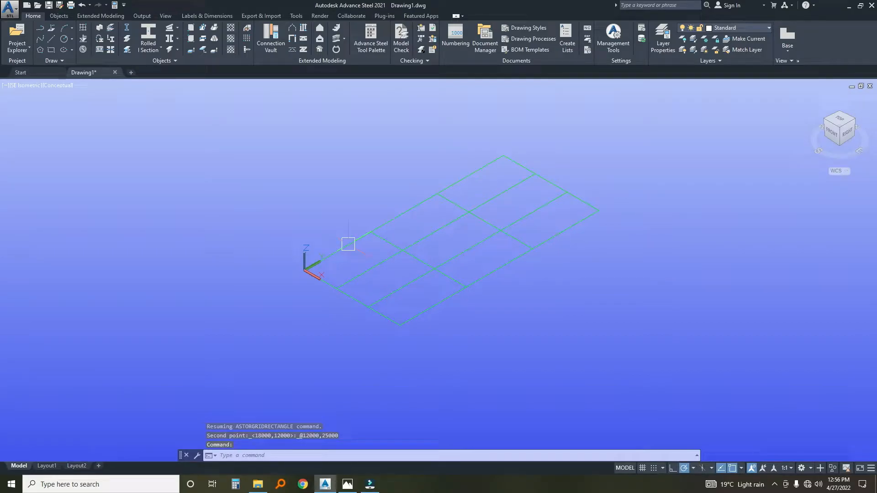
{"action": "left_click", "coordinate": [349, 248]}
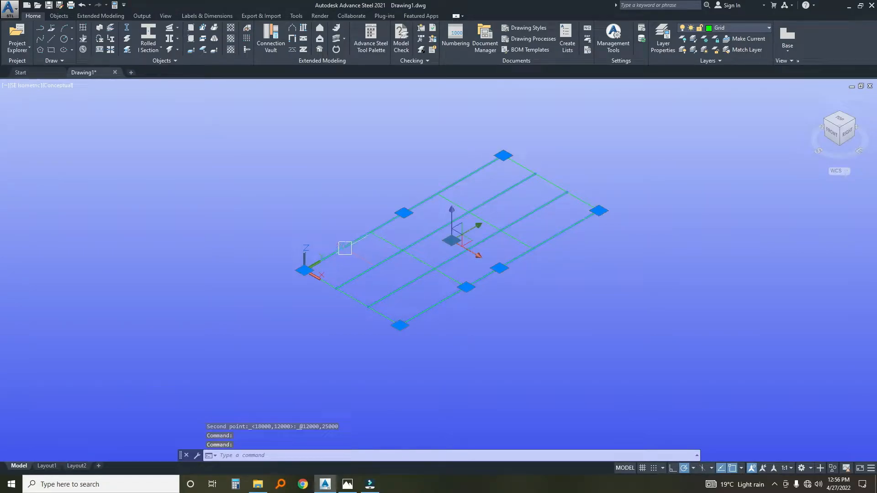
{"action": "double_click", "coordinate": [336, 250]}
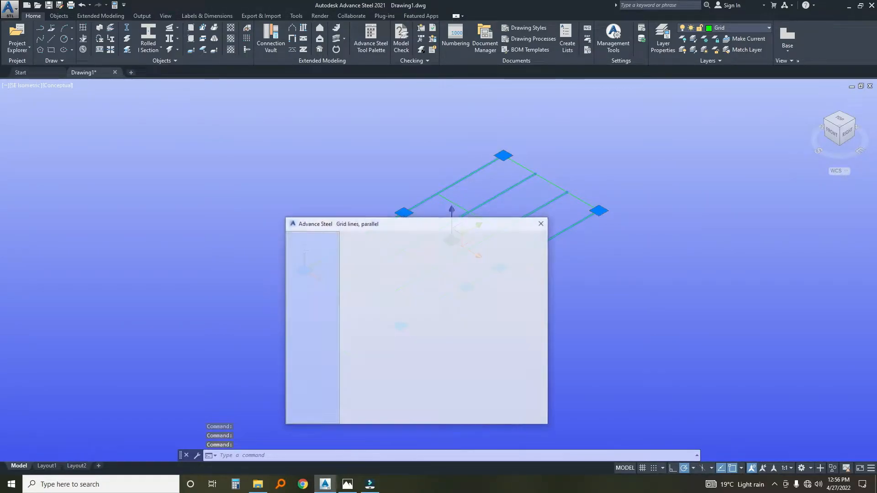
{"action": "left_click_drag", "start_coordinate": [344, 220], "coordinate": [348, 153]}
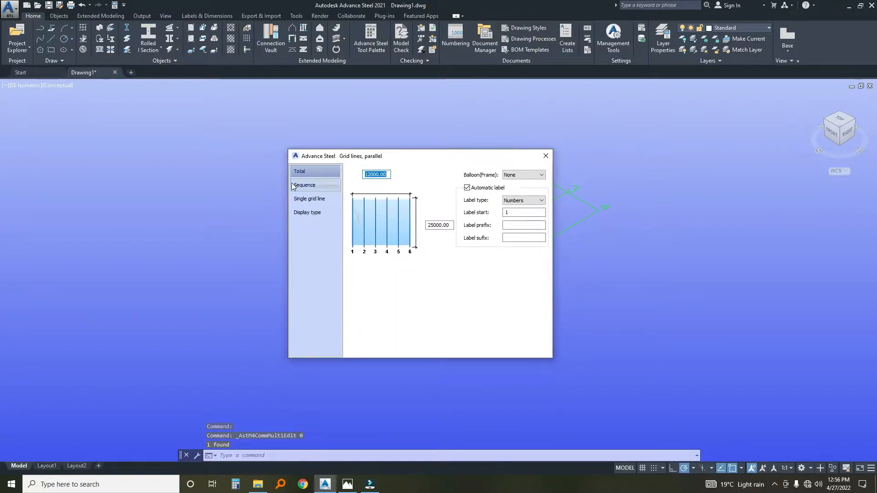
{"action": "left_click", "coordinate": [517, 176]}
{"action": "left_click", "coordinate": [517, 182]}
{"action": "left_click", "coordinate": [517, 176]}
{"action": "left_click", "coordinate": [513, 185]}
{"action": "left_click", "coordinate": [514, 200]}
{"action": "left_click", "coordinate": [509, 215]}
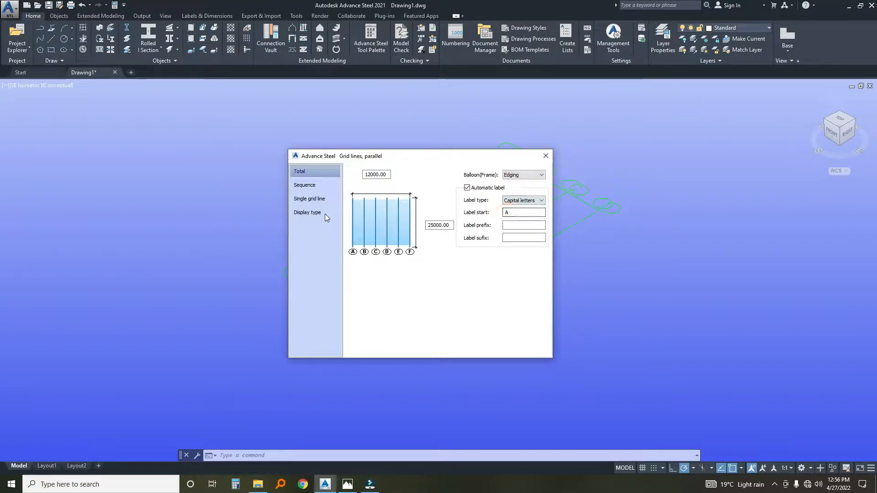
Set the number of lettered grid lines to 3 and close their properties.
{"action": "left_click", "coordinate": [305, 186]}
{"action": "left_click_drag", "start_coordinate": [430, 194], "coordinate": [399, 193]}
{"action": "left_click_drag", "start_coordinate": [404, 161], "coordinate": [460, 153]}
{"action": "left_click_drag", "start_coordinate": [477, 188], "coordinate": [446, 189]}
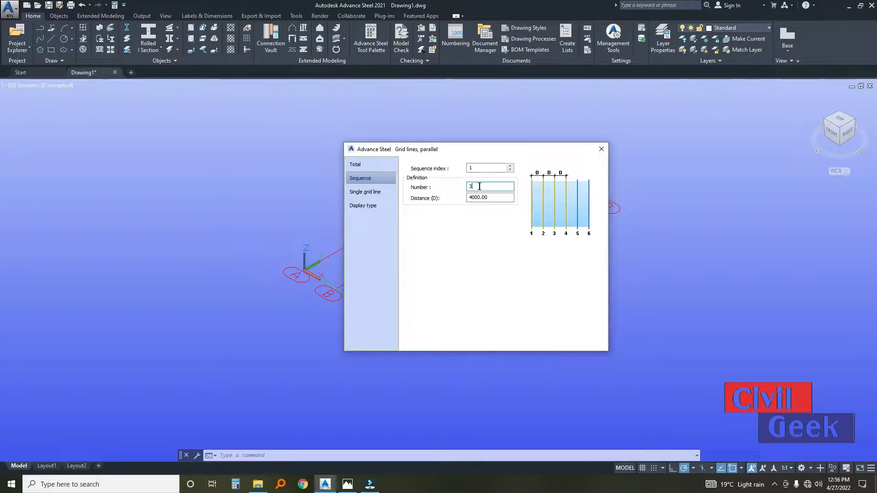
{"action": "left_click", "coordinate": [357, 194]}
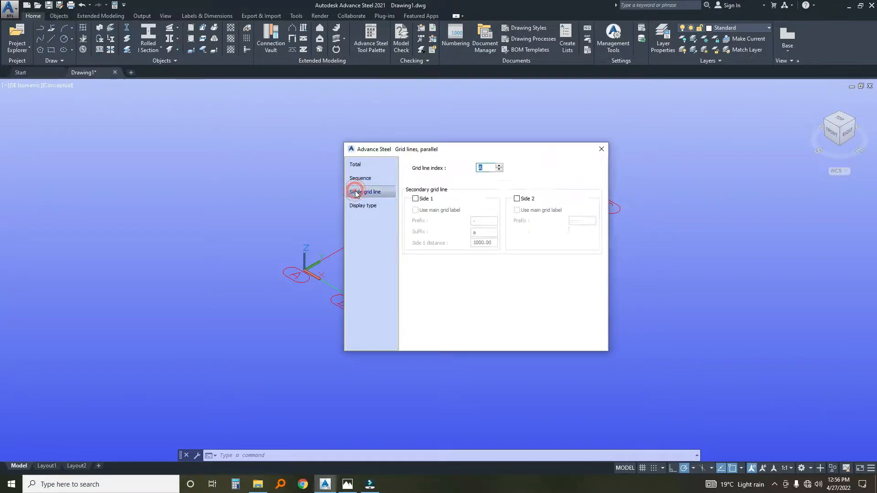
{"action": "left_click", "coordinate": [603, 149]}
Open the properties of the grid lines spread along the 25000 length and give them Edging balloons.
{"action": "scroll", "coordinate": [398, 281], "scroll_direction": "up", "scroll_amount": 2}
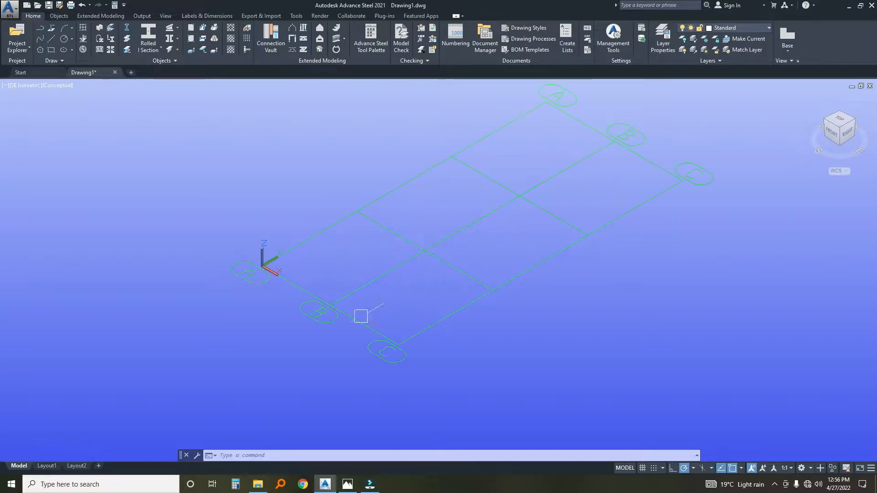
{"action": "double_click", "coordinate": [356, 322]}
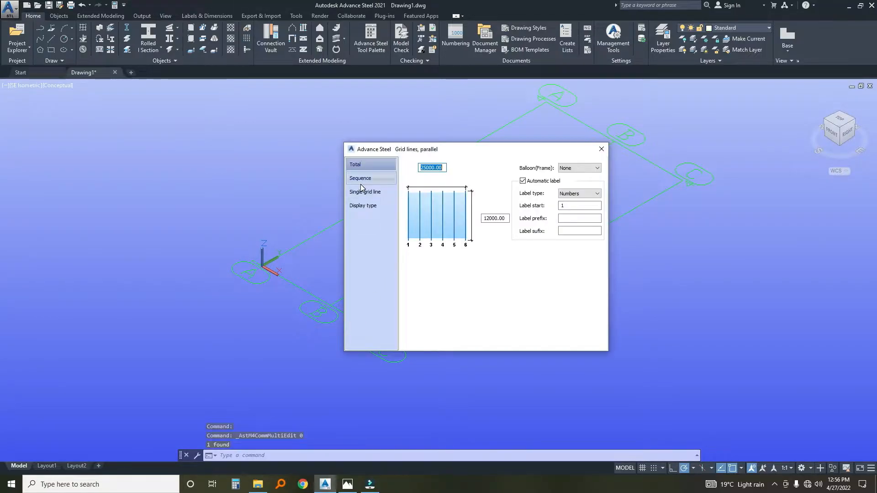
{"action": "left_click", "coordinate": [566, 168]}
{"action": "left_click", "coordinate": [566, 182]}
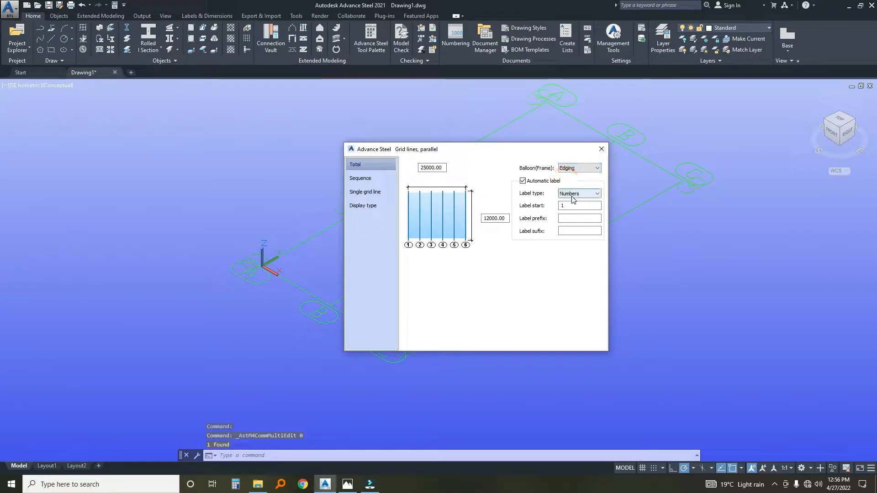
Set the numbered grid-line sequence to 6 lines at a distance of 5000.
{"action": "left_click", "coordinate": [360, 178]}
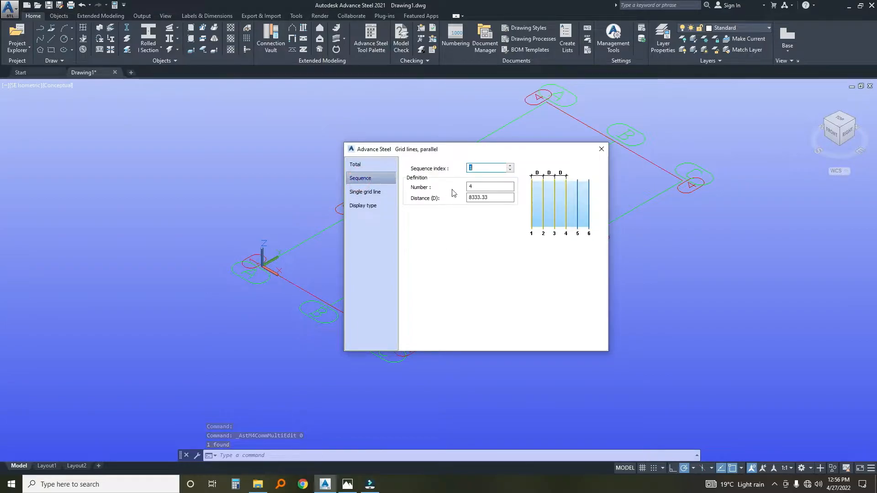
{"action": "double_click", "coordinate": [488, 199]}
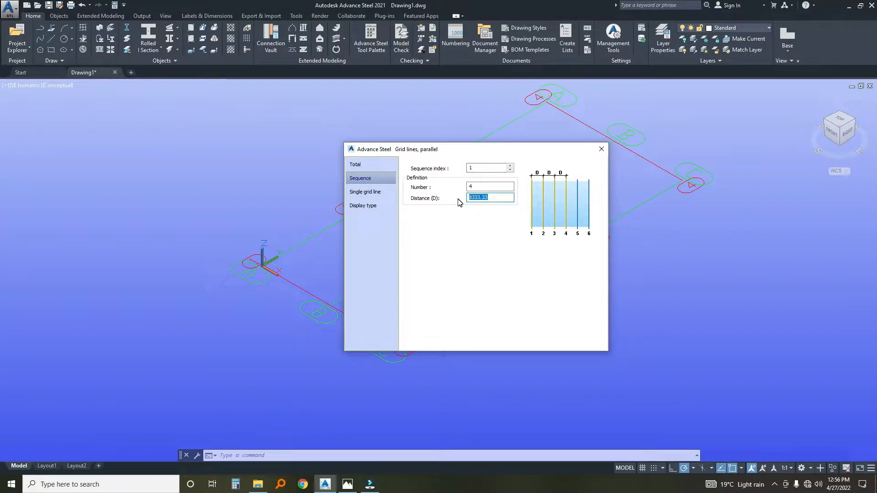
{"action": "type", "text": "5000"}
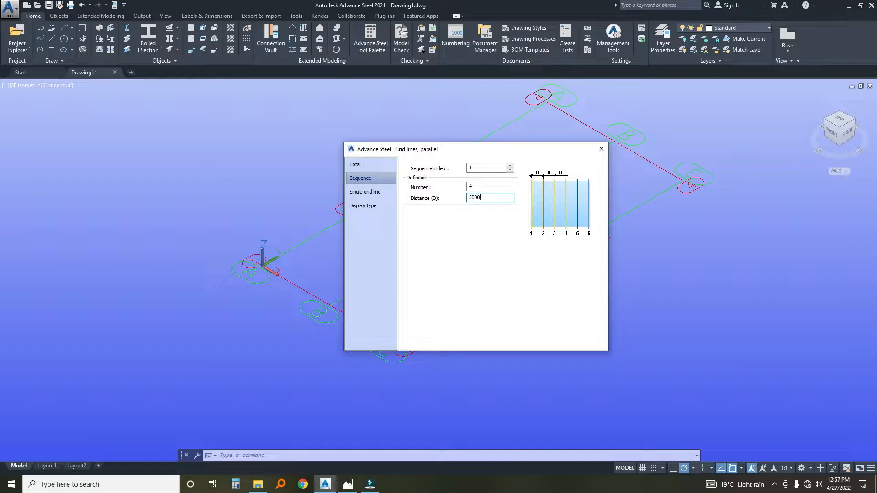
{"action": "double_click", "coordinate": [491, 187]}
{"action": "type", "text": "6"}
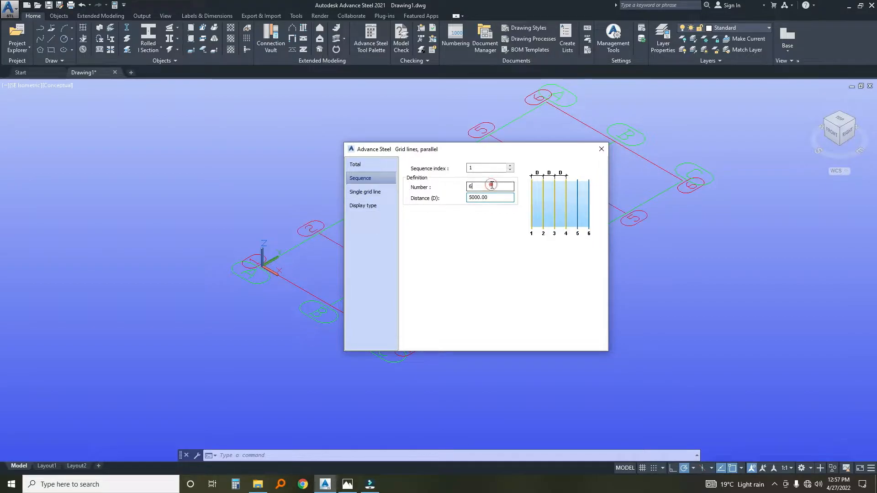
{"action": "left_click", "coordinate": [602, 150]}
Create a portal frame with column bases at grid points A1 and C1 and its apex about 7056 high.
{"action": "scroll", "coordinate": [501, 250], "scroll_direction": "down", "scroll_amount": 5}
{"action": "scroll", "coordinate": [384, 256], "scroll_direction": "up", "scroll_amount": 6}
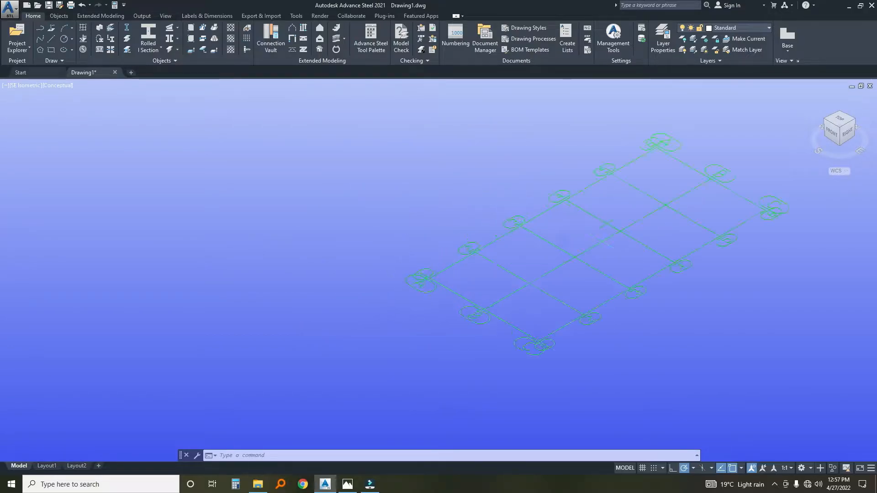
{"action": "scroll", "coordinate": [425, 297], "scroll_direction": "down", "scroll_amount": 5}
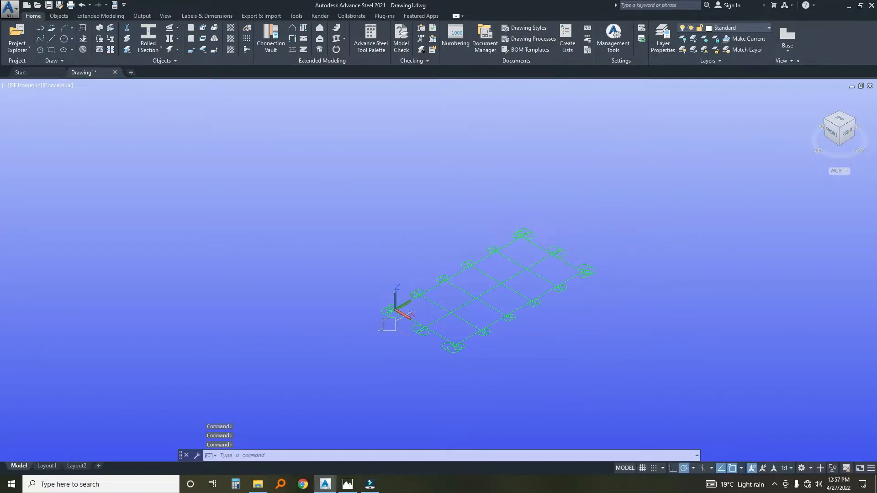
{"action": "scroll", "coordinate": [420, 319], "scroll_direction": "up", "scroll_amount": 2}
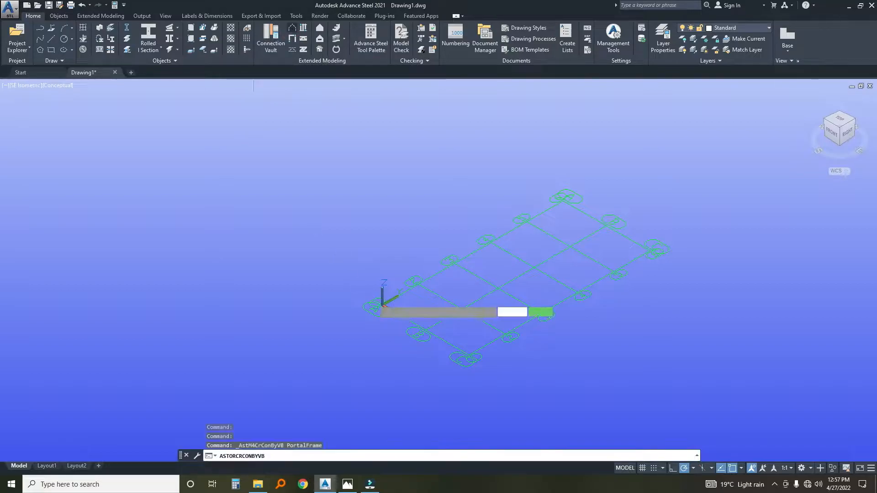
{"action": "scroll", "coordinate": [375, 314], "scroll_direction": "up", "scroll_amount": 3}
{"action": "left_click", "coordinate": [395, 293]}
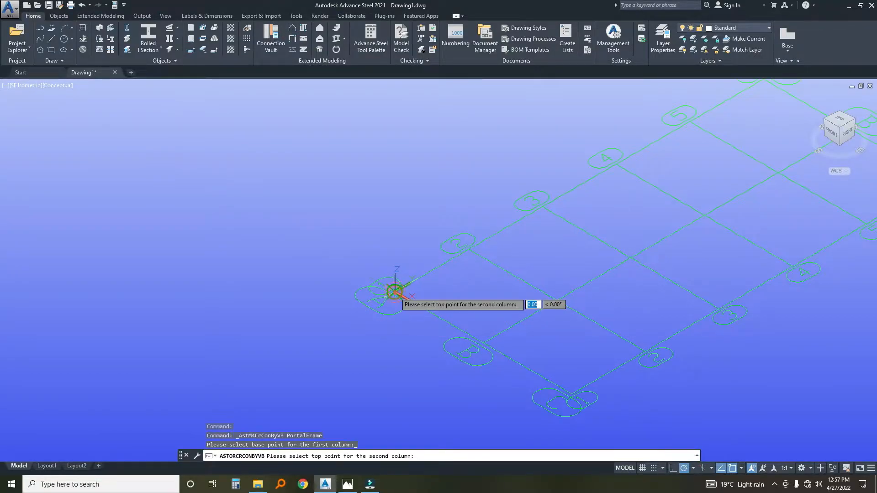
{"action": "left_click", "coordinate": [572, 394]}
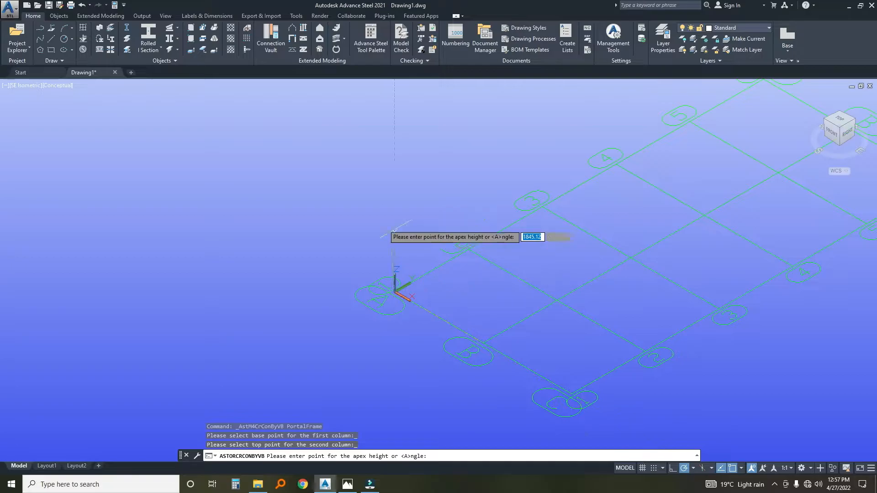
{"action": "left_click", "coordinate": [394, 171]}
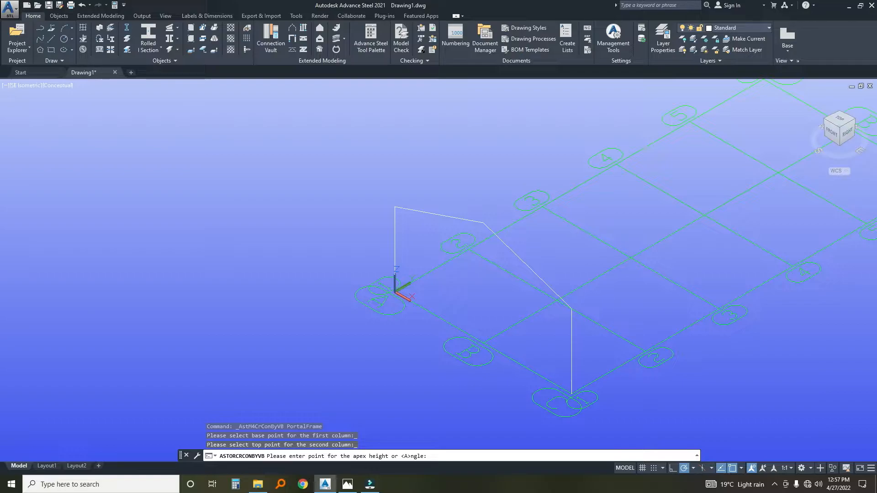
Set the portal frame's total height to 5000 and its eaves level to 4000.
{"action": "left_click_drag", "start_coordinate": [418, 150], "coordinate": [220, 149]}
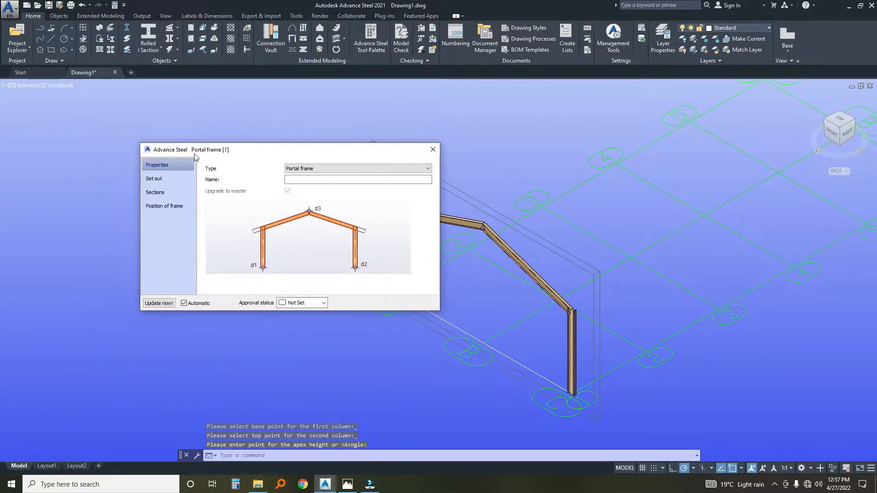
{"action": "left_click", "coordinate": [153, 181]}
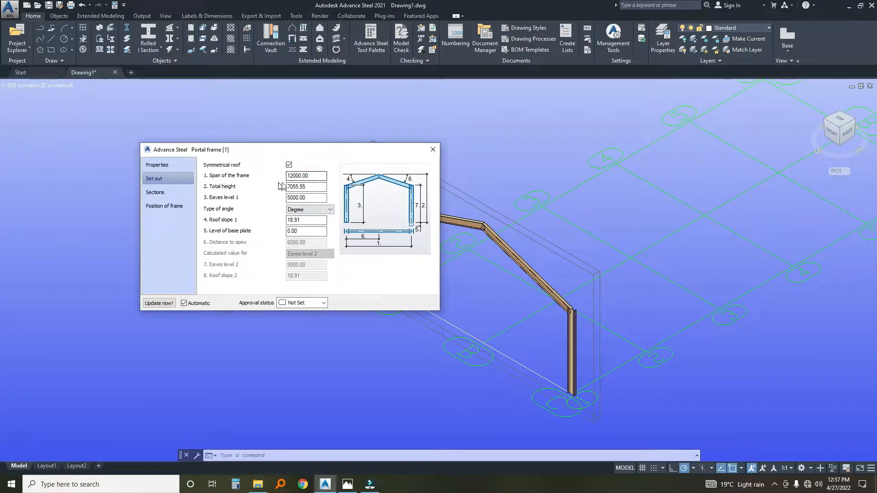
{"action": "left_click_drag", "start_coordinate": [306, 187], "coordinate": [264, 191]}
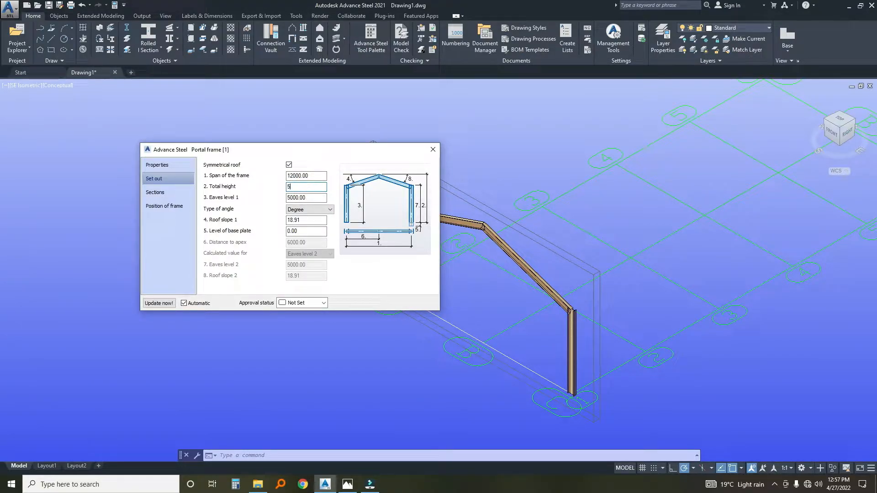
{"action": "left_click", "coordinate": [307, 197]}
{"action": "type", "text": "4000"}
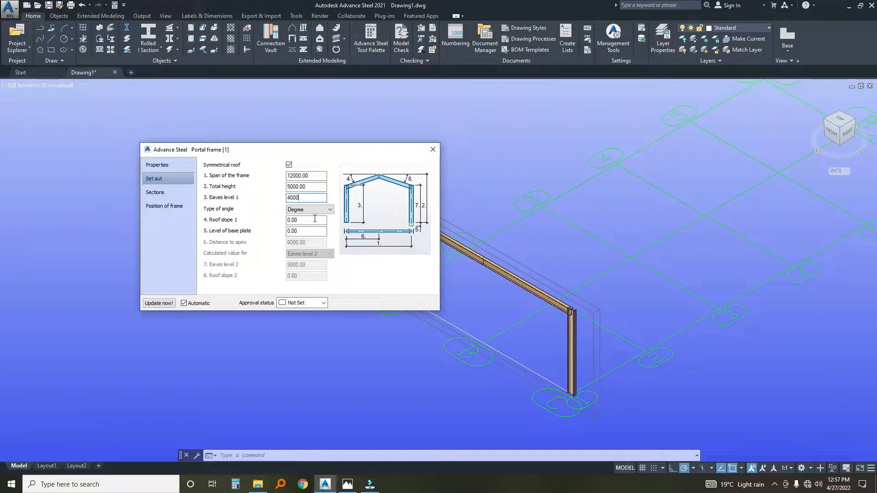
Set the portal frame's roof slope to 7 degrees.
{"action": "left_click", "coordinate": [301, 220]}
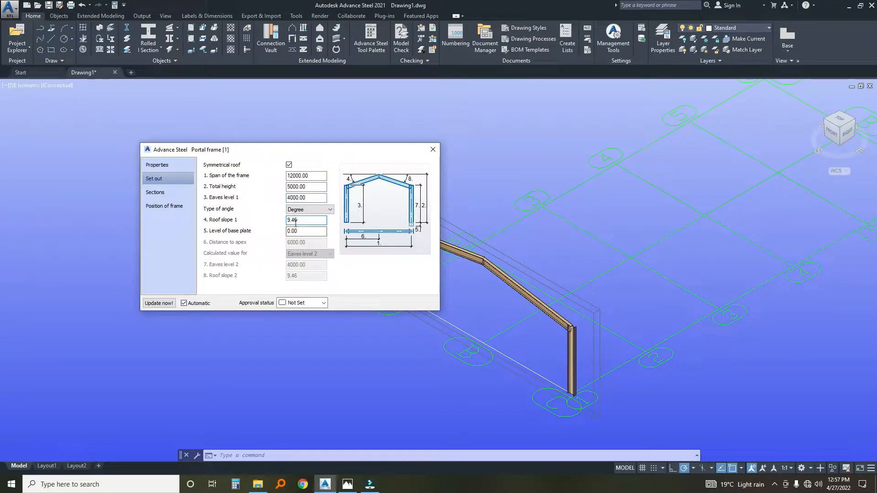
{"action": "left_click_drag", "start_coordinate": [303, 223], "coordinate": [281, 223]}
{"action": "type", "text": "7"}
{"action": "left_click", "coordinate": [313, 231]}
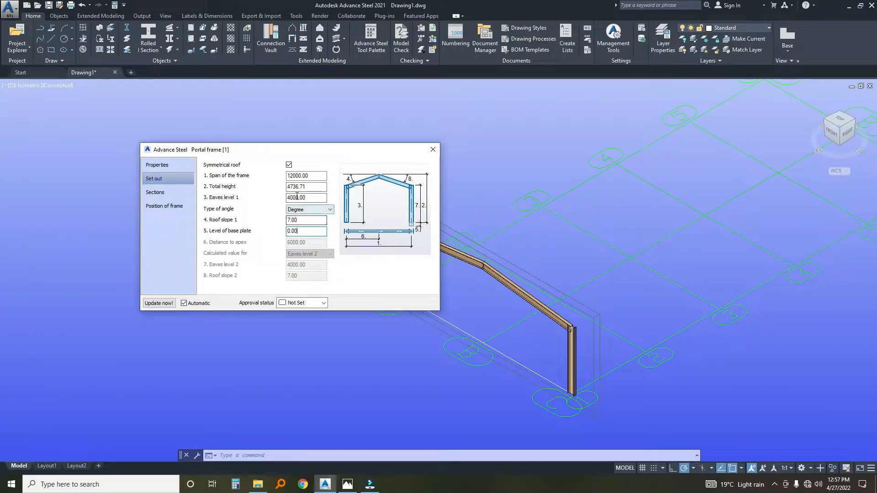
Set the portal frame's column size to the UK Universal Beam section UB203x133x30.
{"action": "left_click", "coordinate": [155, 192]}
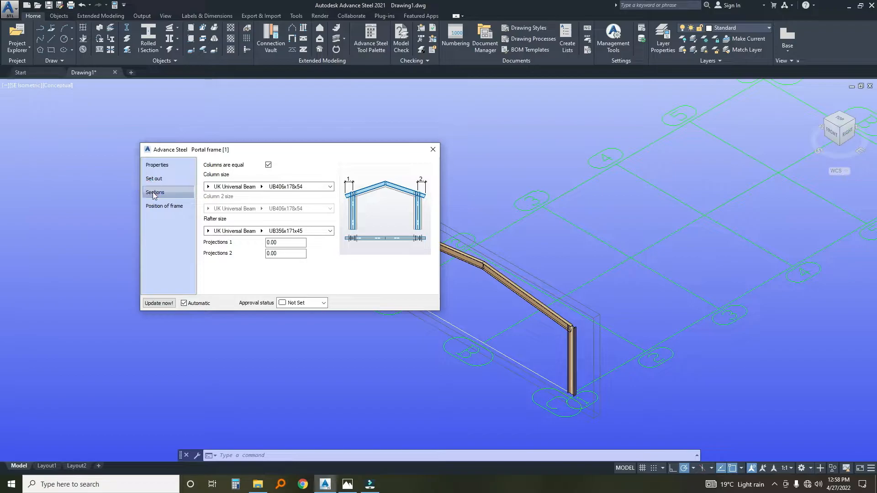
{"action": "left_click", "coordinate": [262, 188]}
{"action": "scroll", "coordinate": [269, 219], "scroll_direction": "up", "scroll_amount": 3}
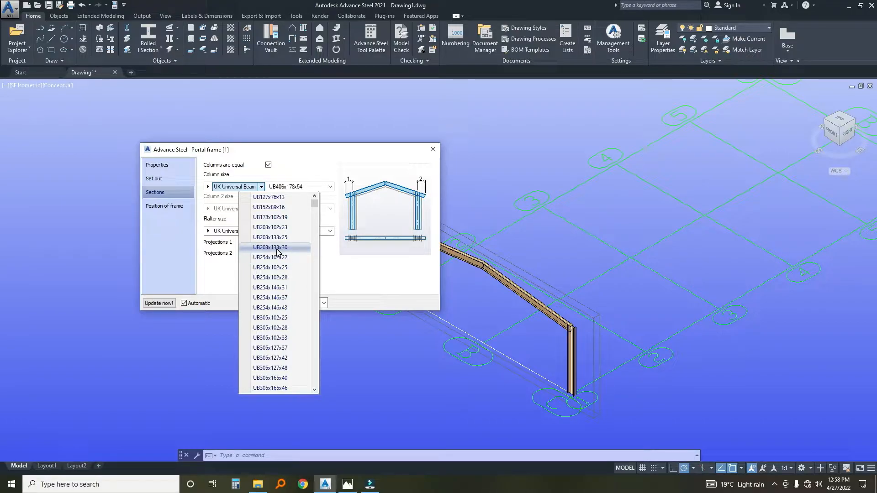
{"action": "left_click", "coordinate": [263, 247]}
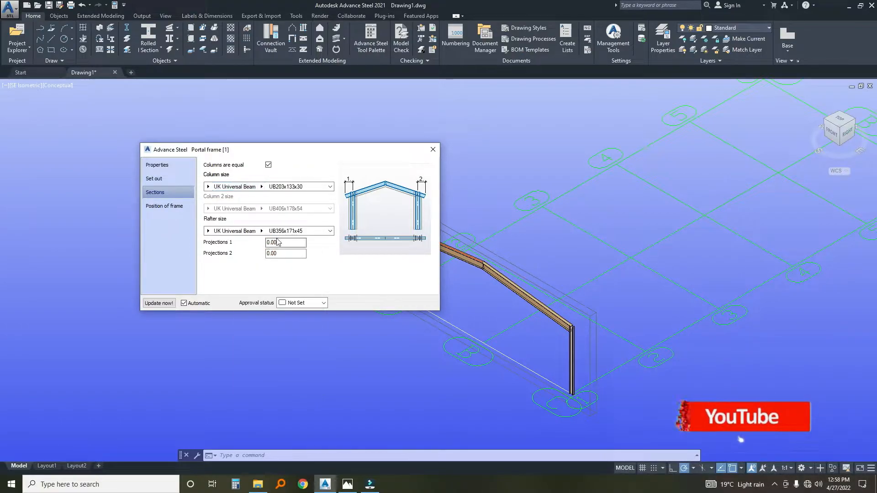
Set the portal frame's rafter size to UK Universal Beam UB178x102x19, update the frame and close its properties.
{"action": "left_click", "coordinate": [261, 231]}
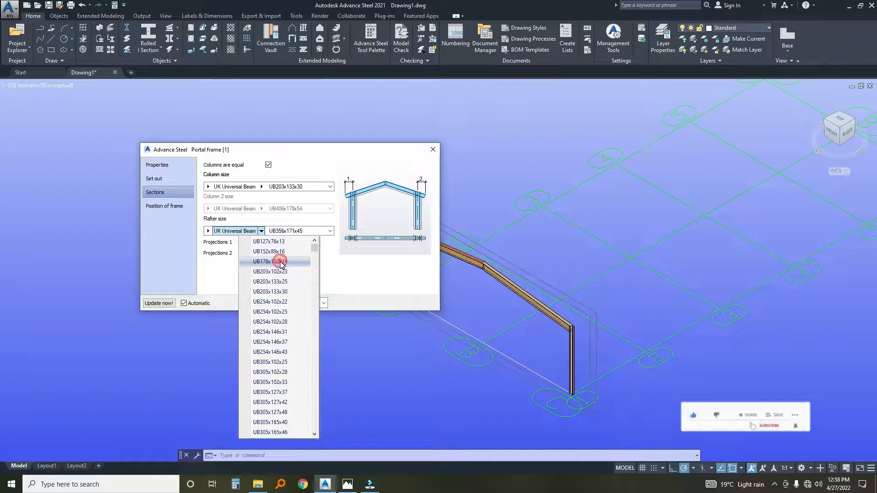
{"action": "left_click", "coordinate": [274, 262]}
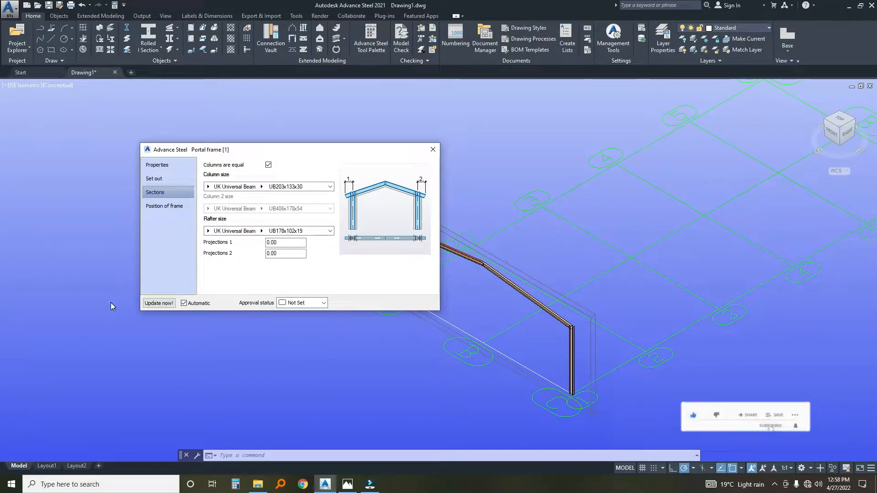
{"action": "left_click", "coordinate": [158, 302]}
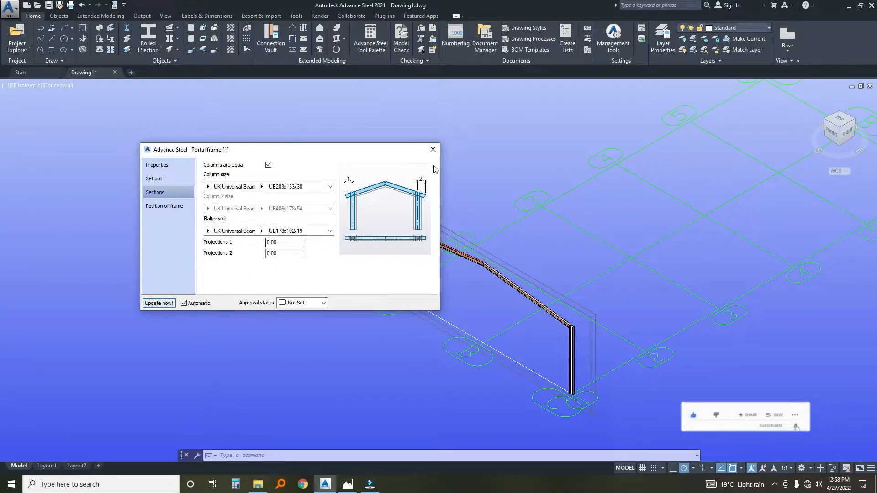
{"action": "left_click", "coordinate": [433, 149]}
Examine the portal frame's columns, rafters and apex with their new sections.
{"action": "scroll", "coordinate": [383, 227], "scroll_direction": "up", "scroll_amount": 2}
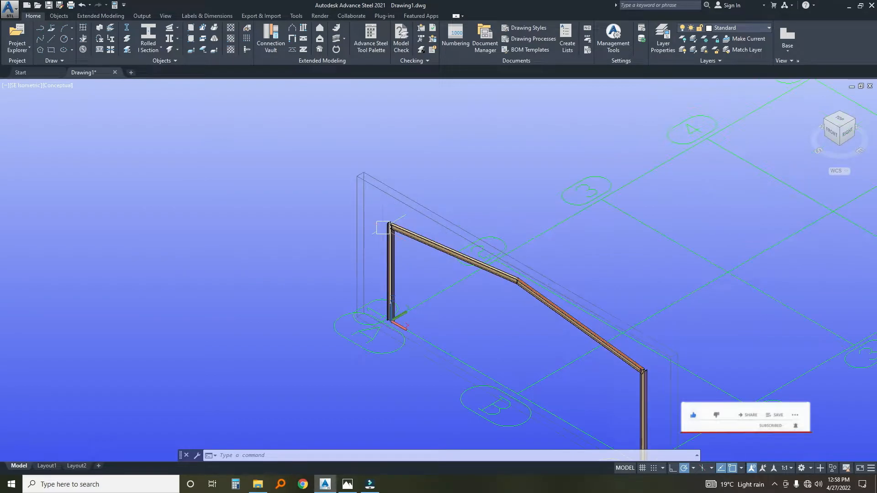
{"action": "scroll", "coordinate": [382, 227], "scroll_direction": "down", "scroll_amount": 3}
{"action": "scroll", "coordinate": [445, 332], "scroll_direction": "up", "scroll_amount": 3}
{"action": "scroll", "coordinate": [445, 333], "scroll_direction": "up", "scroll_amount": 2}
{"action": "middle_click_drag", "start_coordinate": [421, 287], "coordinate": [460, 376]}
{"action": "middle_click_drag", "start_coordinate": [236, 249], "coordinate": [393, 361]}
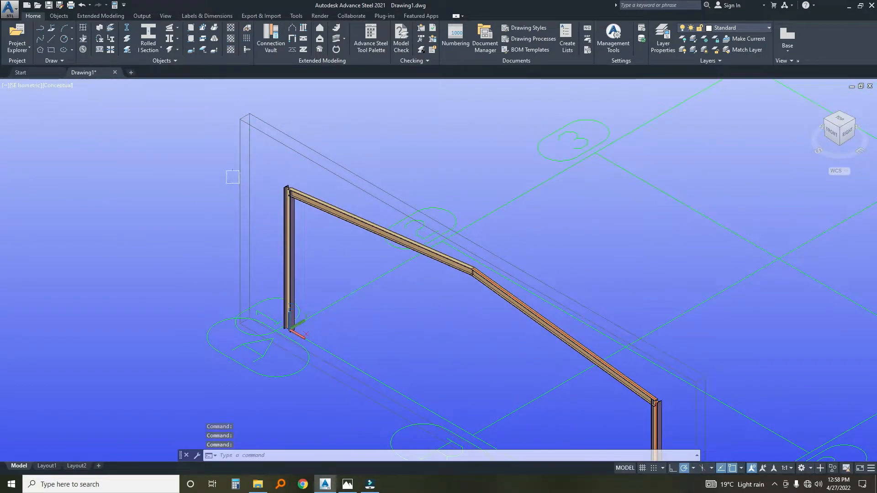
{"action": "scroll", "coordinate": [286, 190], "scroll_direction": "up", "scroll_amount": 5}
{"action": "scroll", "coordinate": [387, 174], "scroll_direction": "down", "scroll_amount": 5}
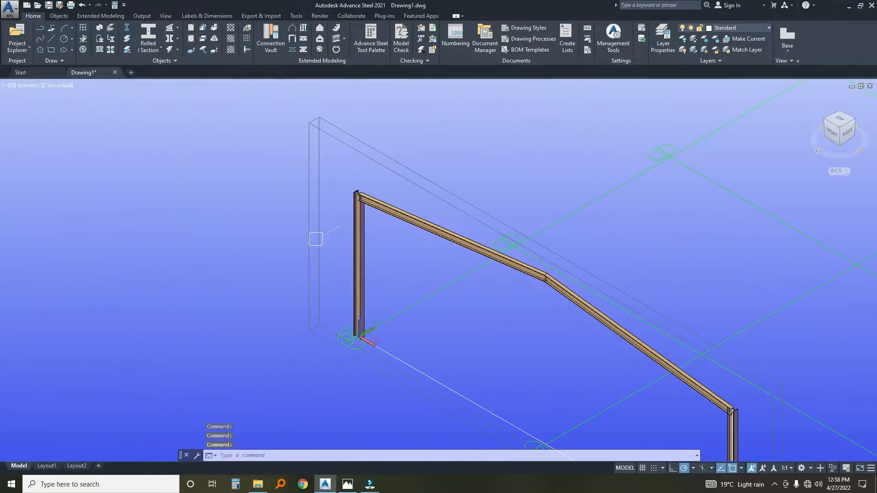
Insert an Apex haunch connection from the Connection Vault between the two rafters at the frame's apex.
{"action": "left_click", "coordinate": [271, 43]}
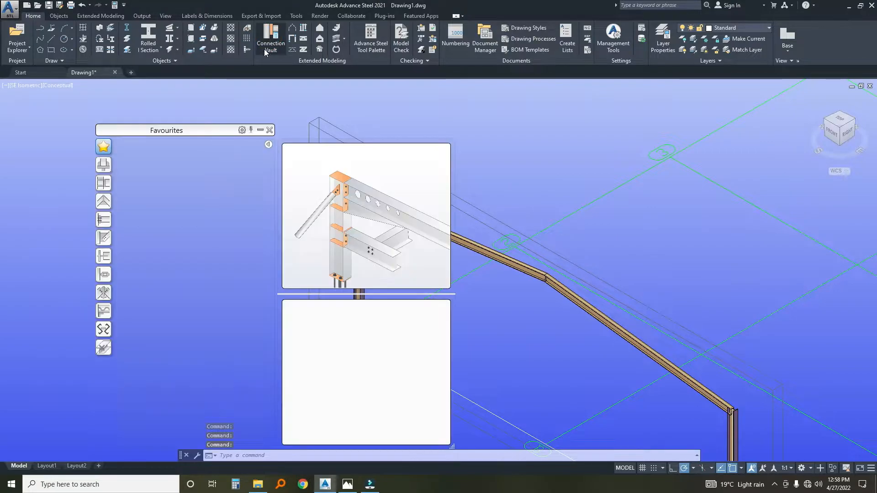
{"action": "left_click", "coordinate": [107, 198]}
{"action": "left_click", "coordinate": [130, 149]}
{"action": "scroll", "coordinate": [545, 277], "scroll_direction": "up", "scroll_amount": 2}
{"action": "left_click", "coordinate": [532, 271]}
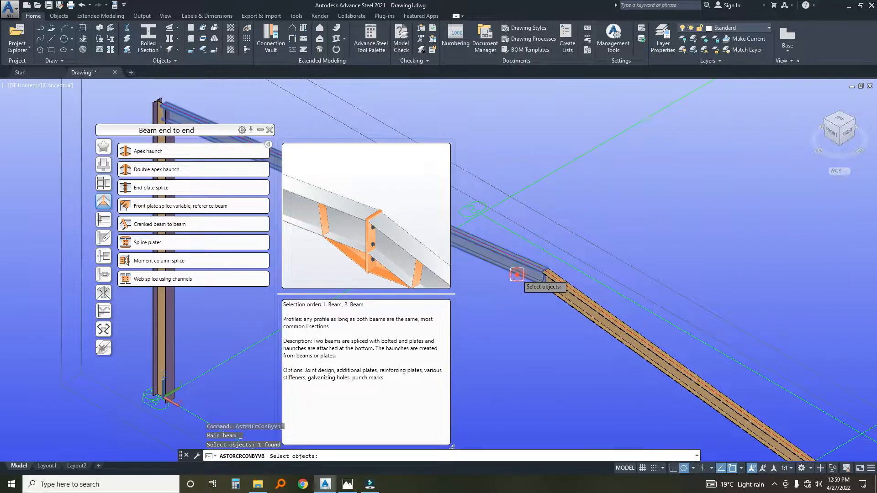
{"action": "left_click", "coordinate": [557, 292]}
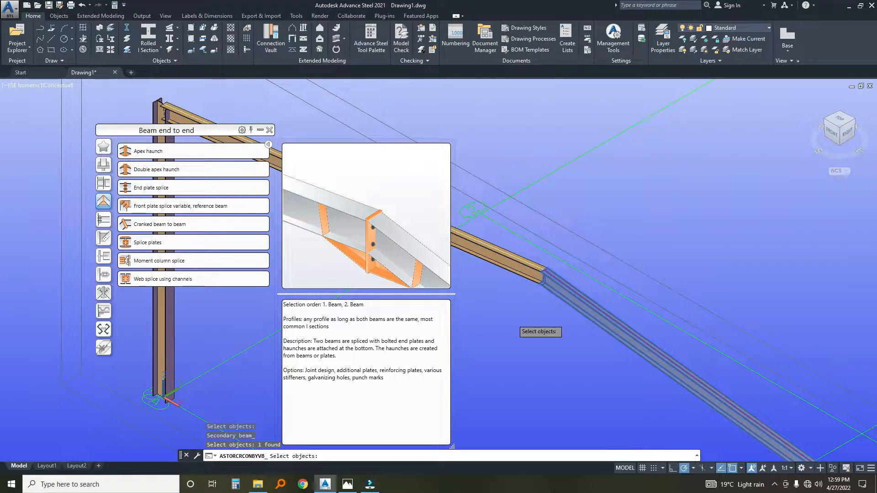
{"action": "key", "text": "Return"}
{"action": "scroll", "coordinate": [547, 276], "scroll_direction": "up", "scroll_amount": 3}
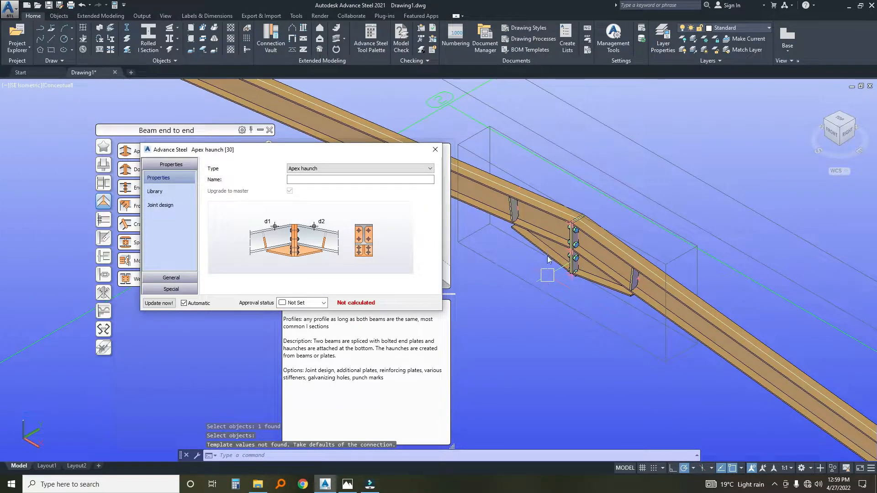
Set the apex haunch end plate's top and bottom projections to 20, keeping the length type as Projection.
{"action": "mouse_move", "coordinate": [141, 152]}
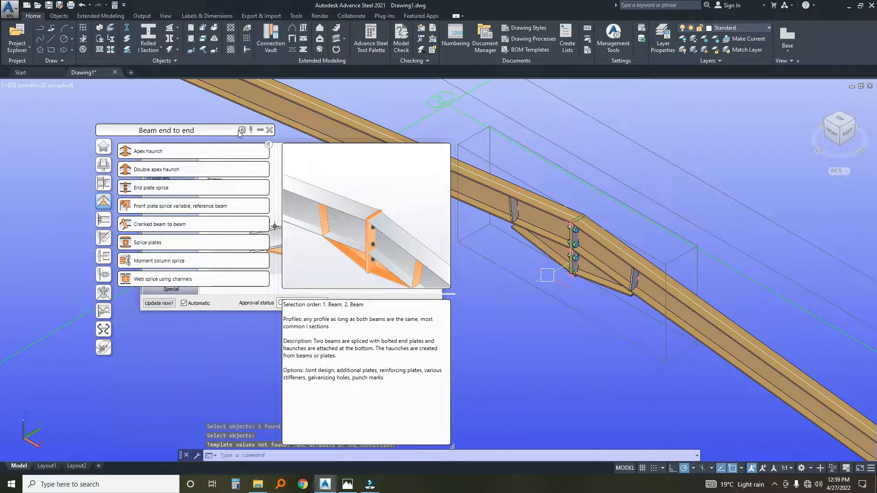
{"action": "left_click", "coordinate": [259, 131]}
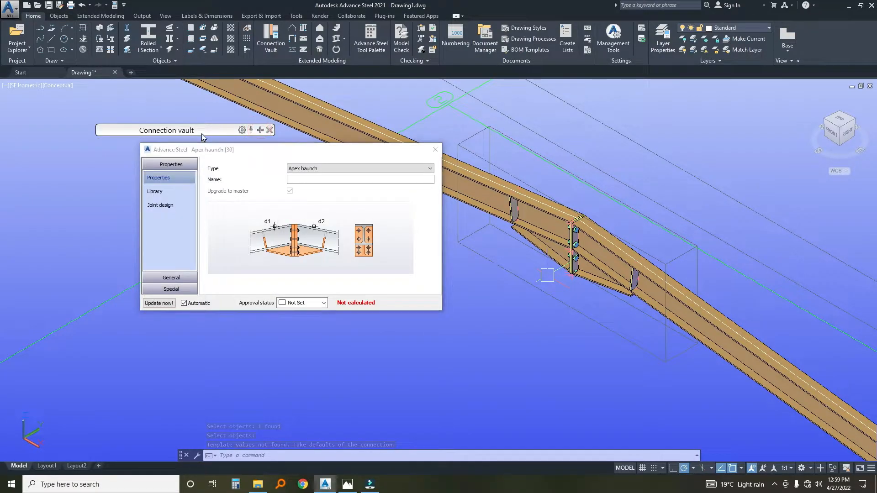
{"action": "left_click_drag", "start_coordinate": [231, 154], "coordinate": [251, 109]}
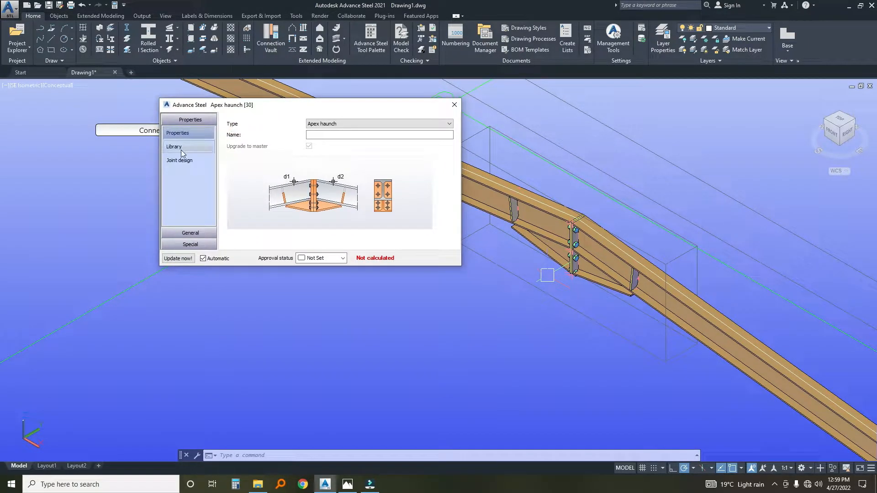
{"action": "left_click", "coordinate": [169, 233]}
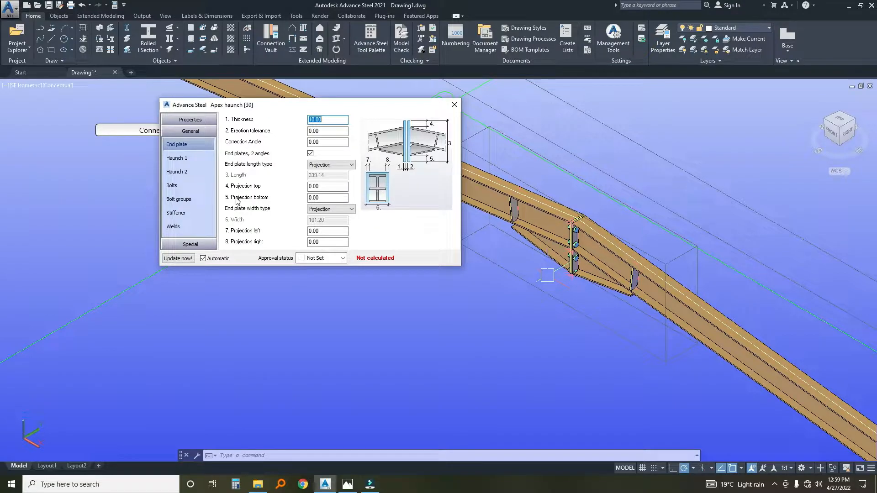
{"action": "left_click", "coordinate": [323, 186]}
{"action": "type", "text": "20"}
{"action": "left_click", "coordinate": [322, 198]}
{"action": "type", "text": "20"}
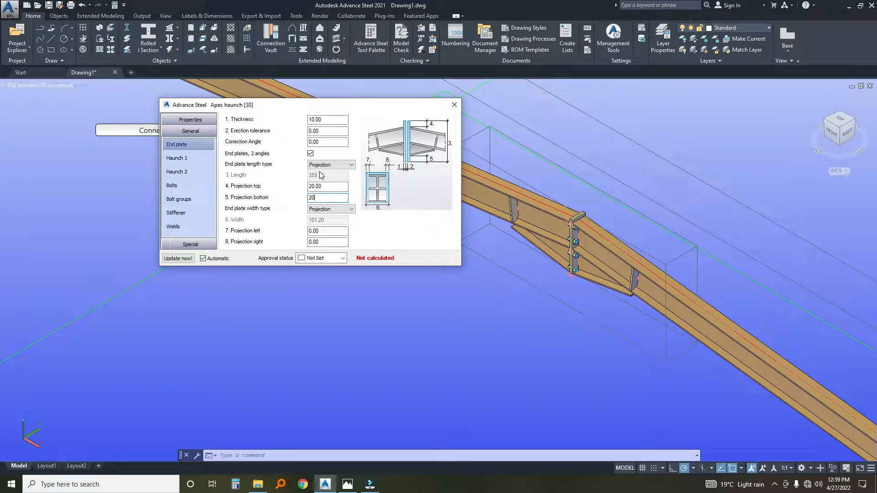
{"action": "left_click", "coordinate": [334, 165]}
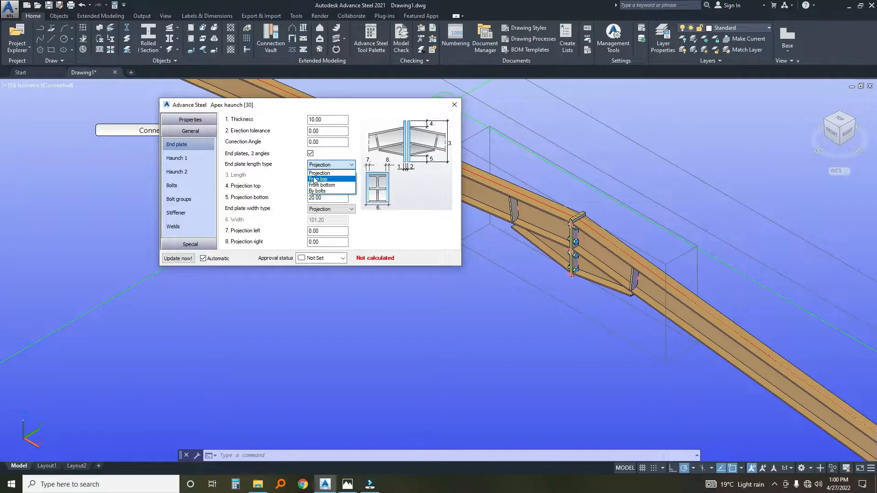
{"action": "left_click", "coordinate": [315, 173]}
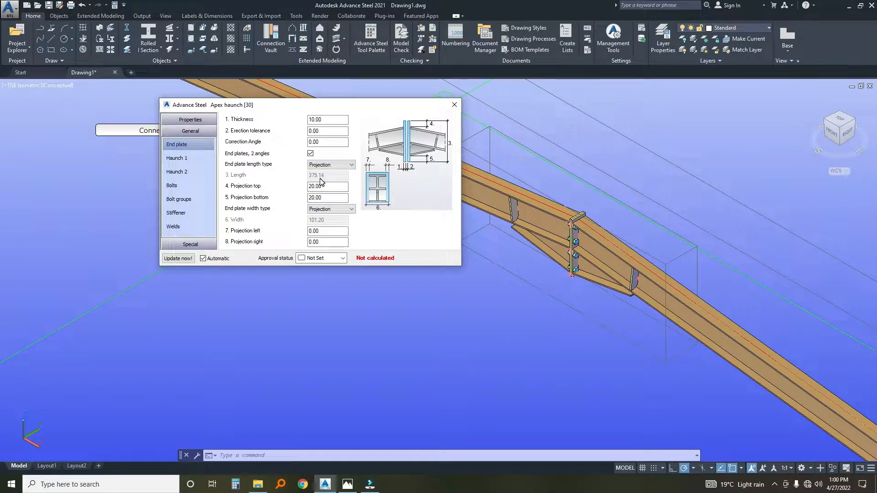
Set the apex haunch end plate's left and right projections to 10, keeping the width type as Projection.
{"action": "left_click", "coordinate": [313, 231]}
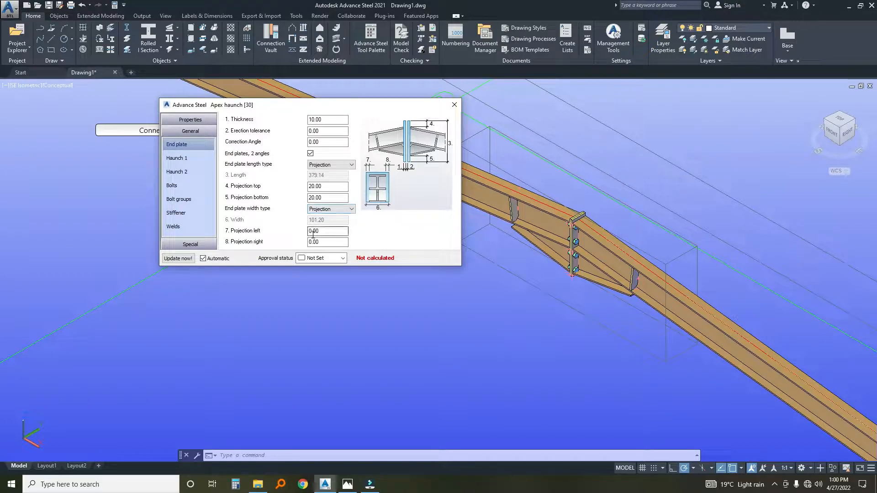
{"action": "left_click", "coordinate": [327, 209]}
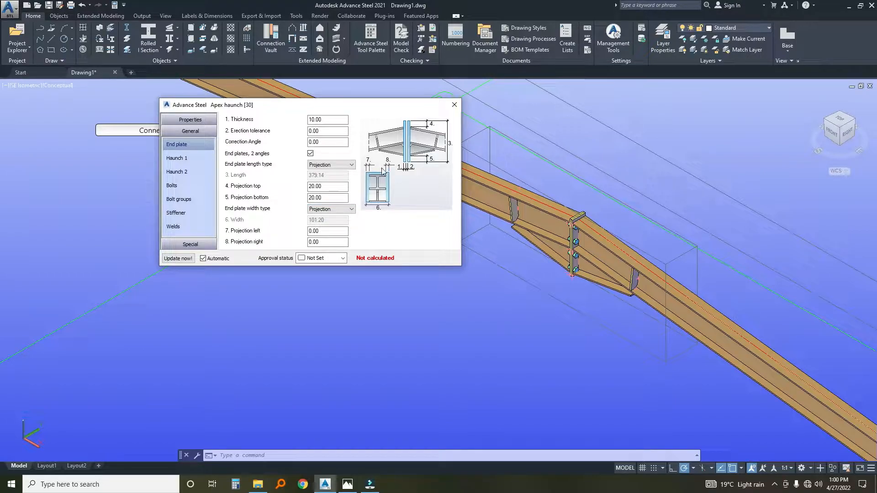
{"action": "left_click_drag", "start_coordinate": [319, 231], "coordinate": [292, 232]}
{"action": "type", "text": "10"}
{"action": "key", "text": "Tab"}
{"action": "left_click", "coordinate": [336, 231]}
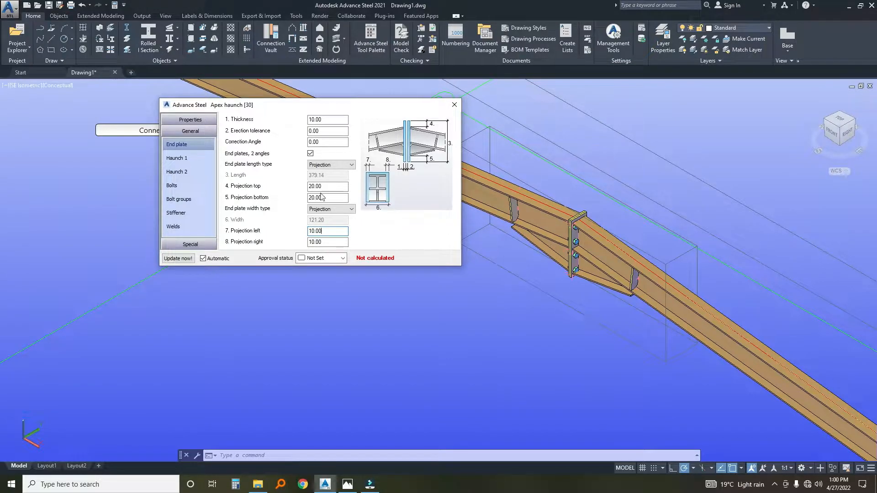
Set the apex haunch bolts to 16 mm diameter and grade 8.8, and close the connection's properties.
{"action": "left_click", "coordinate": [177, 185]}
{"action": "left_click", "coordinate": [341, 120]}
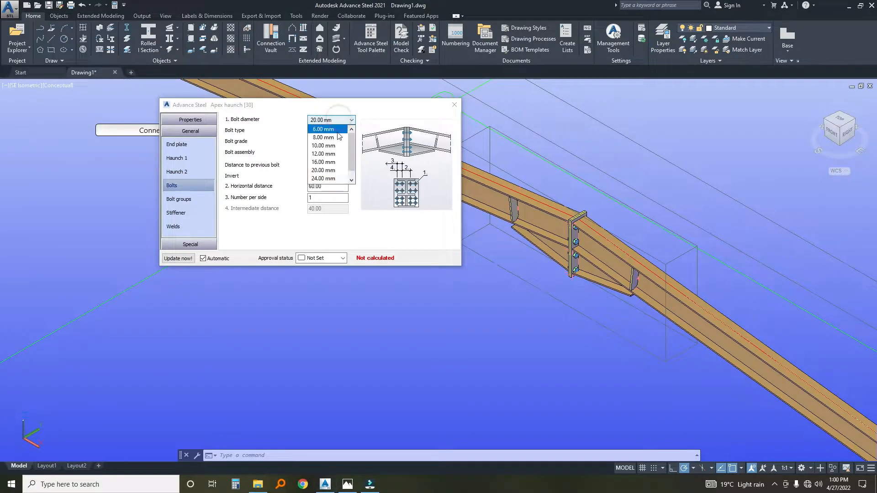
{"action": "left_click", "coordinate": [329, 163]}
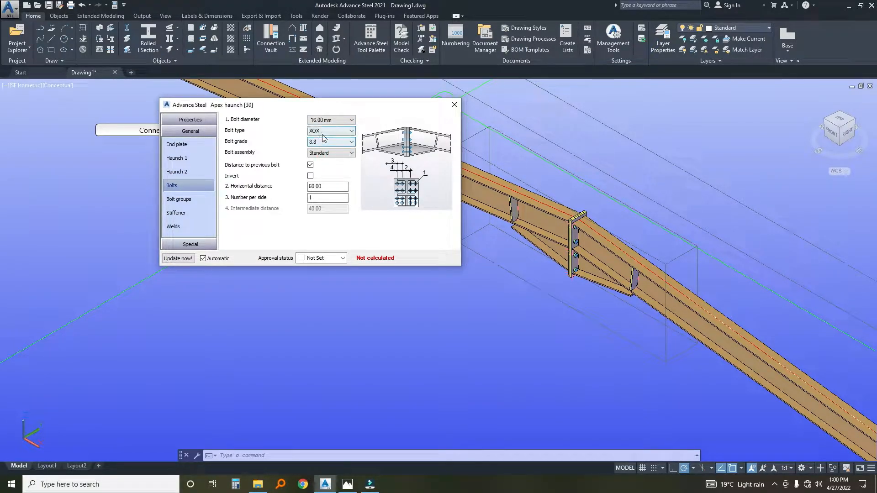
{"action": "left_click", "coordinate": [324, 141]}
{"action": "left_click", "coordinate": [327, 158]}
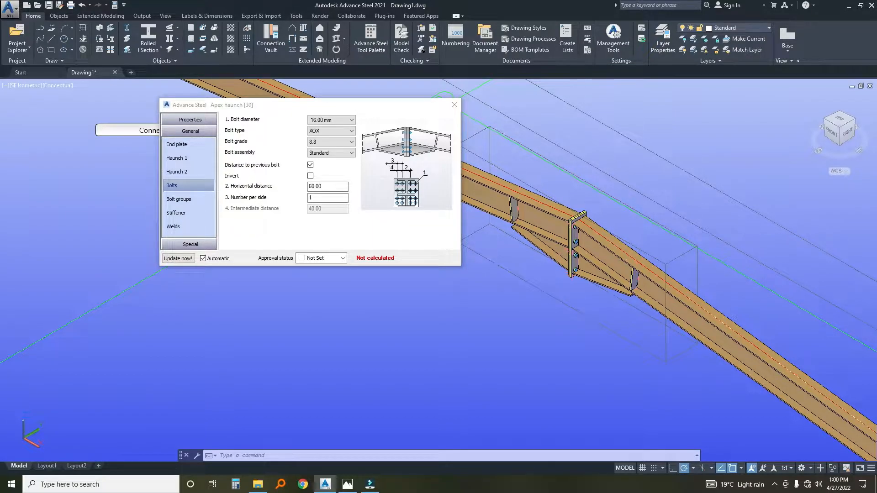
{"action": "middle_click_drag", "start_coordinate": [574, 251], "coordinate": [359, 164], "text": "shift"}
{"action": "left_click", "coordinate": [454, 105]}
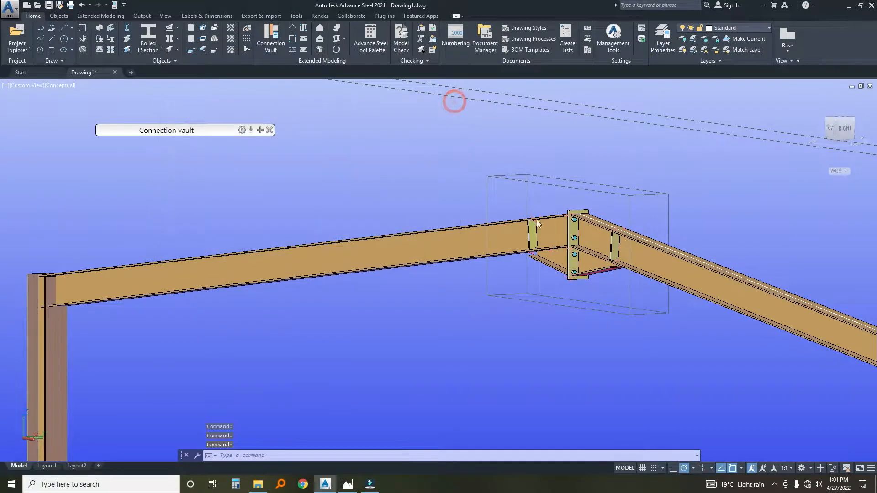
Insert an Eaves haunch to flange connection between the frame's left-hand column and its rafter.
{"action": "scroll", "coordinate": [538, 234], "scroll_direction": "down", "scroll_amount": 2}
{"action": "middle_click_drag", "start_coordinate": [181, 280], "coordinate": [427, 296]}
{"action": "scroll", "coordinate": [355, 277], "scroll_direction": "up", "scroll_amount": 5}
{"action": "left_click", "coordinate": [260, 131]}
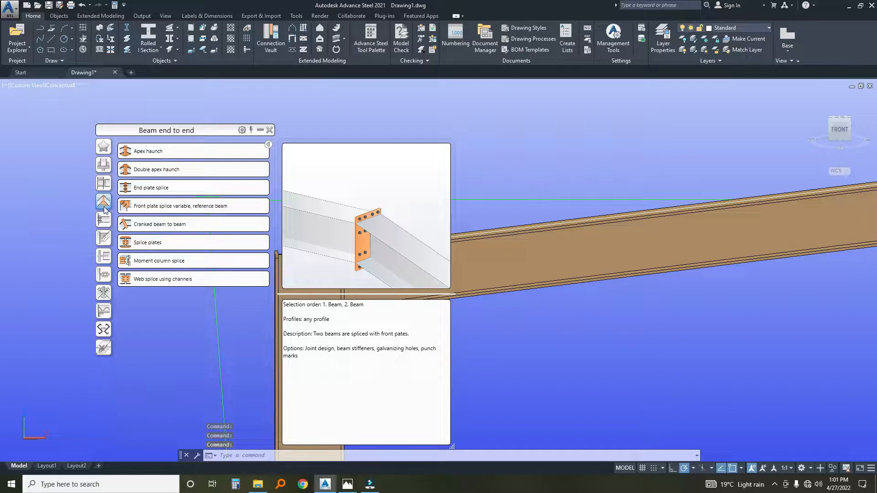
{"action": "left_click", "coordinate": [103, 182]}
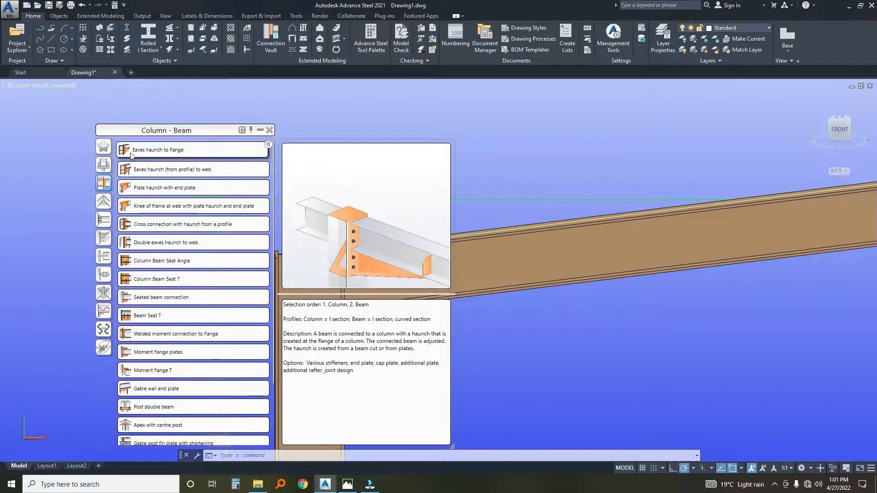
{"action": "left_click", "coordinate": [142, 169]}
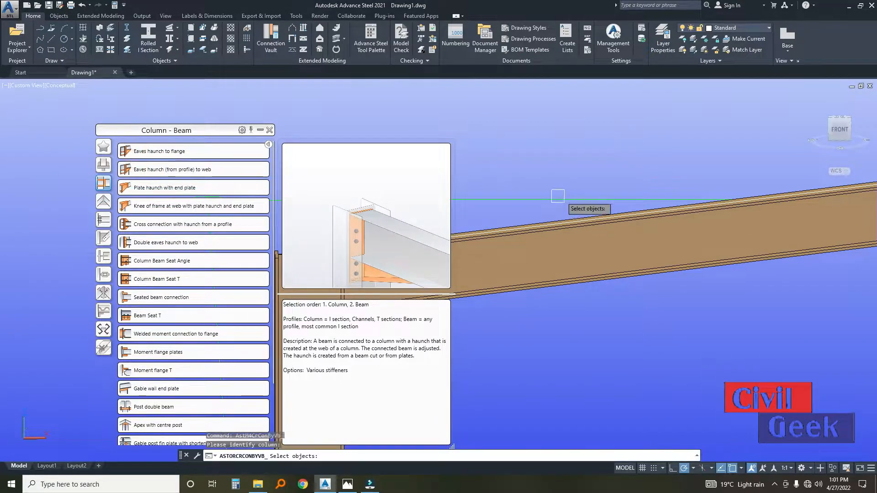
{"action": "scroll", "coordinate": [535, 201], "scroll_direction": "down", "scroll_amount": 3}
{"action": "left_click", "coordinate": [510, 243]}
{"action": "key", "text": "Return"}
{"action": "left_click", "coordinate": [534, 224]}
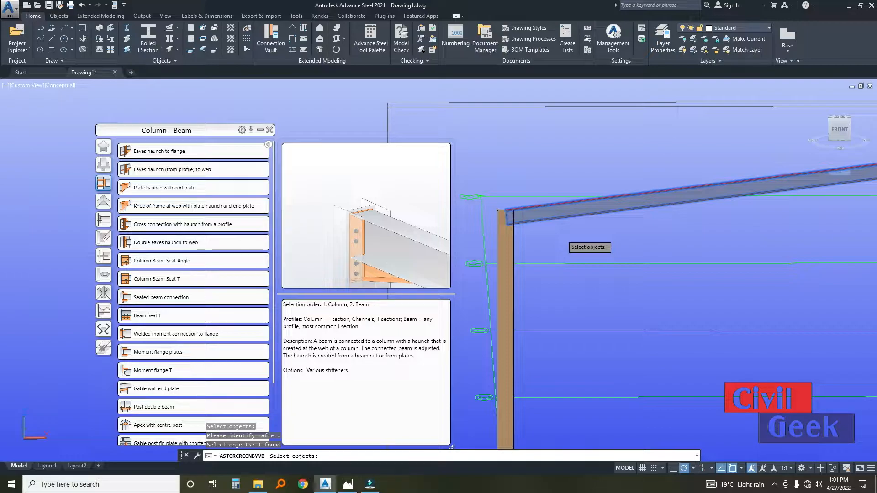
{"action": "key", "text": "Return"}
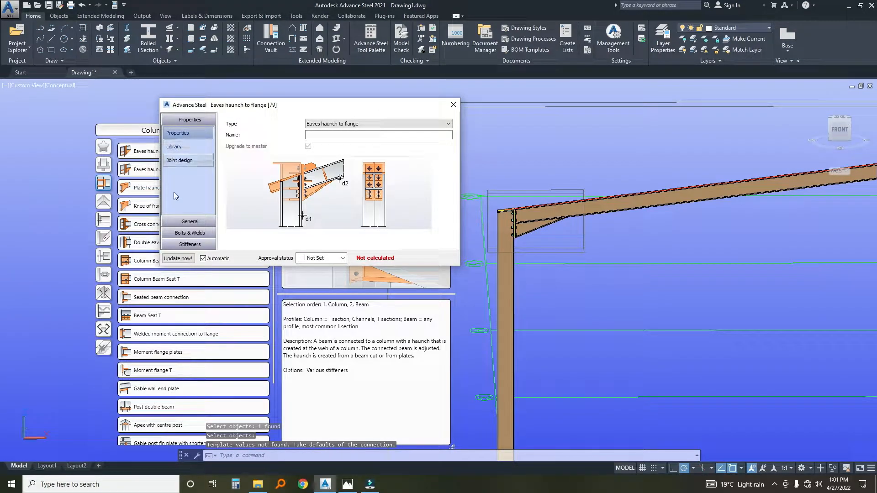
Set the eaves haunch's depth from the rafter bottom to 1200.
{"action": "left_click", "coordinate": [189, 221]}
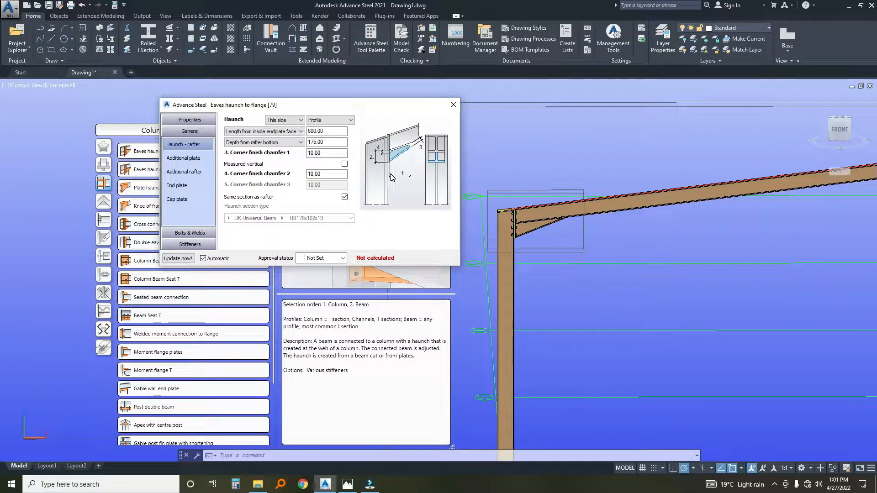
{"action": "left_click", "coordinate": [324, 143]}
{"action": "left_click", "coordinate": [326, 134]}
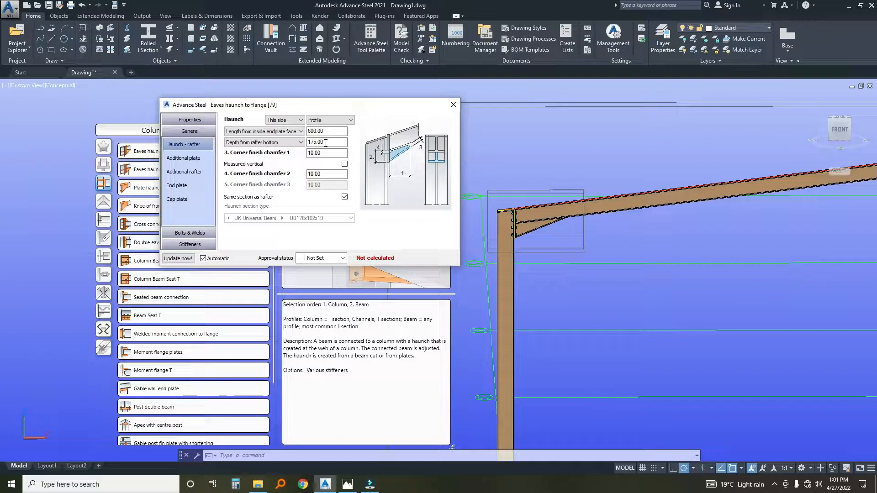
{"action": "left_click_drag", "start_coordinate": [325, 142], "coordinate": [305, 144]}
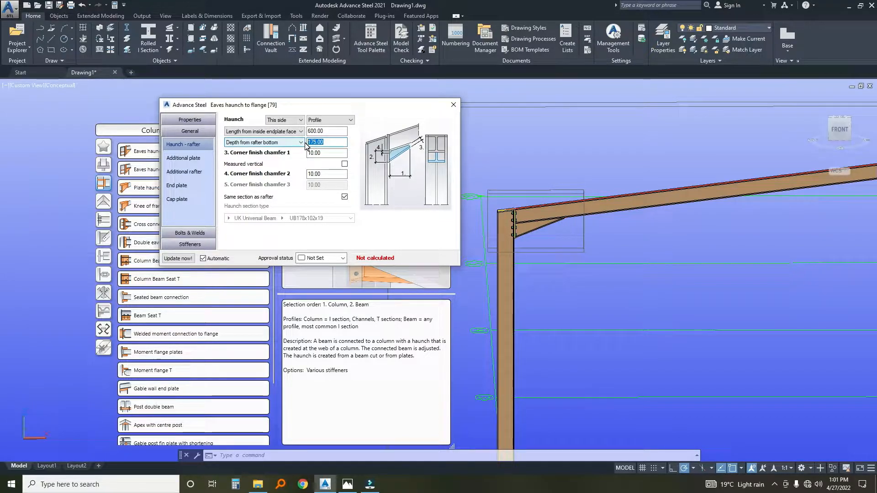
{"action": "type", "text": "1200"}
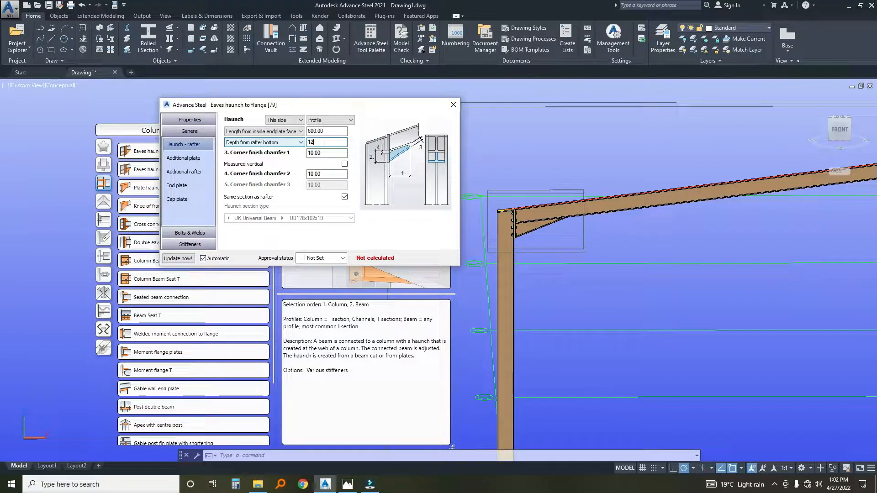
{"action": "left_click", "coordinate": [326, 153]}
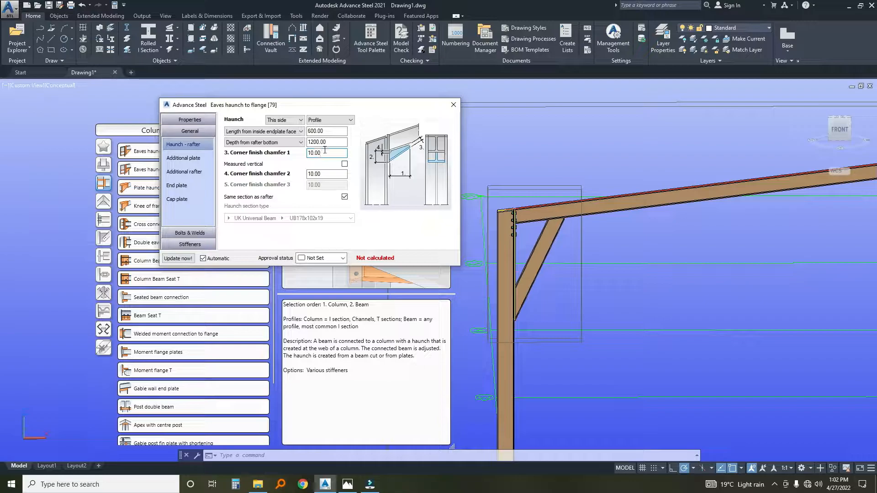
Set the eaves haunch's depth from the rafter bottom to 200 and its length from the inside end plate face to 1200.
{"action": "double_click", "coordinate": [334, 143]}
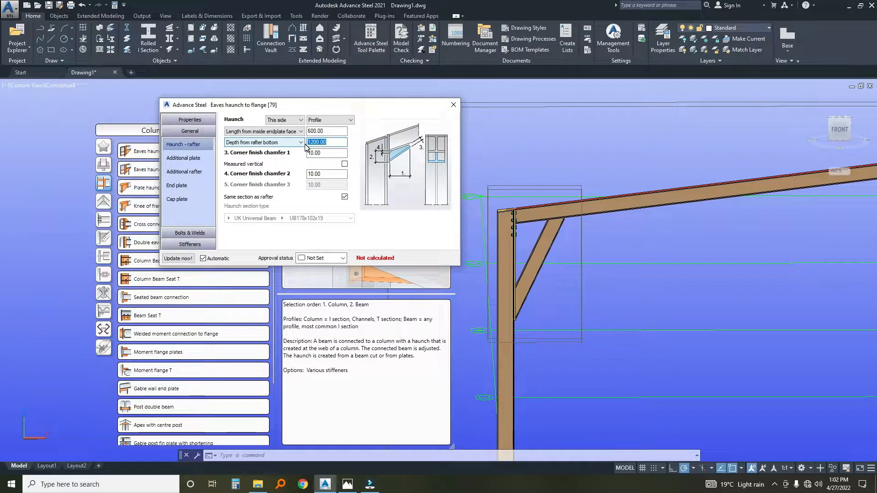
{"action": "type", "text": "200"}
{"action": "left_click", "coordinate": [328, 132]}
{"action": "double_click", "coordinate": [327, 132]}
{"action": "type", "text": "1200"}
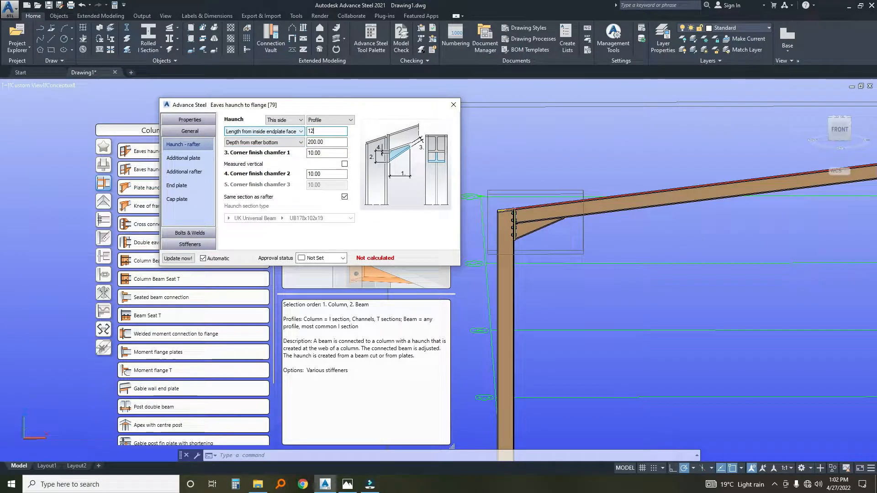
{"action": "left_click", "coordinate": [319, 154]}
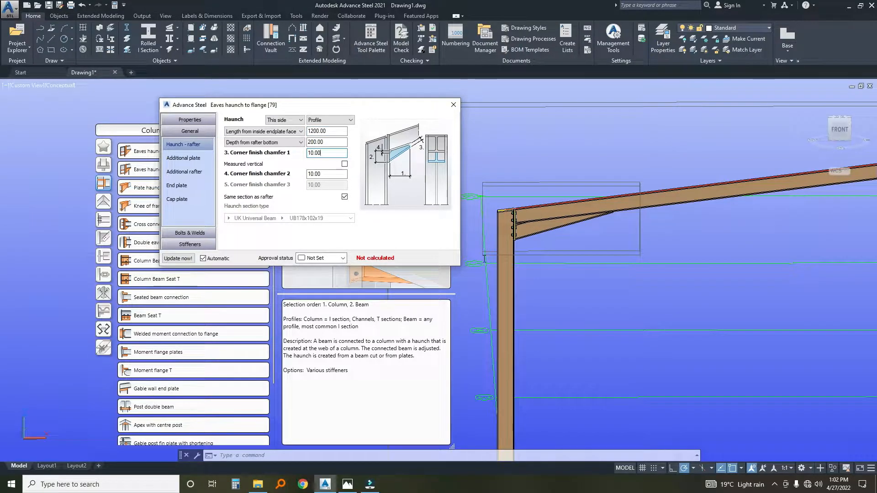
Reduce the eaves haunch's depth from the rafter bottom to 170, keeping corner finish chamfer 1 at 10.
{"action": "scroll", "coordinate": [518, 233], "scroll_direction": "up", "scroll_amount": 2}
{"action": "scroll", "coordinate": [518, 233], "scroll_direction": "up", "scroll_amount": 2}
{"action": "left_click_drag", "start_coordinate": [323, 153], "coordinate": [288, 155]}
{"action": "key", "text": "BackSpace"}
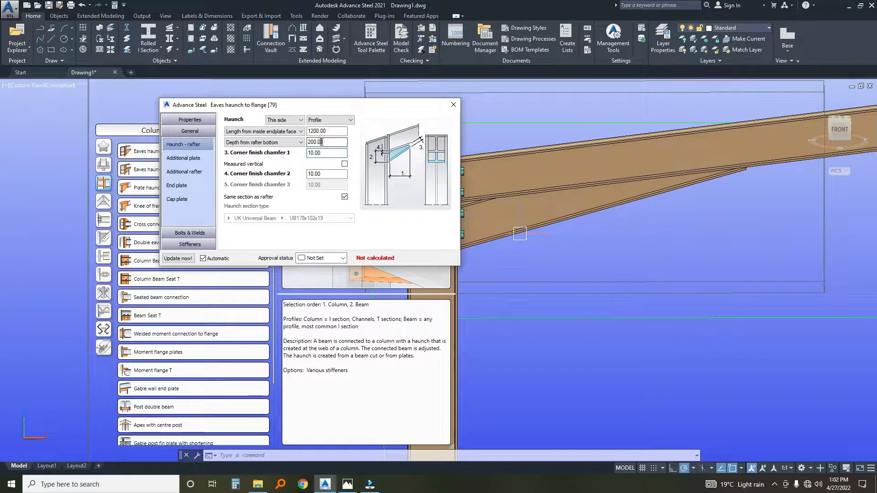
{"action": "double_click", "coordinate": [327, 142]}
{"action": "type", "text": "1"}
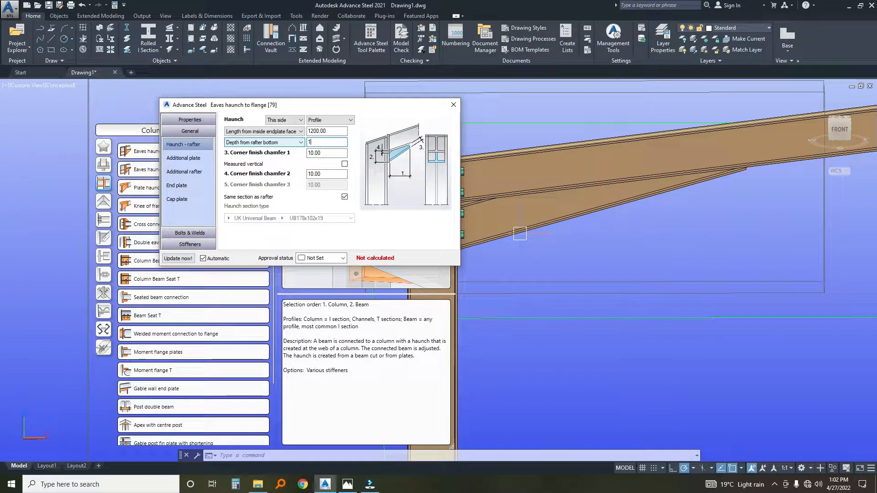
{"action": "left_click", "coordinate": [328, 151]}
Examine the resized eaves haunch at the column-to-rafter joint from the front and at an angle.
{"action": "scroll", "coordinate": [598, 203], "scroll_direction": "down", "scroll_amount": 5}
{"action": "scroll", "coordinate": [593, 191], "scroll_direction": "up", "scroll_amount": 6}
{"action": "scroll", "coordinate": [518, 198], "scroll_direction": "down", "scroll_amount": 5}
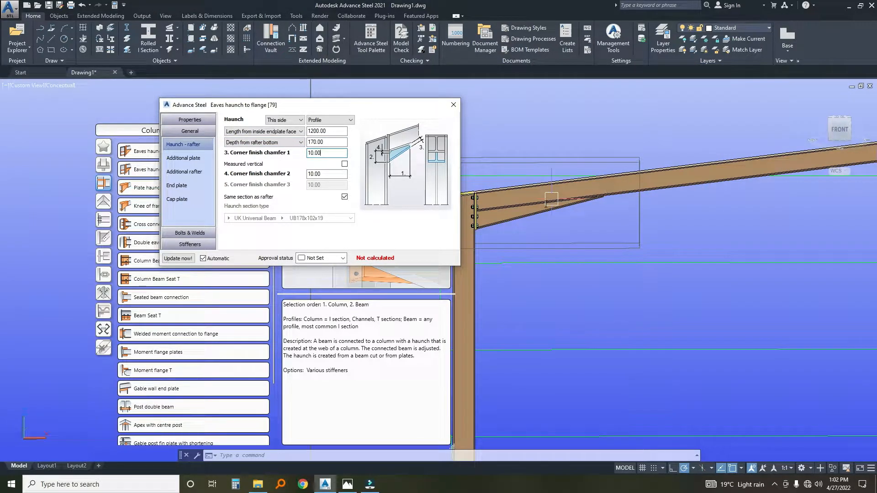
{"action": "scroll", "coordinate": [552, 199], "scroll_direction": "down", "scroll_amount": 3}
{"action": "scroll", "coordinate": [520, 209], "scroll_direction": "up", "scroll_amount": 8}
{"action": "scroll", "coordinate": [504, 217], "scroll_direction": "down", "scroll_amount": 7}
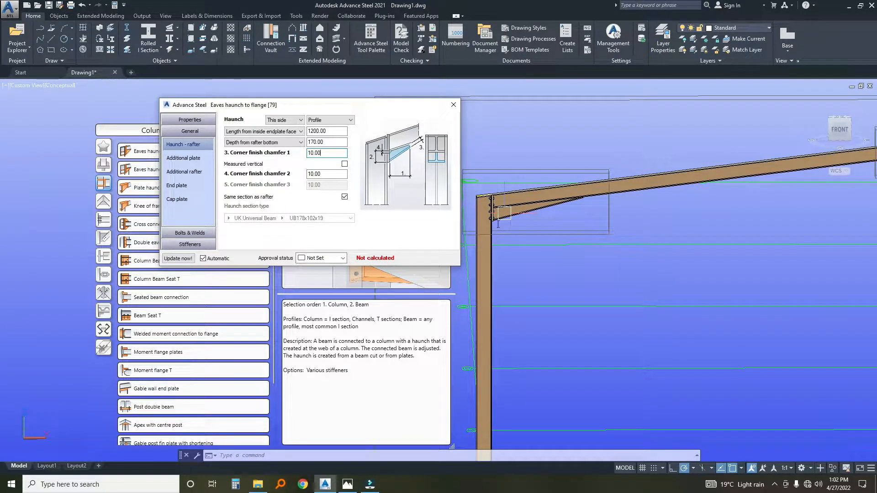
{"action": "scroll", "coordinate": [497, 222], "scroll_direction": "up", "scroll_amount": 3}
{"action": "scroll", "coordinate": [492, 212], "scroll_direction": "down", "scroll_amount": 2}
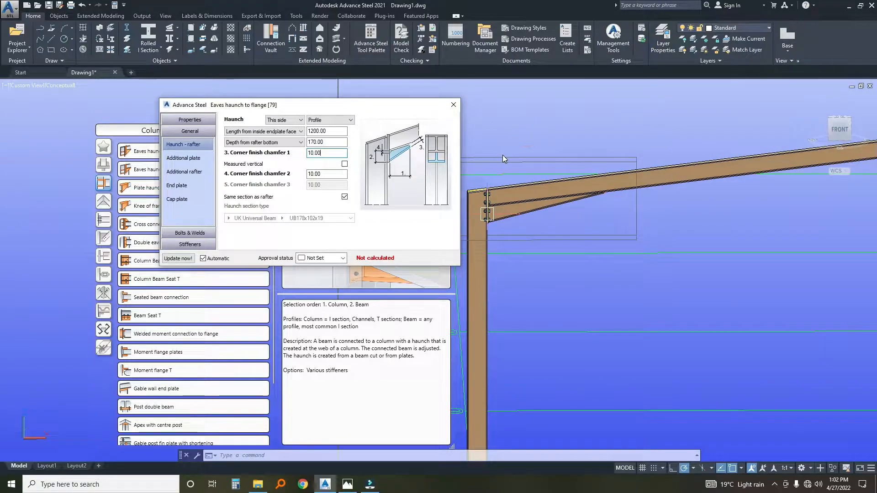
{"action": "scroll", "coordinate": [502, 155], "scroll_direction": "down", "scroll_amount": 3}
{"action": "mouse_move", "coordinate": [497, 205]}
{"action": "middle_mouse_down", "text": "shift"}
{"action": "mouse_move", "coordinate": [521, 208]}
{"action": "mouse_move", "coordinate": [505, 211]}
{"action": "mouse_move", "coordinate": [618, 176]}
{"action": "mouse_move", "coordinate": [592, 179]}
{"action": "middle_mouse_up", "text": "shift"}
{"action": "scroll", "coordinate": [506, 208], "scroll_direction": "up", "scroll_amount": 4}
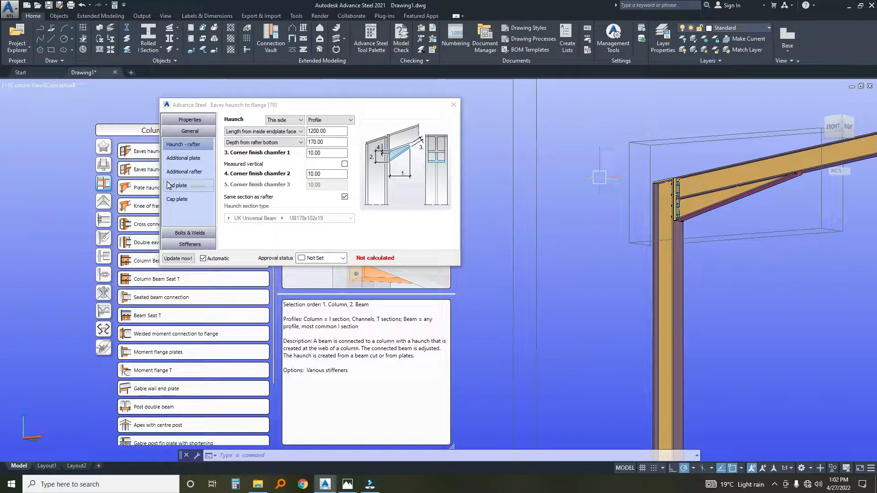
Set the eaves haunch end plate's top and bottom projections to 10, leaving the additional plate and additional rafter off.
{"action": "left_click", "coordinate": [183, 159]}
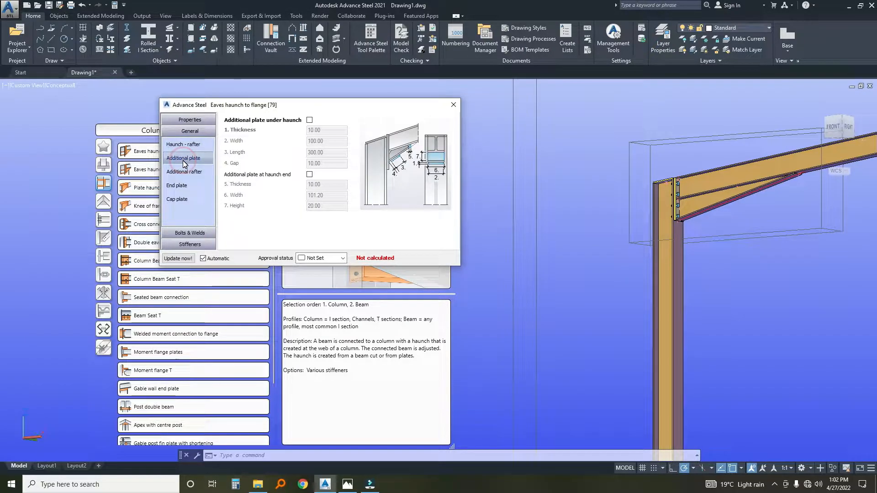
{"action": "left_click", "coordinate": [184, 171]}
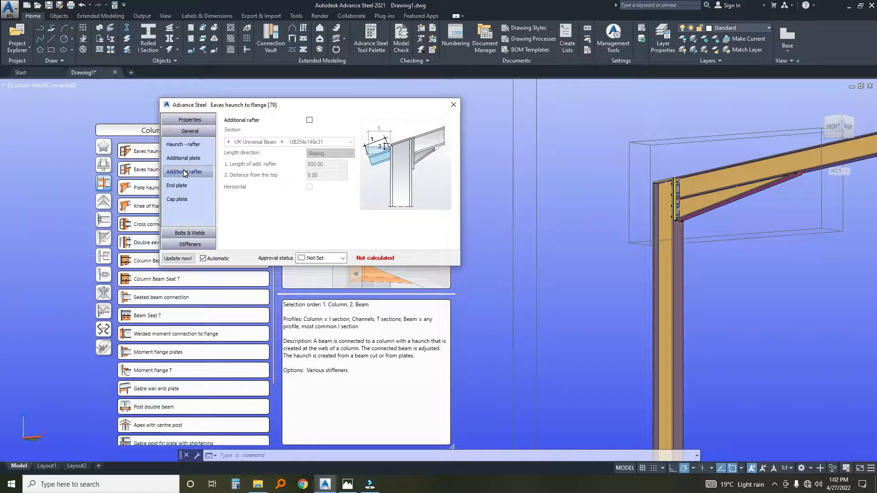
{"action": "left_click", "coordinate": [185, 185]}
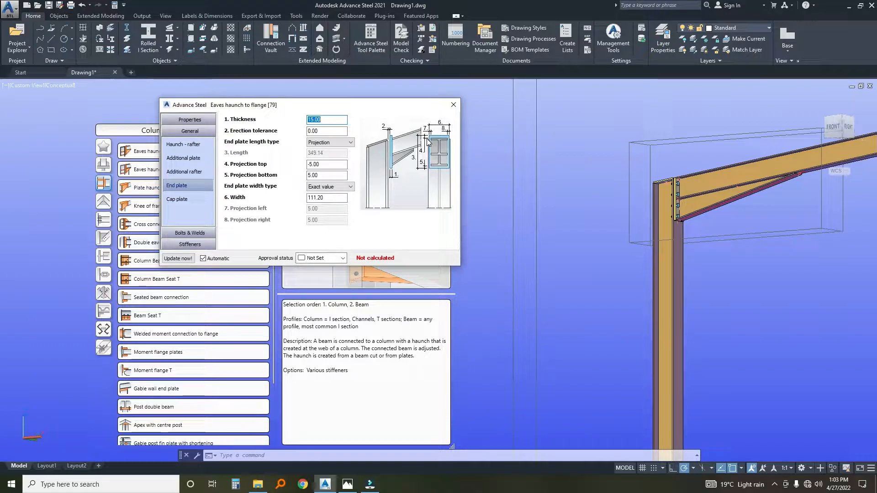
{"action": "left_click", "coordinate": [324, 165]}
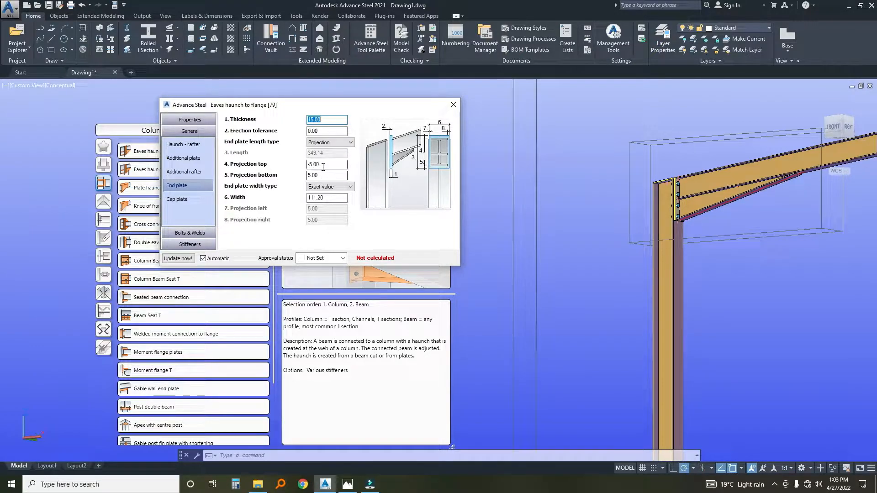
{"action": "type", "text": "10"}
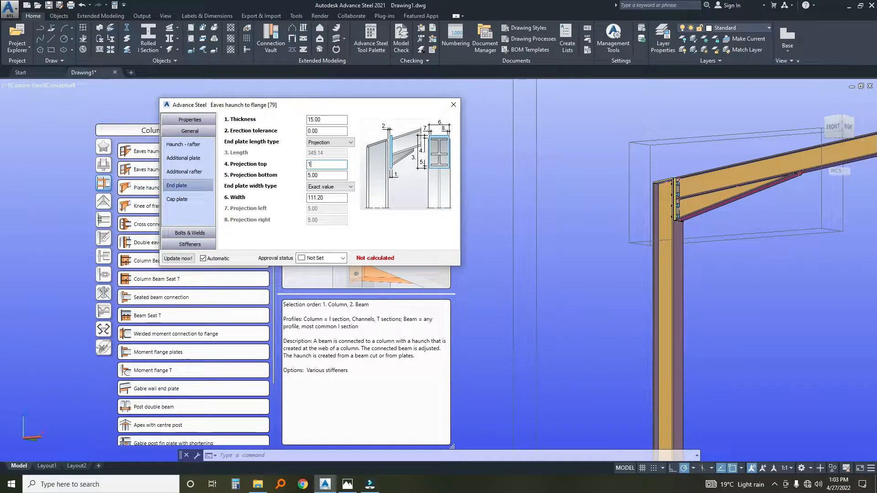
{"action": "left_click", "coordinate": [328, 175]}
{"action": "type", "text": "10"}
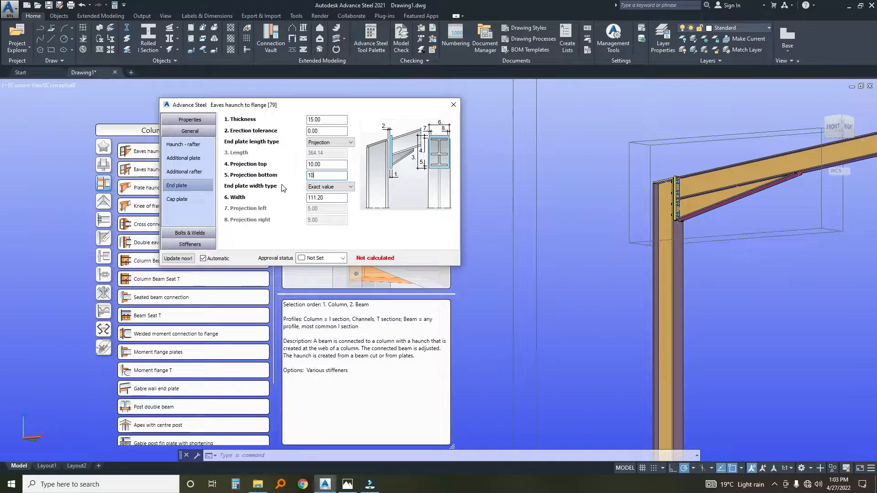
Change the eaves haunch end plate's width type to Projection and set its left and right projections to 10.
{"action": "left_click", "coordinate": [331, 199]}
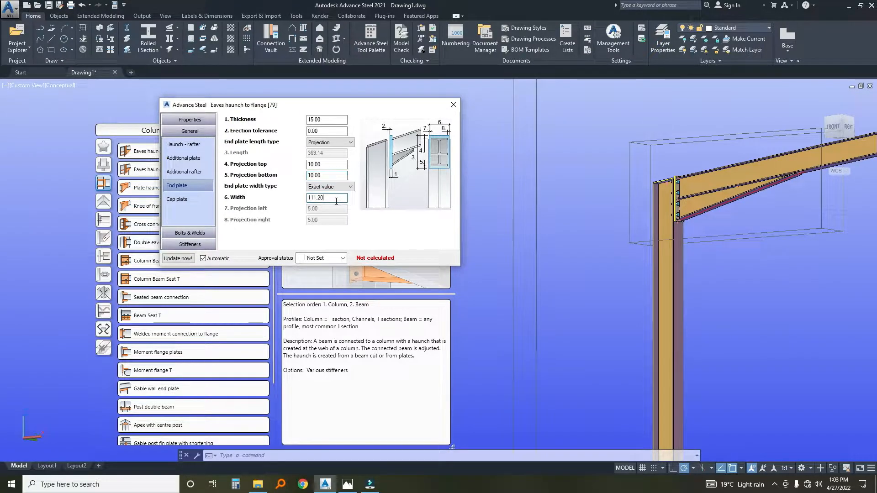
{"action": "left_click", "coordinate": [340, 186]}
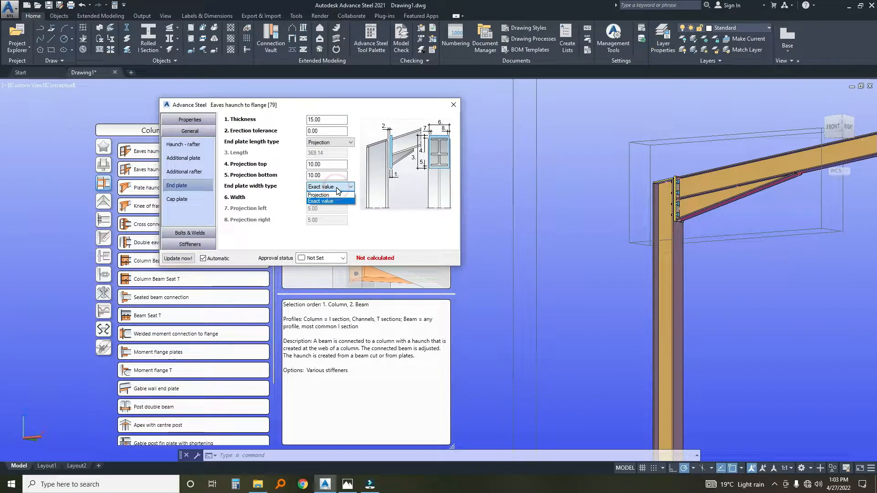
{"action": "left_click", "coordinate": [337, 201]}
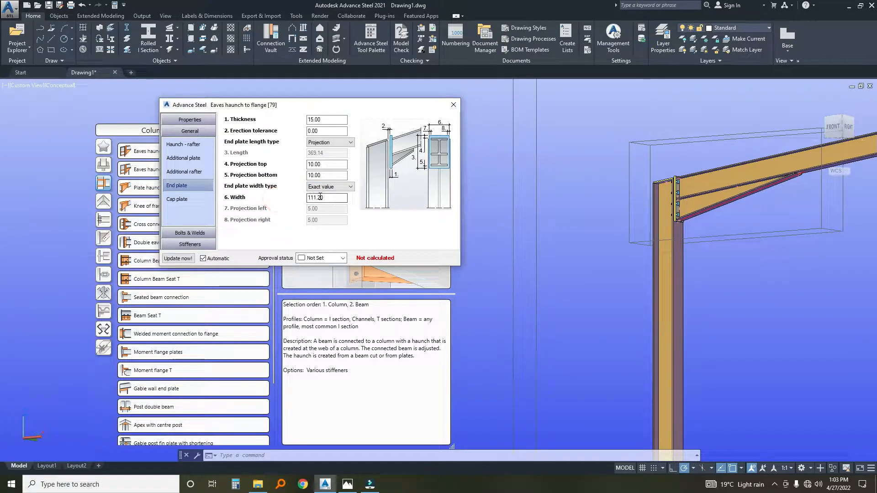
{"action": "left_click", "coordinate": [331, 187]}
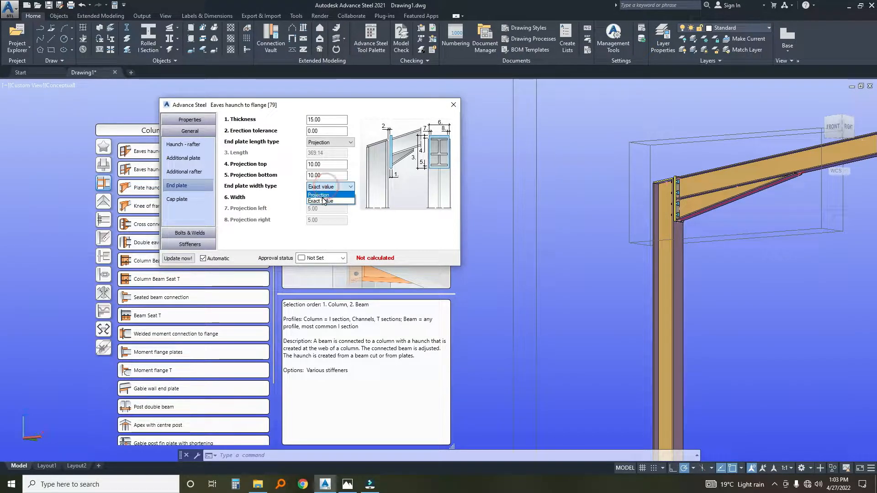
{"action": "left_click", "coordinate": [322, 196]}
{"action": "left_click", "coordinate": [326, 208]}
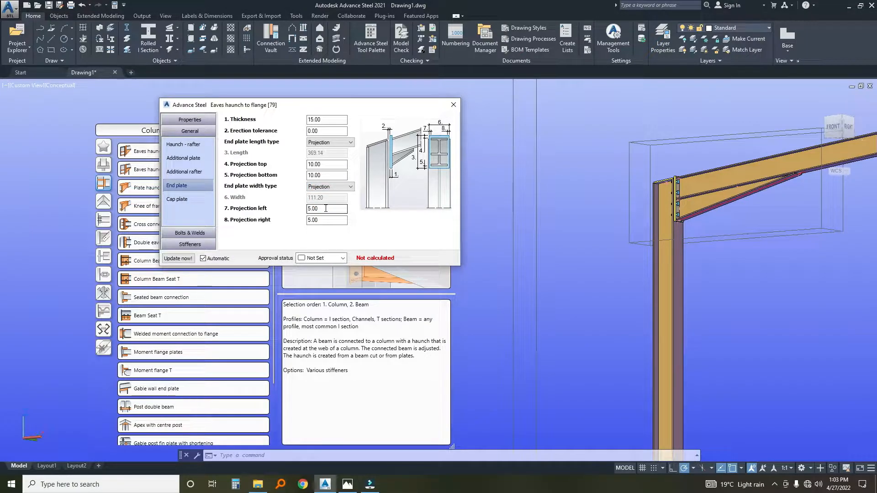
{"action": "double_click", "coordinate": [325, 208]}
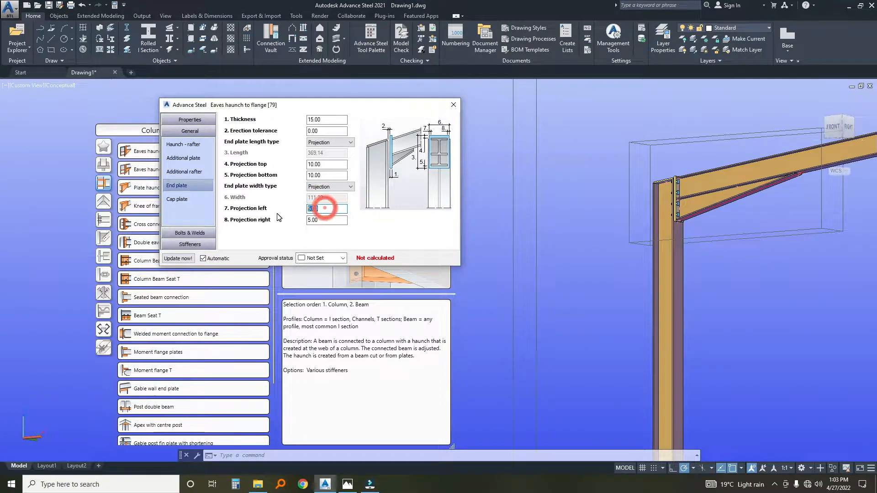
{"action": "type", "text": "10"}
{"action": "key", "text": "Tab"}
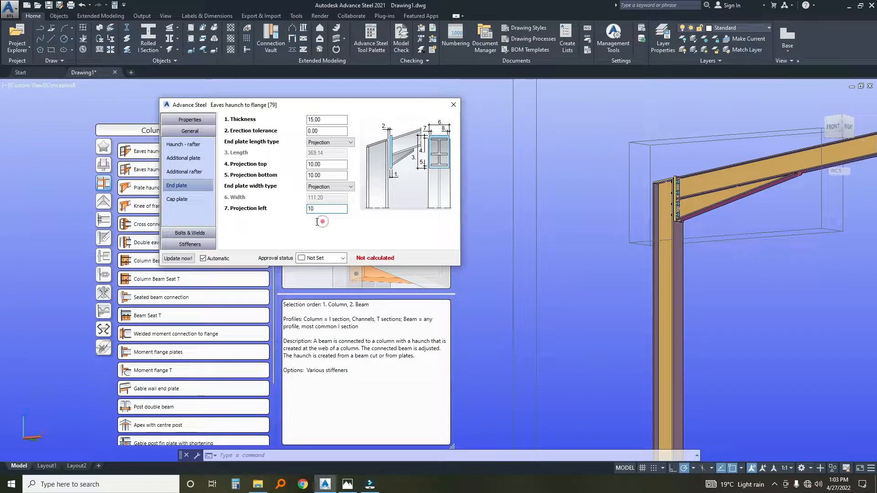
{"action": "type", "text": "10"}
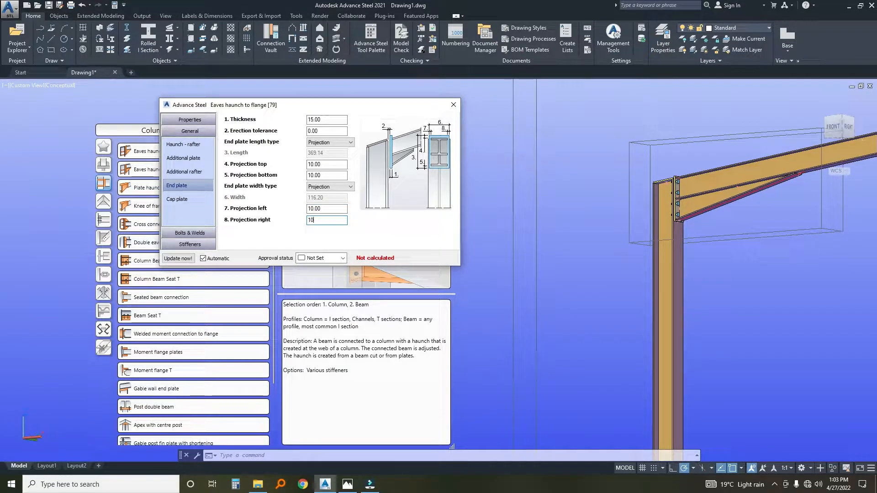
{"action": "left_click", "coordinate": [330, 209]}
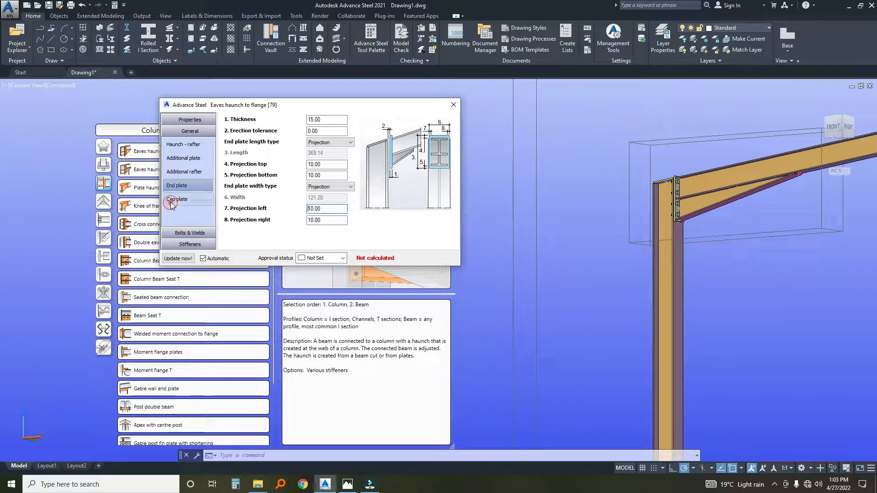
Set the eaves haunch bolts to 16 mm diameter and collapse the connection vault.
{"action": "left_click", "coordinate": [179, 233]}
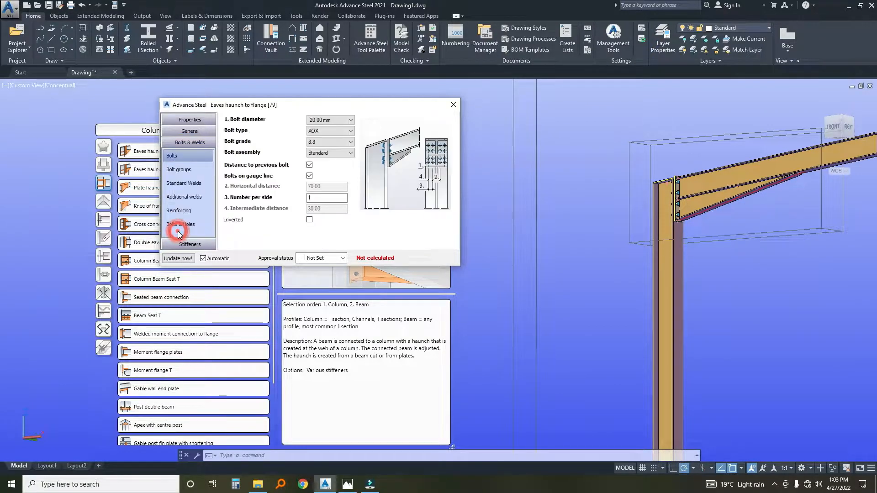
{"action": "left_click", "coordinate": [322, 119]}
{"action": "left_click", "coordinate": [323, 162]}
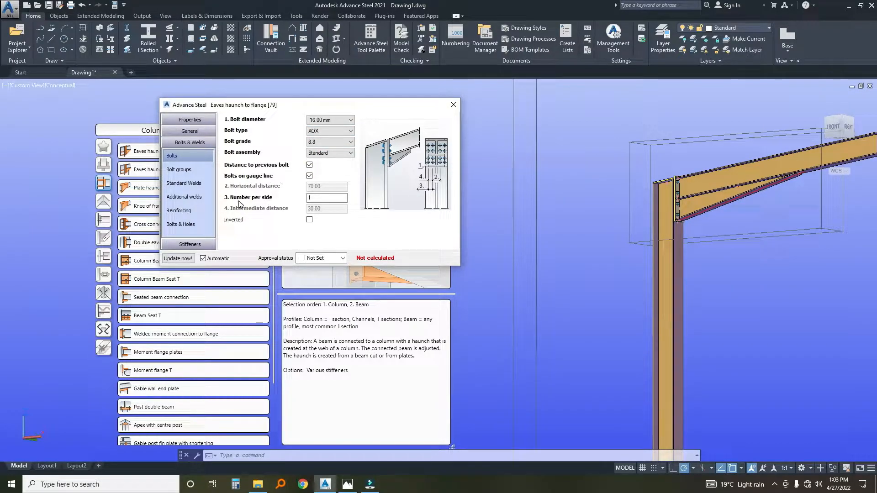
{"action": "left_click", "coordinate": [309, 277]}
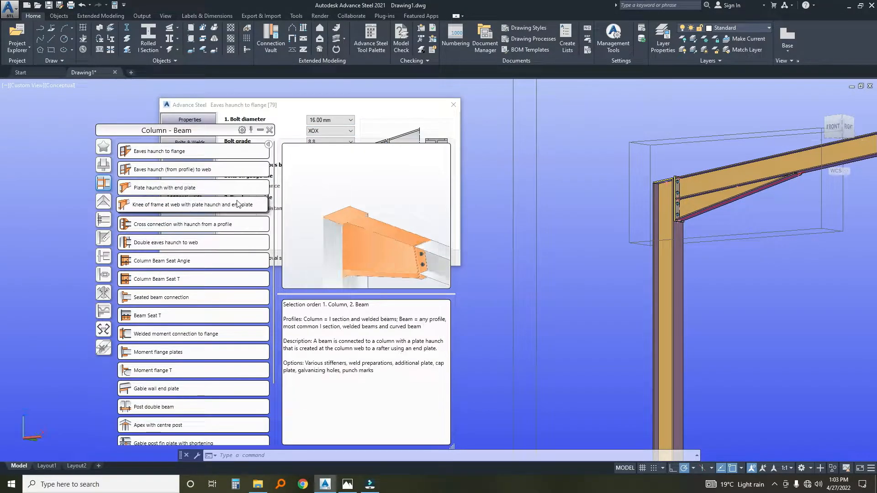
{"action": "left_click", "coordinate": [260, 130]}
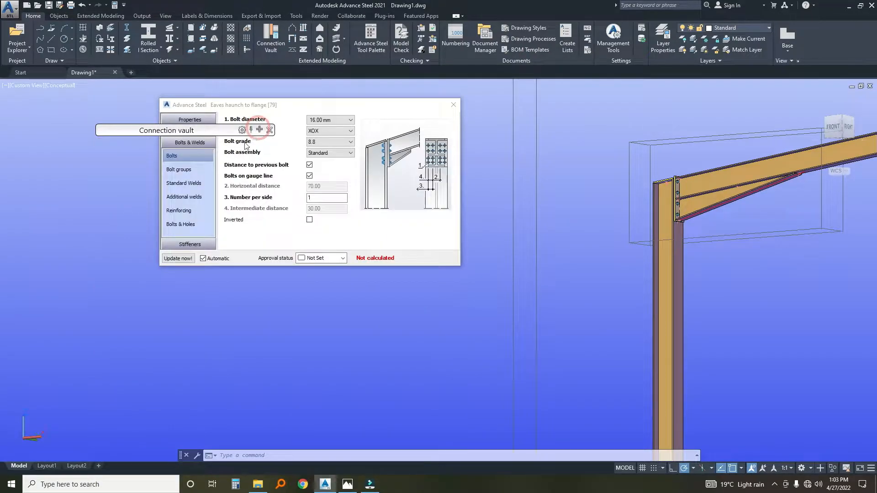
Review the eaves haunch settings for bolt groups, standard and additional welds, reinforcing plates, and bolt slots.
{"action": "left_click", "coordinate": [187, 171]}
{"action": "left_click", "coordinate": [187, 182]}
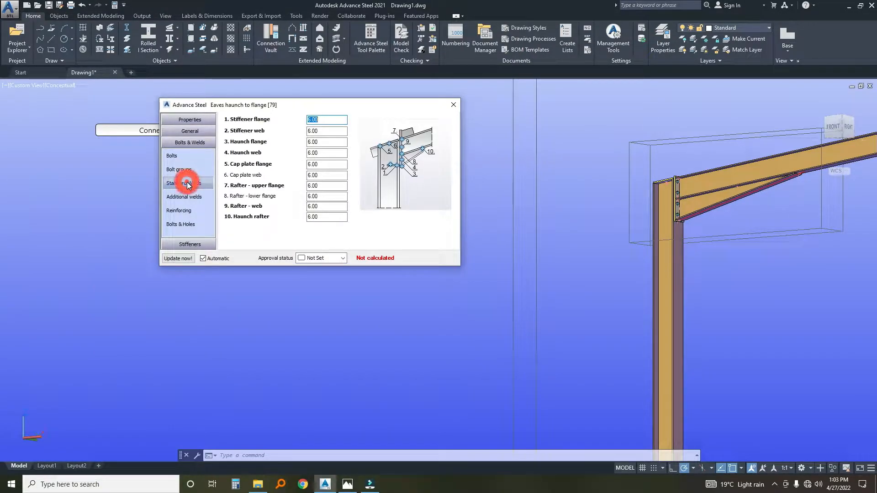
{"action": "left_click", "coordinate": [188, 196]}
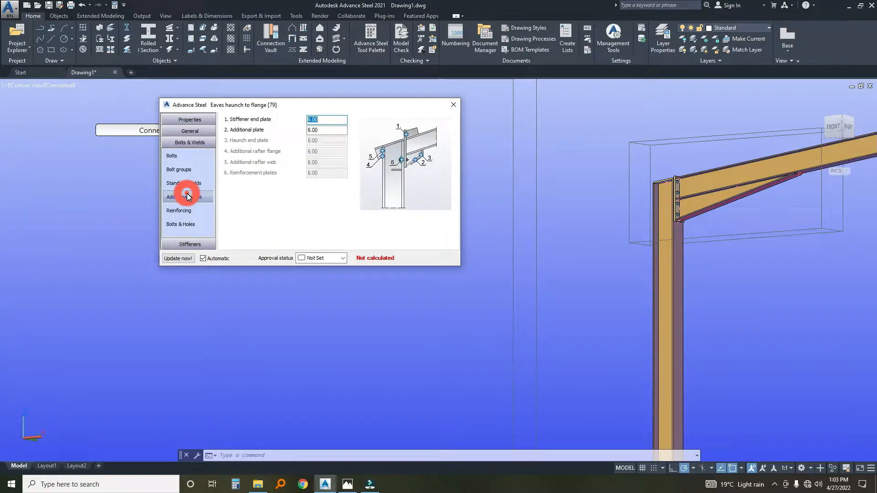
{"action": "left_click", "coordinate": [184, 209]}
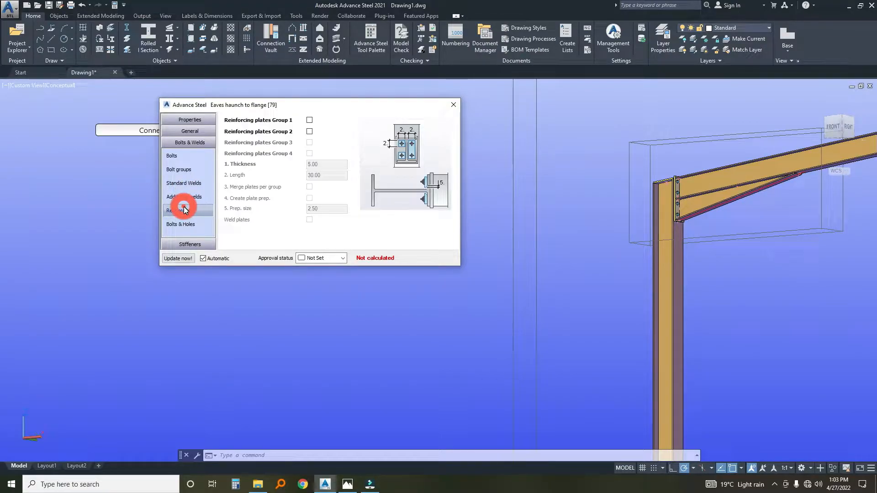
{"action": "left_click", "coordinate": [181, 223]}
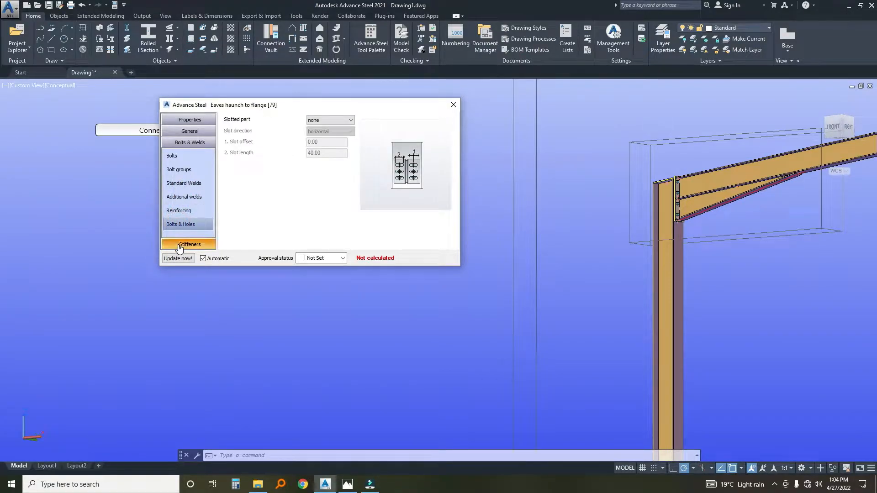
Add stiffener 3 to the eaves haunch column as a Full stiffener with 5 mm thickness.
{"action": "left_click", "coordinate": [190, 245]}
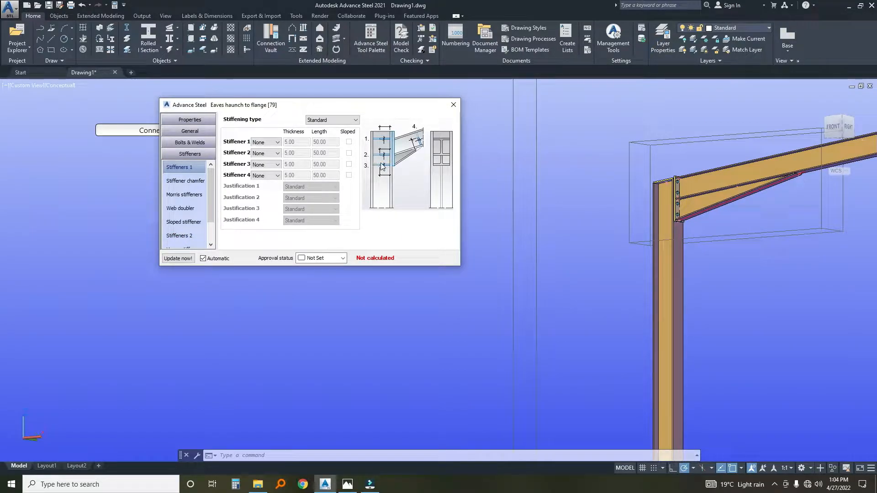
{"action": "left_click", "coordinate": [265, 165]}
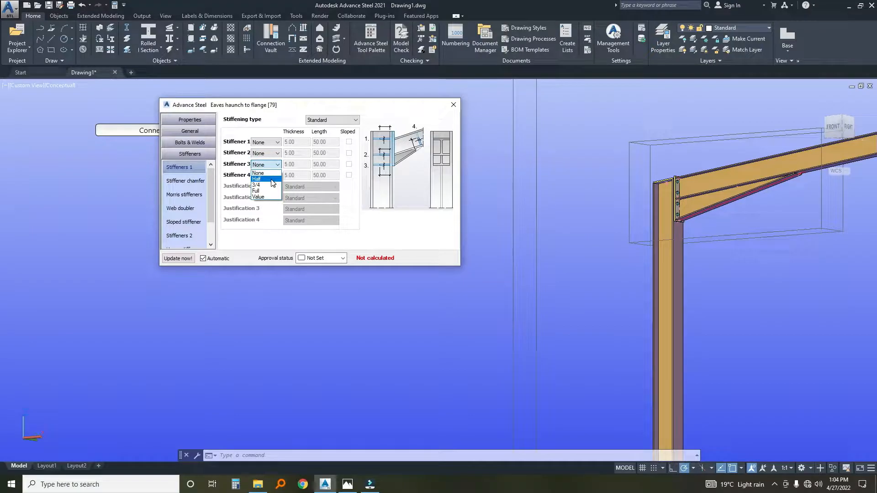
{"action": "left_click", "coordinate": [276, 180]}
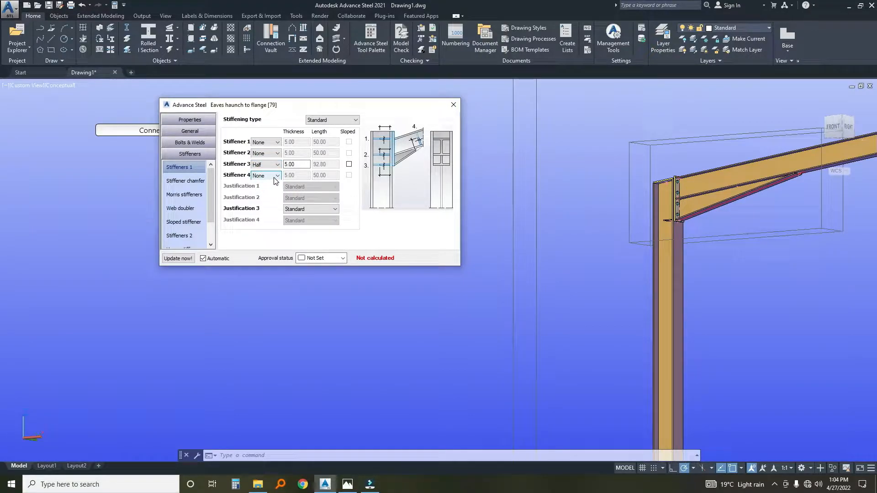
{"action": "left_click", "coordinate": [277, 164]}
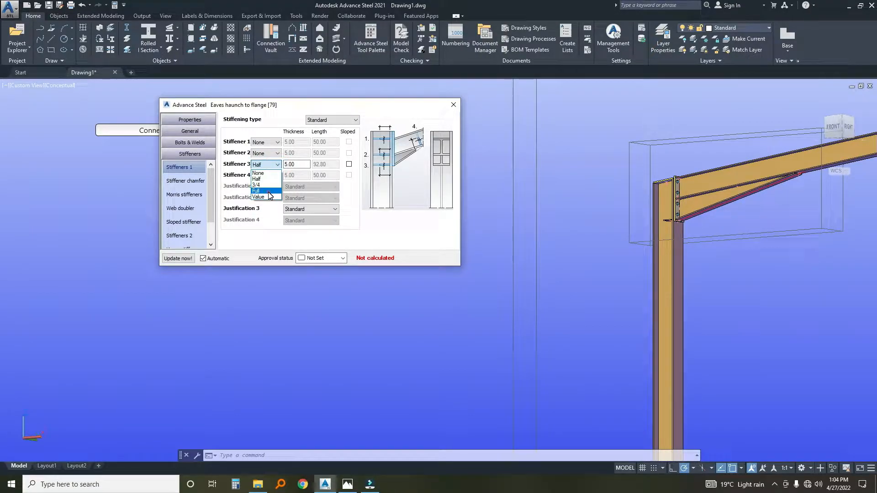
{"action": "left_click", "coordinate": [277, 174]}
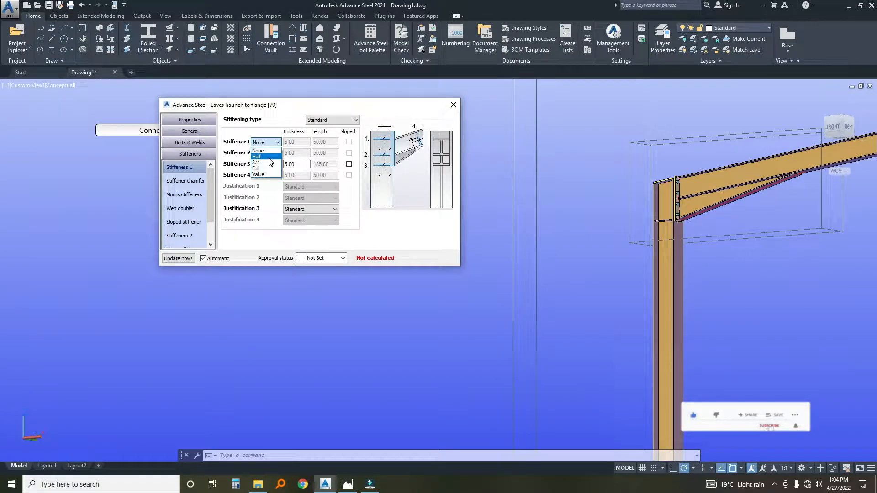
Try a Half stiffener 1 at the head of the column, check it from the front, and set it back to None.
{"action": "left_click", "coordinate": [268, 157]}
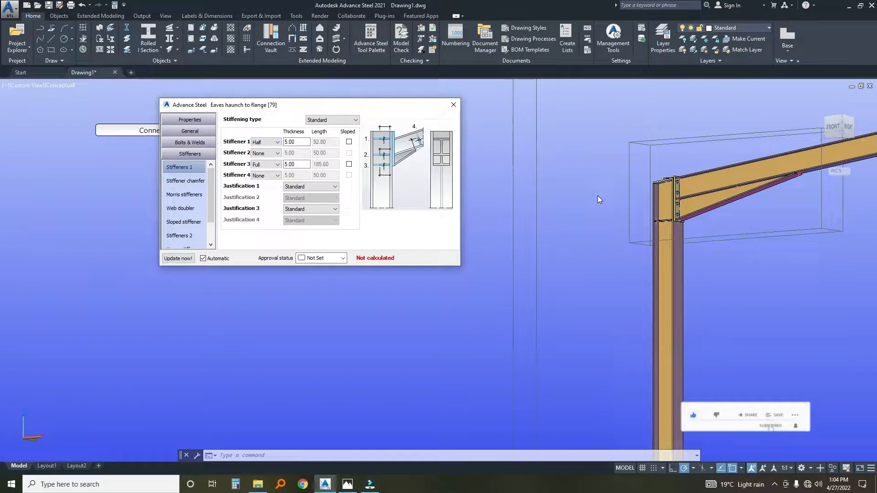
{"action": "middle_click_drag", "start_coordinate": [668, 184], "coordinate": [633, 196], "text": "shift"}
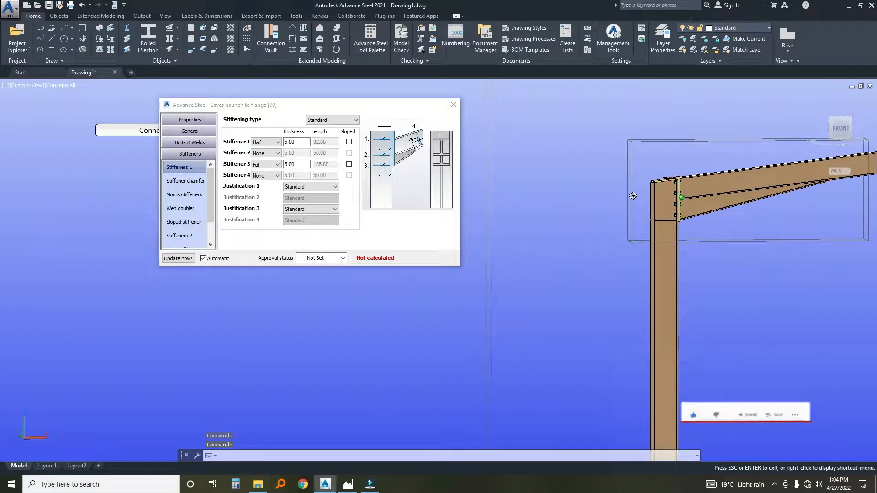
{"action": "left_click", "coordinate": [273, 142]}
{"action": "left_click", "coordinate": [270, 154]}
{"action": "scroll", "coordinate": [619, 218], "scroll_direction": "up", "scroll_amount": 3}
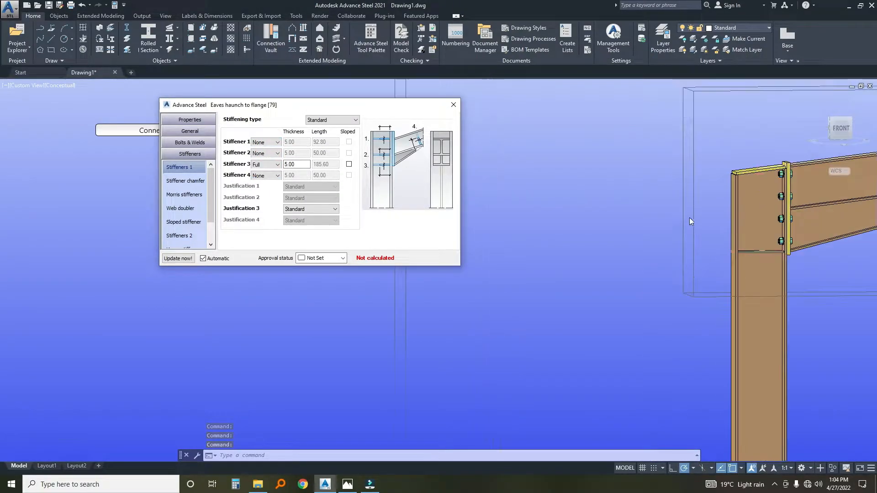
Close the eaves haunch settings and propagate the eaves joint to the frame's opposite column-rafter corner.
{"action": "middle_click_drag", "start_coordinate": [760, 221], "coordinate": [726, 222], "text": "shift"}
{"action": "scroll", "coordinate": [726, 222], "scroll_direction": "down", "scroll_amount": 5}
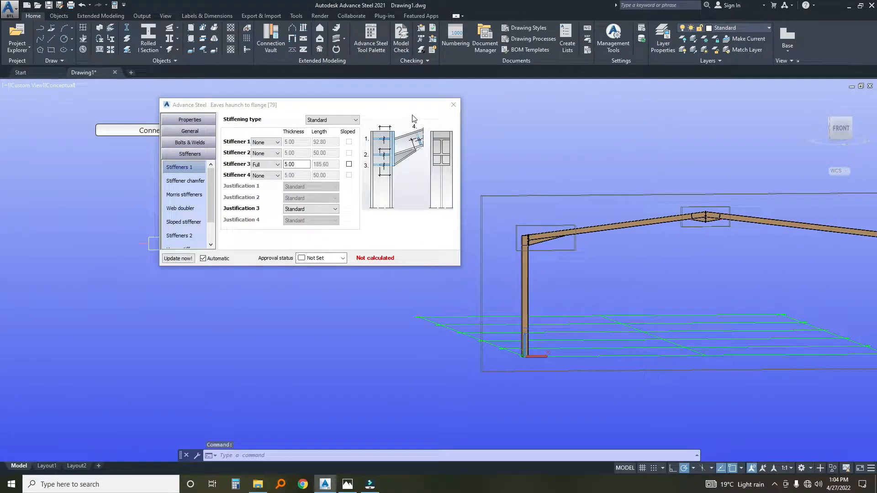
{"action": "left_click", "coordinate": [460, 105]}
{"action": "scroll", "coordinate": [529, 228], "scroll_direction": "up", "scroll_amount": 3}
{"action": "left_click", "coordinate": [483, 237]}
{"action": "left_click", "coordinate": [495, 231]}
{"action": "scroll", "coordinate": [495, 232], "scroll_direction": "down", "scroll_amount": 3}
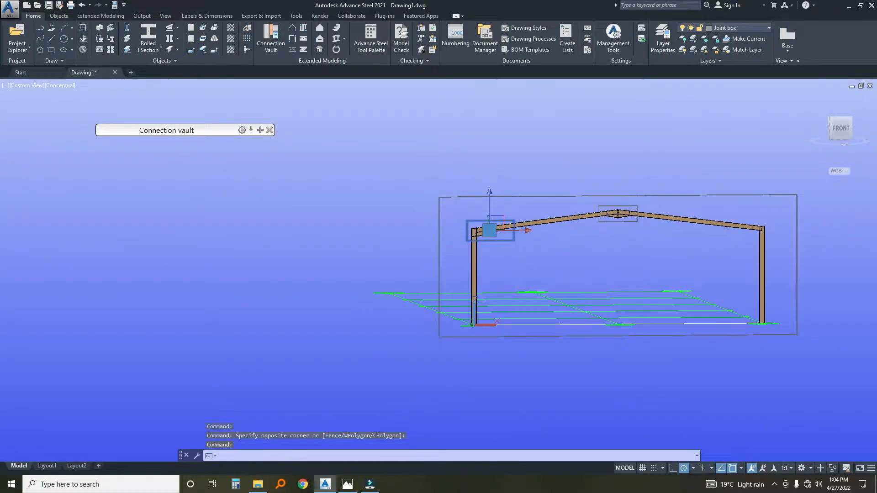
{"action": "middle_click_drag", "start_coordinate": [379, 186], "coordinate": [348, 189]}
{"action": "right_click", "coordinate": [350, 190]}
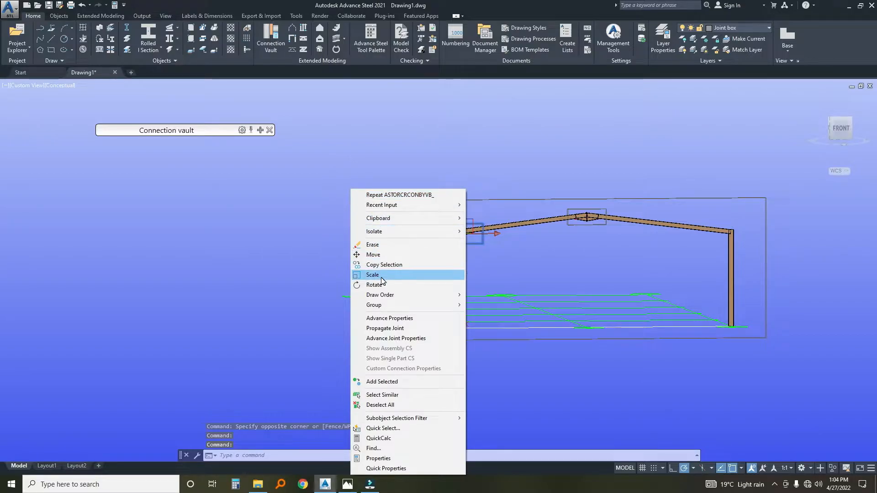
{"action": "left_click", "coordinate": [385, 328]}
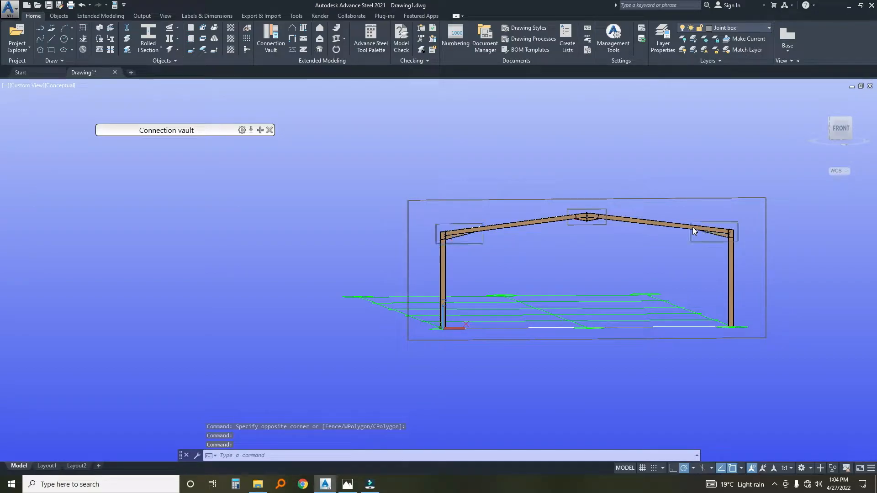
Add a Base plate connection at the foot of the column on the grid origin, without an additional concrete object.
{"action": "scroll", "coordinate": [700, 230], "scroll_direction": "up", "scroll_amount": 10}
{"action": "scroll", "coordinate": [753, 232], "scroll_direction": "down", "scroll_amount": 7}
{"action": "scroll", "coordinate": [645, 207], "scroll_direction": "down", "scroll_amount": 5}
{"action": "scroll", "coordinate": [478, 274], "scroll_direction": "up", "scroll_amount": 7}
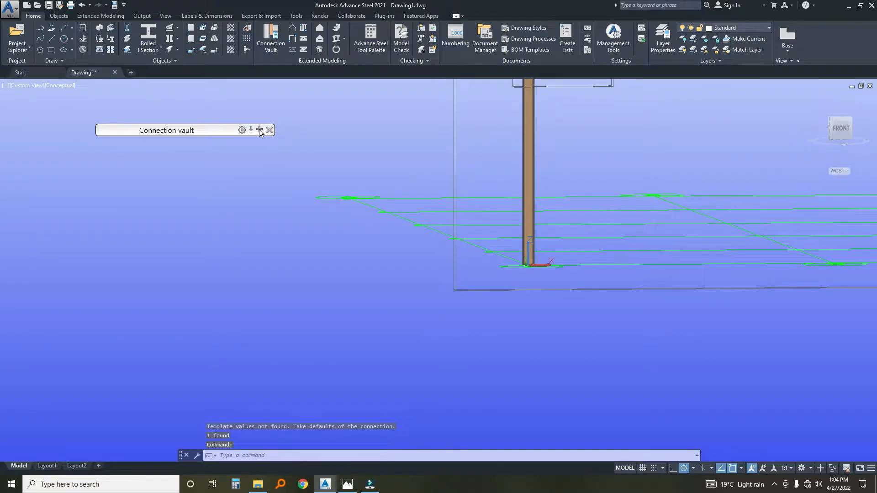
{"action": "left_click", "coordinate": [259, 130]}
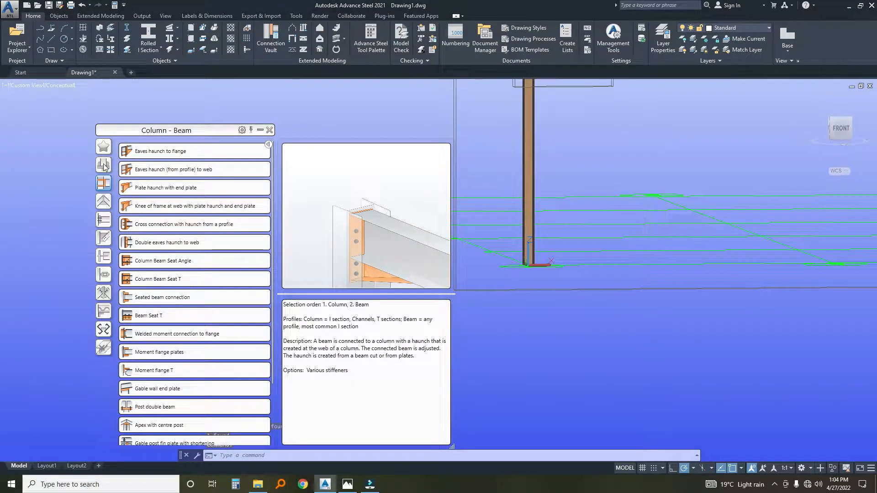
{"action": "left_click", "coordinate": [103, 164]}
{"action": "left_click", "coordinate": [151, 151]}
{"action": "scroll", "coordinate": [579, 255], "scroll_direction": "up", "scroll_amount": 3}
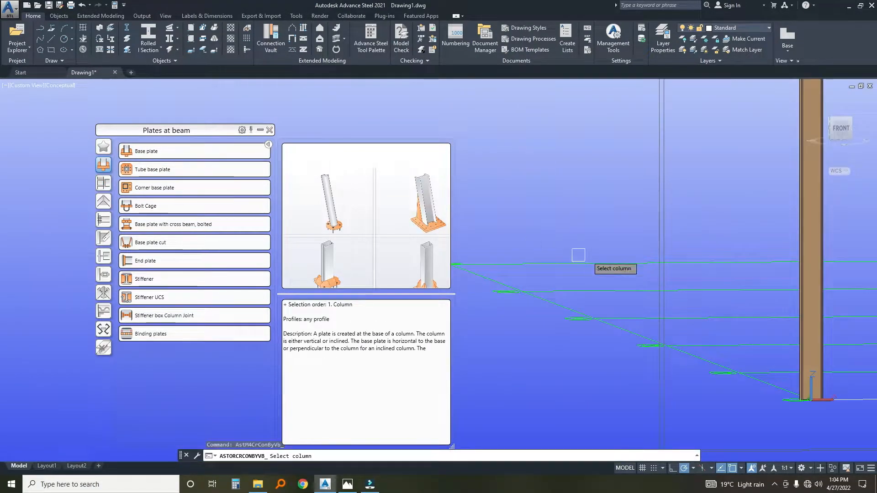
{"action": "middle_click_drag", "start_coordinate": [578, 255], "coordinate": [470, 220]}
{"action": "left_click", "coordinate": [699, 292]}
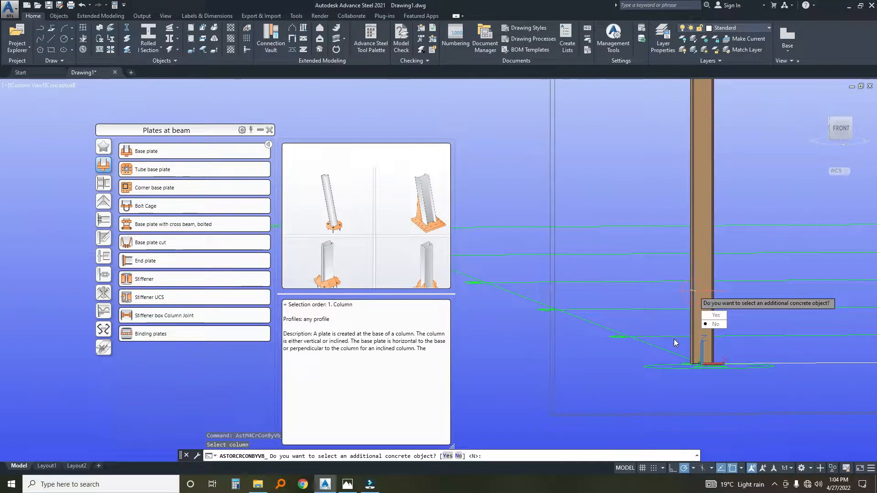
{"action": "left_click", "coordinate": [714, 324]}
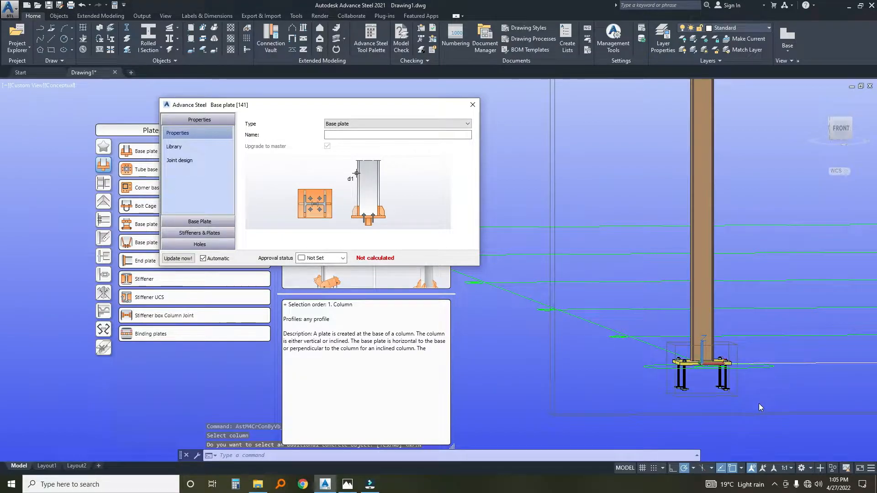
Inspect the base plate from above and turn off equal projections in its plate dimensions.
{"action": "scroll", "coordinate": [685, 359], "scroll_direction": "up", "scroll_amount": 3}
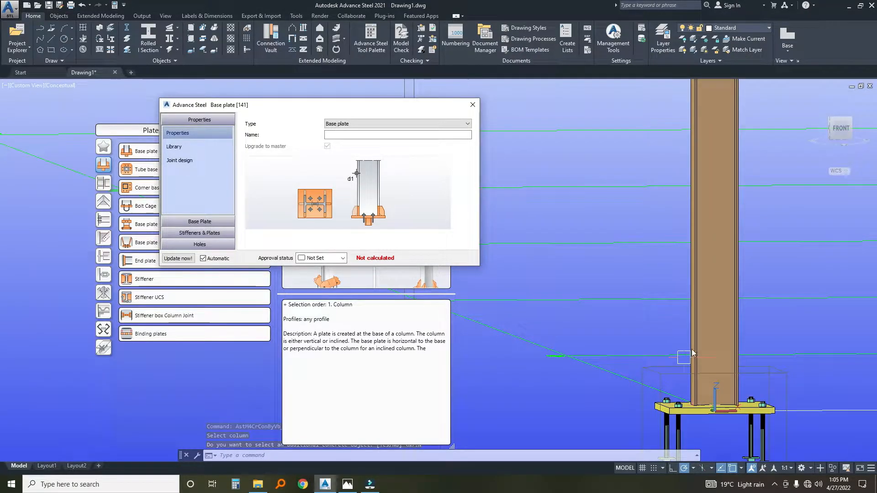
{"action": "middle_click_drag", "start_coordinate": [695, 348], "coordinate": [692, 429], "text": "shift"}
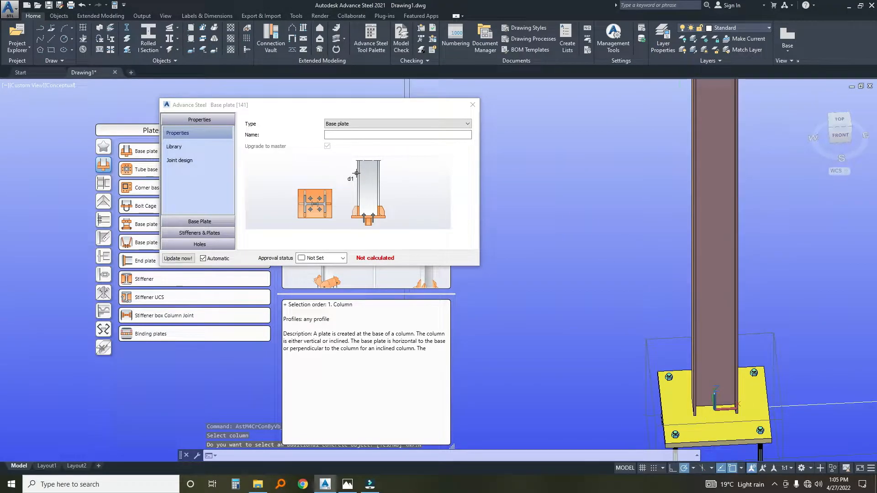
{"action": "left_click", "coordinate": [198, 224]}
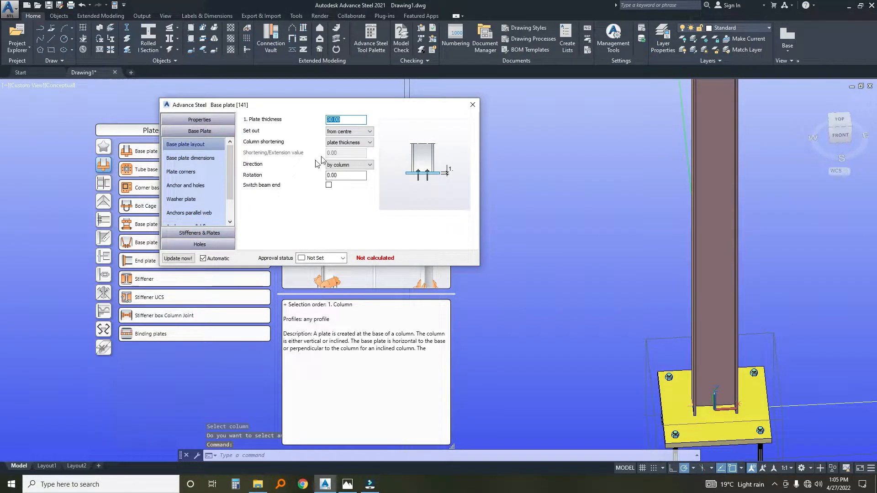
{"action": "left_click", "coordinate": [349, 119]}
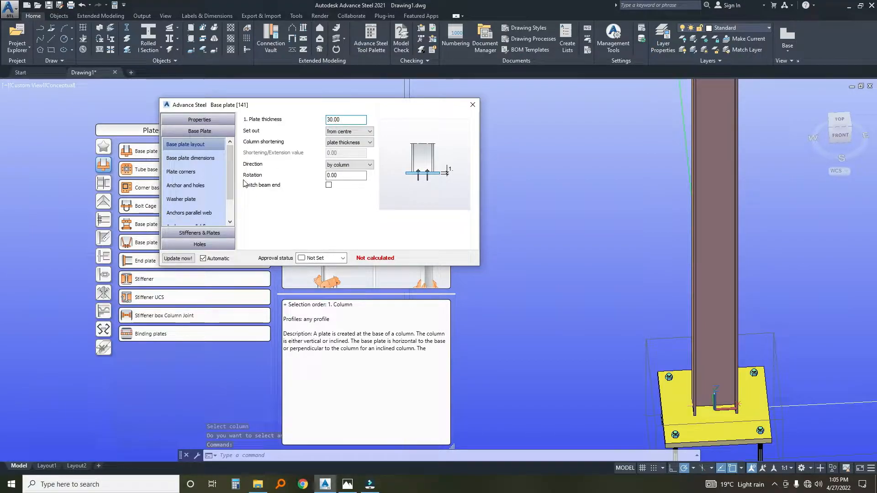
{"action": "left_click", "coordinate": [187, 159]}
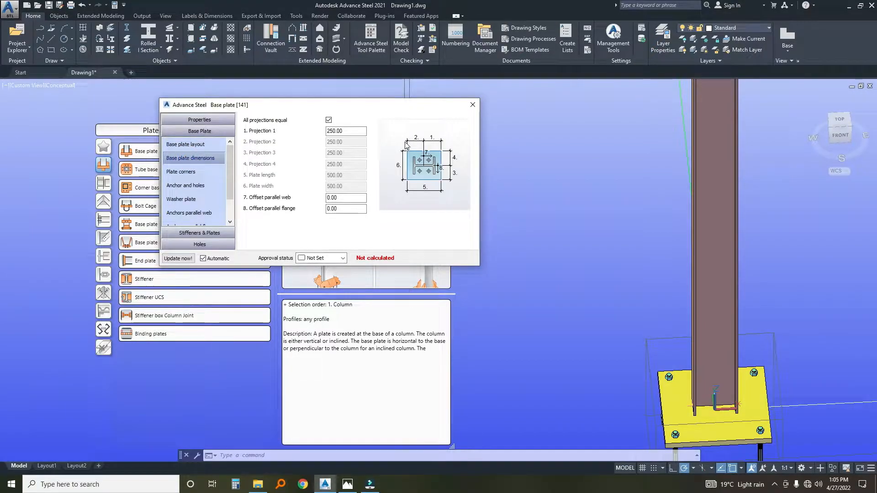
{"action": "left_click", "coordinate": [328, 121]}
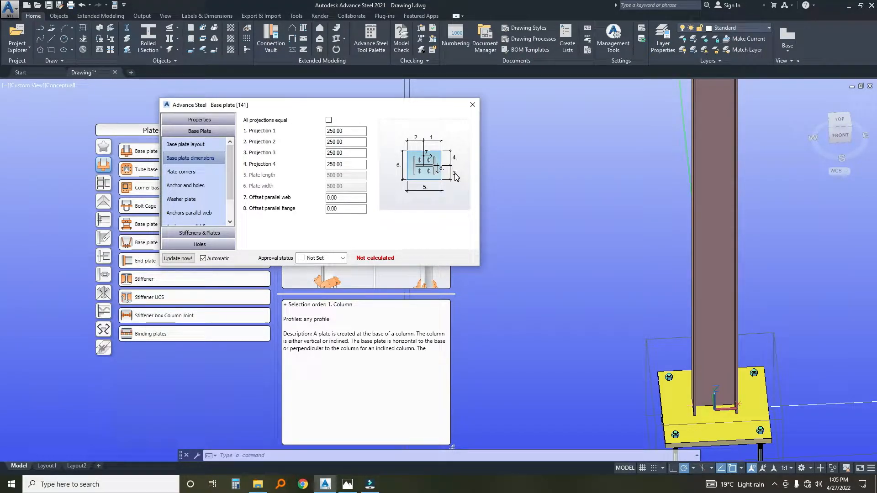
Set the base plate's projections 3 and 4 to 150.
{"action": "double_click", "coordinate": [346, 153]}
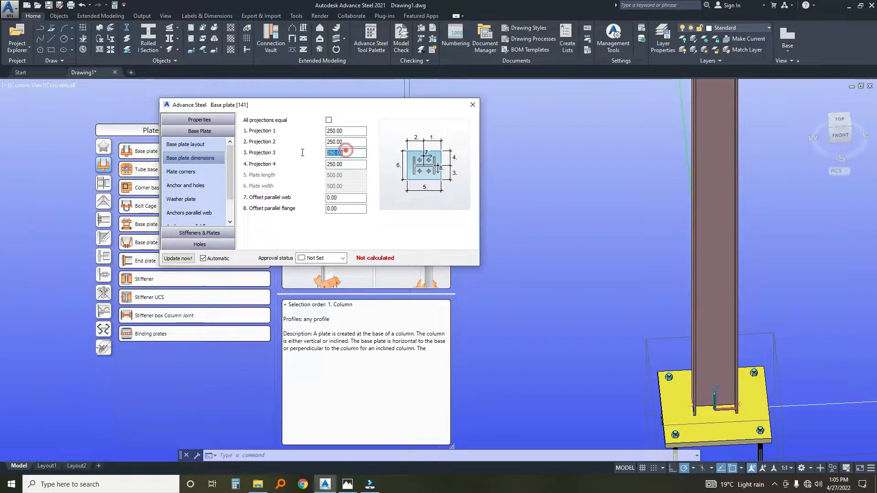
{"action": "type", "text": "150"}
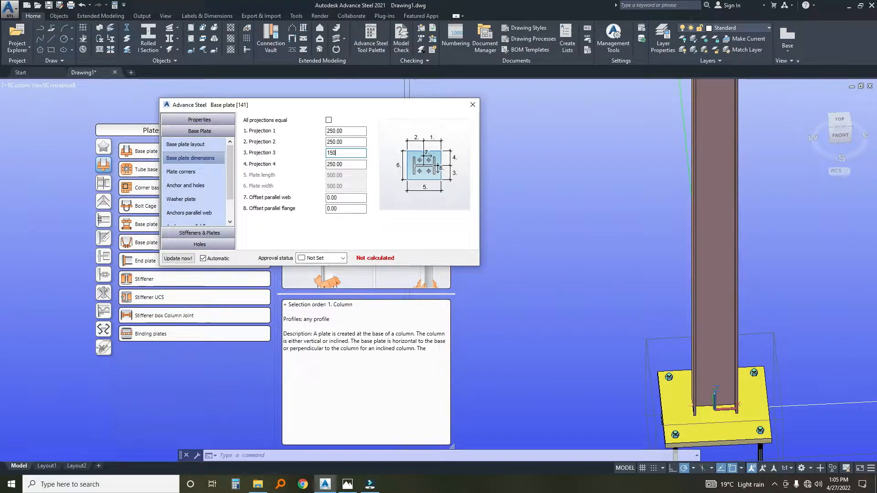
{"action": "double_click", "coordinate": [343, 165]}
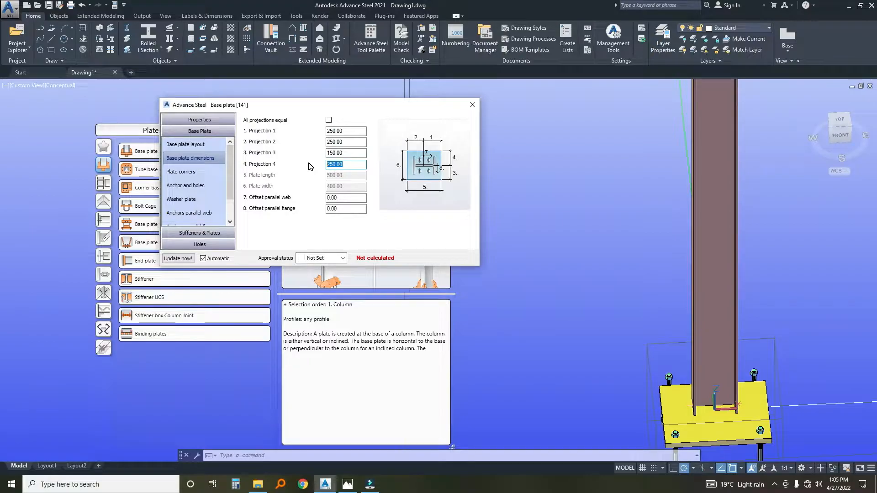
{"action": "type", "text": "150"}
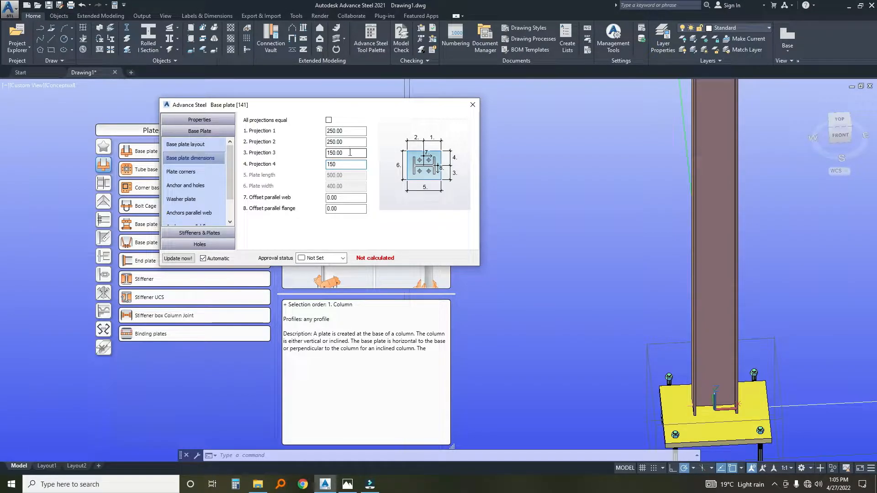
Change the base plate's projections 3 and 4 to 140 each.
{"action": "left_click", "coordinate": [350, 152]}
{"action": "double_click", "coordinate": [351, 152]}
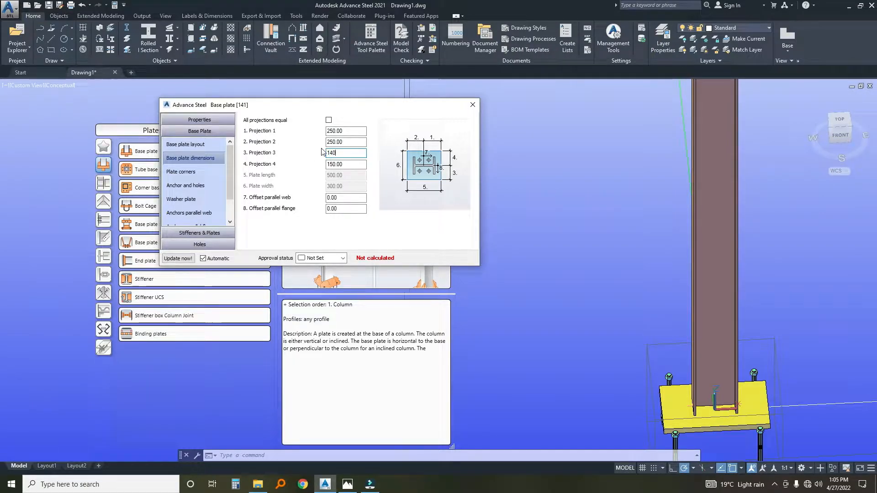
{"action": "key", "text": "Tab"}
{"action": "type", "text": "1"}
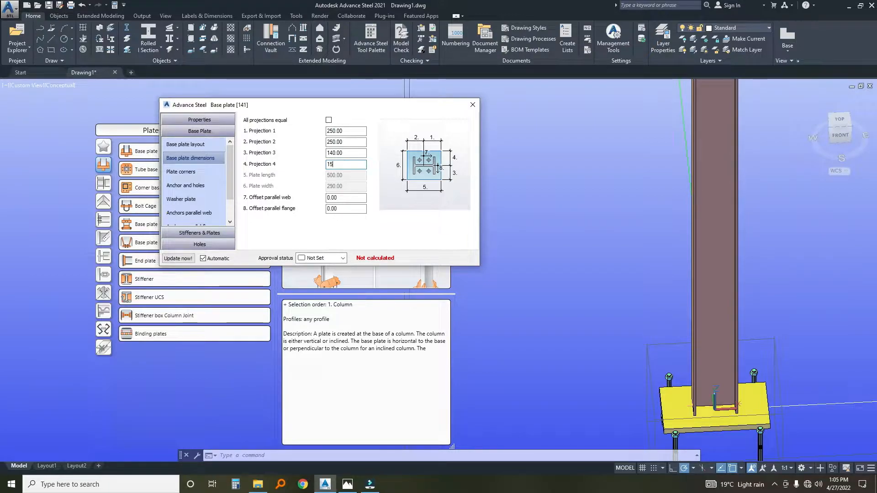
{"action": "type", "text": "40"}
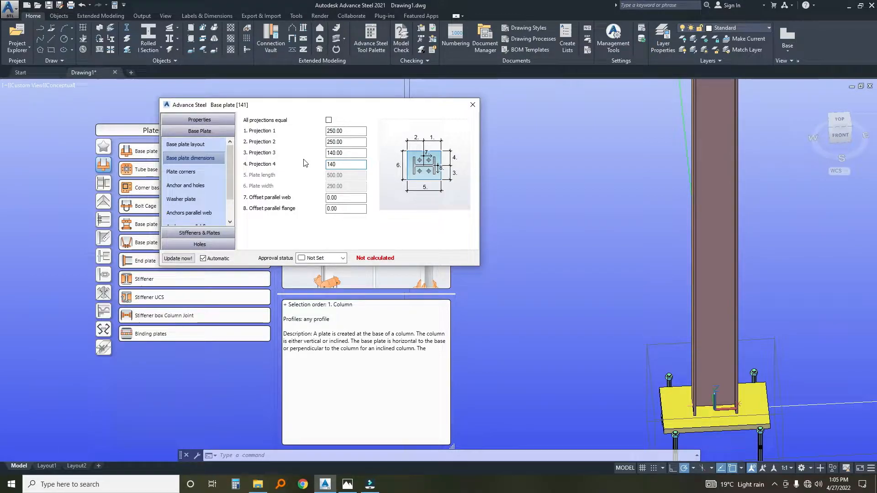
{"action": "left_click", "coordinate": [347, 142]}
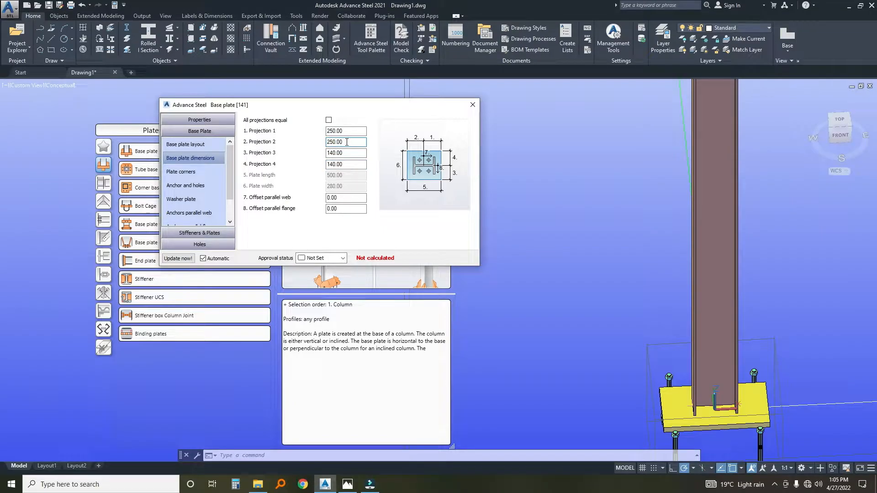
Check the base plate's projections, corners and washer plate settings, and open the intermediate distance of the anchors parallel to the web.
{"action": "left_click_drag", "start_coordinate": [347, 142], "coordinate": [298, 150]}
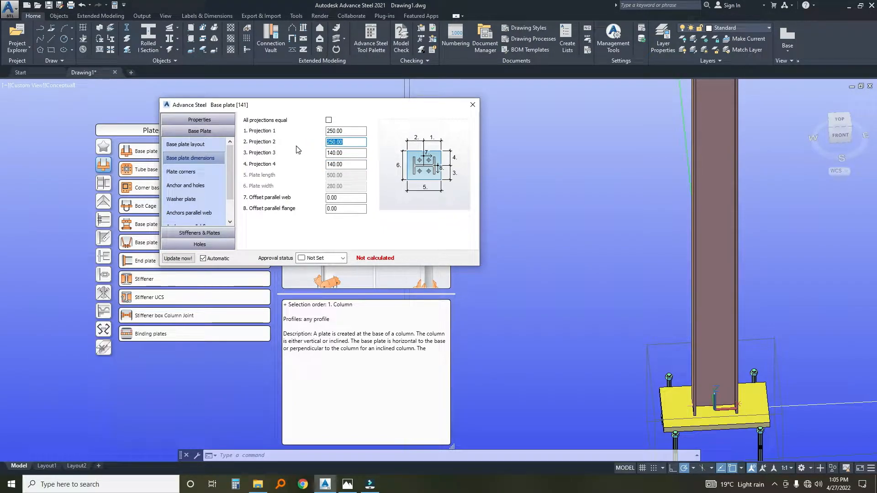
{"action": "left_click", "coordinate": [180, 173]}
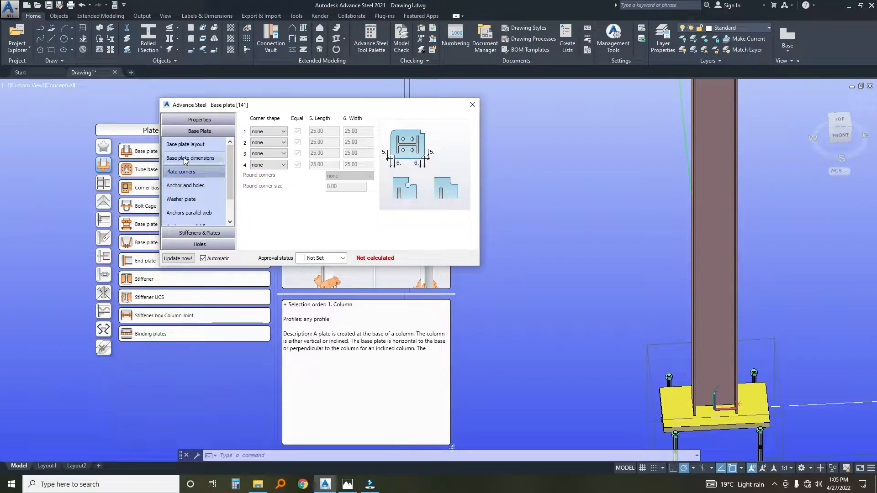
{"action": "left_click", "coordinate": [183, 158]}
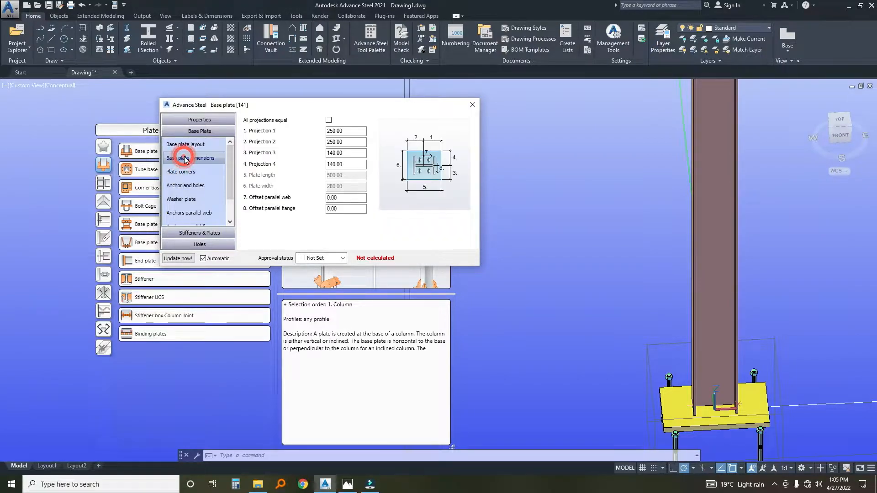
{"action": "left_click", "coordinate": [181, 200]}
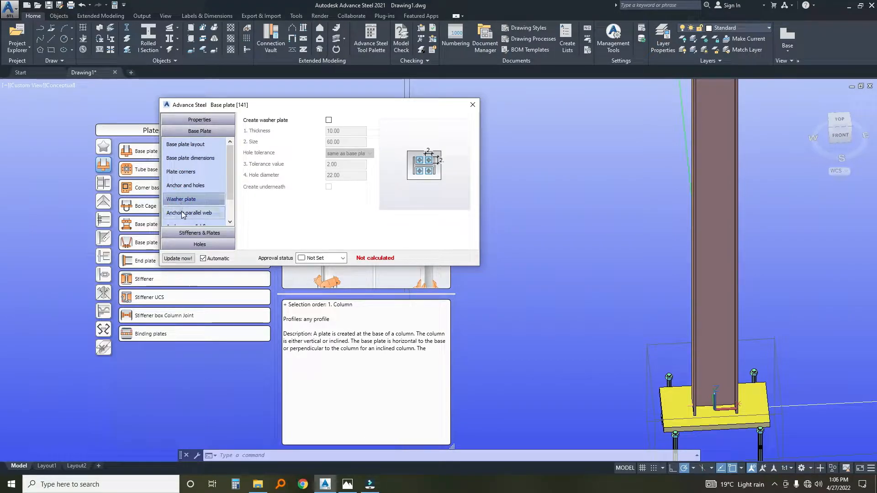
{"action": "left_click", "coordinate": [184, 213]}
{"action": "scroll", "coordinate": [222, 196], "scroll_direction": "down", "scroll_amount": 1}
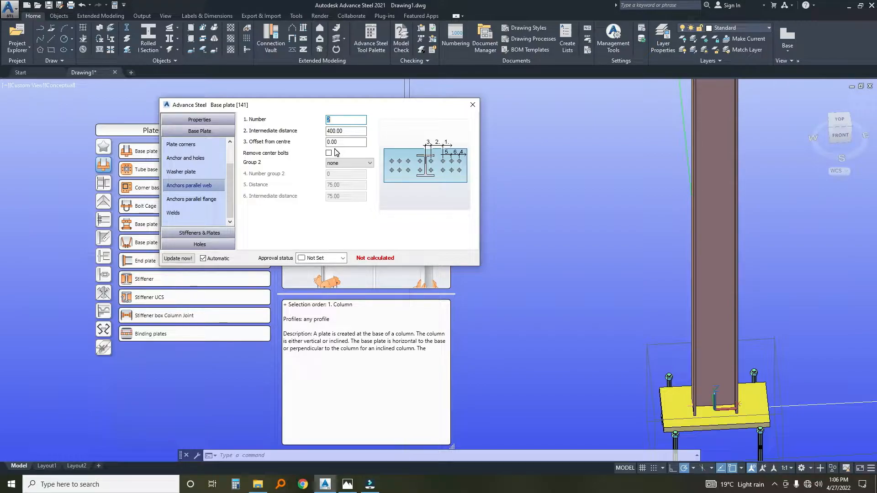
{"action": "double_click", "coordinate": [344, 130]}
Switch to Calculator, multiply 140 by 2 and subtract 100 from the result to work out the anchor spacing.
{"action": "left_click", "coordinate": [235, 484]}
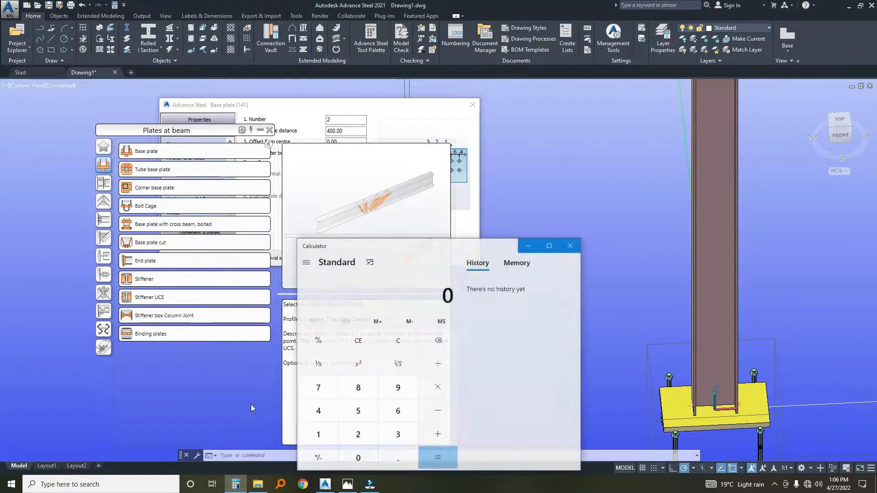
{"action": "left_click", "coordinate": [318, 434]}
{"action": "left_click", "coordinate": [318, 414]}
{"action": "left_click", "coordinate": [357, 458]}
{"action": "left_click", "coordinate": [438, 387]}
{"action": "left_click", "coordinate": [357, 435]}
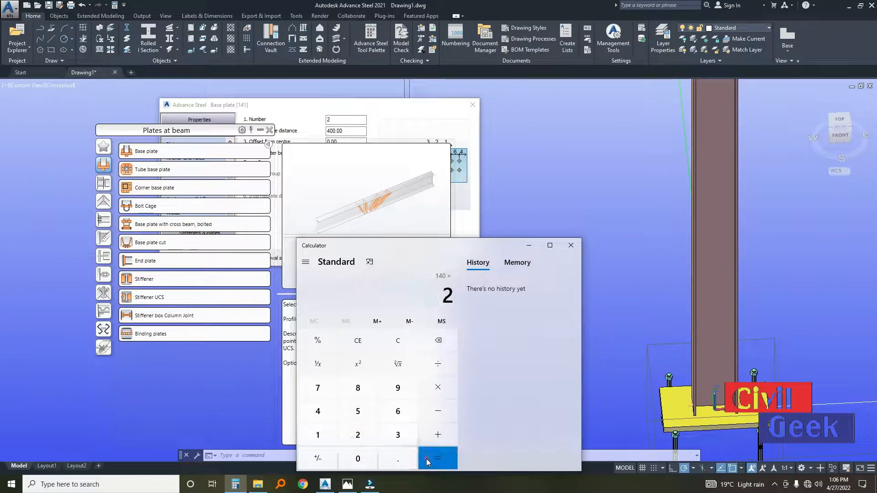
{"action": "left_click", "coordinate": [427, 458]}
{"action": "left_click", "coordinate": [438, 411]}
{"action": "left_click", "coordinate": [322, 435]}
{"action": "left_click", "coordinate": [357, 458]}
{"action": "left_click", "coordinate": [356, 458]}
{"action": "left_click", "coordinate": [436, 456]}
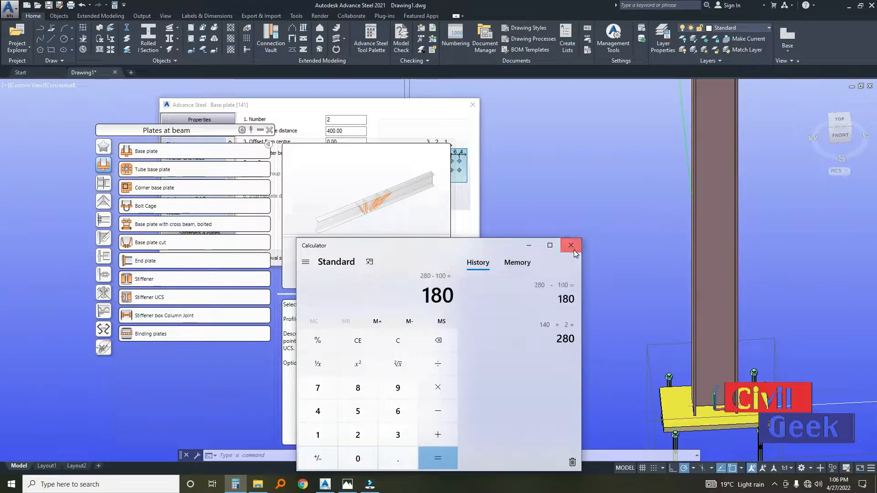
{"action": "left_click", "coordinate": [571, 245]}
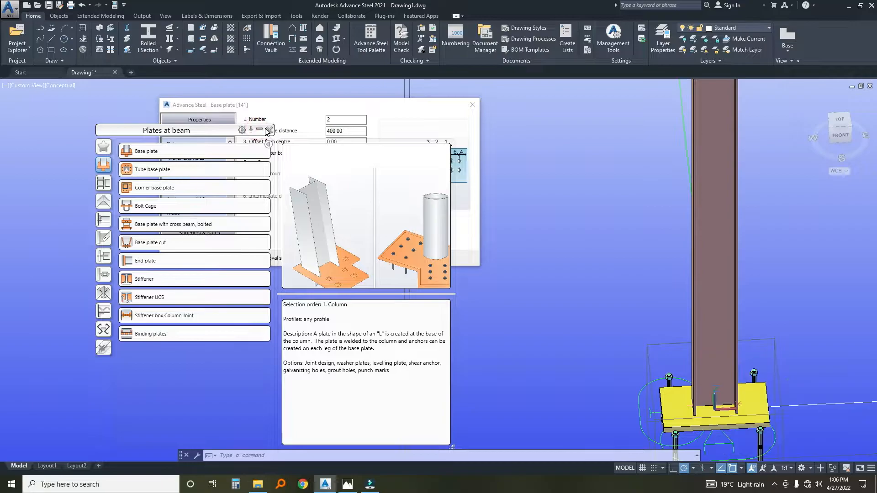
Collapse the connection vault and set the intermediate distance of the anchors parallel to the web to 180.
{"action": "left_click_drag", "start_coordinate": [234, 130], "coordinate": [170, 170]}
{"action": "left_click", "coordinate": [195, 169]}
{"action": "left_click", "coordinate": [337, 130]}
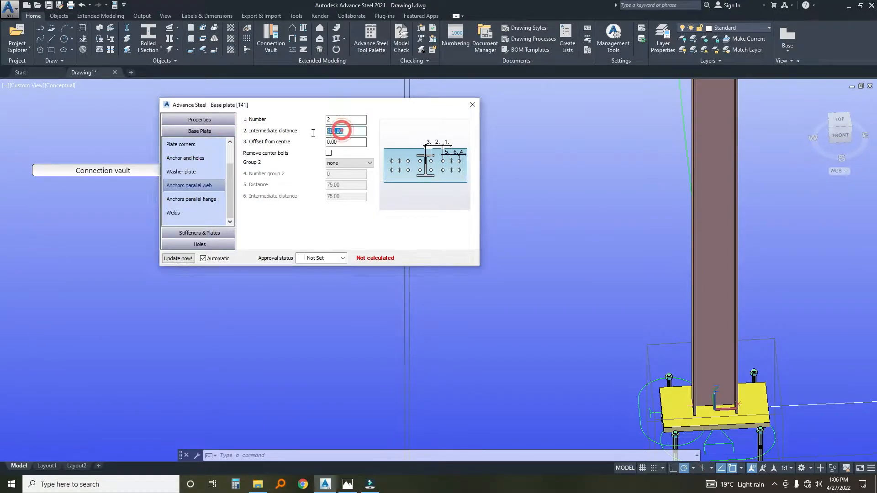
{"action": "type", "text": "180"}
{"action": "left_click", "coordinate": [341, 141]}
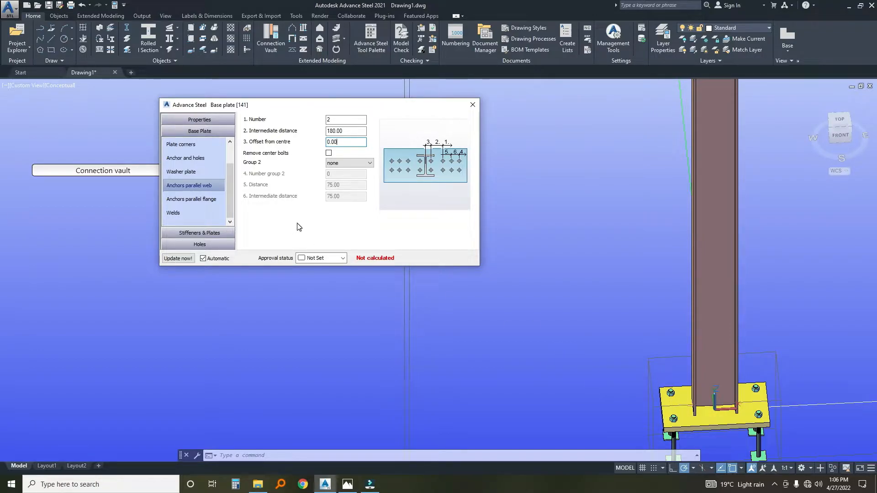
Review the base plate's flange anchor, levelling plate, shear anchor, web stiffener and flange stiffener settings.
{"action": "left_click", "coordinate": [187, 199]}
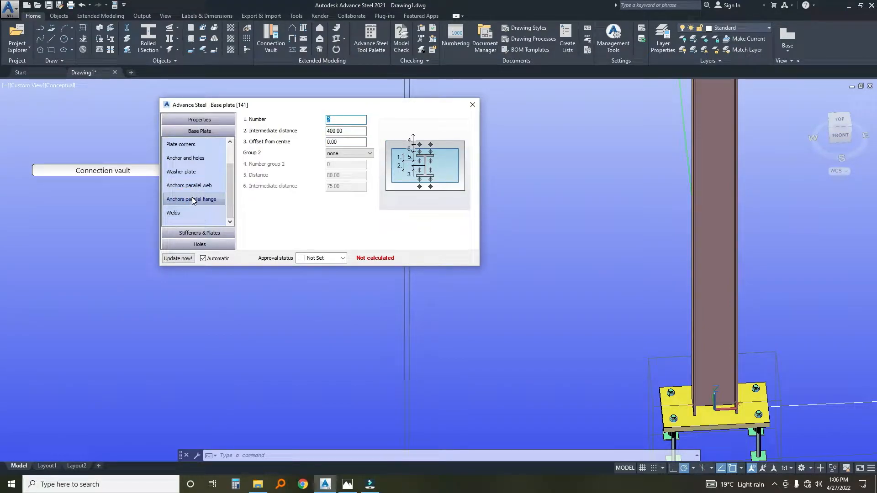
{"action": "left_click", "coordinate": [177, 233]}
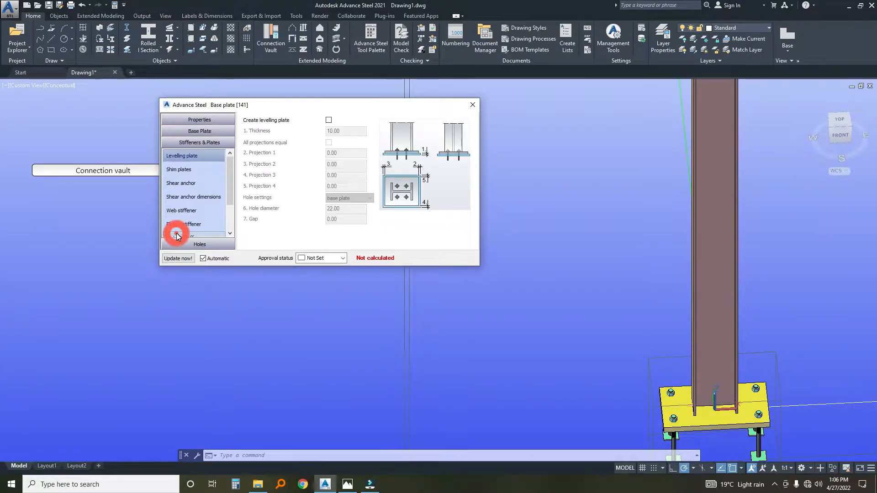
{"action": "left_click", "coordinate": [185, 183]}
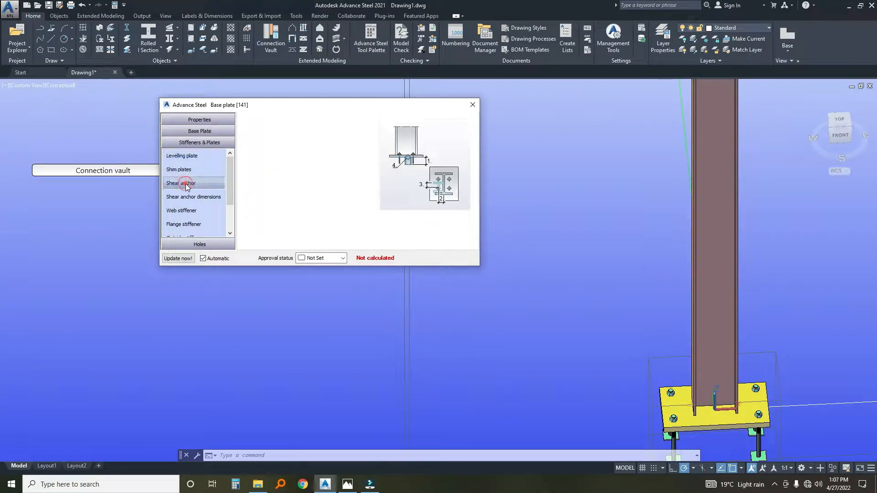
{"action": "left_click", "coordinate": [185, 198]}
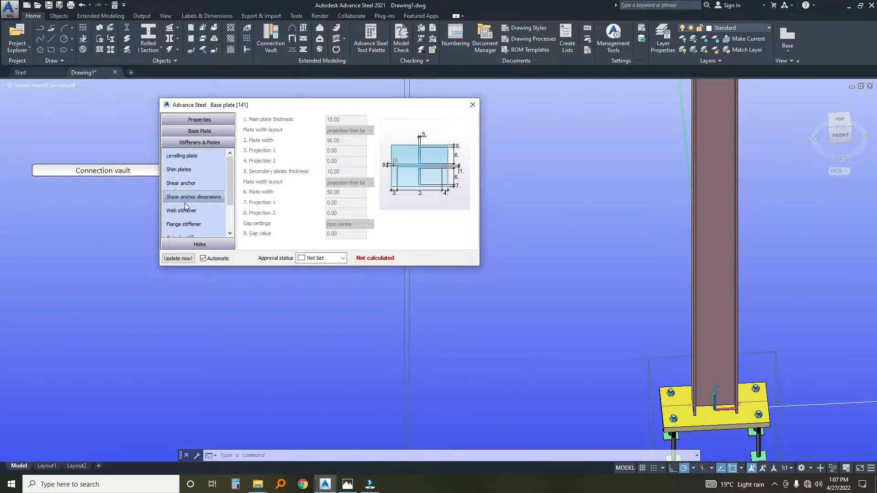
{"action": "left_click", "coordinate": [186, 209]}
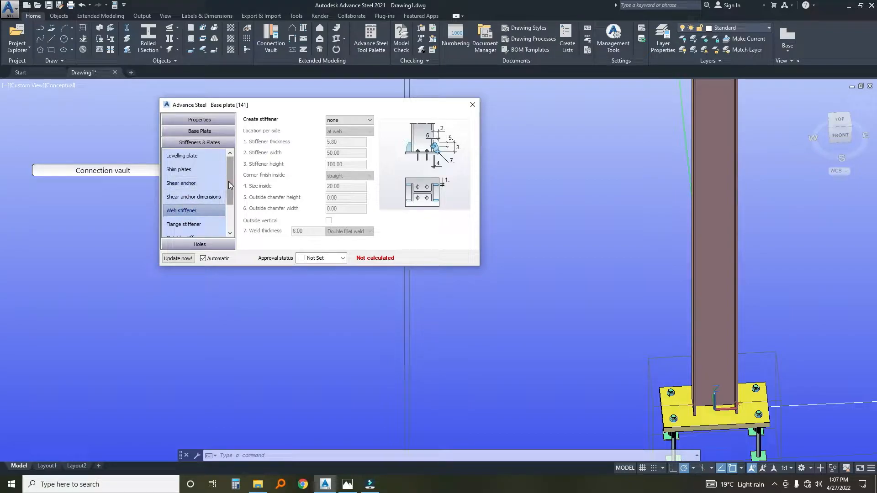
{"action": "scroll", "coordinate": [194, 198], "scroll_direction": "down", "scroll_amount": 1}
{"action": "left_click", "coordinate": [193, 198]}
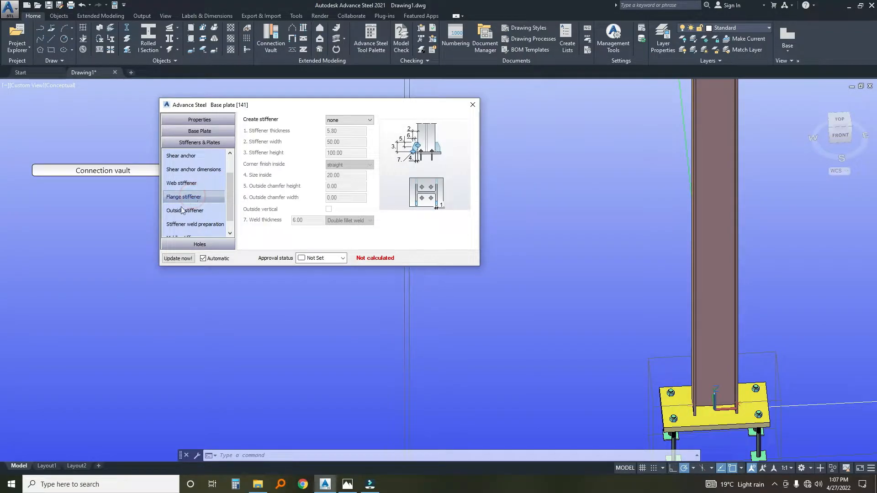
Create outside stiffeners on the base plate with an outside chamfer height and width of 75 each.
{"action": "left_click", "coordinate": [182, 210]}
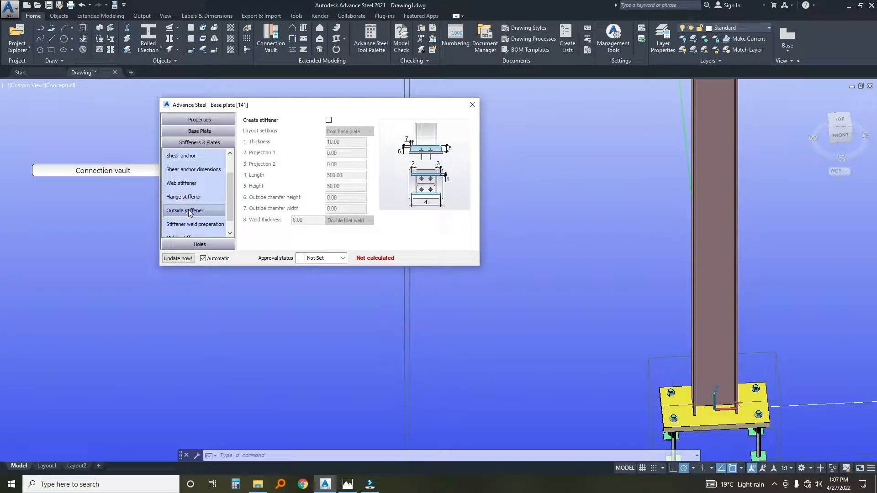
{"action": "left_click", "coordinate": [328, 120]}
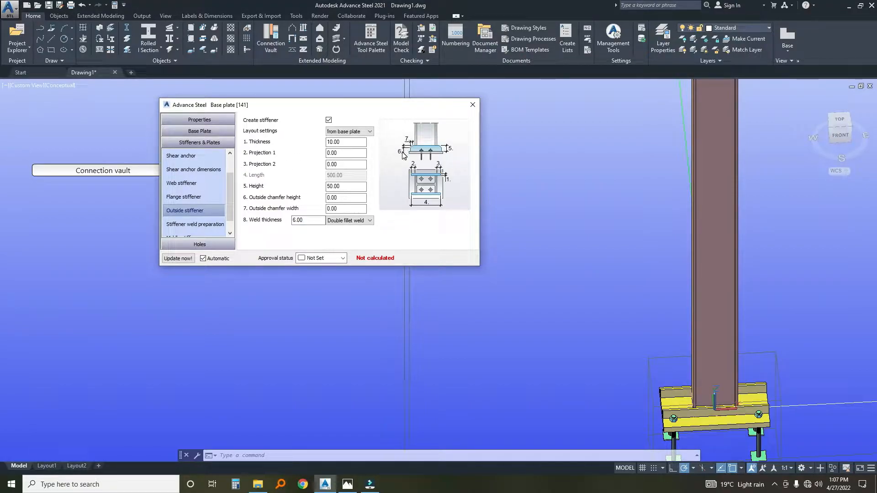
{"action": "left_click", "coordinate": [340, 197]}
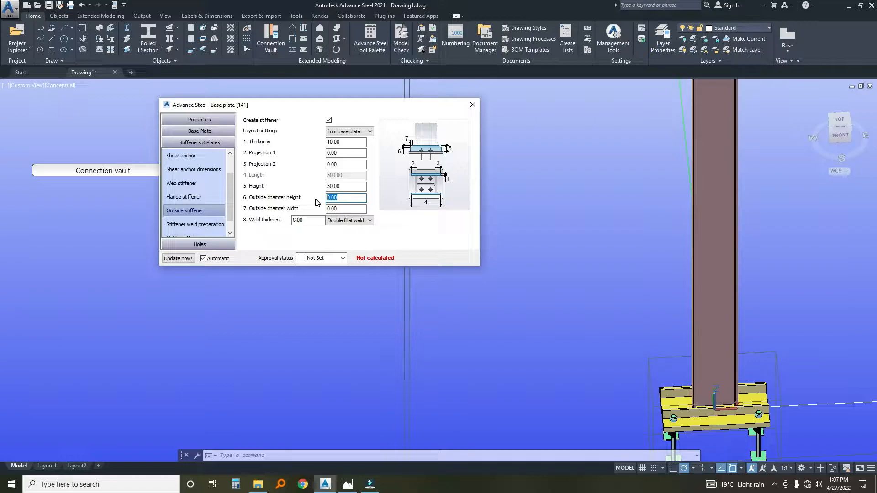
{"action": "key", "text": "Tab"}
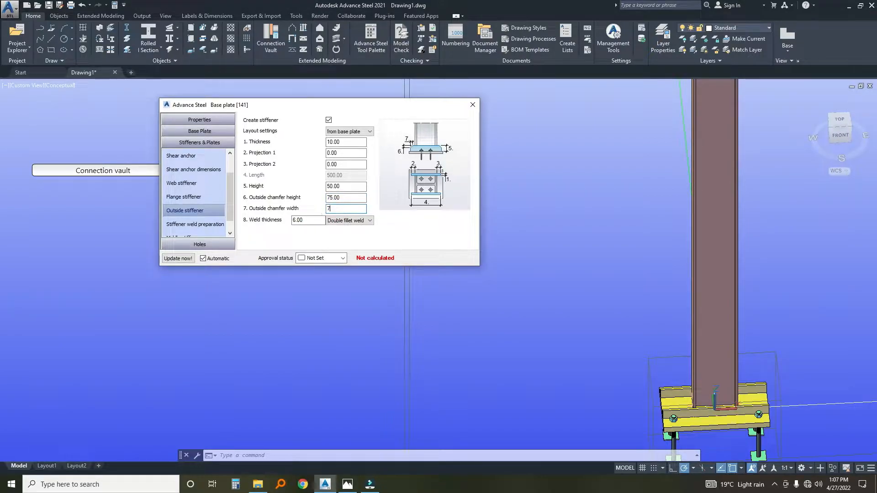
{"action": "type", "text": "75"}
Set the outside stiffeners' height to 100 and close the base plate settings.
{"action": "left_click", "coordinate": [349, 186]}
{"action": "left_click_drag", "start_coordinate": [349, 187], "coordinate": [302, 189]}
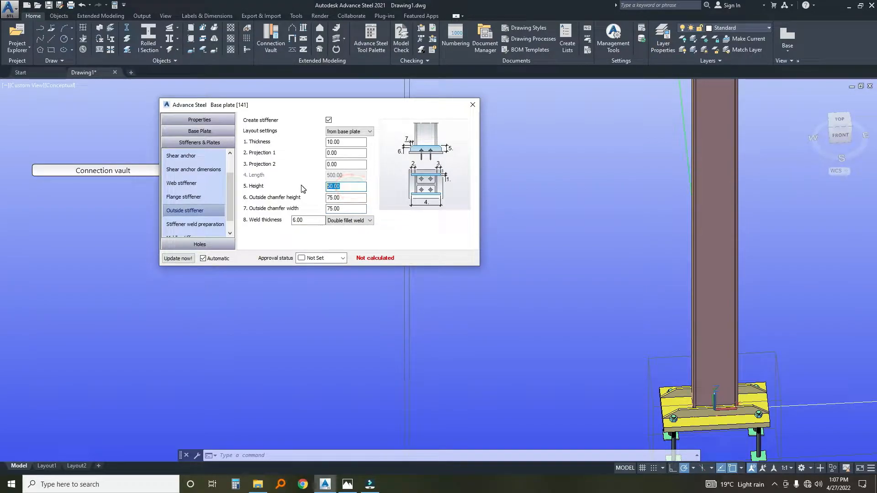
{"action": "left_click", "coordinate": [350, 142]}
{"action": "key", "text": "Tab"}
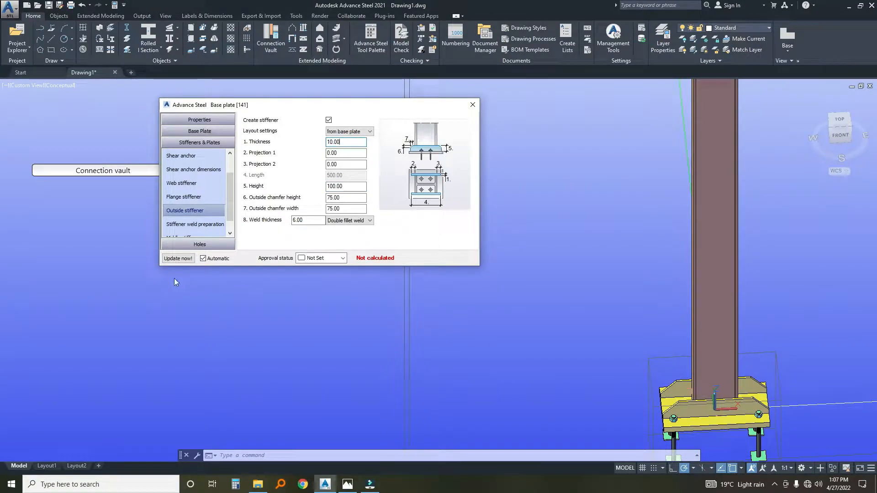
{"action": "left_click", "coordinate": [473, 105]}
Propagate the finished base plate joint to the frame's other column.
{"action": "scroll", "coordinate": [544, 307], "scroll_direction": "down", "scroll_amount": 3}
{"action": "scroll", "coordinate": [544, 308], "scroll_direction": "up", "scroll_amount": 4}
{"action": "left_click", "coordinate": [620, 294]}
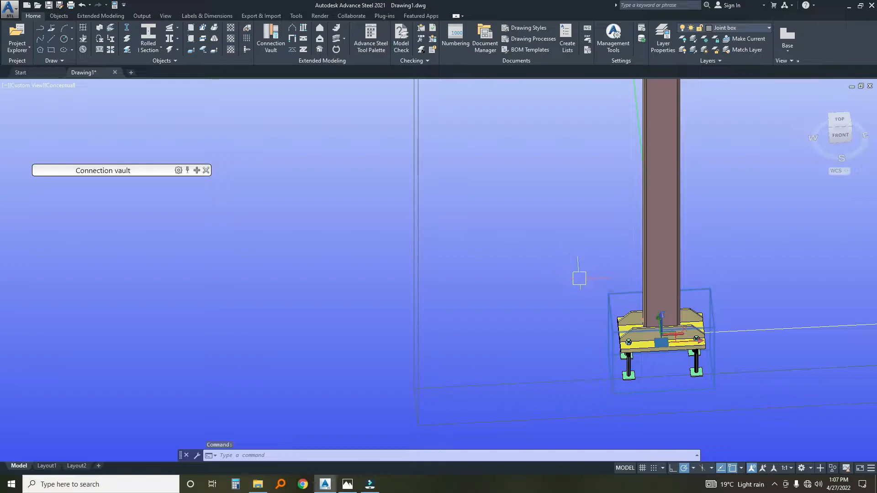
{"action": "right_click", "coordinate": [611, 293]}
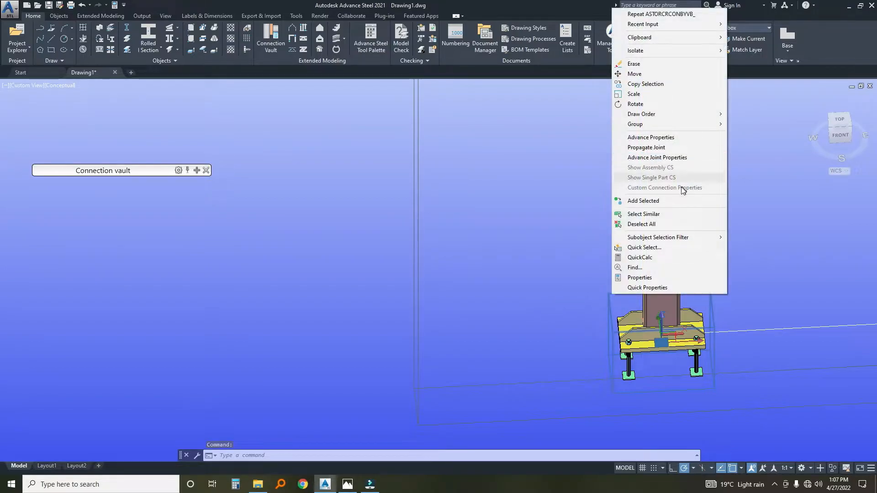
{"action": "left_click", "coordinate": [668, 149]}
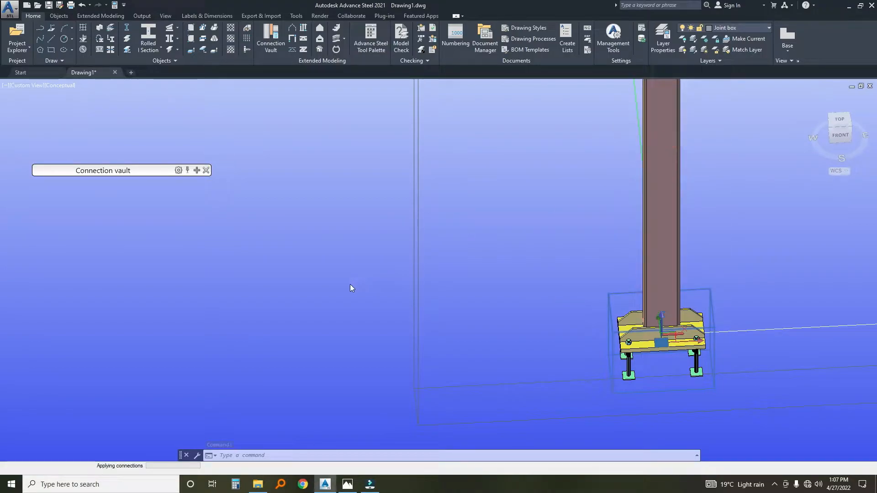
Select the complete portal frame with all its connections and close the connection vault.
{"action": "middle_click_drag", "start_coordinate": [573, 320], "coordinate": [549, 326]}
{"action": "scroll", "coordinate": [549, 326], "scroll_direction": "up", "scroll_amount": 3}
{"action": "middle_click_drag", "start_coordinate": [541, 285], "coordinate": [410, 286]}
{"action": "scroll", "coordinate": [547, 326], "scroll_direction": "down", "scroll_amount": 4}
{"action": "scroll", "coordinate": [469, 280], "scroll_direction": "up", "scroll_amount": 2}
{"action": "scroll", "coordinate": [465, 283], "scroll_direction": "down", "scroll_amount": 5}
{"action": "left_click", "coordinate": [375, 205]}
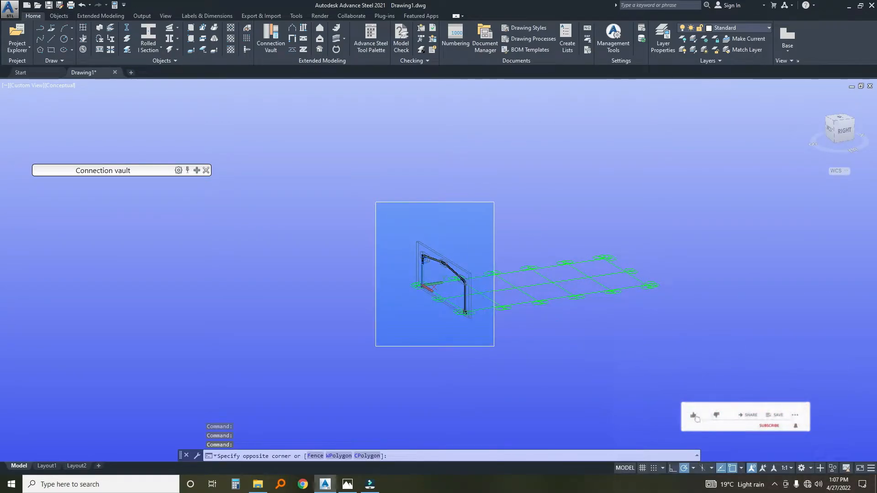
{"action": "left_click", "coordinate": [468, 347]}
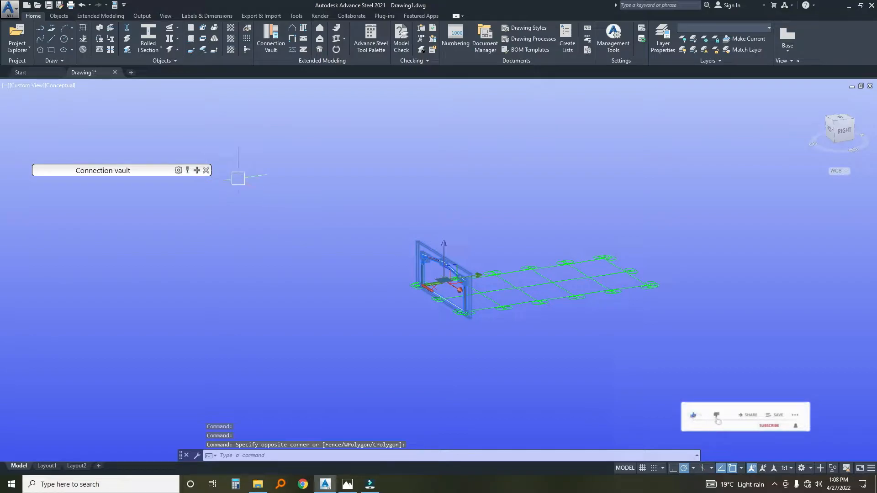
{"action": "left_click", "coordinate": [205, 170]}
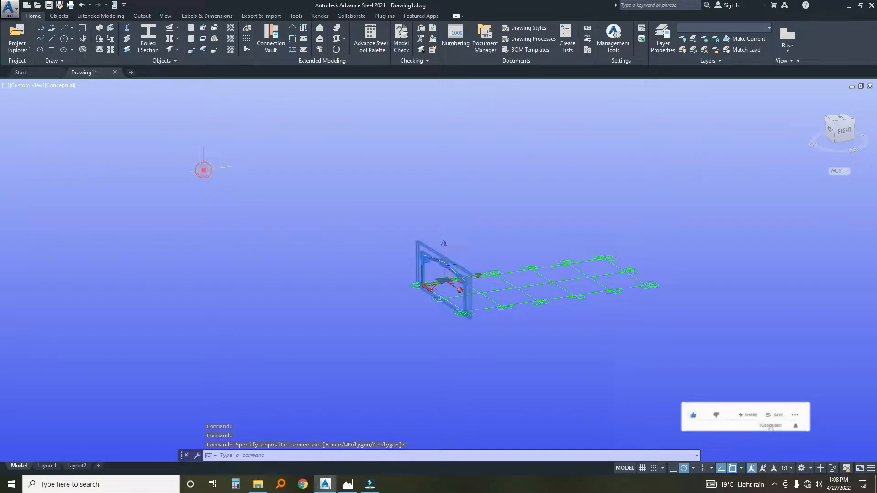
Start transforming the selected portal frame in copy mode and set the number of copies to 5.
{"action": "left_click", "coordinate": [375, 47]}
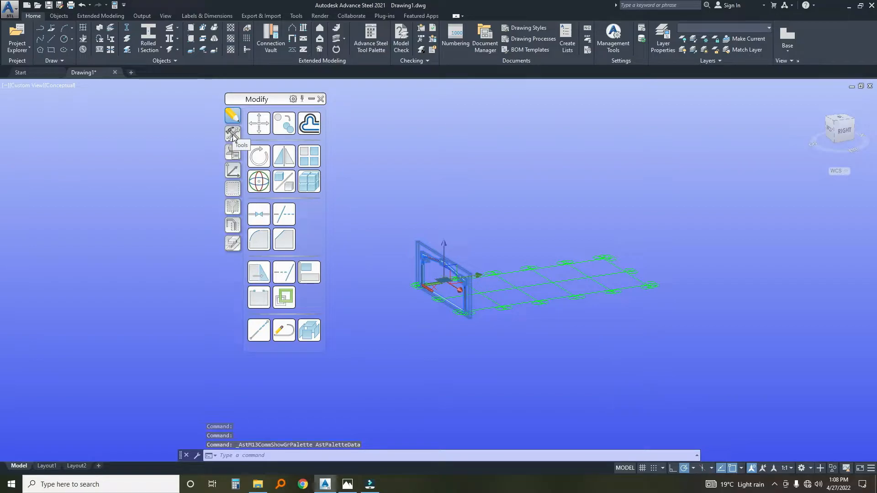
{"action": "left_click", "coordinate": [233, 135]}
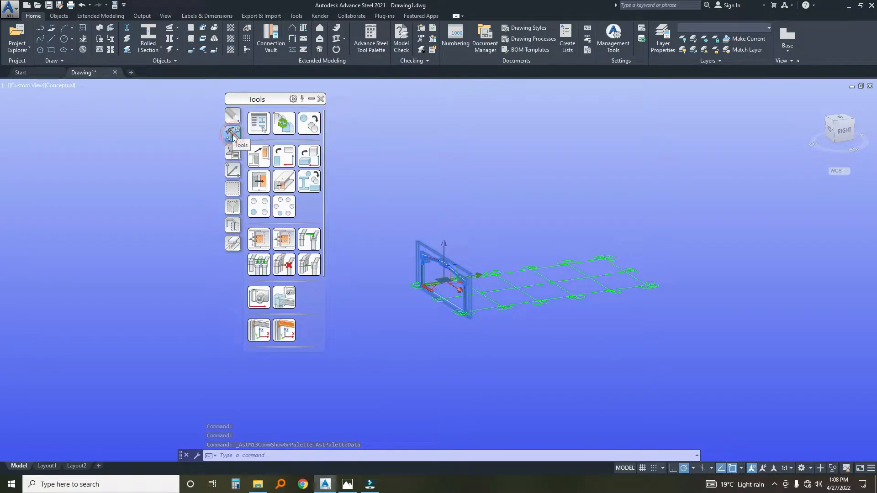
{"action": "left_click", "coordinate": [309, 124]}
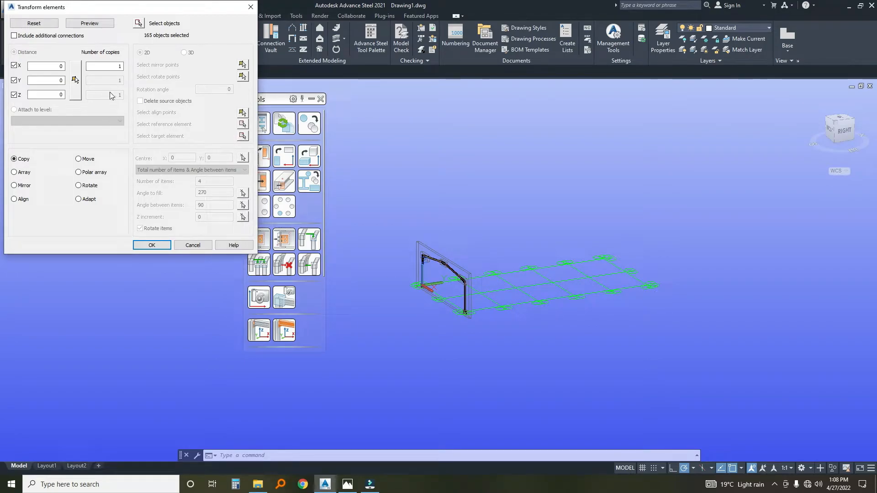
{"action": "double_click", "coordinate": [120, 67]}
Try to pick the copy distance starting from the front column's base.
{"action": "left_click", "coordinate": [75, 82]}
{"action": "scroll", "coordinate": [476, 278], "scroll_direction": "up", "scroll_amount": 2}
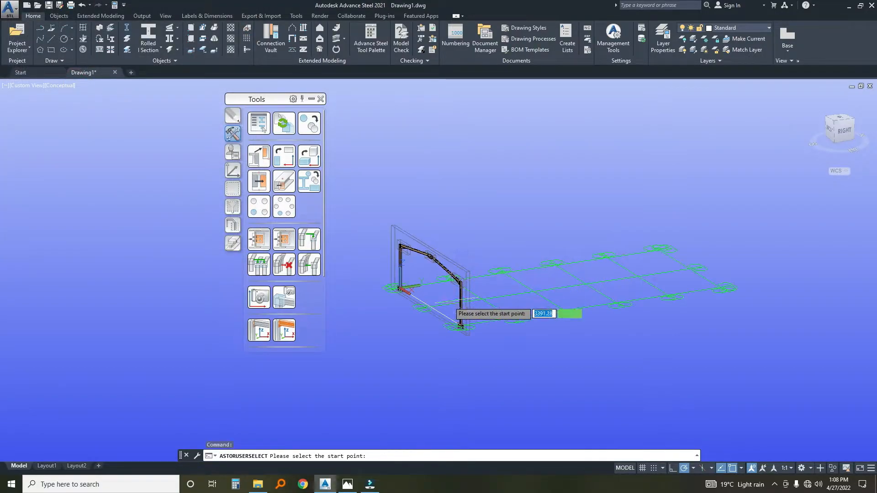
{"action": "left_click", "coordinate": [460, 327]}
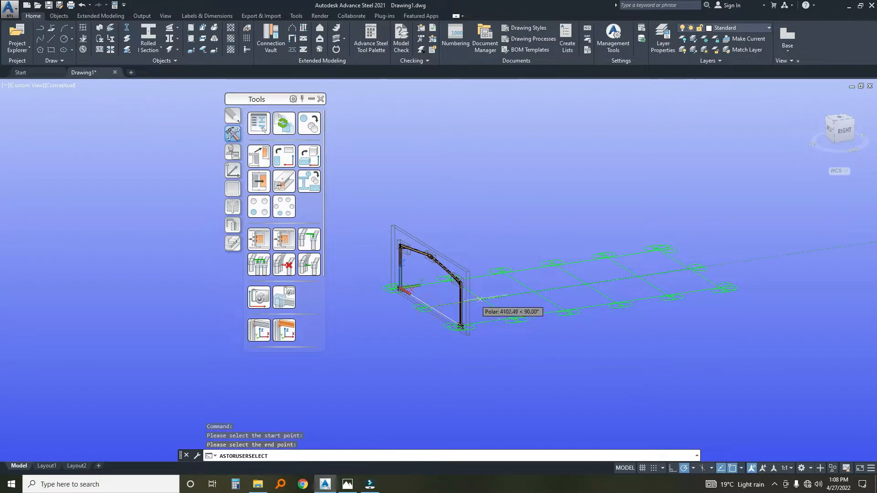
{"action": "scroll", "coordinate": [480, 298], "scroll_direction": "up", "scroll_amount": 4}
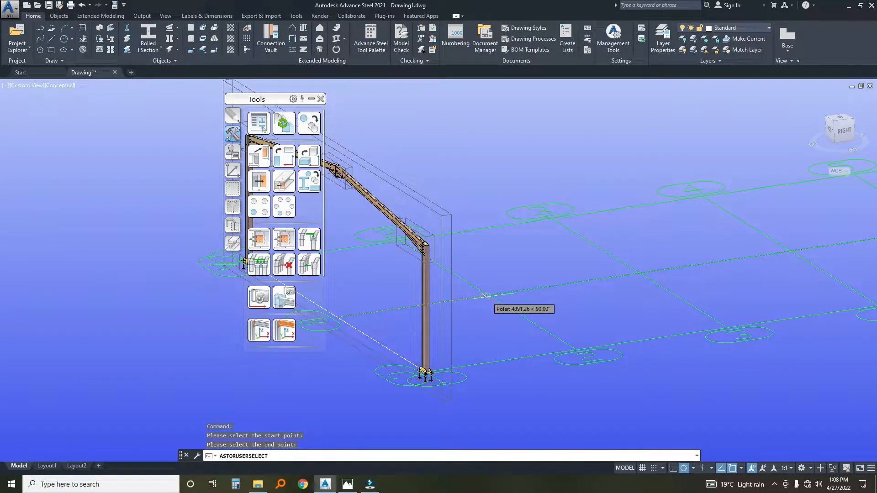
{"action": "left_click", "coordinate": [791, 468]}
{"action": "left_click", "coordinate": [810, 469]}
{"action": "left_click", "coordinate": [810, 467]}
{"action": "left_click", "coordinate": [711, 469]}
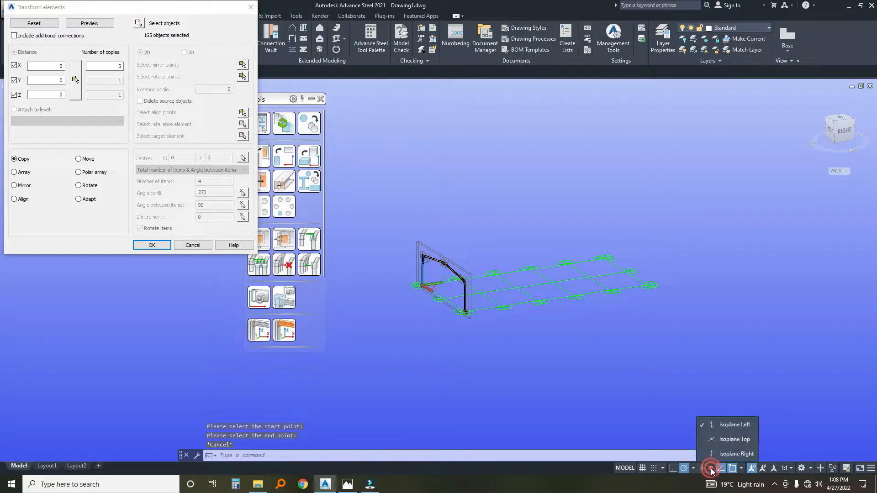
{"action": "left_click", "coordinate": [694, 471]}
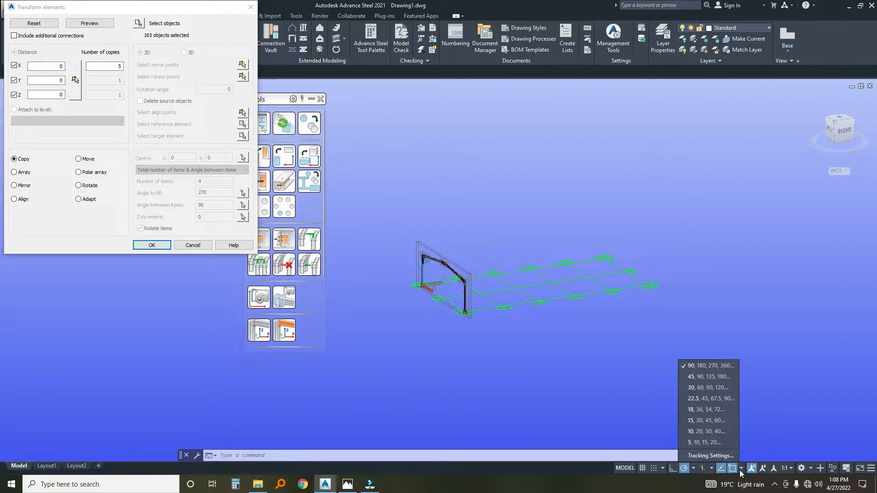
{"action": "left_click", "coordinate": [662, 468]}
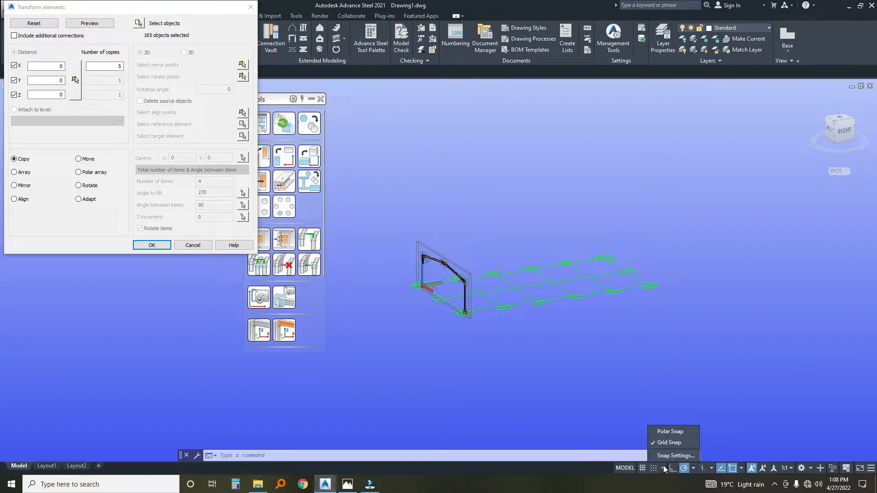
{"action": "left_click", "coordinate": [811, 468]}
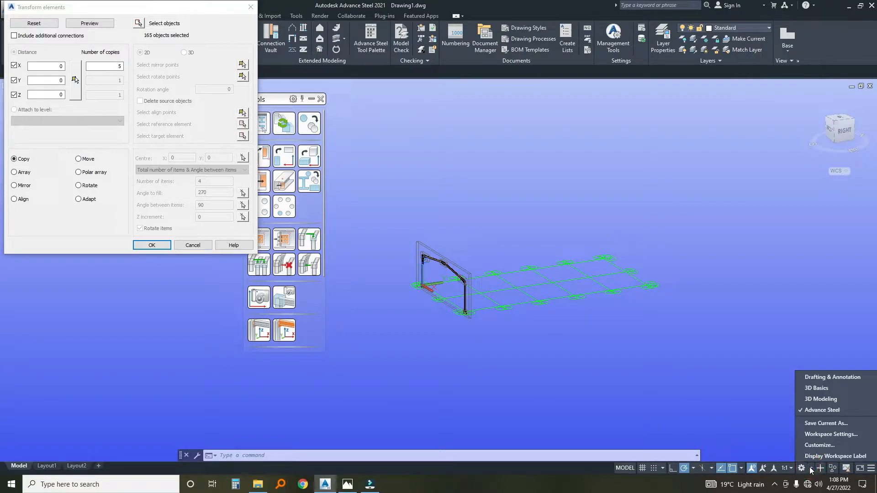
{"action": "left_click", "coordinate": [745, 468]}
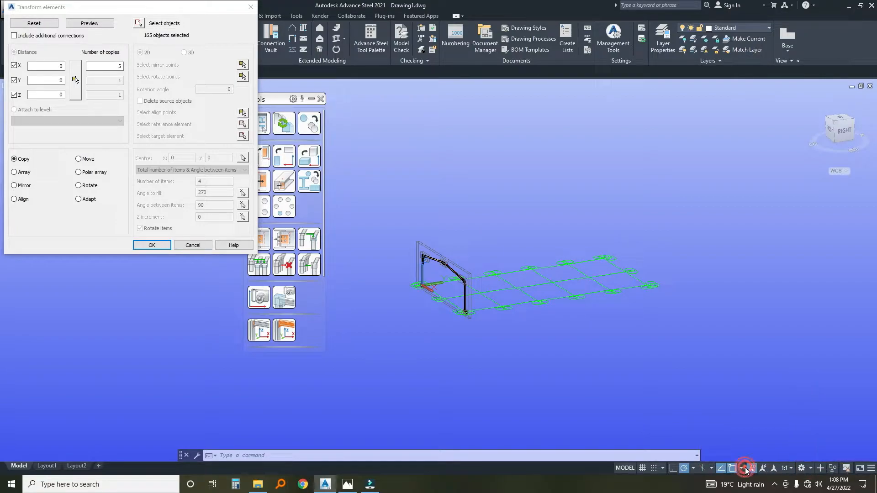
Enable the Endpoint, Midpoint, Center, Geometric Center and Intersection object snaps.
{"action": "left_click", "coordinate": [741, 468]}
{"action": "left_click", "coordinate": [741, 469]}
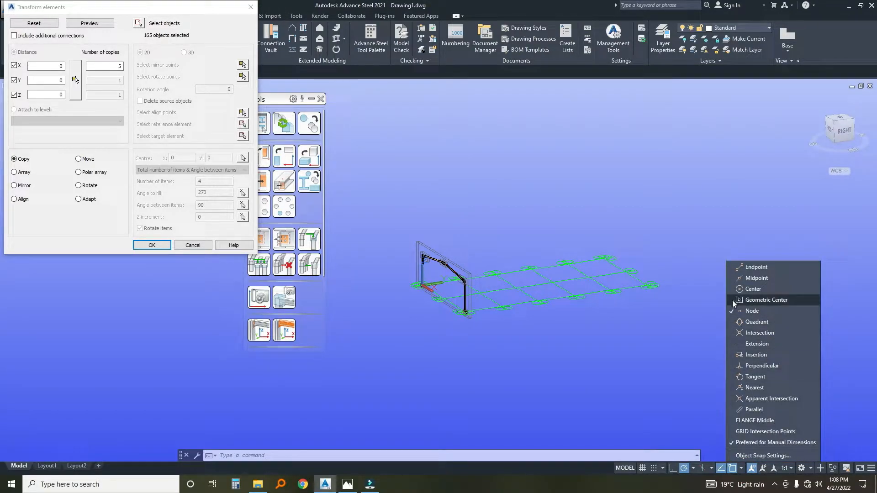
{"action": "left_click", "coordinate": [731, 267]}
{"action": "left_click", "coordinate": [731, 279]}
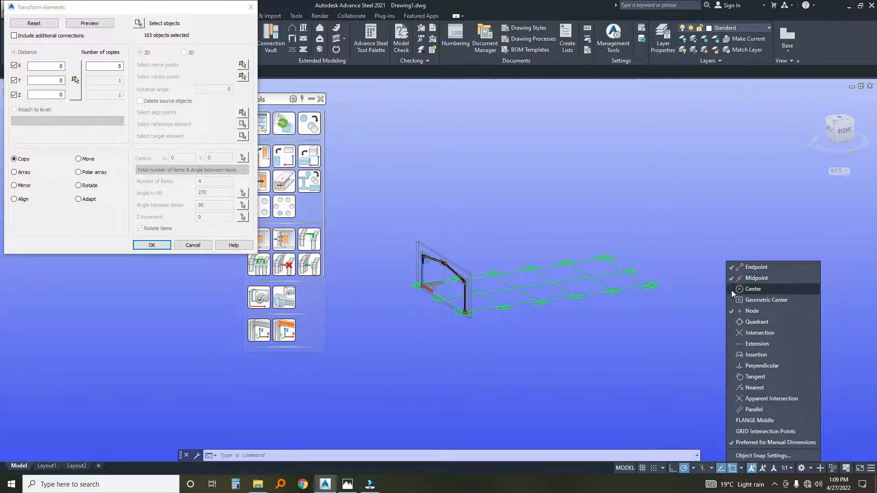
{"action": "left_click", "coordinate": [731, 290]}
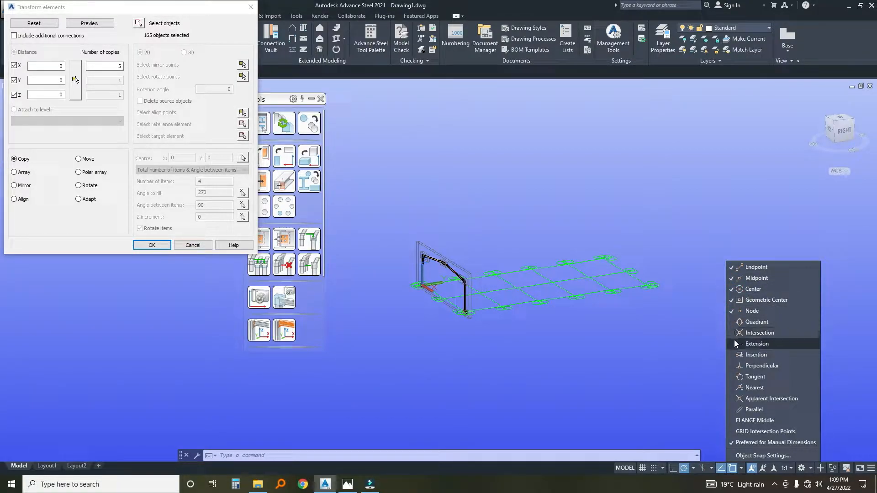
{"action": "left_click", "coordinate": [734, 334]}
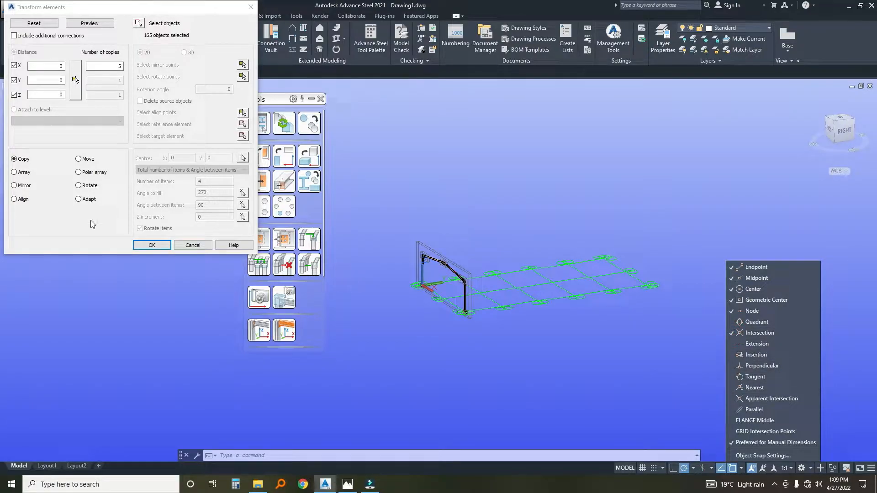
Copy the portal frame along the grid at a picked Y spacing of 5000, including additional connections.
{"action": "left_click", "coordinate": [74, 84]}
{"action": "scroll", "coordinate": [465, 290], "scroll_direction": "up", "scroll_amount": 3}
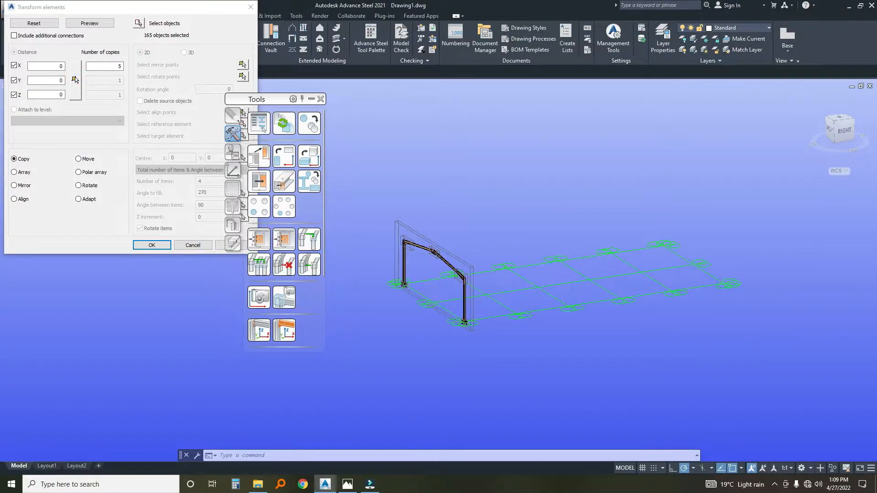
{"action": "left_click", "coordinate": [73, 84]}
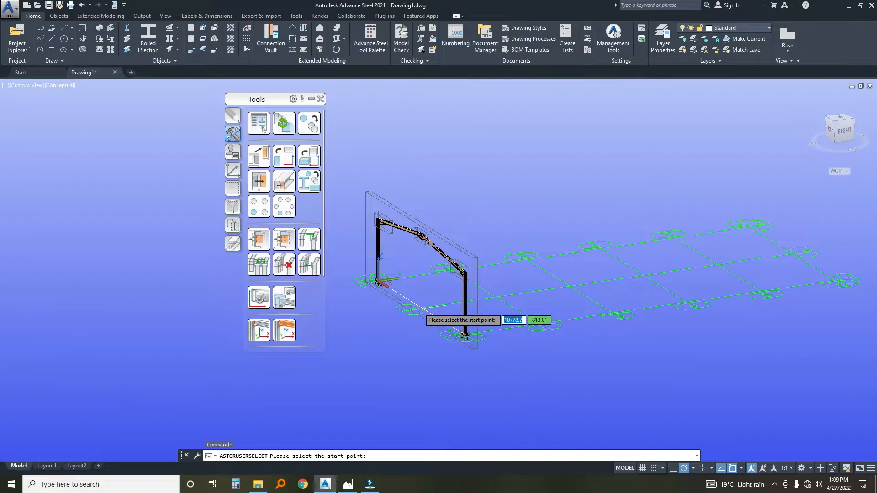
{"action": "left_click", "coordinate": [421, 307]}
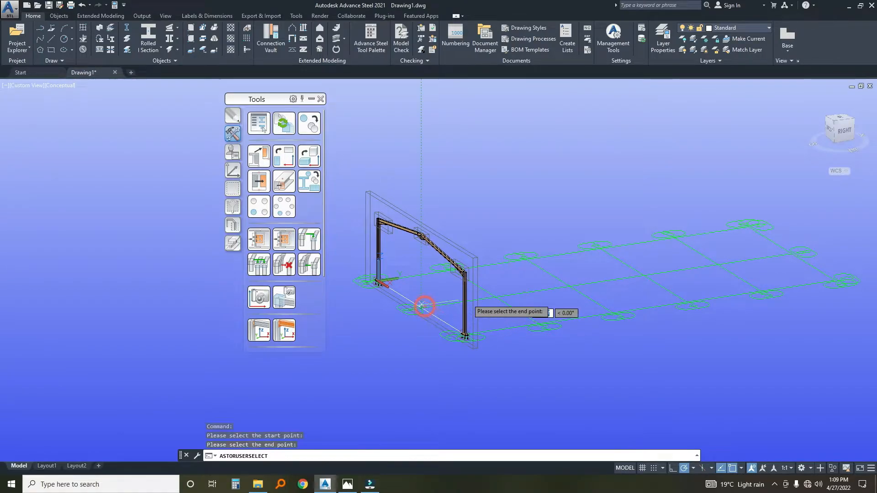
{"action": "left_click", "coordinate": [495, 297]}
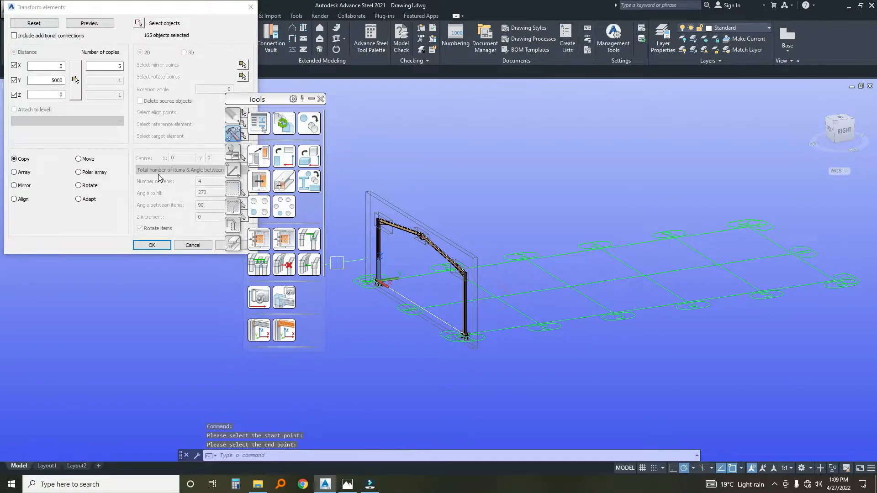
{"action": "left_click", "coordinate": [145, 249]}
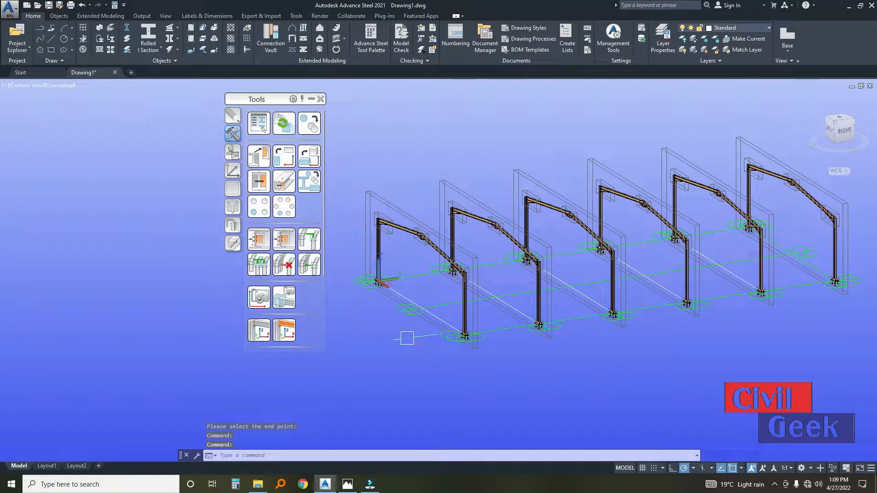
Examine the row of copied portal frames and their positions along the grid.
{"action": "scroll", "coordinate": [586, 295], "scroll_direction": "up", "scroll_amount": 6}
{"action": "scroll", "coordinate": [528, 268], "scroll_direction": "down", "scroll_amount": 4}
{"action": "middle_click_drag", "start_coordinate": [551, 267], "coordinate": [595, 313]}
{"action": "scroll", "coordinate": [404, 253], "scroll_direction": "up", "scroll_amount": 3}
{"action": "scroll", "coordinate": [405, 257], "scroll_direction": "up", "scroll_amount": 3}
{"action": "scroll", "coordinate": [525, 200], "scroll_direction": "down", "scroll_amount": 6}
{"action": "middle_click_drag", "start_coordinate": [642, 256], "coordinate": [531, 281]}
{"action": "scroll", "coordinate": [698, 229], "scroll_direction": "up", "scroll_amount": 4}
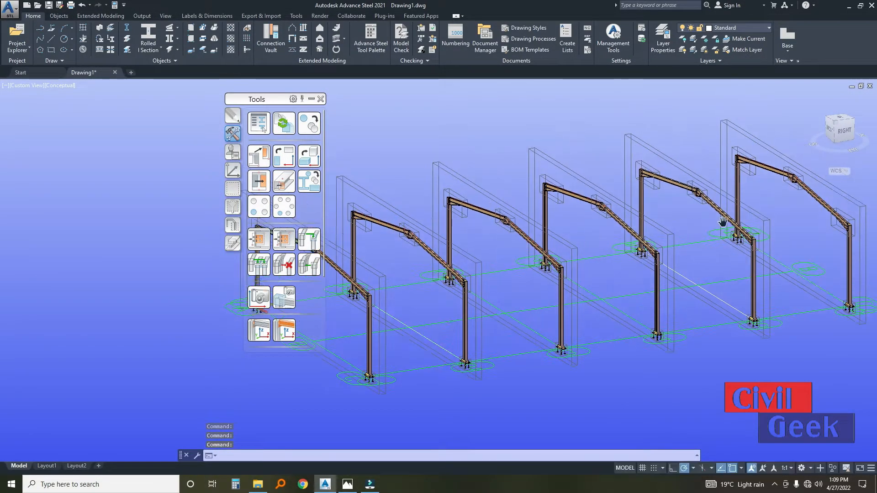
{"action": "left_click", "coordinate": [772, 169]}
{"action": "scroll", "coordinate": [754, 164], "scroll_direction": "down", "scroll_amount": 3}
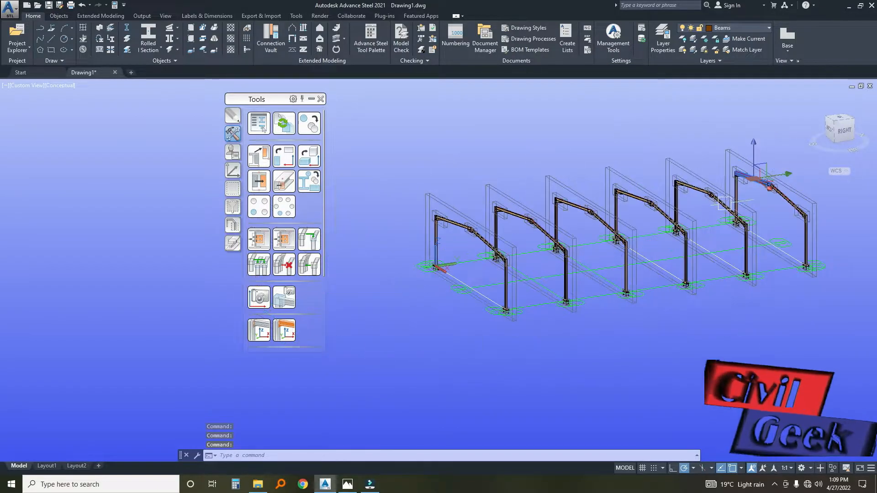
{"action": "key", "text": "Escape"}
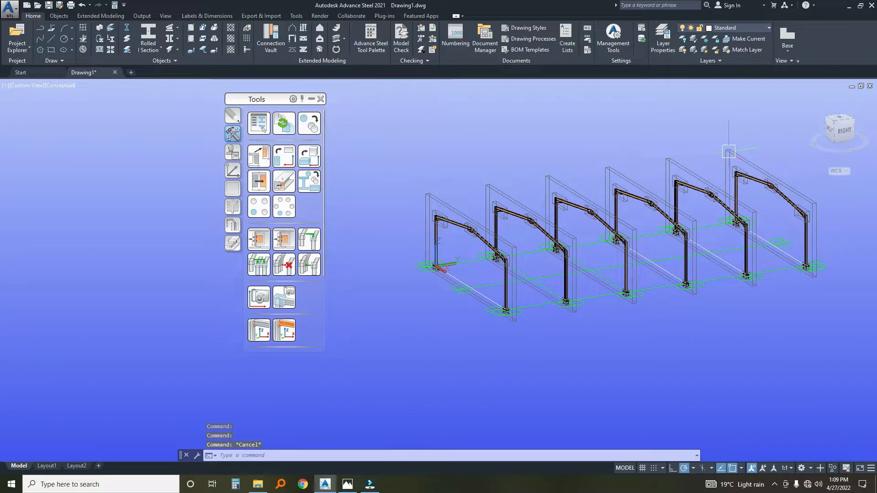
{"action": "left_click", "coordinate": [729, 151]}
{"action": "scroll", "coordinate": [672, 187], "scroll_direction": "down", "scroll_amount": 3}
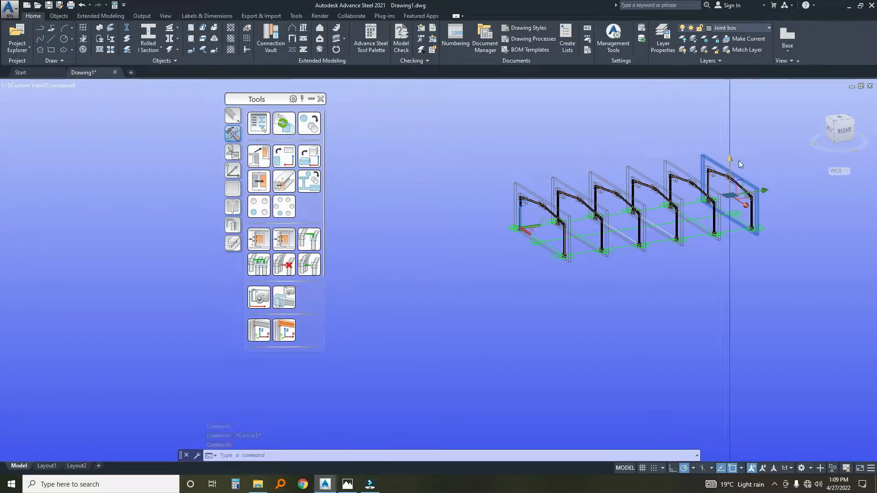
{"action": "scroll", "coordinate": [706, 164], "scroll_direction": "up", "scroll_amount": 2}
{"action": "double_click", "coordinate": [699, 163]}
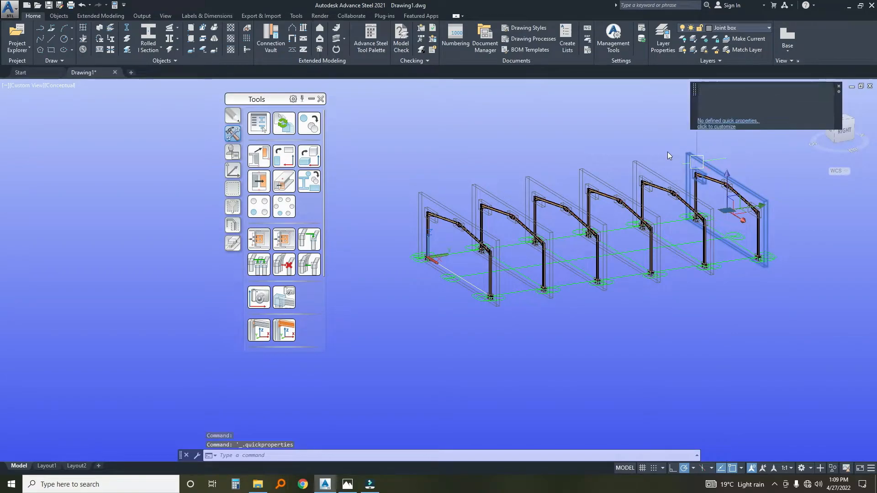
{"action": "key", "text": "Escape"}
{"action": "key", "text": "Escape"}
Change the type of the last portal frame at the far end of the grid to Gable frame.
{"action": "left_click", "coordinate": [692, 154]}
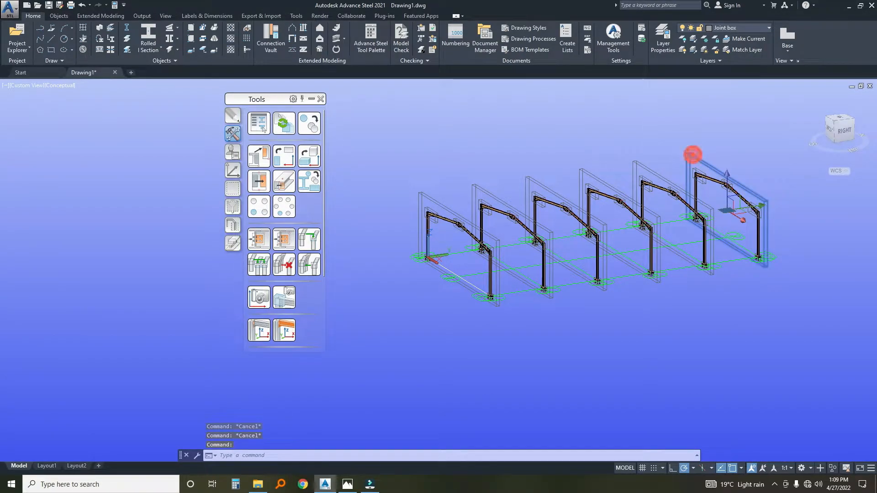
{"action": "double_click", "coordinate": [691, 153]}
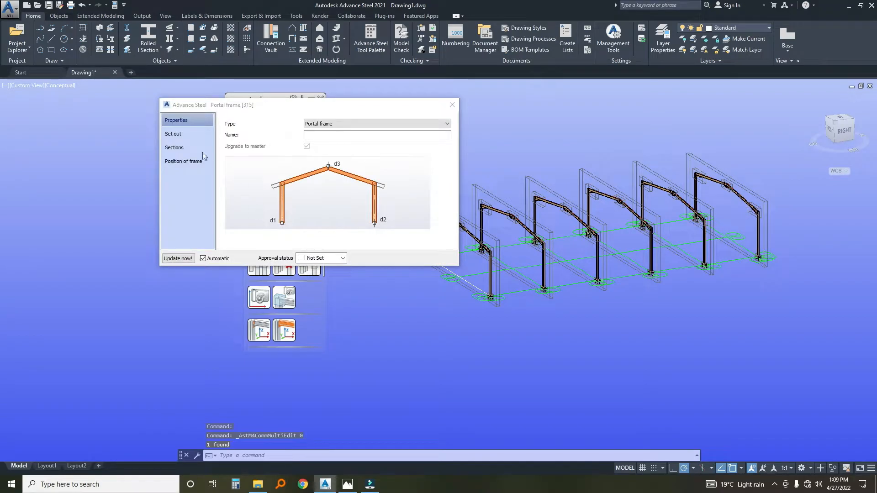
{"action": "left_click", "coordinate": [314, 123]}
{"action": "left_click", "coordinate": [314, 137]}
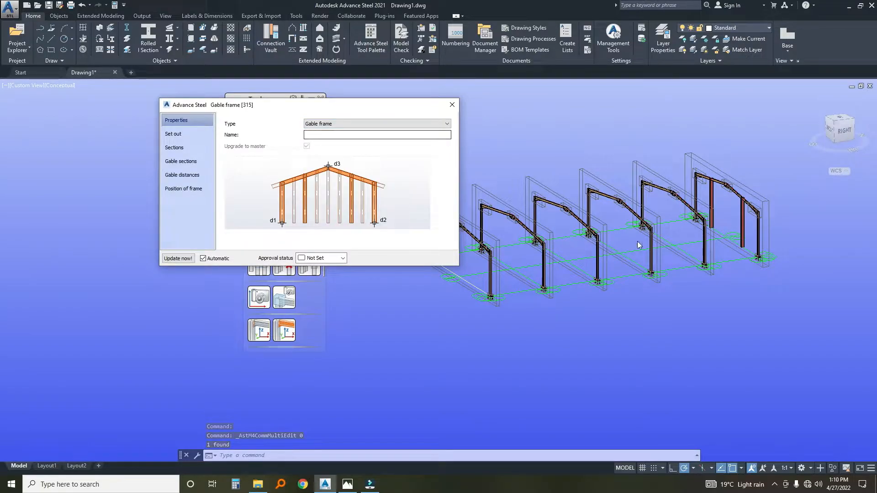
Set the gable frame's post size to UK Universal Beam UB152x89x16 and update the frame.
{"action": "scroll", "coordinate": [725, 212], "scroll_direction": "up", "scroll_amount": 8}
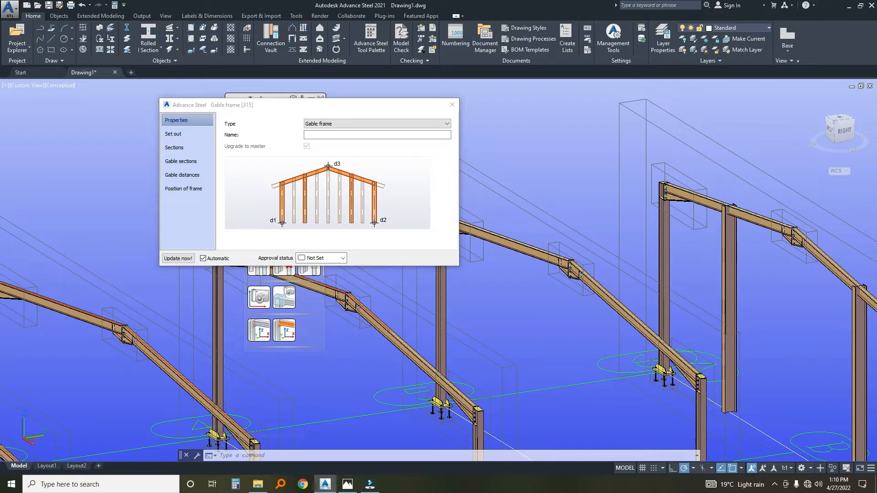
{"action": "left_click", "coordinate": [174, 148]}
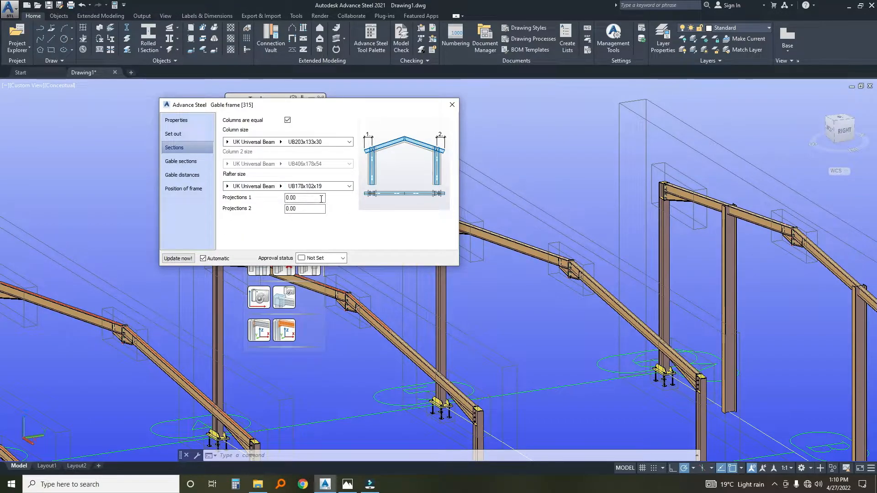
{"action": "left_click", "coordinate": [181, 135]}
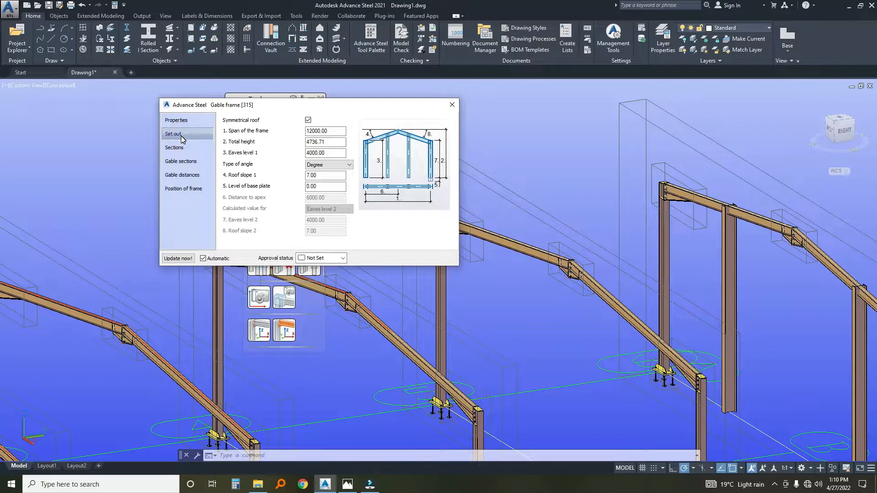
{"action": "left_click", "coordinate": [181, 148]}
{"action": "left_click", "coordinate": [181, 161]}
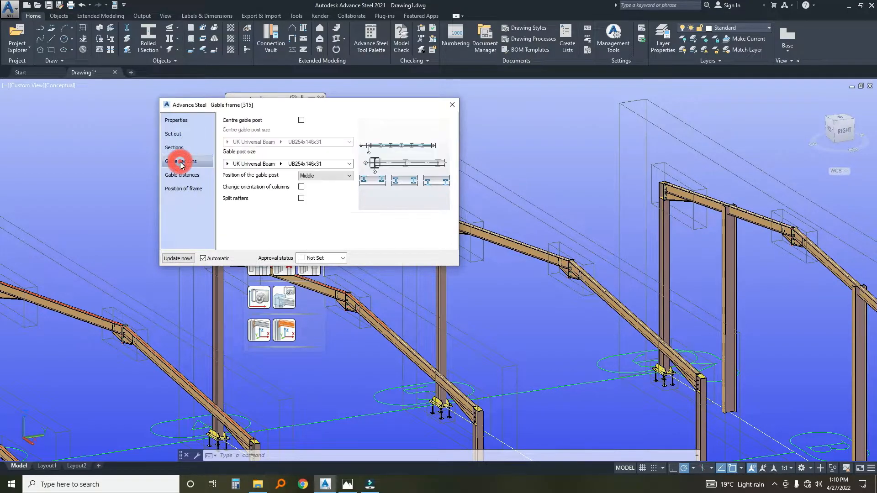
{"action": "left_click", "coordinate": [281, 164]}
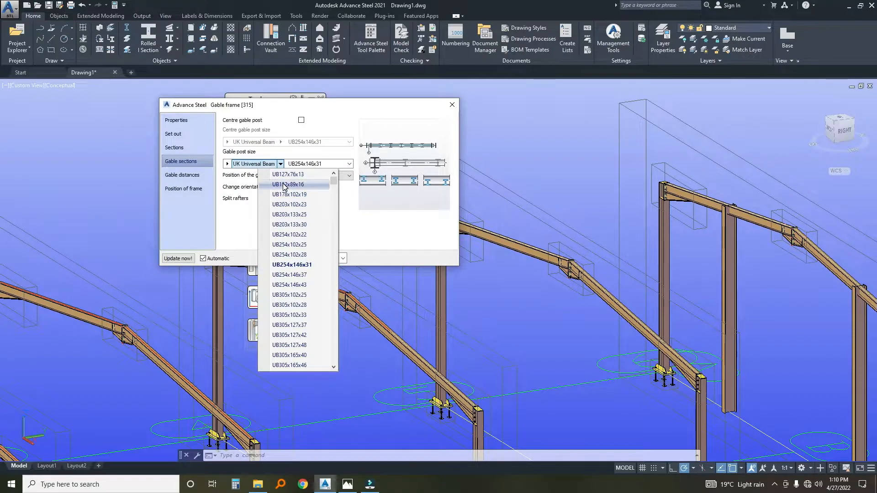
{"action": "left_click", "coordinate": [284, 185]}
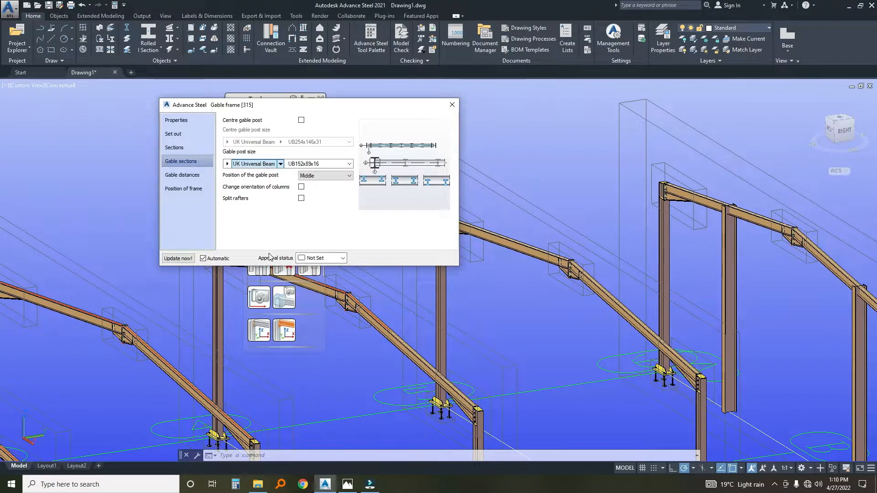
{"action": "left_click", "coordinate": [173, 259]}
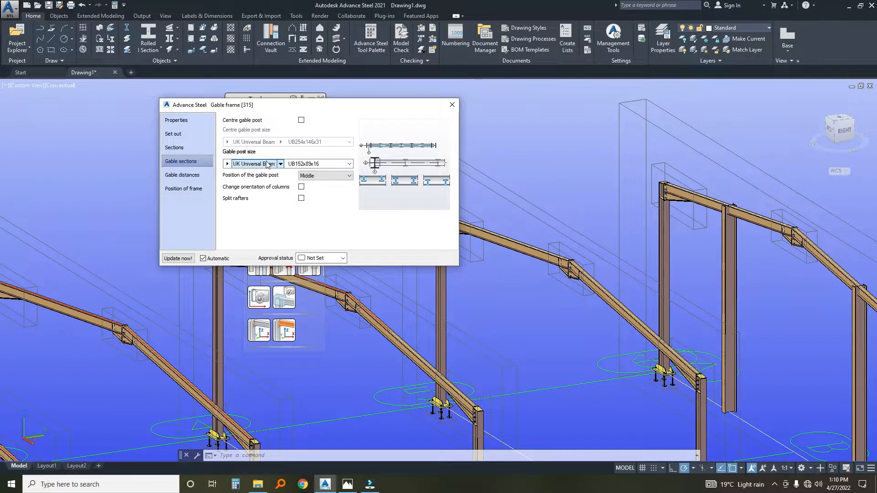
Change the gable frame's post size to UK Universal Beam UB127x76x13, then close its properties and the tool palette.
{"action": "scroll", "coordinate": [666, 207], "scroll_direction": "down", "scroll_amount": 3}
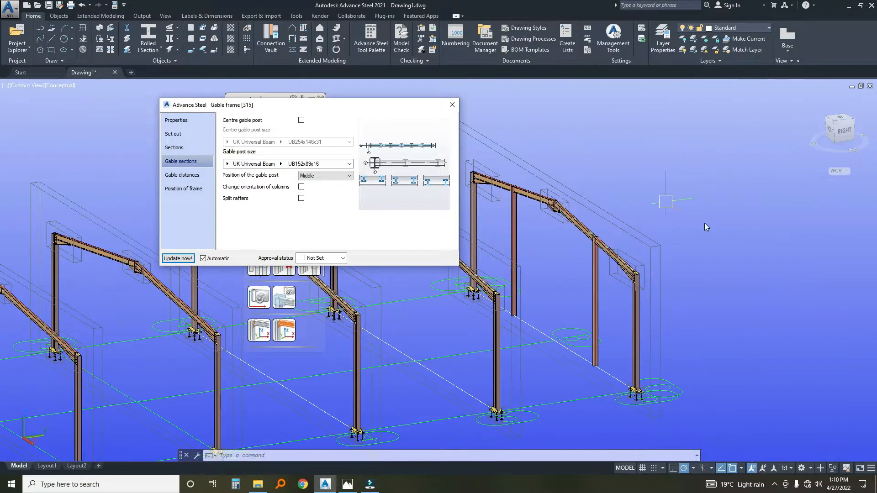
{"action": "scroll", "coordinate": [563, 268], "scroll_direction": "up", "scroll_amount": 6}
{"action": "scroll", "coordinate": [570, 270], "scroll_direction": "down", "scroll_amount": 5}
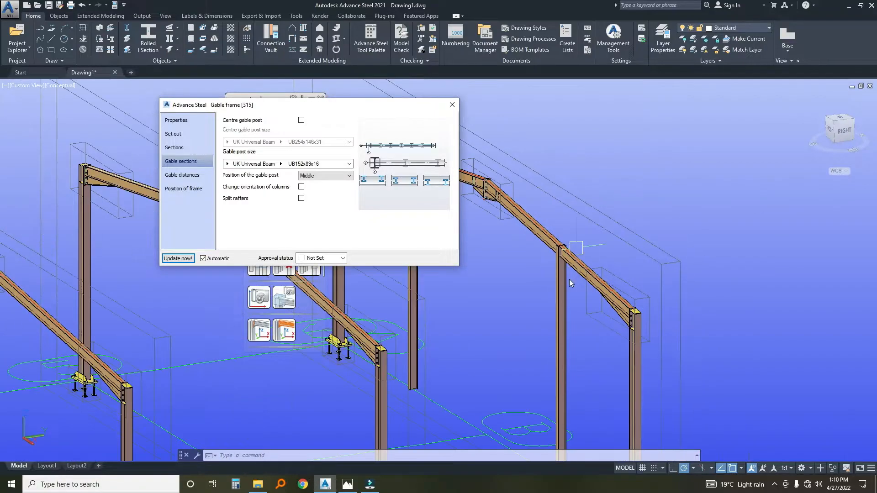
{"action": "left_click", "coordinate": [572, 273]}
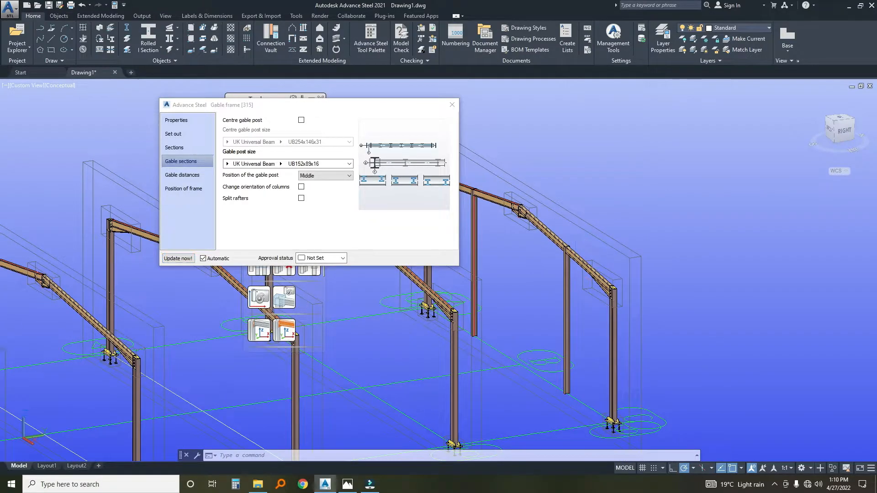
{"action": "left_click", "coordinate": [287, 165]}
{"action": "left_click", "coordinate": [284, 176]}
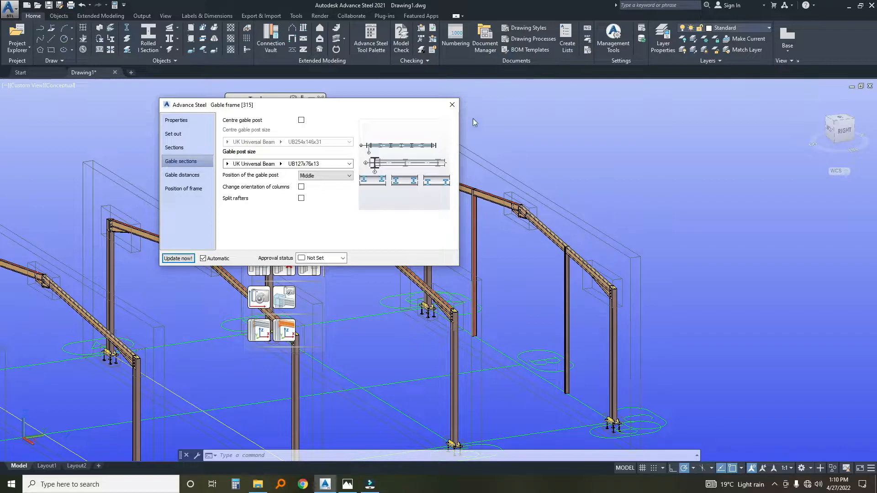
{"action": "left_click", "coordinate": [452, 105]}
{"action": "scroll", "coordinate": [458, 207], "scroll_direction": "down", "scroll_amount": 3}
{"action": "scroll", "coordinate": [457, 207], "scroll_direction": "down", "scroll_amount": 5}
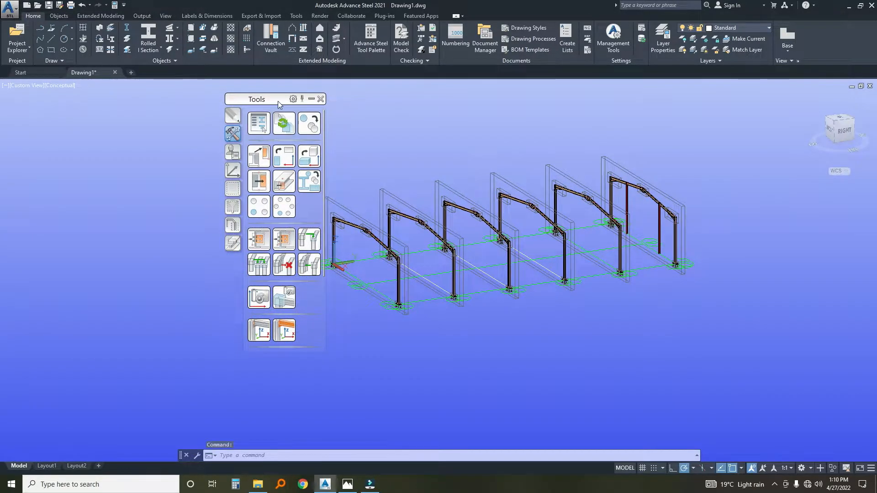
{"action": "left_click", "coordinate": [320, 99]}
Examine the lower ends of the two gable posts on the end frame.
{"action": "scroll", "coordinate": [653, 214], "scroll_direction": "up", "scroll_amount": 10}
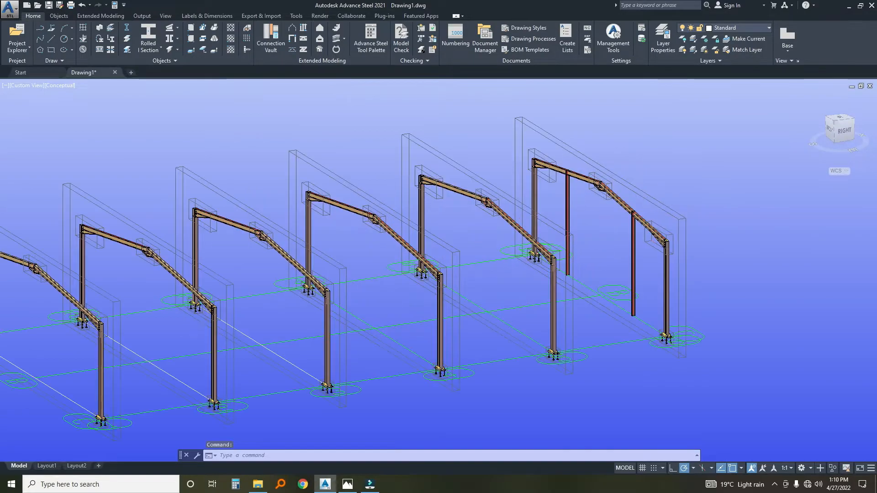
{"action": "scroll", "coordinate": [579, 242], "scroll_direction": "down", "scroll_amount": 2}
{"action": "middle_click_drag", "start_coordinate": [579, 241], "coordinate": [526, 155]}
{"action": "scroll", "coordinate": [528, 155], "scroll_direction": "up", "scroll_amount": 3}
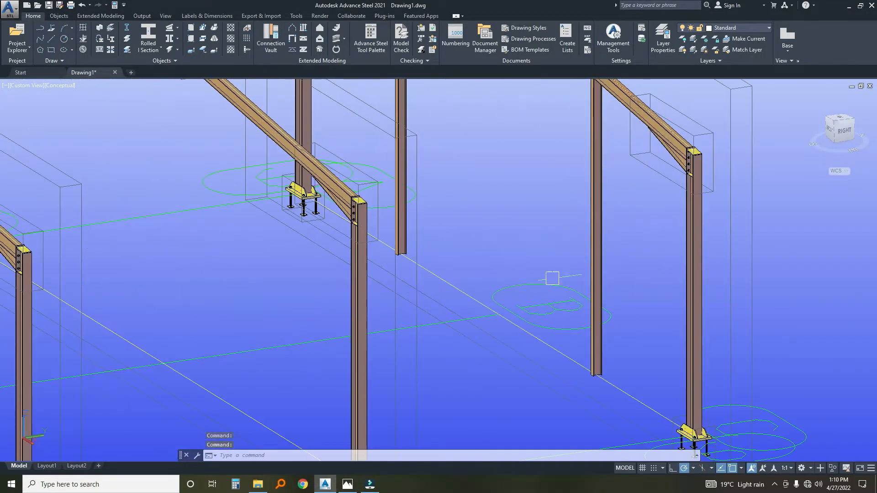
{"action": "scroll", "coordinate": [596, 331], "scroll_direction": "down", "scroll_amount": 2}
{"action": "middle_click_drag", "start_coordinate": [578, 273], "coordinate": [574, 308]}
{"action": "middle_click_drag", "start_coordinate": [462, 347], "coordinate": [478, 315]}
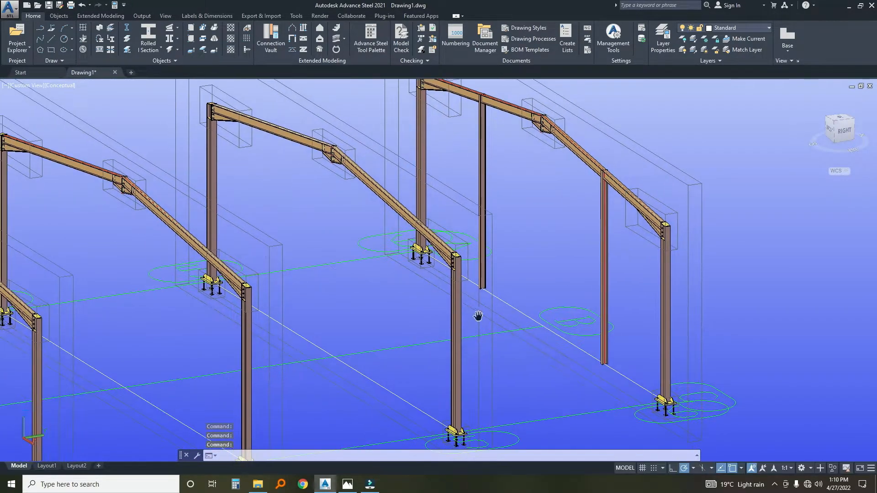
{"action": "middle_click_drag", "start_coordinate": [586, 337], "coordinate": [551, 298]}
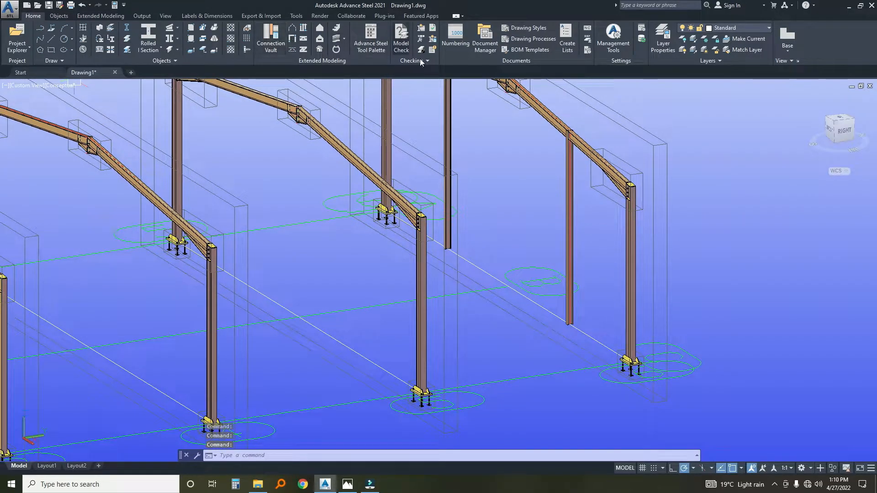
Add a Base plate connection from the Connection Vault at the foot of the nearer gable post.
{"action": "left_click", "coordinate": [270, 45]}
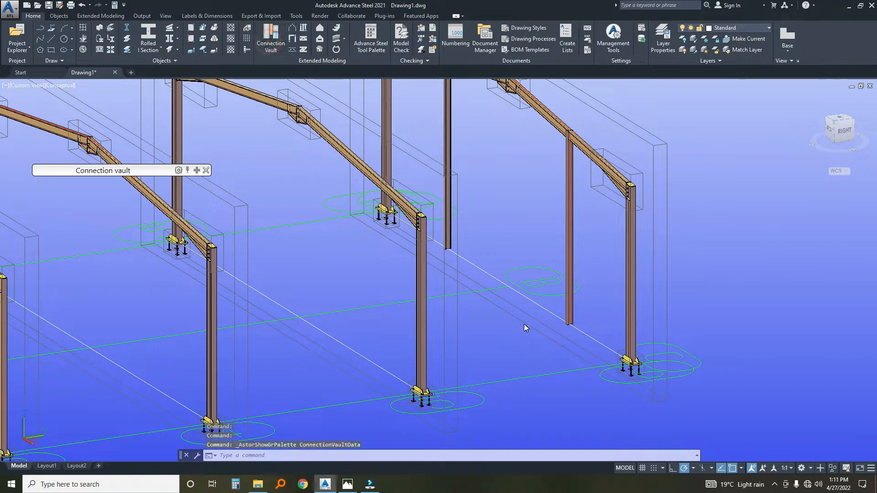
{"action": "left_click", "coordinate": [195, 170]}
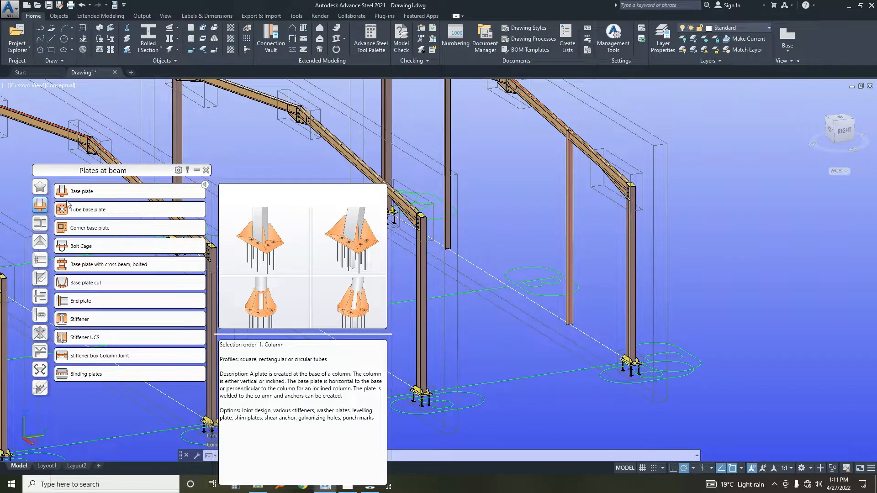
{"action": "left_click", "coordinate": [82, 191]}
{"action": "scroll", "coordinate": [594, 320], "scroll_direction": "up", "scroll_amount": 2}
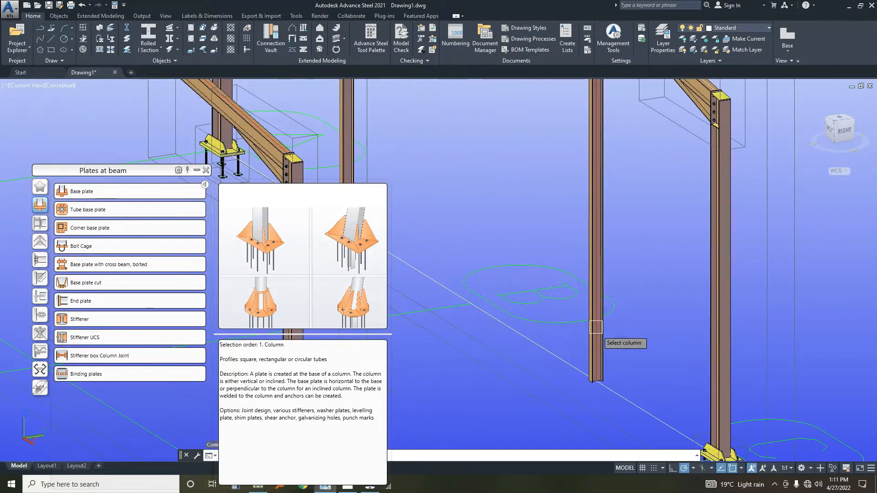
{"action": "left_click", "coordinate": [596, 371]}
{"action": "left_click", "coordinate": [610, 404]}
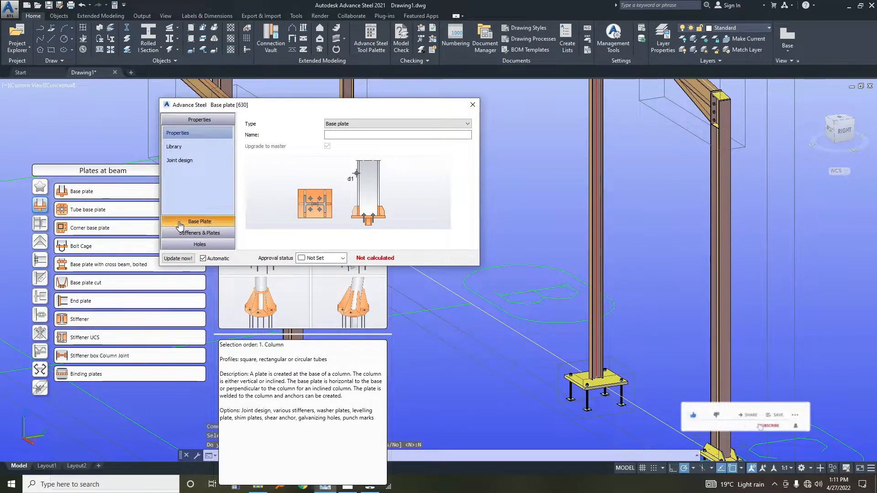
Enter a new thickness for the gable post's base plate and set all its projections equal at 150.
{"action": "left_click", "coordinate": [200, 222]}
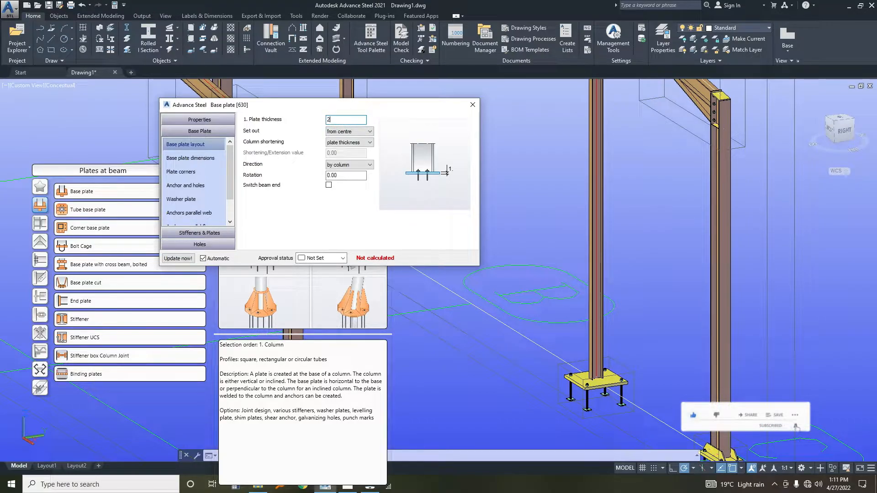
{"action": "left_click", "coordinate": [185, 160]}
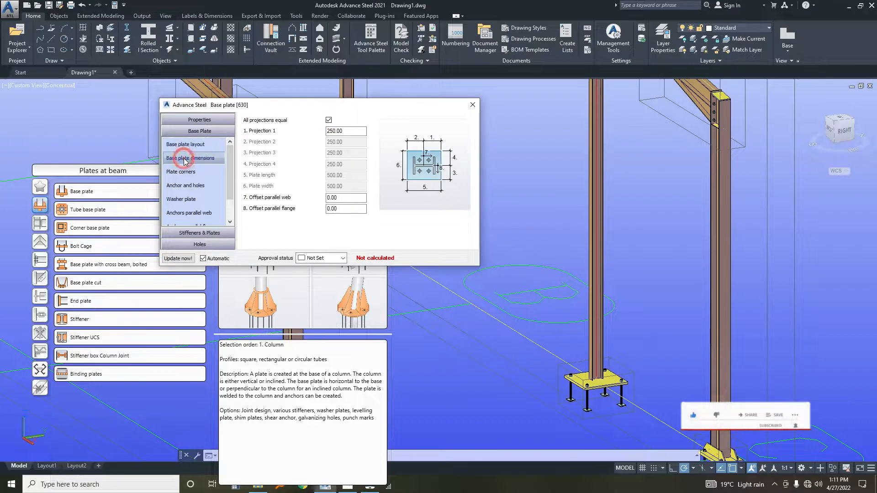
{"action": "left_click", "coordinate": [328, 121]}
{"action": "left_click", "coordinate": [328, 121]}
{"action": "double_click", "coordinate": [334, 131]}
{"action": "type", "text": "150"}
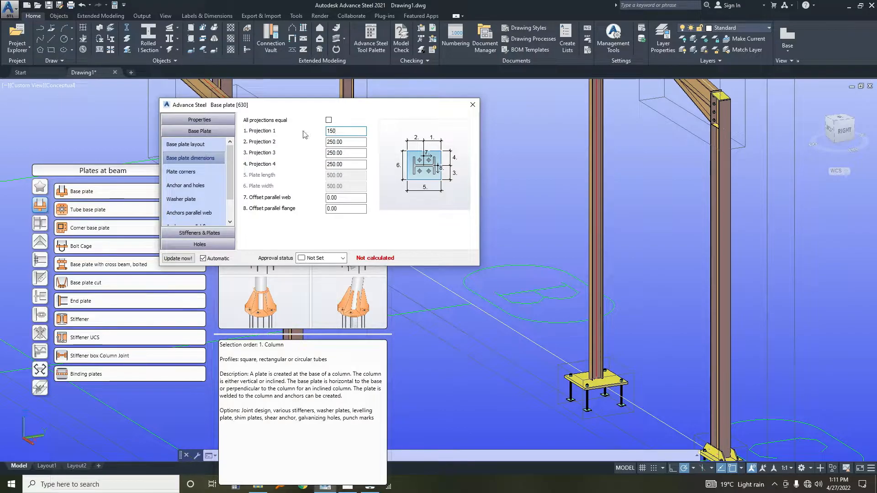
{"action": "left_click", "coordinate": [328, 121]}
{"action": "scroll", "coordinate": [562, 356], "scroll_direction": "up", "scroll_amount": 5}
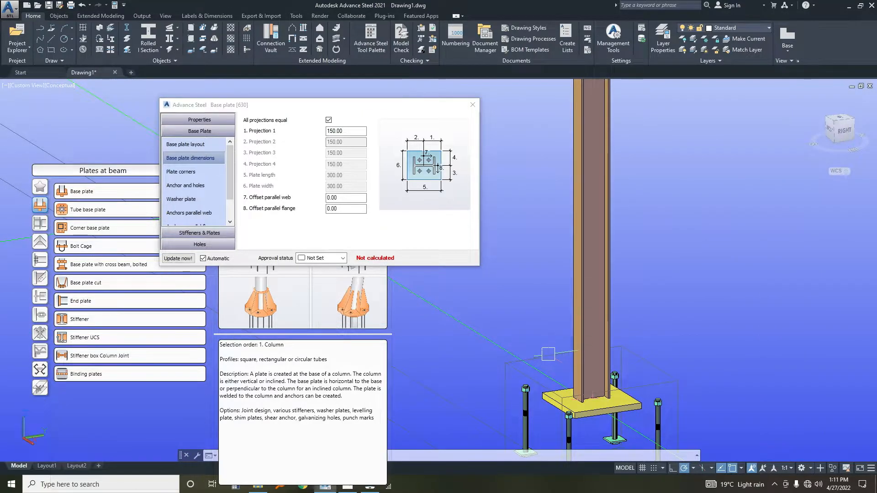
{"action": "scroll", "coordinate": [556, 294], "scroll_direction": "down", "scroll_amount": 2}
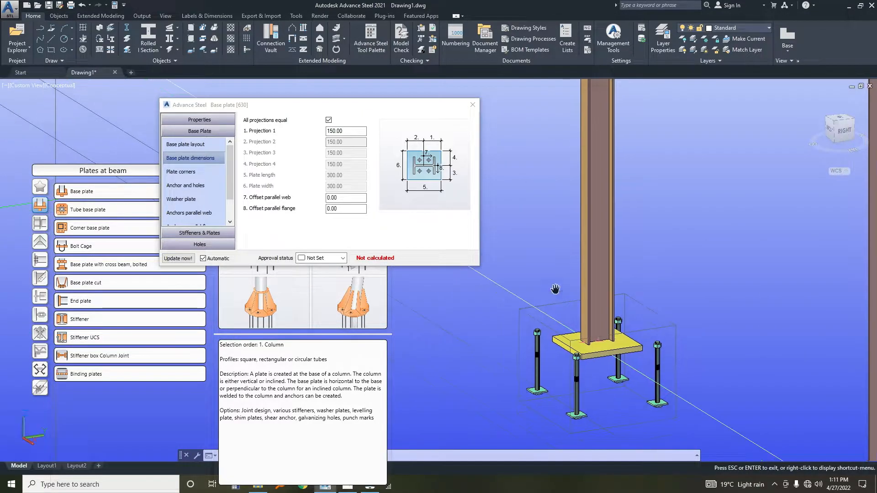
Set the base plate's anchor diameter to 16 mm, keeping Holding Down Bolts as the anchor type.
{"action": "left_click", "coordinate": [187, 233]}
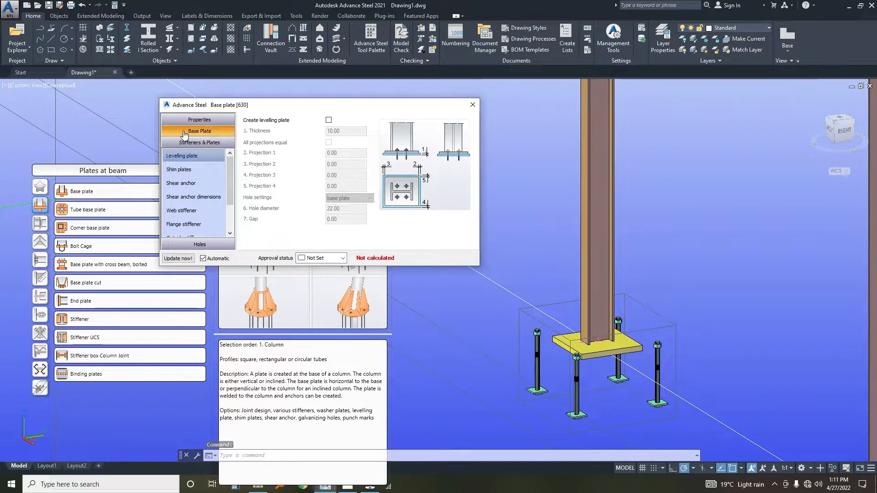
{"action": "left_click", "coordinate": [199, 131]}
{"action": "left_click", "coordinate": [191, 159]}
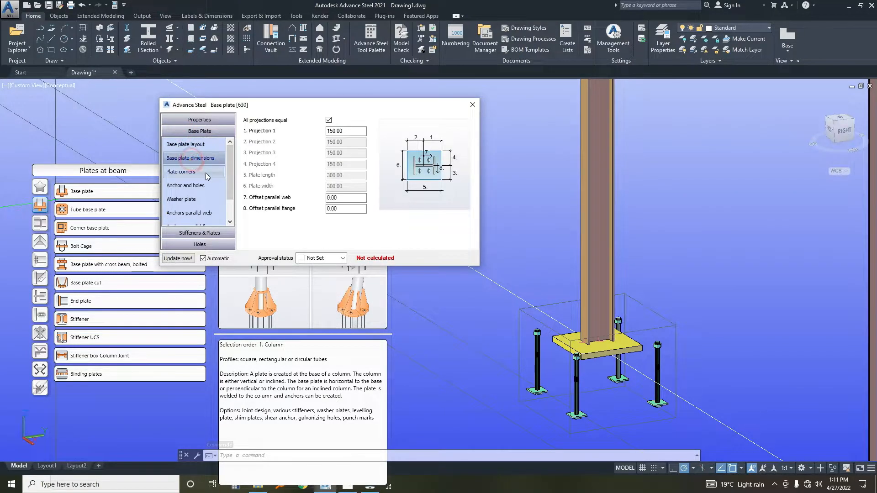
{"action": "left_click", "coordinate": [195, 173]}
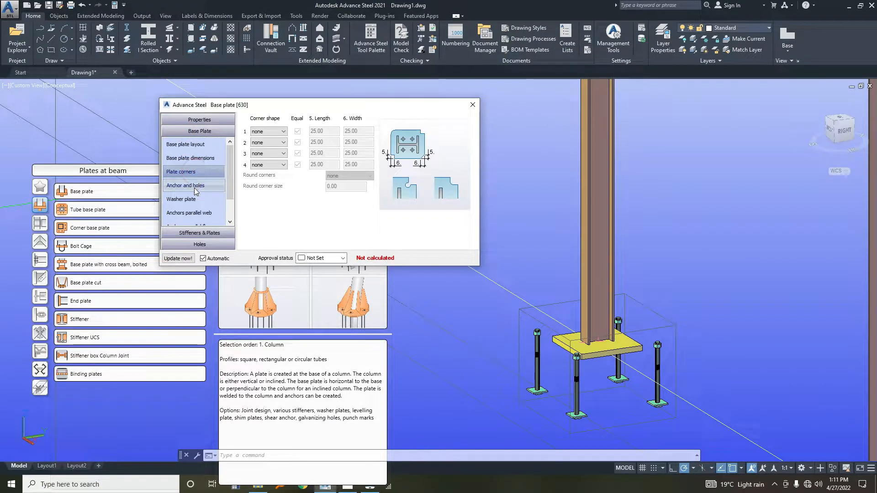
{"action": "left_click", "coordinate": [193, 190]}
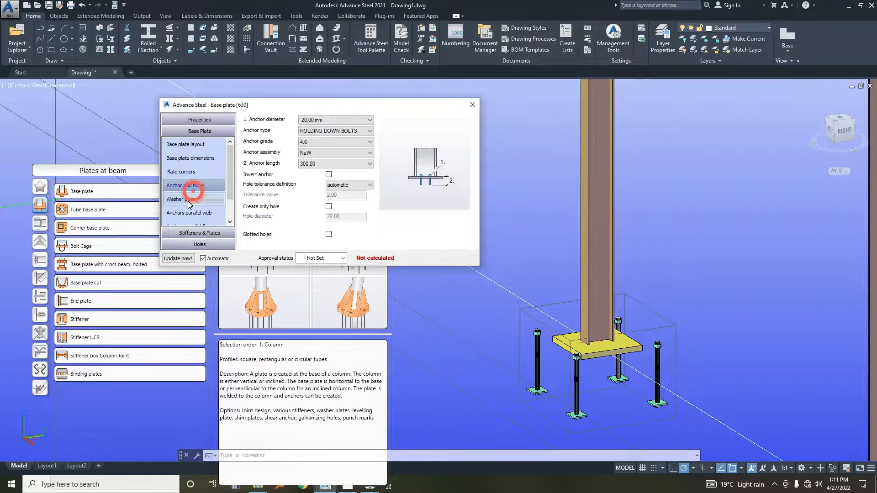
{"action": "left_click", "coordinate": [327, 121]}
{"action": "left_click", "coordinate": [318, 129]}
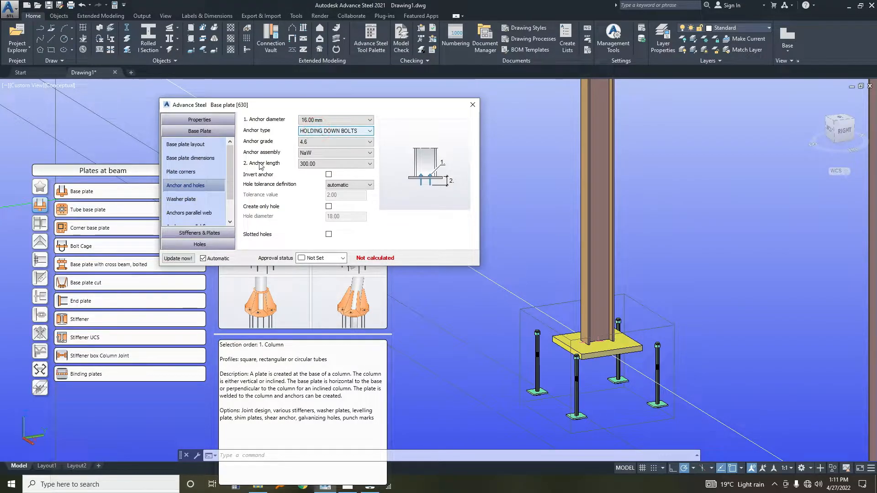
{"action": "left_click", "coordinate": [316, 131]}
{"action": "left_click", "coordinate": [315, 133]}
{"action": "left_click", "coordinate": [315, 132]}
Set the intermediate distance of the base plate anchors parallel to the web to 100.
{"action": "left_click", "coordinate": [181, 199]}
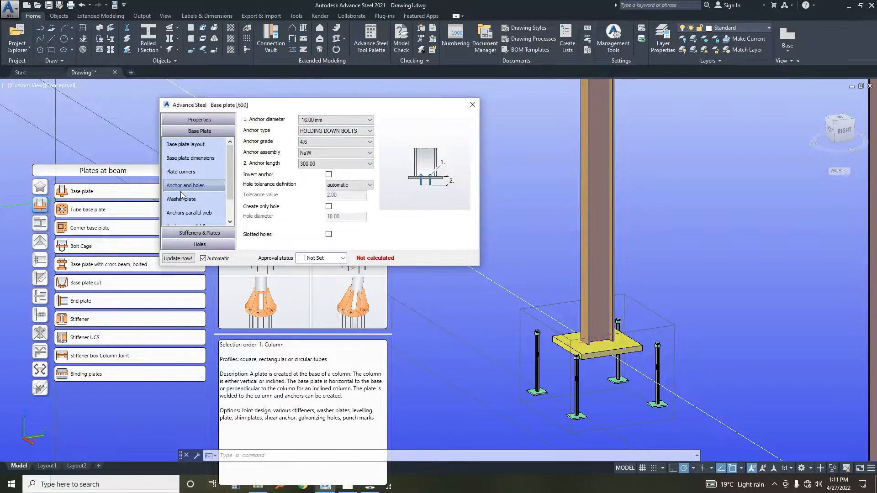
{"action": "left_click", "coordinate": [180, 200]}
{"action": "left_click", "coordinate": [182, 212]}
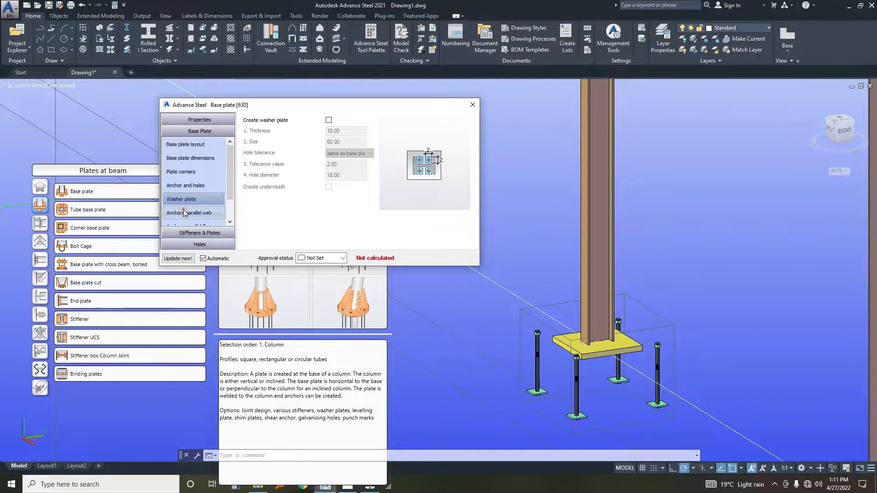
{"action": "scroll", "coordinate": [214, 205], "scroll_direction": "down", "scroll_amount": 1}
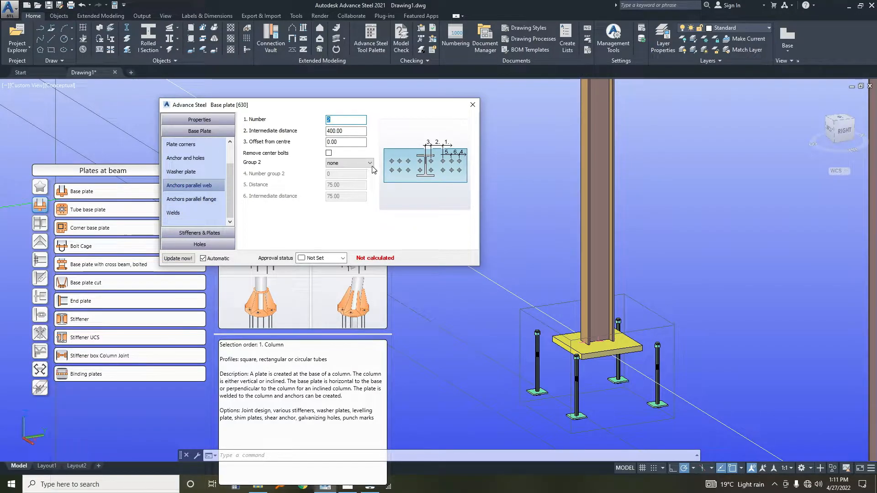
{"action": "left_click_drag", "start_coordinate": [345, 131], "coordinate": [319, 132]}
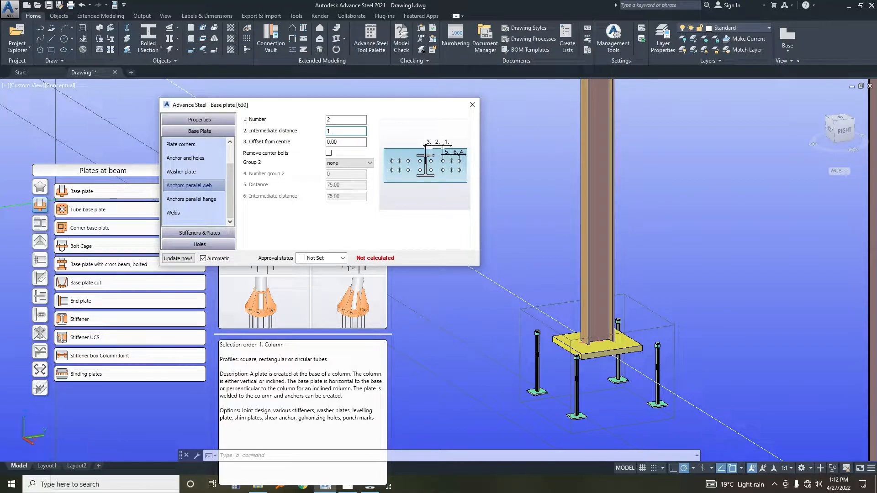
{"action": "left_click", "coordinate": [351, 142]}
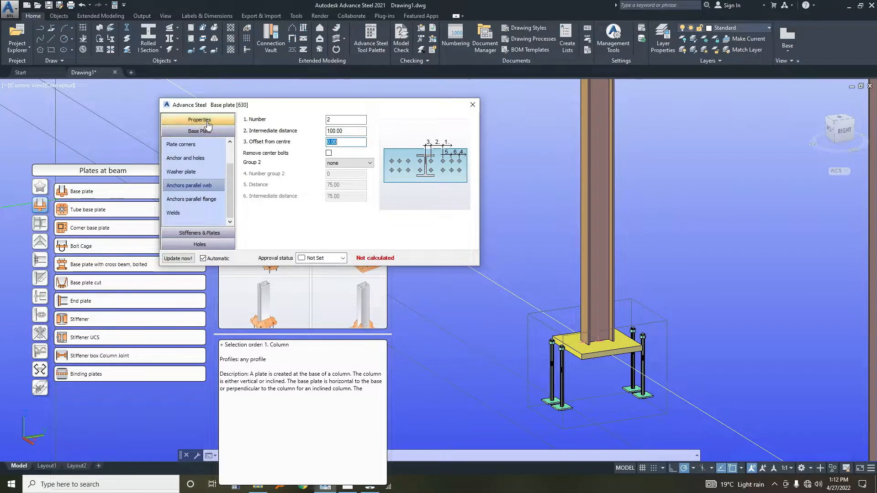
Set the intermediate distance of the base plate anchors parallel to the flange to 100.
{"action": "left_click_drag", "start_coordinate": [207, 106], "coordinate": [236, 71]}
{"action": "left_click", "coordinate": [219, 164]}
{"action": "left_click", "coordinate": [374, 96]}
{"action": "type", "text": "10"}
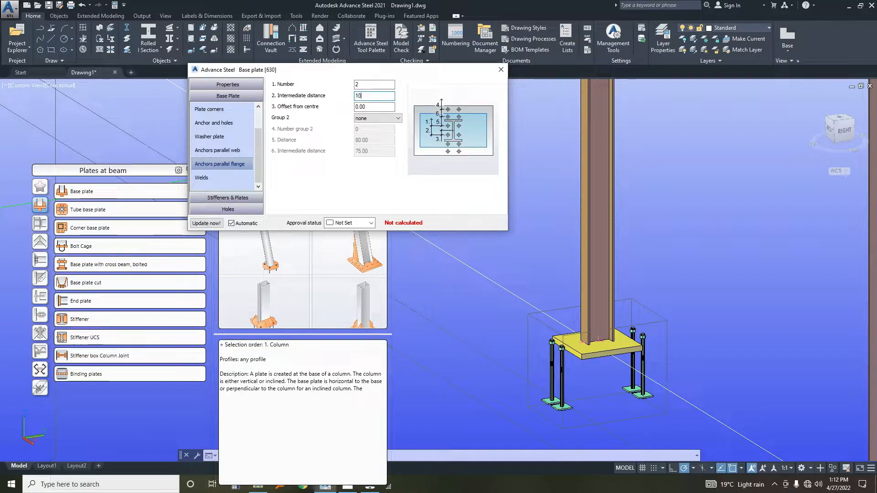
{"action": "type", "text": "0"}
{"action": "left_click", "coordinate": [374, 106]}
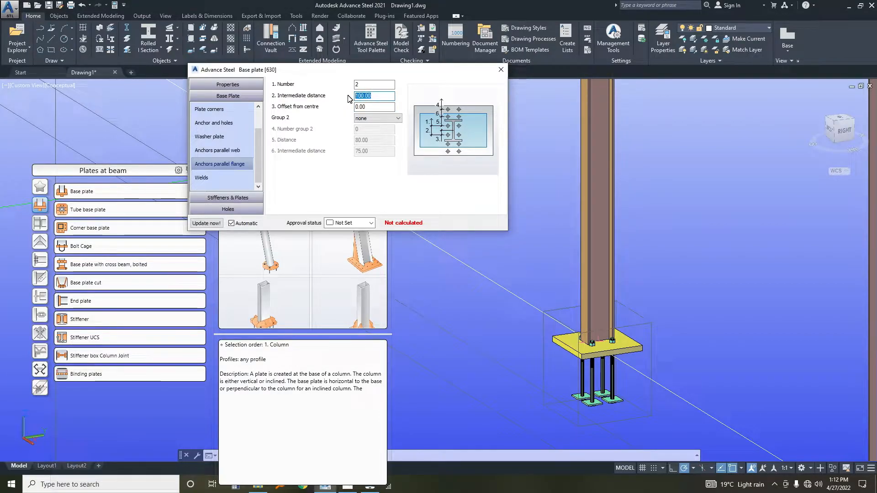
Try an intermediate distance of 150 for the anchors parallel to the flange, and set it to 200.
{"action": "left_click", "coordinate": [375, 87]}
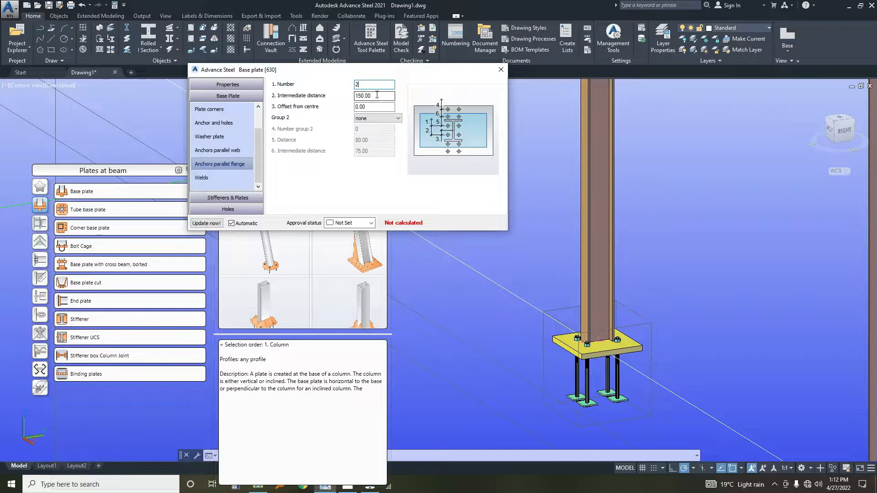
{"action": "left_click", "coordinate": [370, 96]}
{"action": "type", "text": "200"}
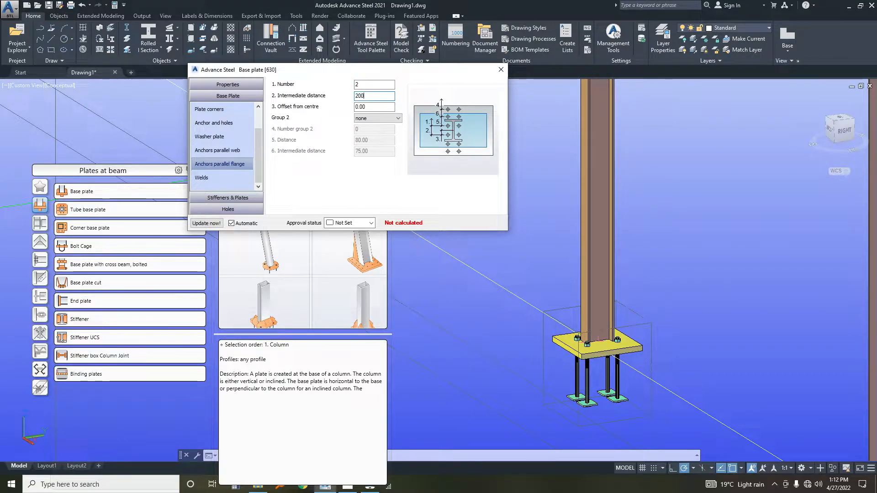
{"action": "left_click", "coordinate": [366, 107]}
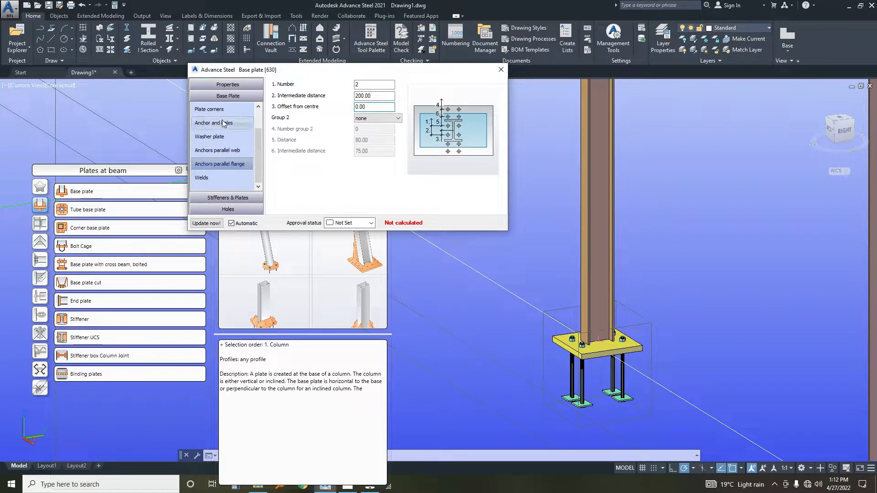
Set the intermediate distance of the anchors parallel to the web to 200.
{"action": "left_click", "coordinate": [216, 151]}
{"action": "double_click", "coordinate": [378, 93]}
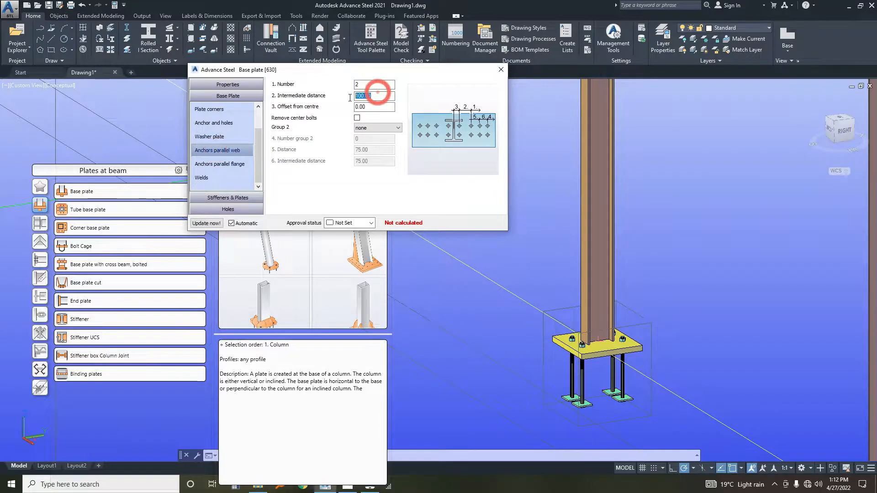
{"action": "type", "text": "200"}
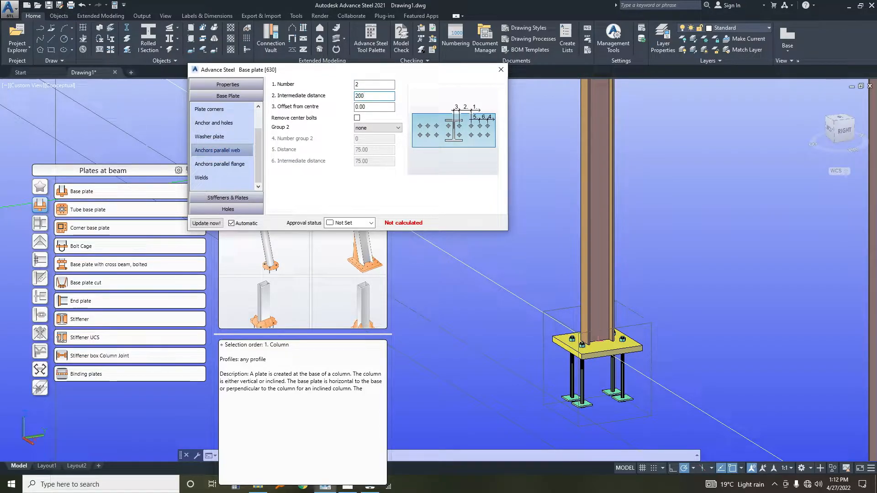
Finish the base plate settings and propagate the base plate joint to the matching gable post.
{"action": "left_click", "coordinate": [361, 107]}
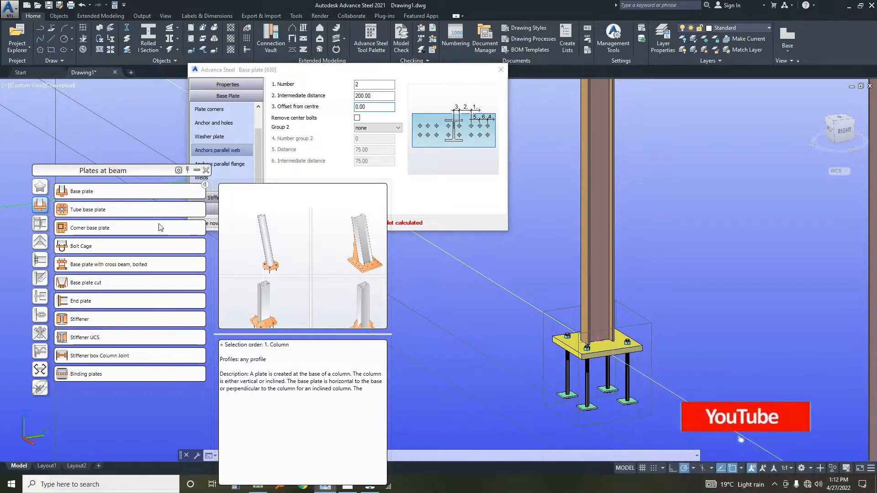
{"action": "left_click_drag", "start_coordinate": [282, 71], "coordinate": [272, 52]}
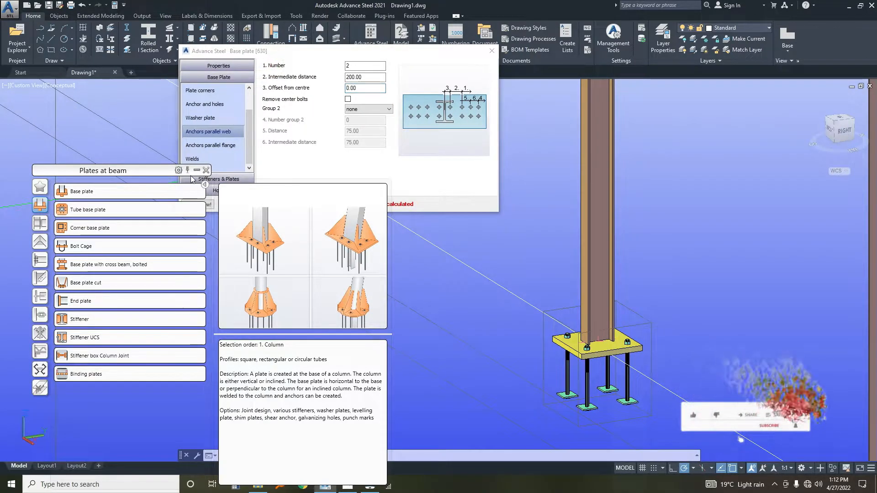
{"action": "left_click", "coordinate": [492, 51]}
{"action": "left_click", "coordinate": [545, 333]}
{"action": "right_click", "coordinate": [549, 280]}
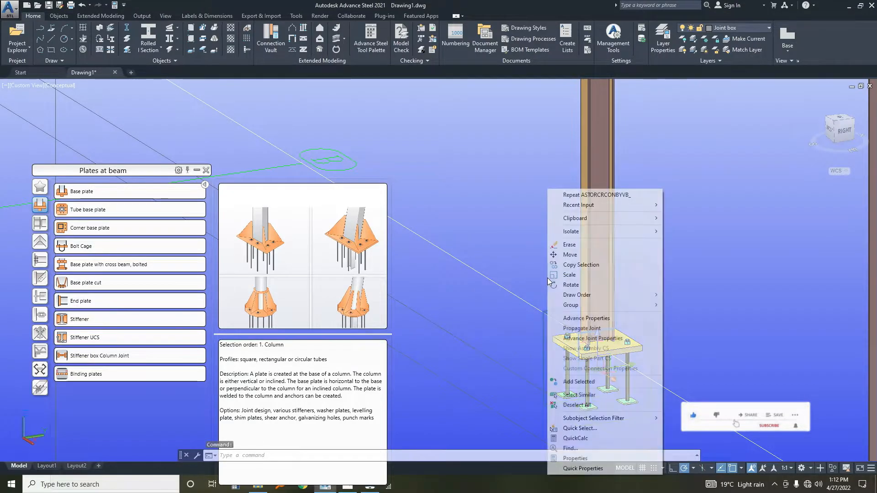
{"action": "left_click", "coordinate": [574, 329]}
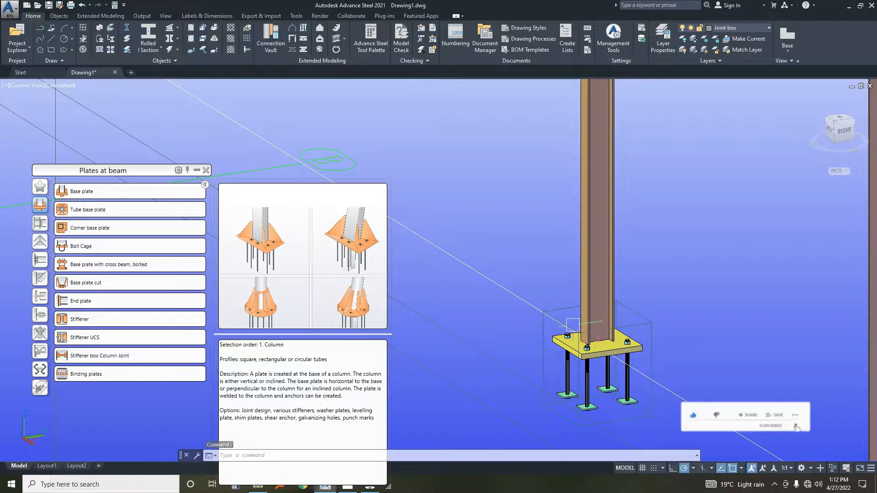
{"action": "scroll", "coordinate": [575, 313], "scroll_direction": "down", "scroll_amount": 10}
{"action": "scroll", "coordinate": [515, 288], "scroll_direction": "up", "scroll_amount": 4}
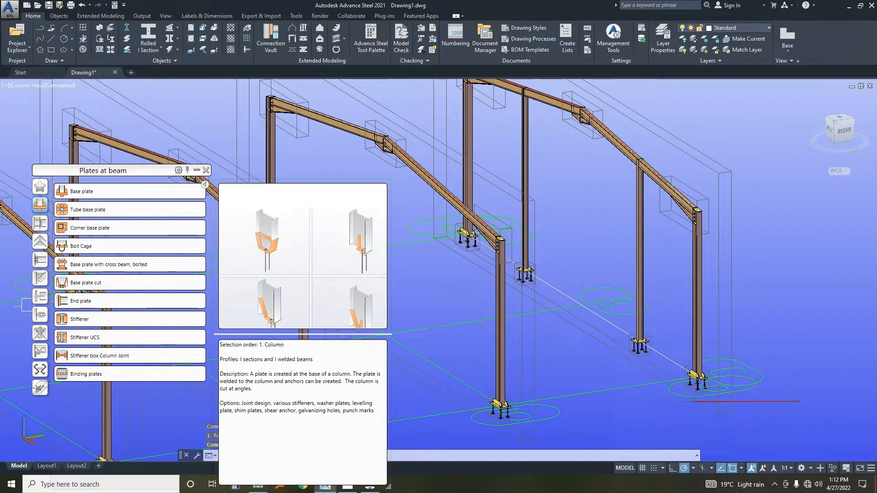
Look through the Connection Vault categories, including Beam end to end, bracings and Column - Beam, for a joint between the gable post and rafter.
{"action": "scroll", "coordinate": [644, 204], "scroll_direction": "up", "scroll_amount": 8}
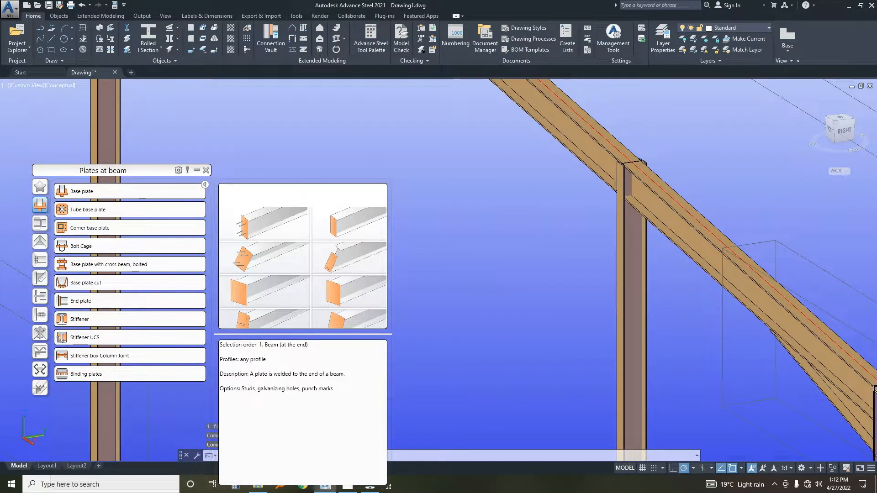
{"action": "left_click_drag", "start_coordinate": [99, 170], "coordinate": [244, 124]}
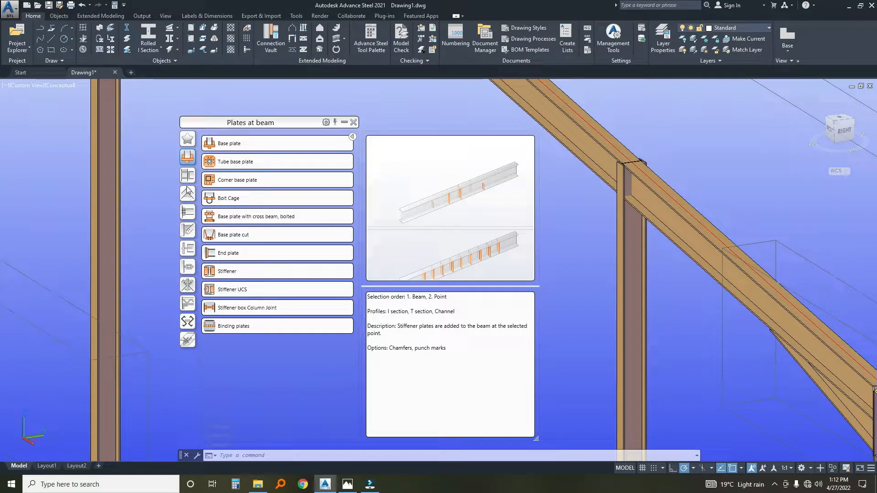
{"action": "left_click", "coordinate": [187, 191]}
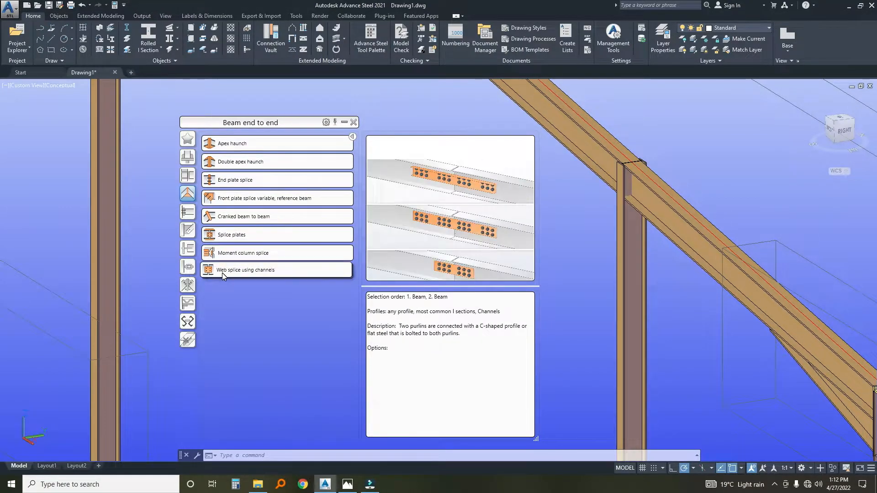
{"action": "left_click", "coordinate": [188, 176]}
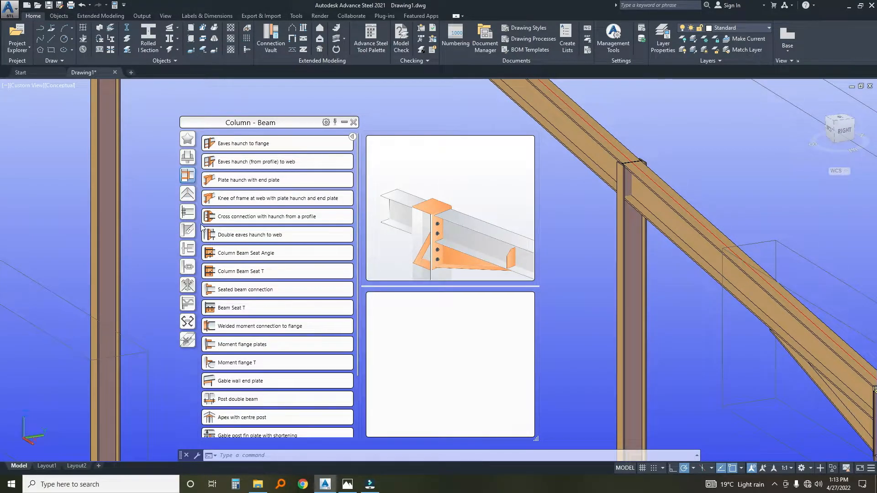
{"action": "scroll", "coordinate": [256, 288], "scroll_direction": "down", "scroll_amount": 3}
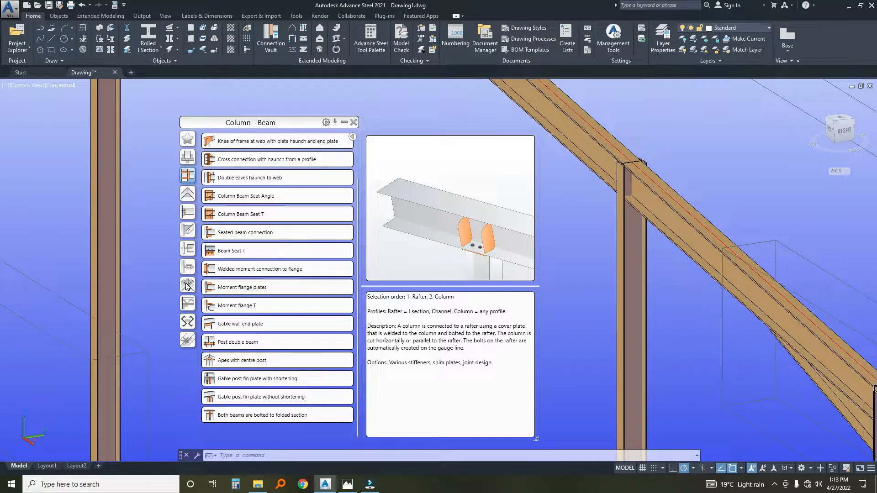
{"action": "left_click", "coordinate": [188, 268]}
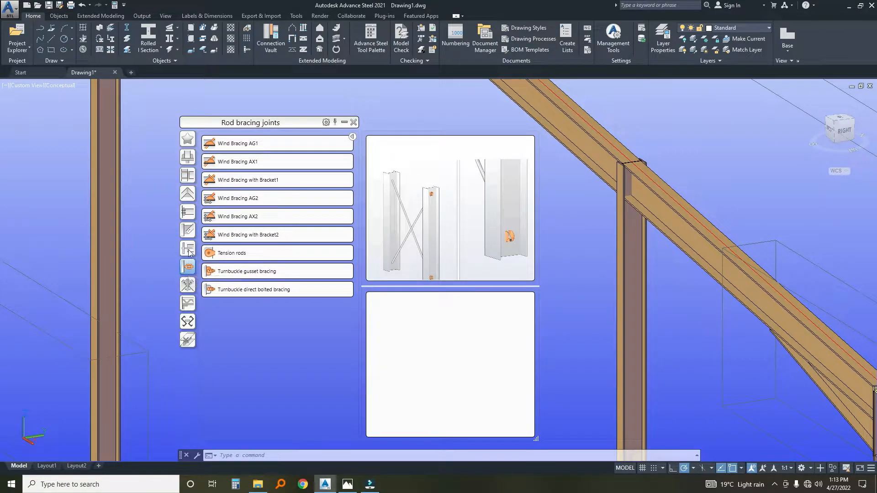
{"action": "left_click", "coordinate": [189, 252]}
{"action": "left_click", "coordinate": [188, 231]}
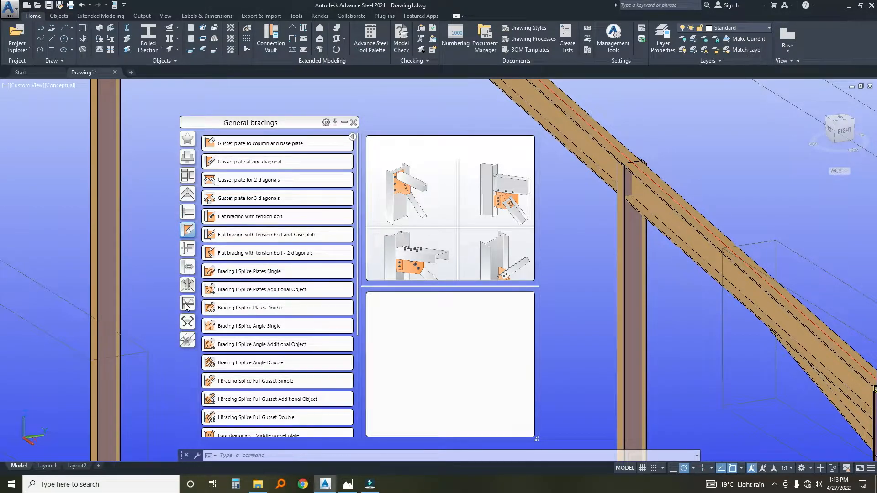
{"action": "left_click", "coordinate": [187, 196]}
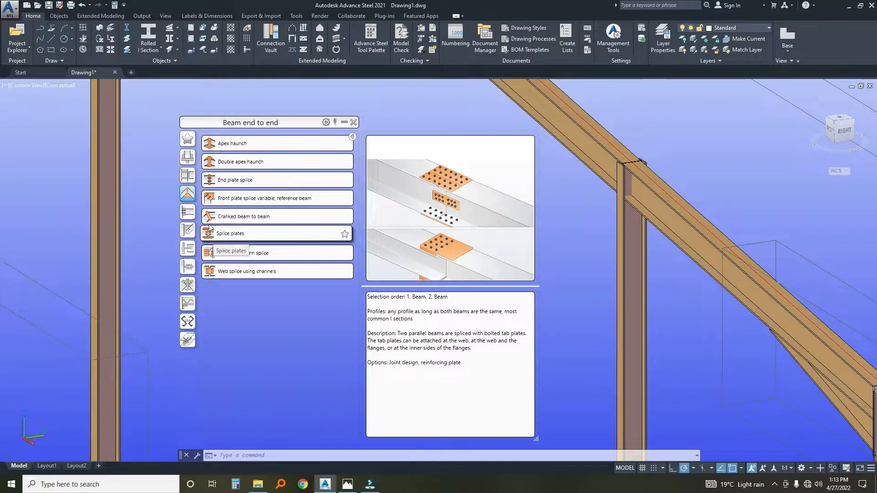
{"action": "left_click", "coordinate": [187, 175]}
{"action": "scroll", "coordinate": [232, 237], "scroll_direction": "down", "scroll_amount": 1}
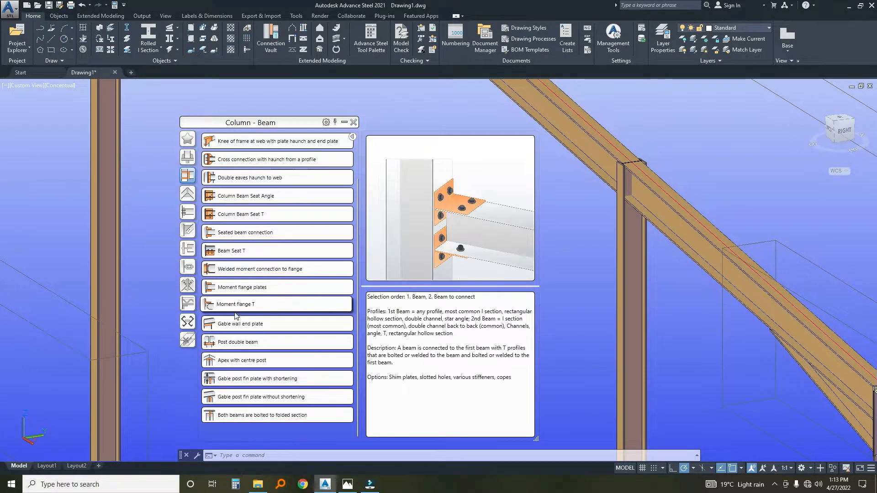
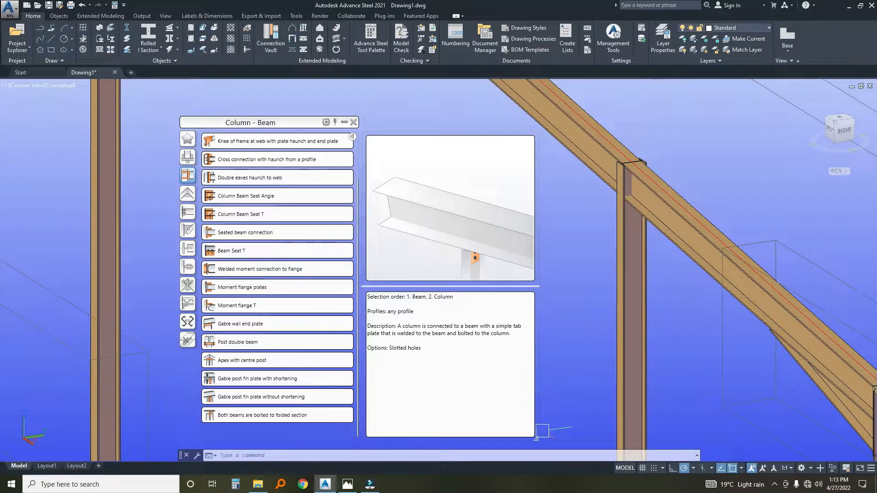
Try connecting the rafter to the gable post with the joint Gable post fin plate without shortening.
{"action": "left_click_drag", "start_coordinate": [536, 439], "coordinate": [604, 440]}
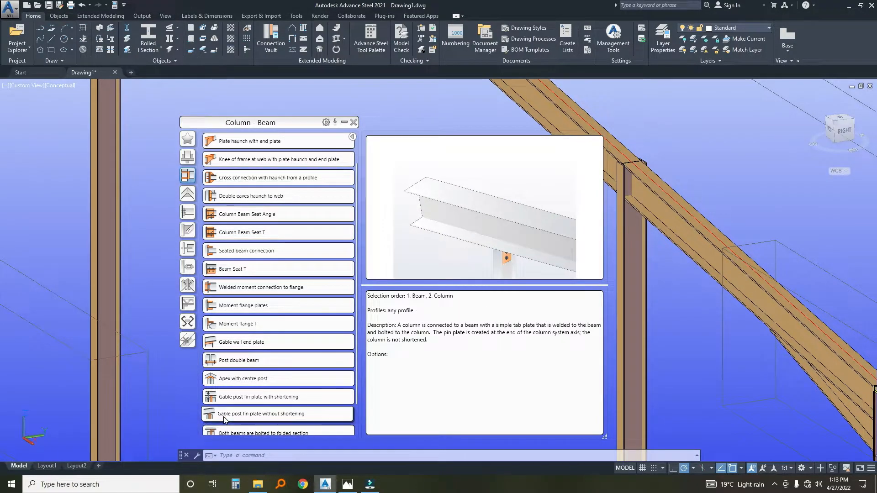
{"action": "left_click", "coordinate": [579, 198]}
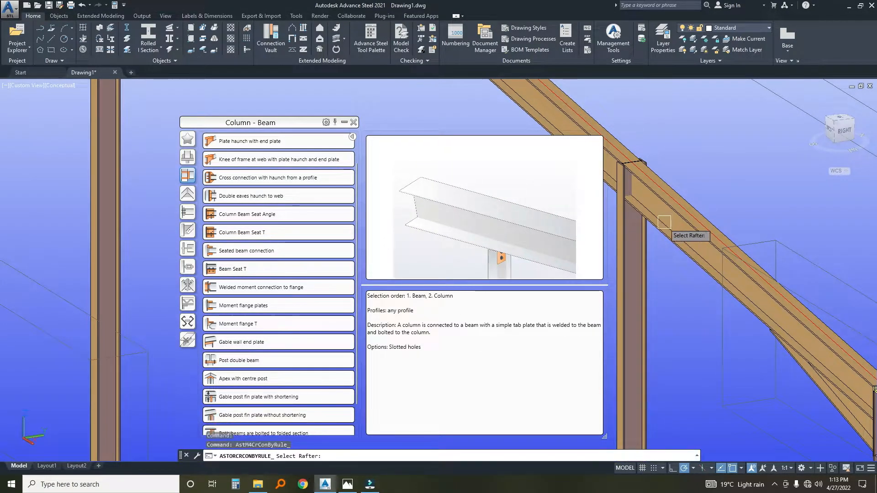
{"action": "left_click", "coordinate": [670, 238]}
{"action": "key", "text": "Return"}
{"action": "left_click", "coordinate": [634, 263]}
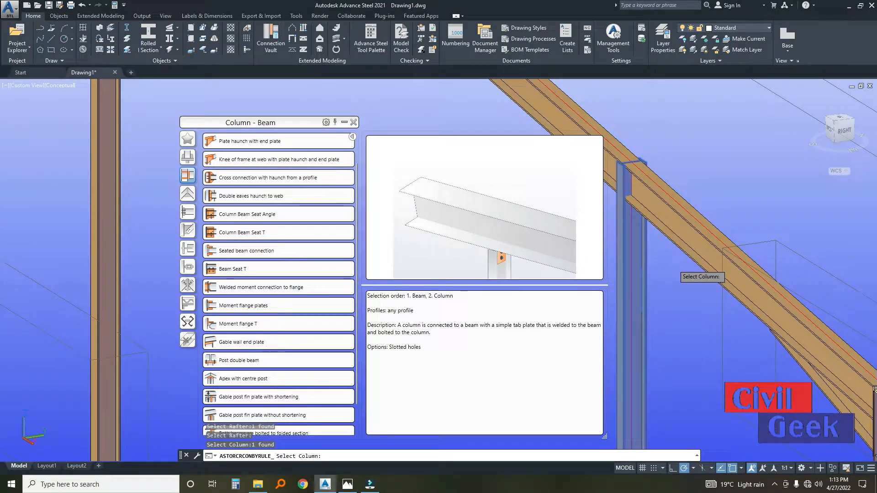
{"action": "key", "text": "Return"}
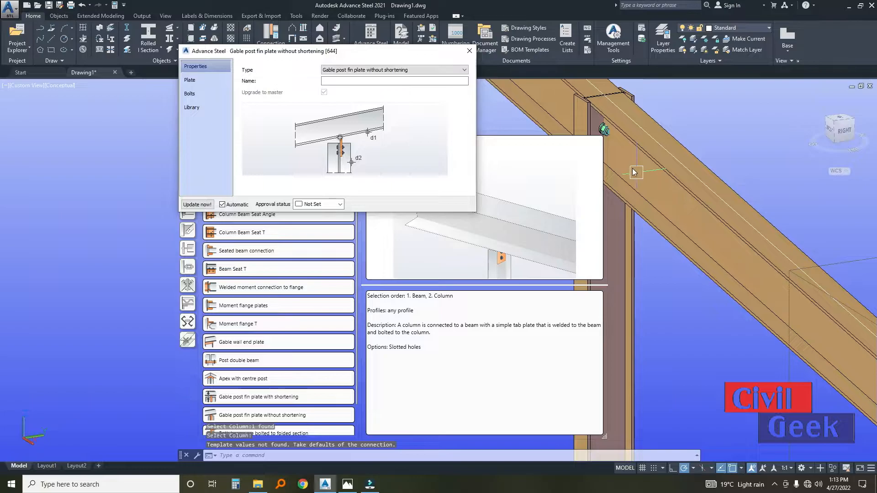
Inspect the fin plate joint between the gable post and rafter from several angles, and delete it.
{"action": "scroll", "coordinate": [635, 173], "scroll_direction": "down", "scroll_amount": 2}
{"action": "middle_click_drag", "start_coordinate": [649, 161], "coordinate": [566, 145]}
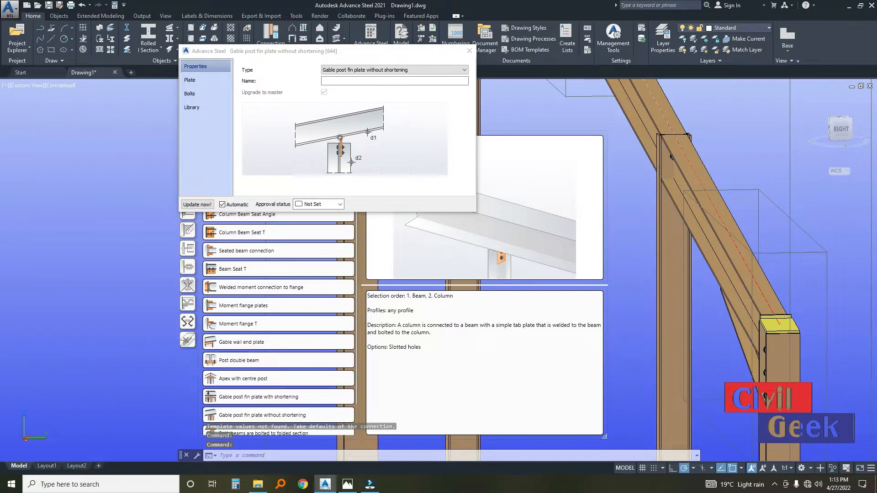
{"action": "middle_click_drag", "start_coordinate": [689, 179], "coordinate": [583, 168], "text": "shift"}
{"action": "middle_click_drag", "start_coordinate": [762, 217], "coordinate": [498, 199]}
{"action": "scroll", "coordinate": [724, 158], "scroll_direction": "up", "scroll_amount": 1}
{"action": "scroll", "coordinate": [724, 158], "scroll_direction": "up", "scroll_amount": 2}
{"action": "scroll", "coordinate": [681, 165], "scroll_direction": "up", "scroll_amount": 4}
{"action": "scroll", "coordinate": [676, 170], "scroll_direction": "down", "scroll_amount": 6}
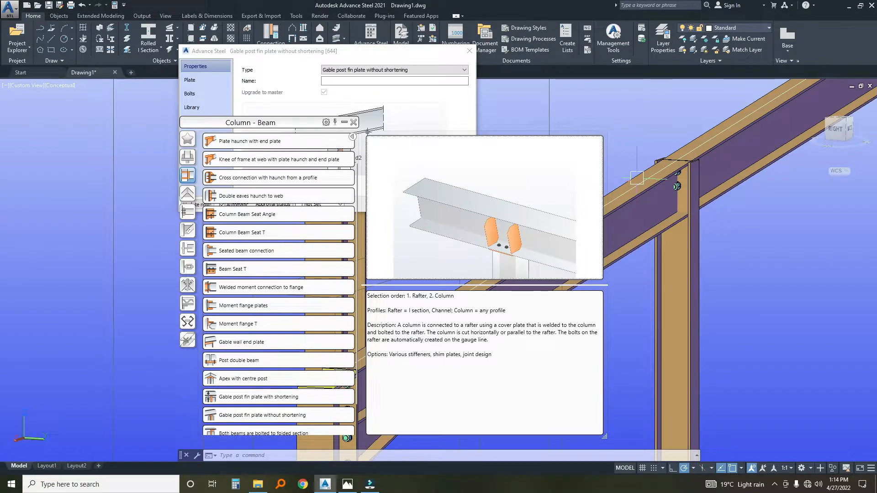
{"action": "scroll", "coordinate": [639, 192], "scroll_direction": "down", "scroll_amount": 3}
{"action": "scroll", "coordinate": [736, 201], "scroll_direction": "up", "scroll_amount": 4}
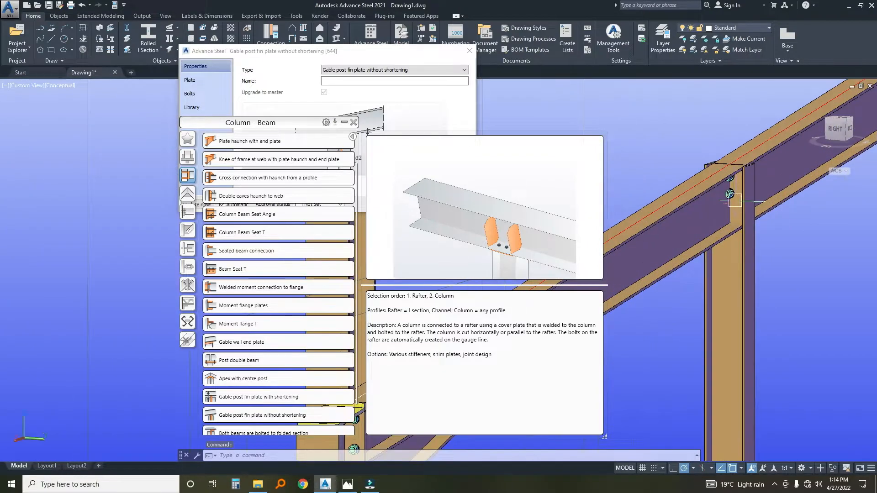
{"action": "scroll", "coordinate": [736, 201], "scroll_direction": "up", "scroll_amount": 1}
{"action": "left_click", "coordinate": [729, 187]}
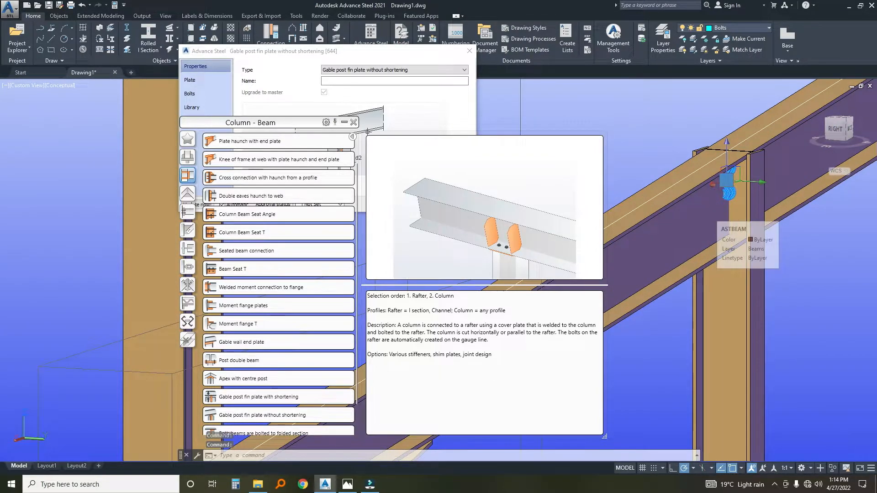
{"action": "key", "text": "Delete"}
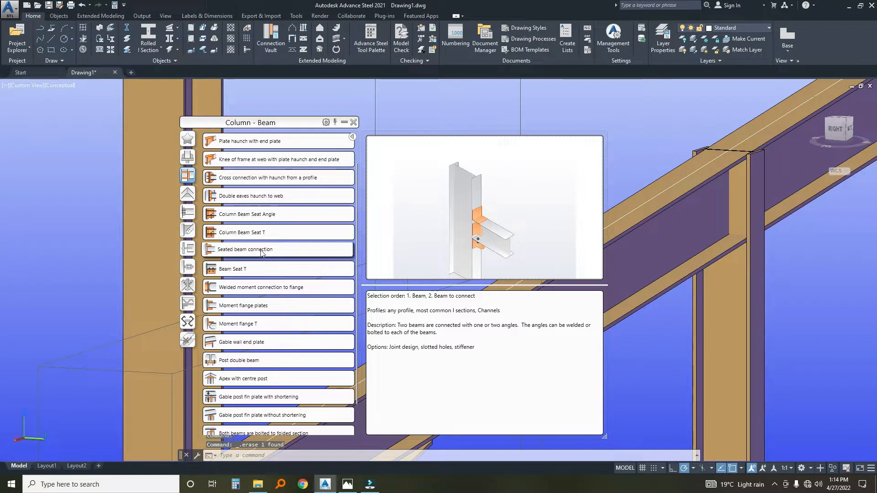
Connect the rafter to the gable post with a Gable wall end plate joint.
{"action": "left_click", "coordinate": [213, 343]}
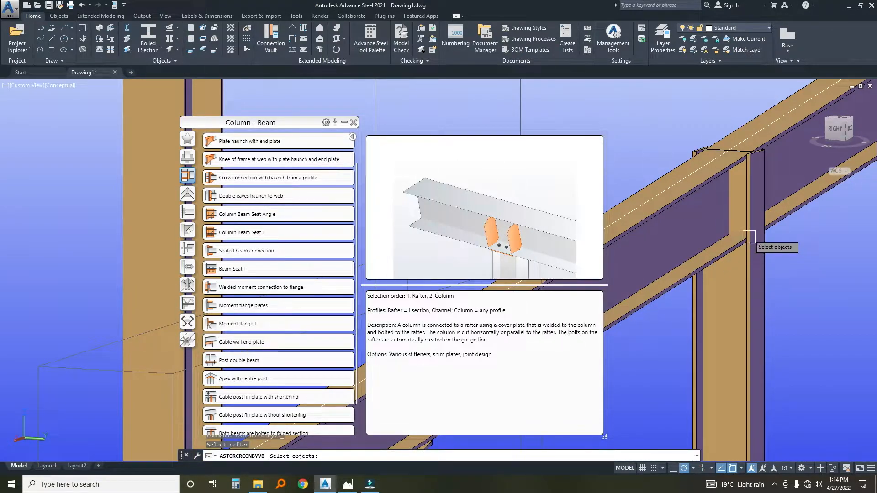
{"action": "left_click", "coordinate": [686, 292]}
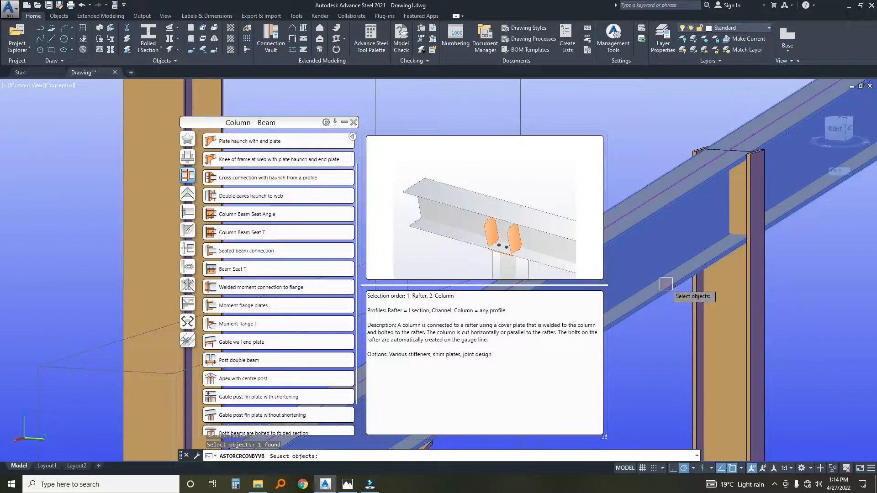
{"action": "left_click", "coordinate": [699, 312]}
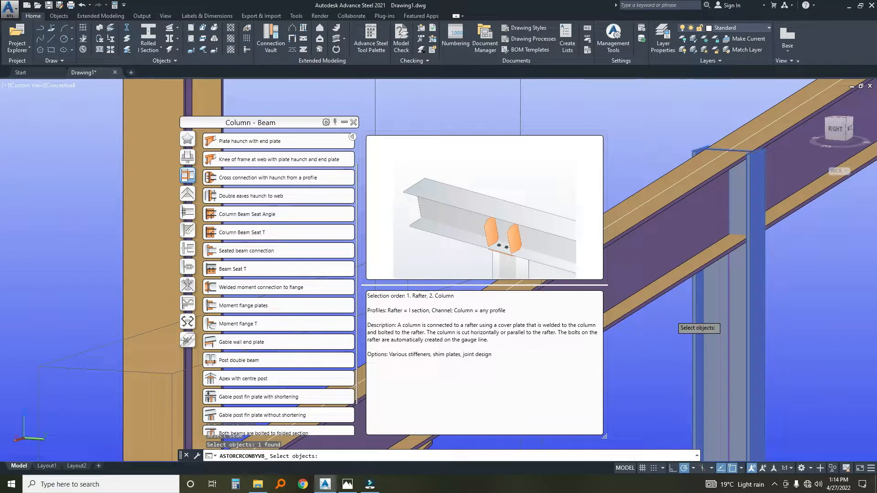
{"action": "key", "text": "Return"}
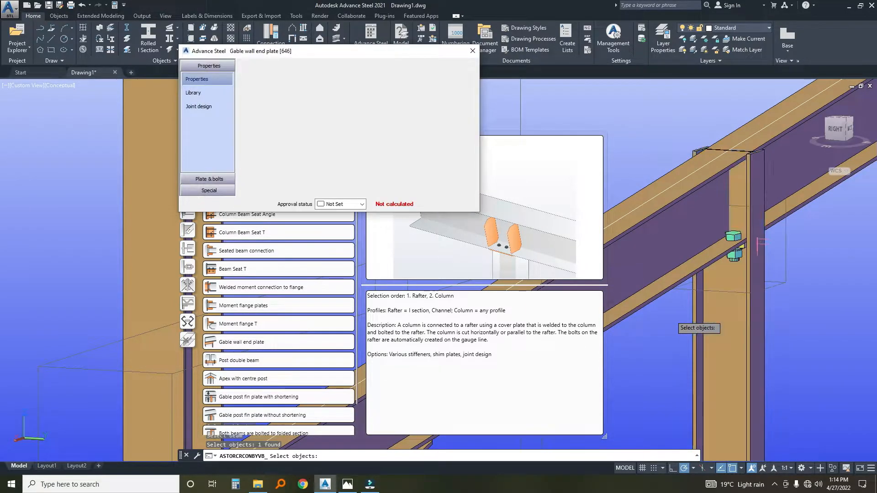
Inspect the new end plate joint up close, collapse the Connection Vault and move it clear of the joint settings.
{"action": "scroll", "coordinate": [708, 233], "scroll_direction": "down", "scroll_amount": 4}
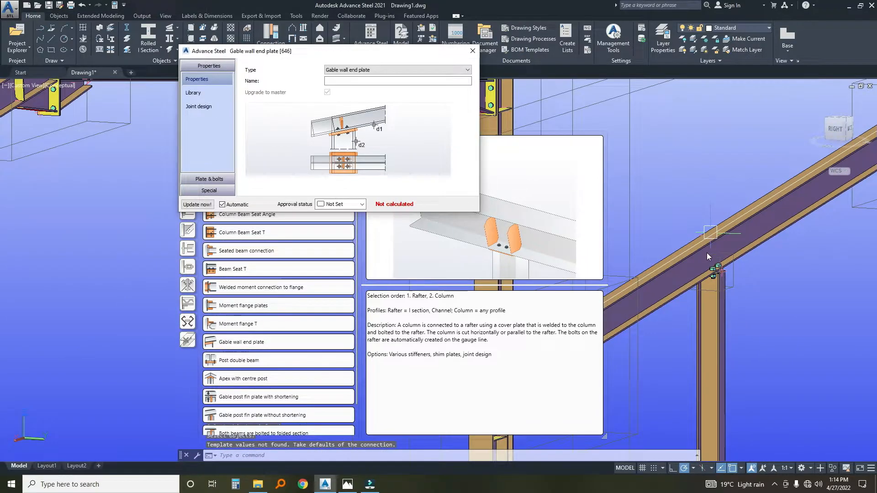
{"action": "middle_click_drag", "start_coordinate": [693, 293], "coordinate": [725, 335], "text": "shift"}
{"action": "scroll", "coordinate": [750, 341], "scroll_direction": "up", "scroll_amount": 6}
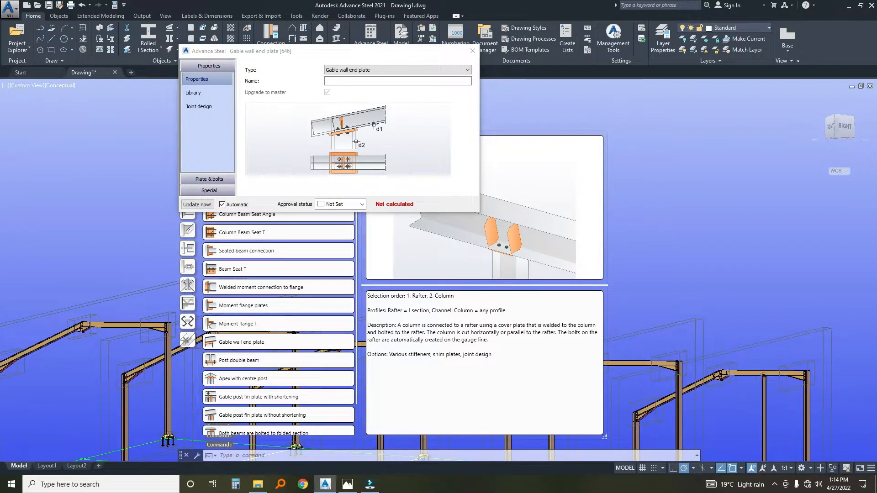
{"action": "middle_click_drag", "start_coordinate": [749, 340], "coordinate": [776, 341], "text": "shift"}
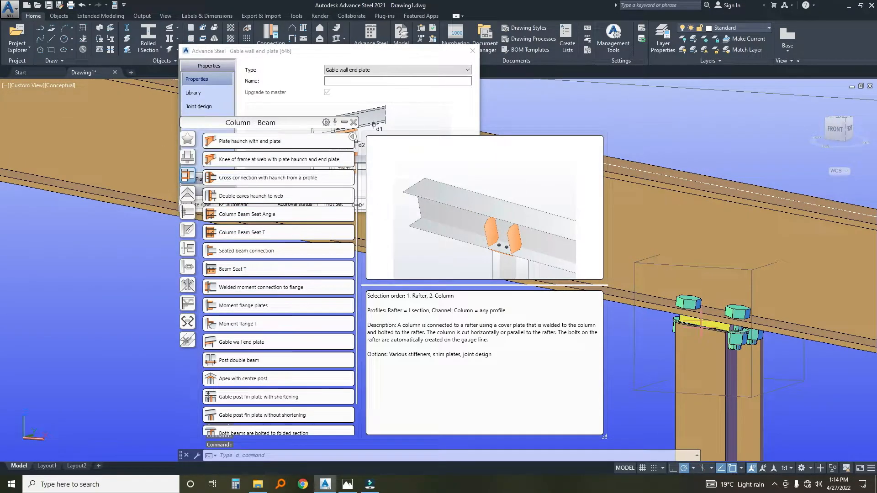
{"action": "left_click", "coordinate": [344, 122]}
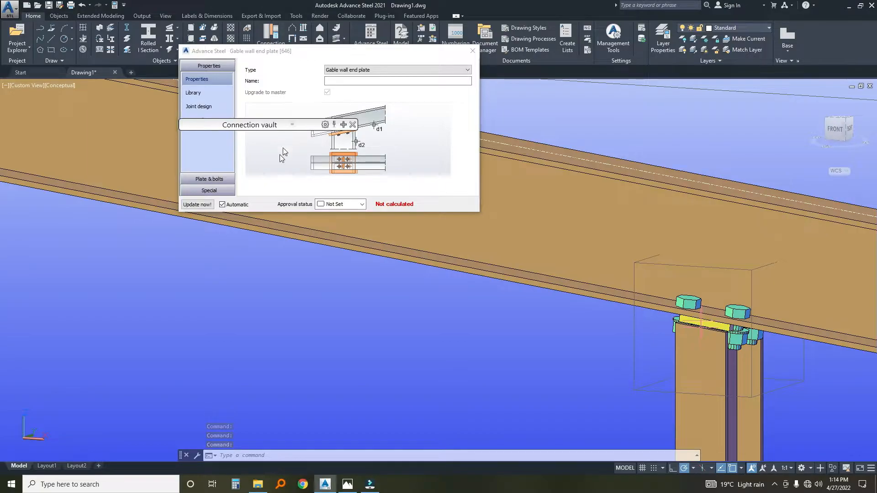
{"action": "left_click_drag", "start_coordinate": [292, 123], "coordinate": [166, 333]}
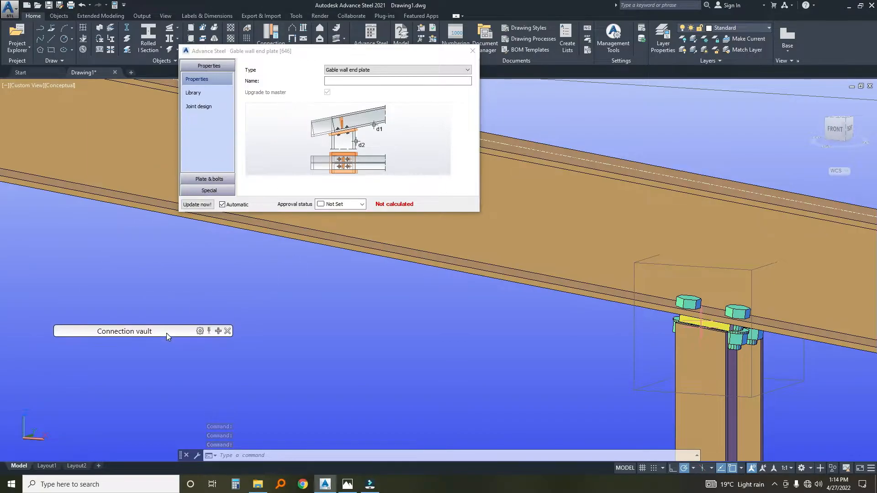
Review the joint's plate and bolt distance settings, and set the bolt diameter to 16.00 mm.
{"action": "left_click", "coordinate": [190, 180]}
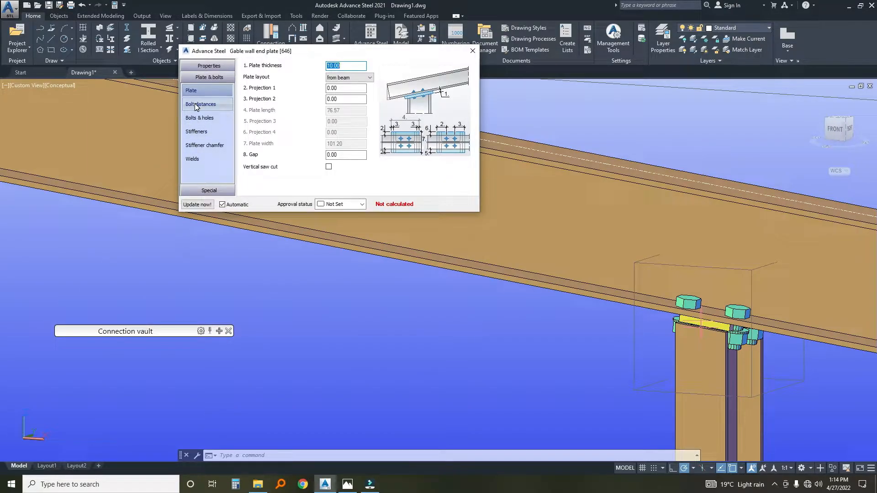
{"action": "left_click", "coordinate": [201, 91]}
{"action": "left_click", "coordinate": [201, 104]}
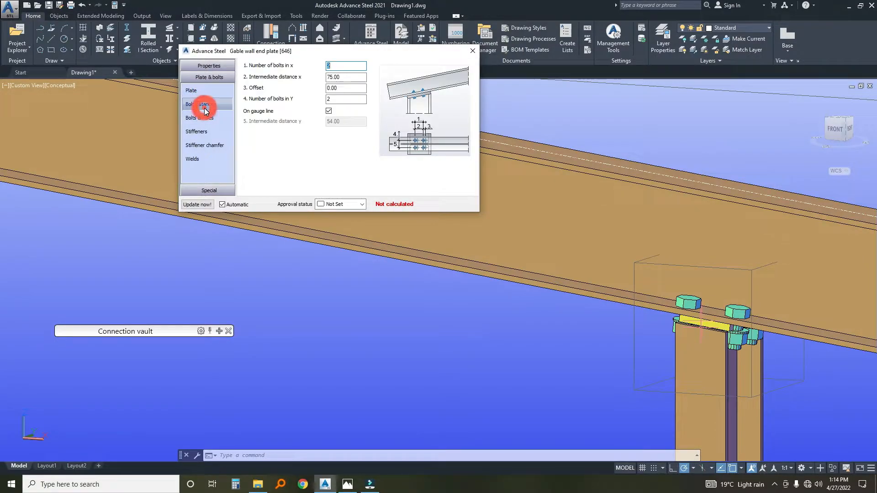
{"action": "left_click", "coordinate": [344, 78]}
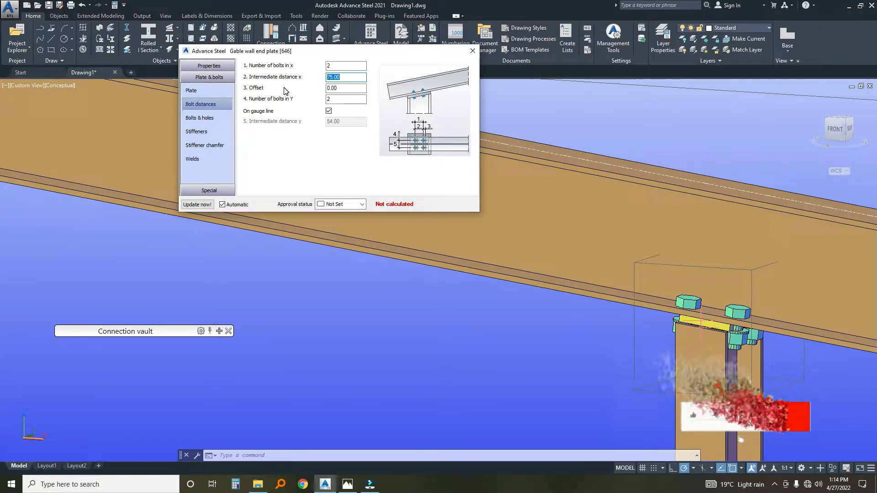
{"action": "left_click", "coordinate": [199, 118]}
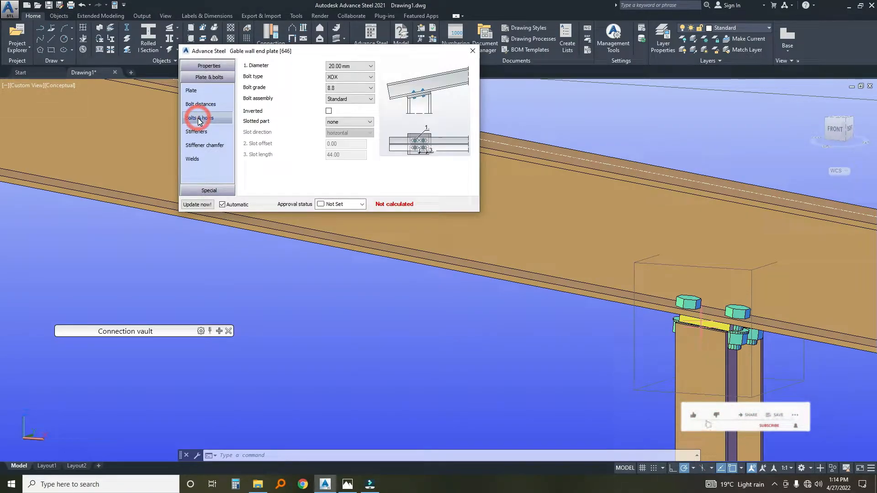
{"action": "left_click", "coordinate": [356, 66]}
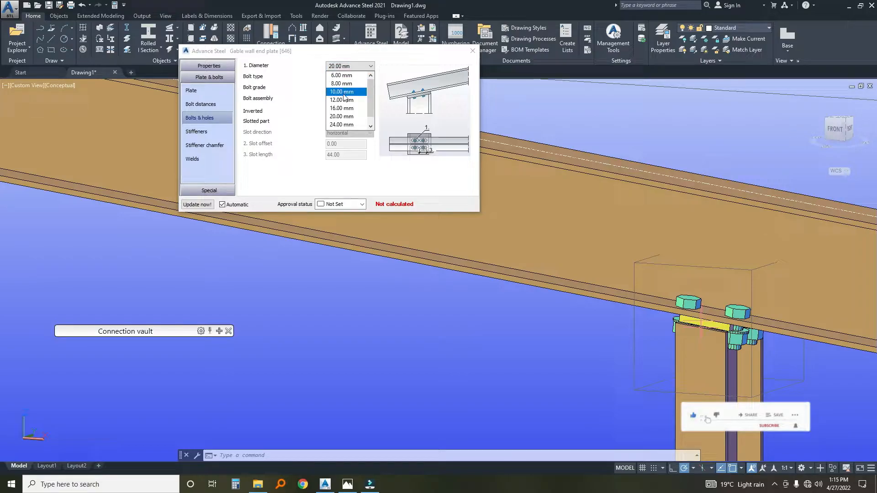
{"action": "left_click", "coordinate": [341, 109]}
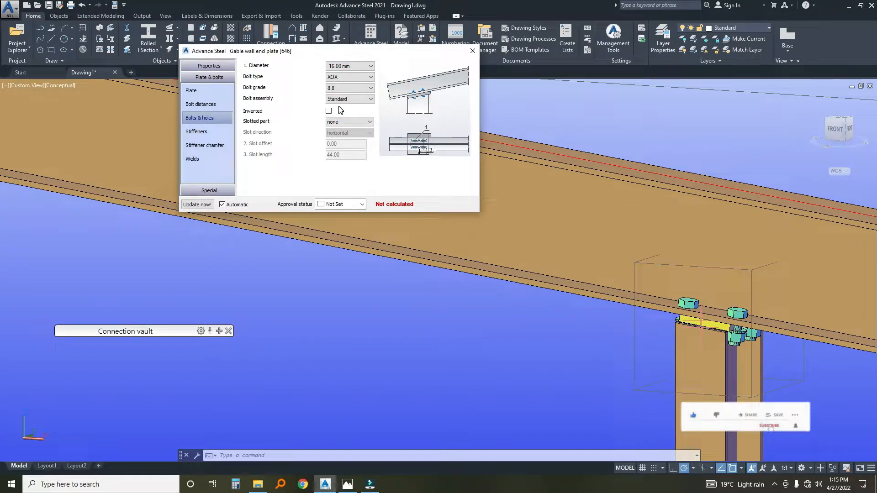
Add stiffeners of type full to the rafter above the gable post in the end plate joint.
{"action": "left_click", "coordinate": [191, 146]}
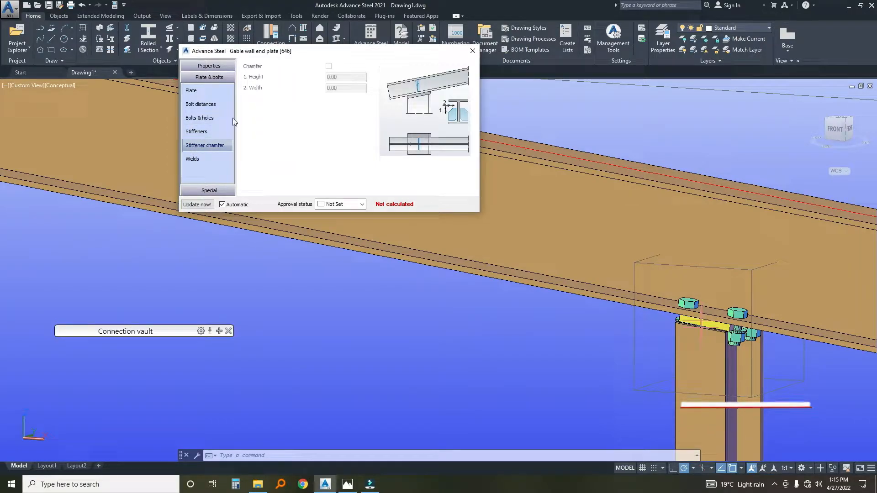
{"action": "left_click", "coordinate": [203, 133]}
{"action": "left_click", "coordinate": [338, 66]}
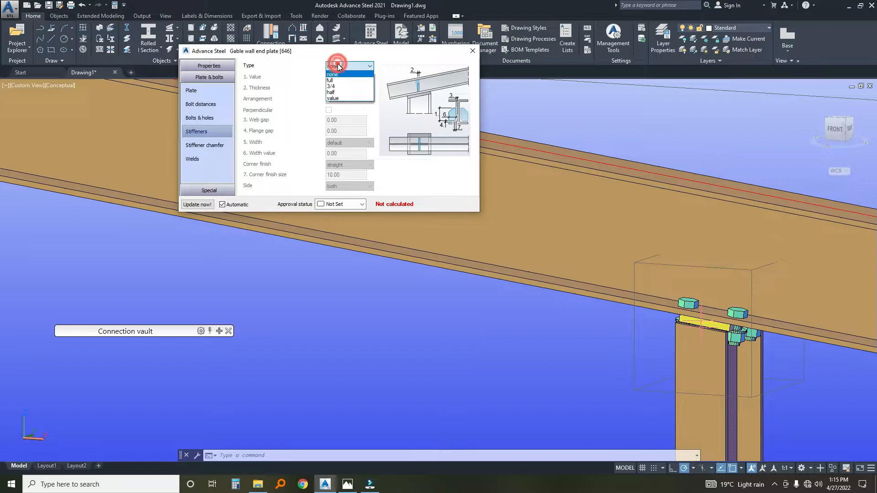
{"action": "left_click", "coordinate": [342, 81]}
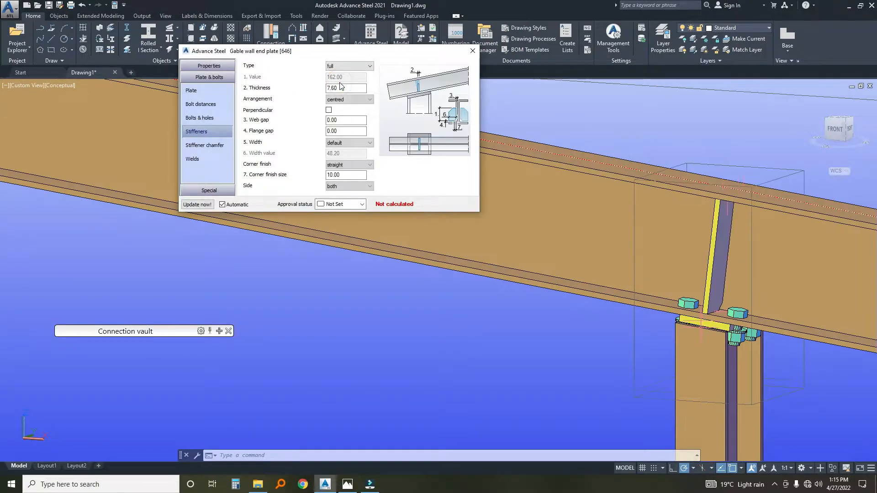
Set the intermediate distance x of the end plate bolts to 100.
{"action": "left_click", "coordinate": [200, 104]}
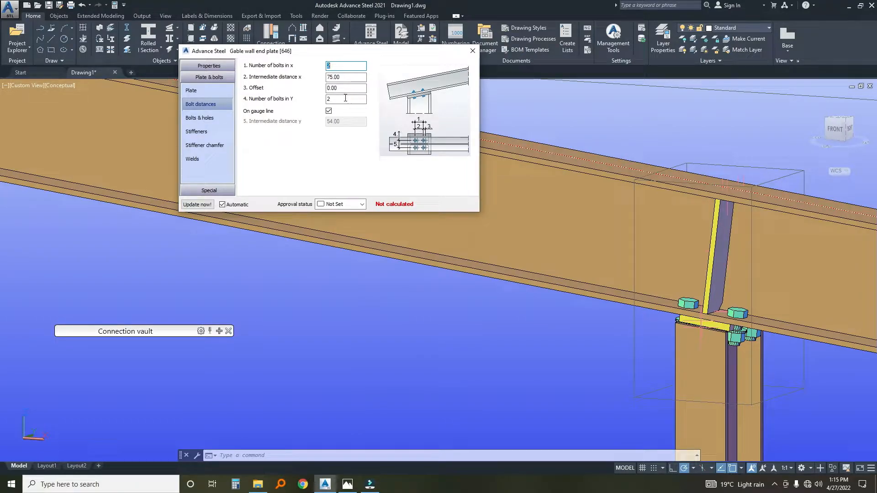
{"action": "key", "text": "Tab"}
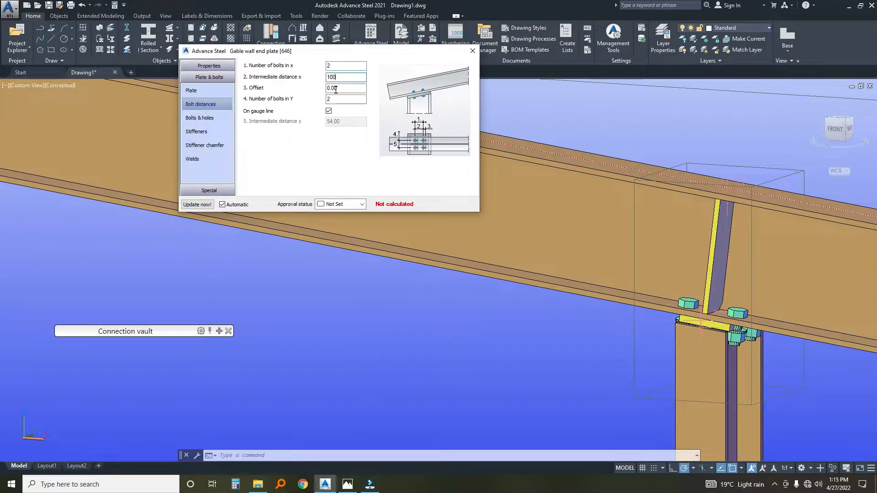
{"action": "key", "text": "Tab"}
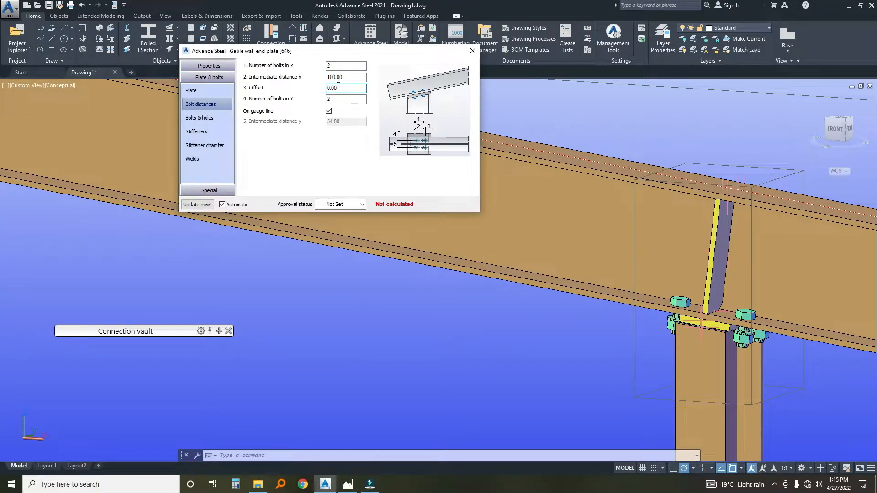
Extend the end plate by setting Projection 2 to 50 and Projection 1 to 25.
{"action": "left_click", "coordinate": [191, 90]}
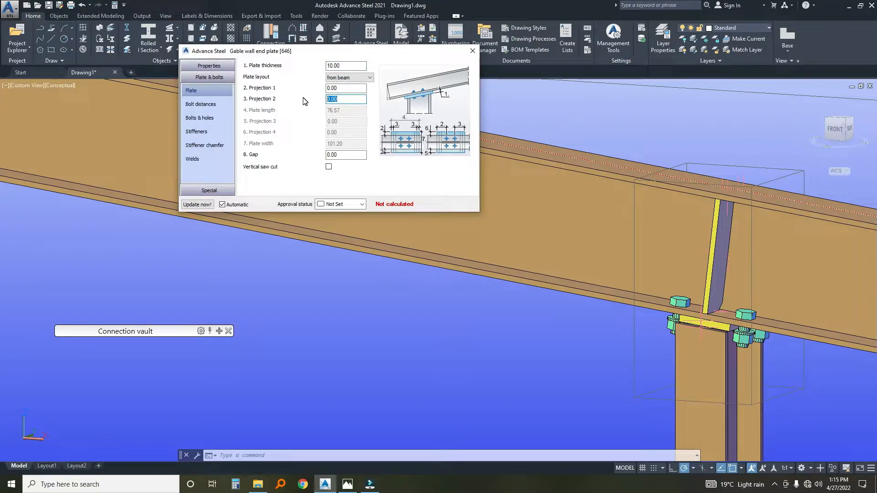
{"action": "left_click", "coordinate": [348, 89]}
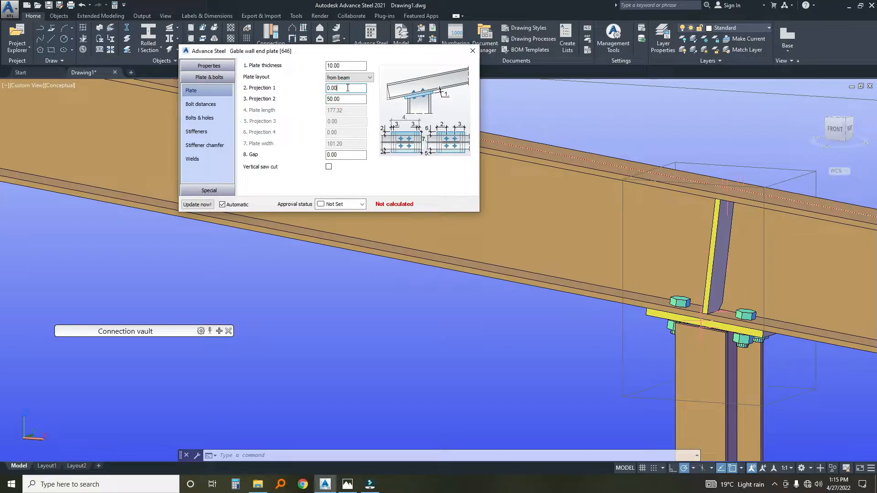
{"action": "scroll", "coordinate": [573, 218], "scroll_direction": "down", "scroll_amount": 3}
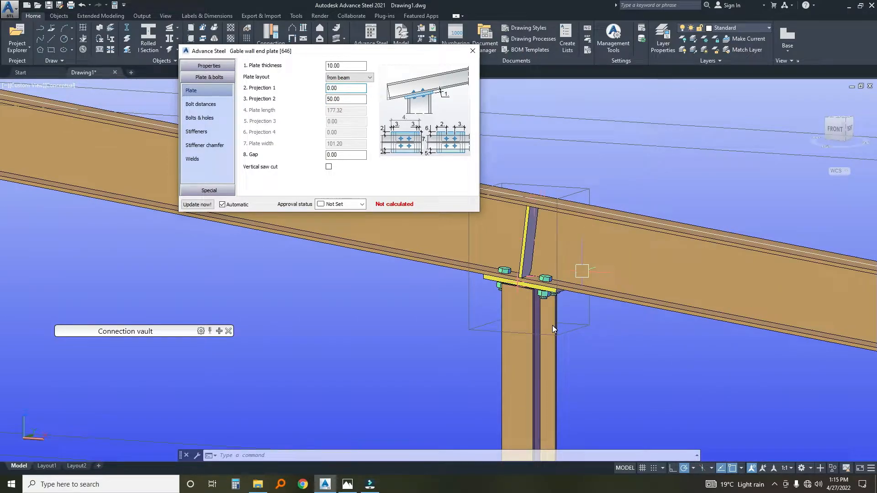
{"action": "left_click", "coordinate": [577, 322]}
{"action": "middle_click_drag", "start_coordinate": [549, 315], "coordinate": [615, 344], "text": "shift"}
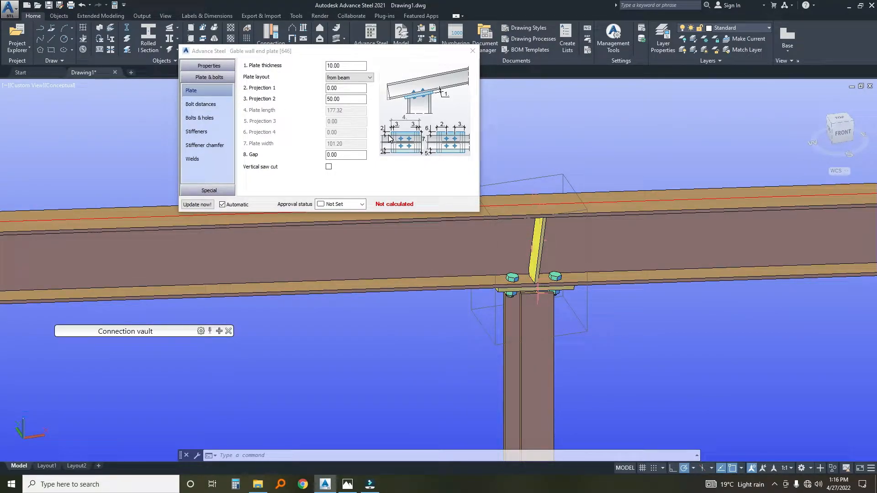
{"action": "left_click", "coordinate": [339, 89]}
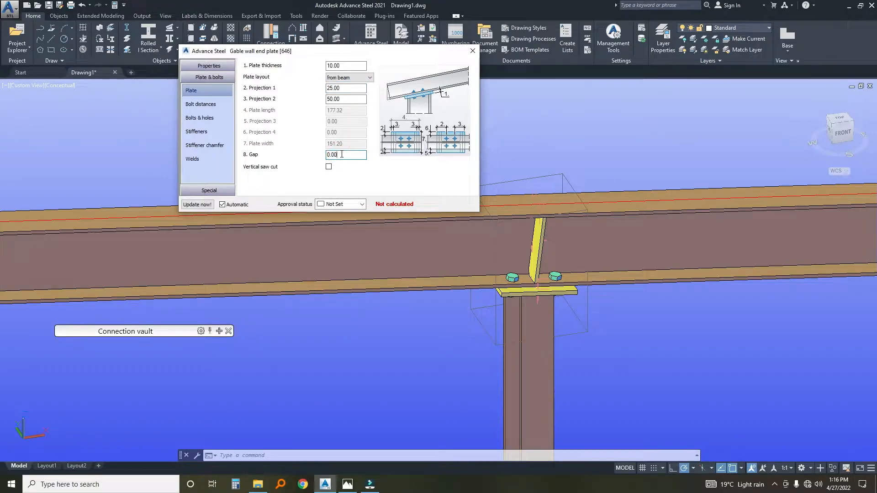
Close the gable wall end plate settings and propagate the joint to the matching gable post connections.
{"action": "scroll", "coordinate": [574, 298], "scroll_direction": "up", "scroll_amount": 5}
{"action": "middle_click_drag", "start_coordinate": [788, 391], "coordinate": [631, 286]}
{"action": "scroll", "coordinate": [651, 298], "scroll_direction": "up", "scroll_amount": 6}
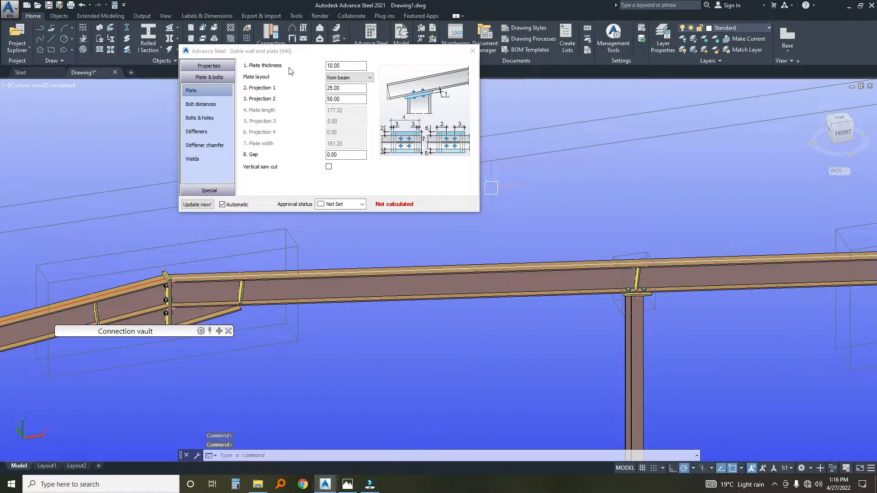
{"action": "left_click", "coordinate": [473, 50]}
{"action": "scroll", "coordinate": [612, 302], "scroll_direction": "up", "scroll_amount": 3}
{"action": "left_click", "coordinate": [651, 228]}
{"action": "right_click", "coordinate": [651, 228]}
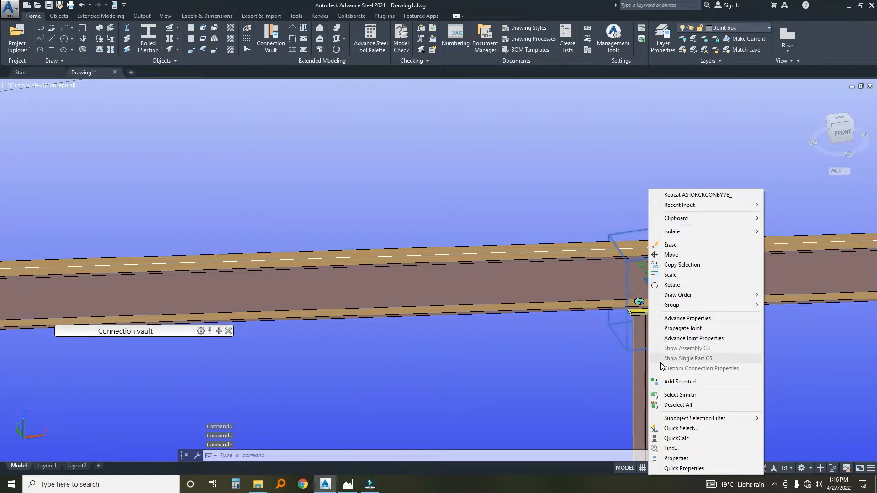
{"action": "left_click", "coordinate": [684, 329]}
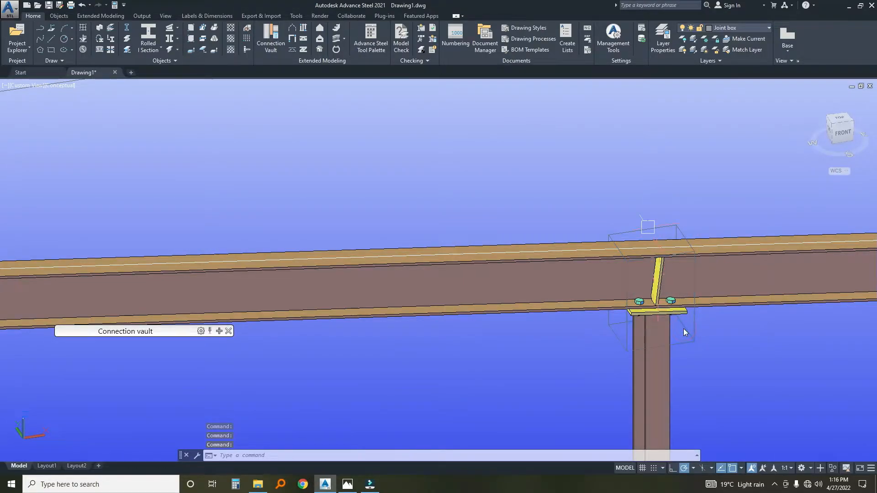
Examine the propagated gable post joint and the complete row of portal frames.
{"action": "scroll", "coordinate": [329, 247], "scroll_direction": "down", "scroll_amount": 5}
{"action": "scroll", "coordinate": [328, 247], "scroll_direction": "up", "scroll_amount": 3}
{"action": "scroll", "coordinate": [357, 236], "scroll_direction": "down", "scroll_amount": 7}
{"action": "scroll", "coordinate": [413, 297], "scroll_direction": "up", "scroll_amount": 5}
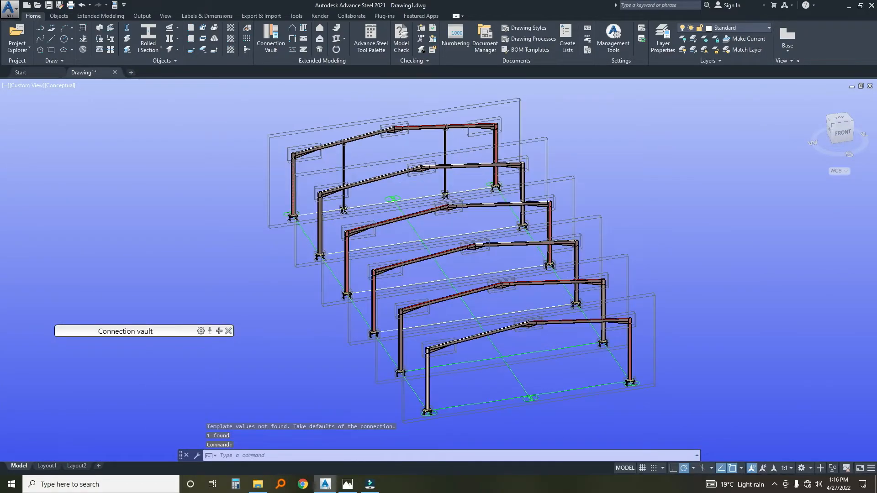
{"action": "scroll", "coordinate": [416, 329], "scroll_direction": "down", "scroll_amount": 3}
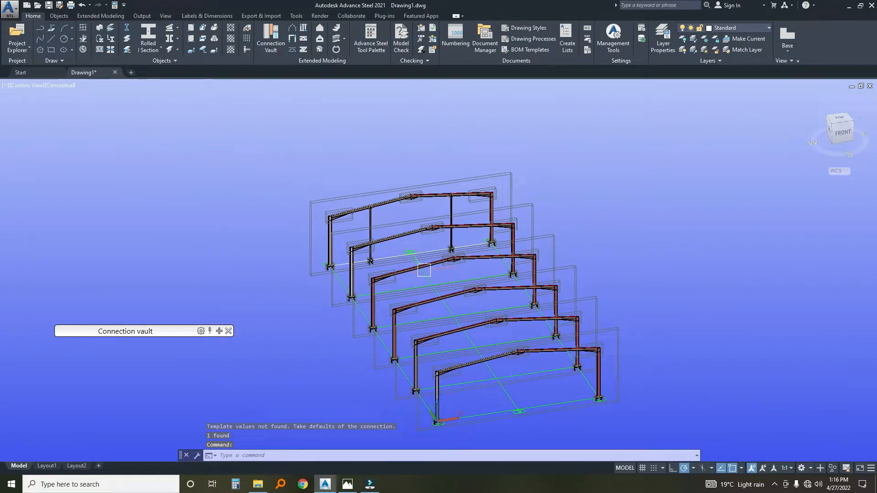
{"action": "scroll", "coordinate": [425, 255], "scroll_direction": "up", "scroll_amount": 3}
{"action": "middle_click_drag", "start_coordinate": [479, 337], "coordinate": [436, 360]}
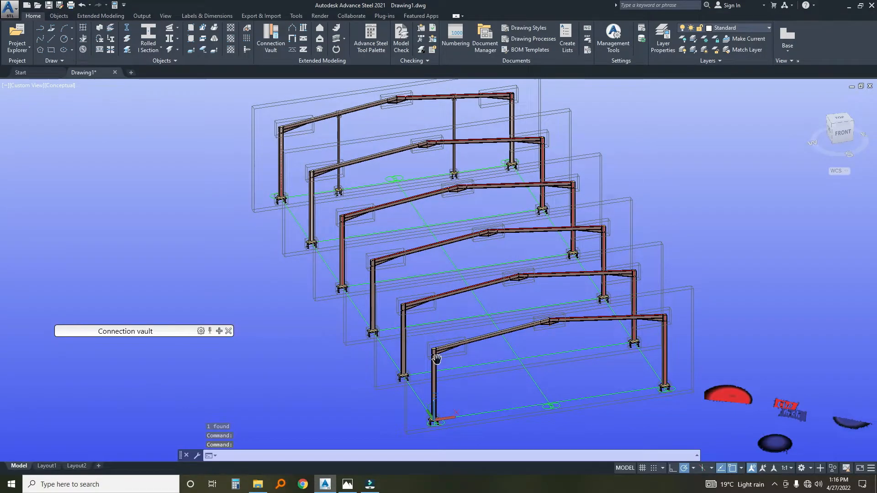
{"action": "scroll", "coordinate": [429, 352], "scroll_direction": "up", "scroll_amount": 3}
{"action": "scroll", "coordinate": [411, 354], "scroll_direction": "down", "scroll_amount": 5}
{"action": "scroll", "coordinate": [387, 308], "scroll_direction": "up", "scroll_amount": 2}
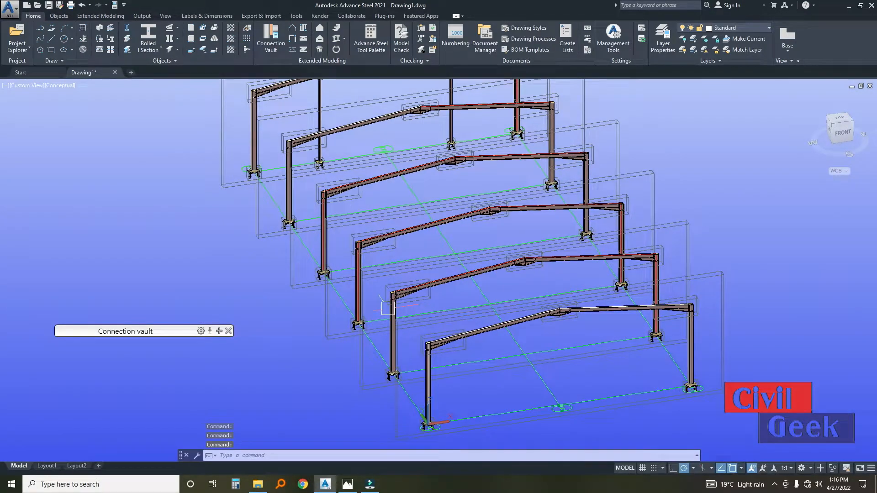
Draw a circular hollow section beam as an eaves strut between the column tops of the front two frames on grid line A.
{"action": "left_click", "coordinate": [151, 51]}
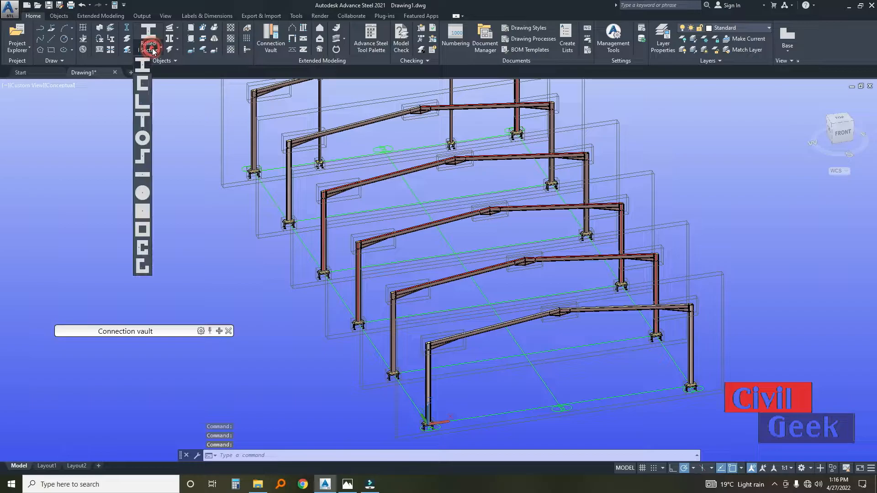
{"action": "left_click", "coordinate": [142, 138]}
{"action": "scroll", "coordinate": [450, 391], "scroll_direction": "up", "scroll_amount": 4}
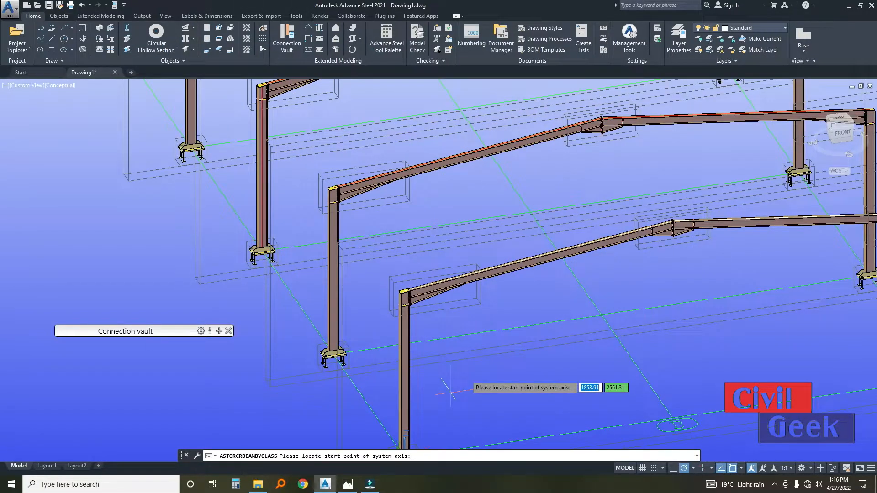
{"action": "scroll", "coordinate": [406, 298], "scroll_direction": "up", "scroll_amount": 5}
{"action": "left_click", "coordinate": [414, 305]}
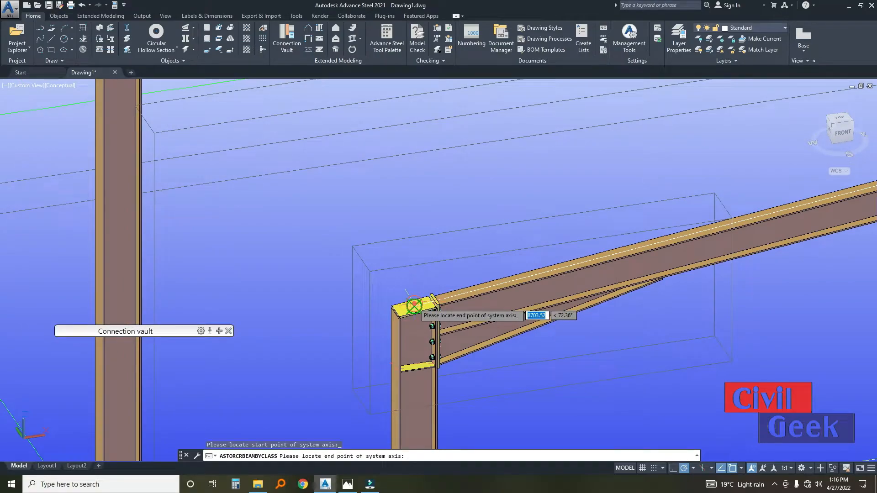
{"action": "scroll", "coordinate": [414, 305], "scroll_direction": "down", "scroll_amount": 5}
{"action": "scroll", "coordinate": [378, 289], "scroll_direction": "up", "scroll_amount": 6}
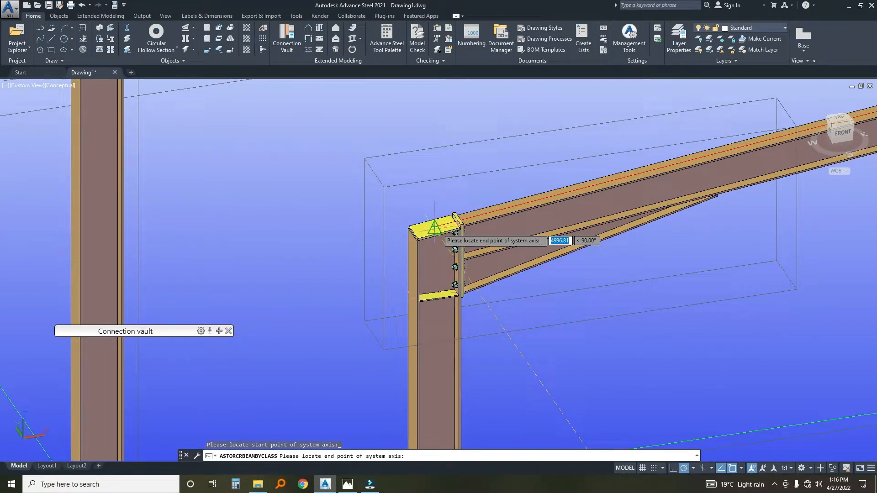
{"action": "scroll", "coordinate": [435, 228], "scroll_direction": "up", "scroll_amount": 3}
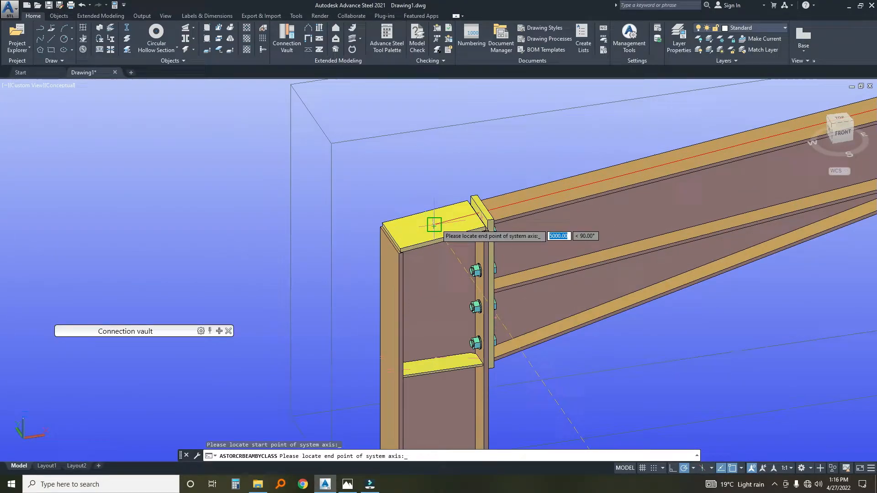
{"action": "left_click", "coordinate": [434, 225]}
{"action": "scroll", "coordinate": [434, 225], "scroll_direction": "down", "scroll_amount": 10}
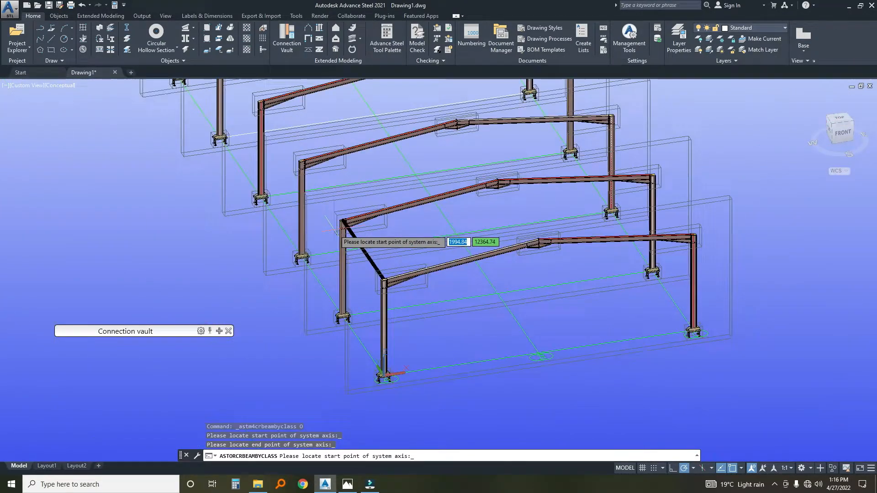
{"action": "middle_click_drag", "start_coordinate": [442, 244], "coordinate": [405, 259]}
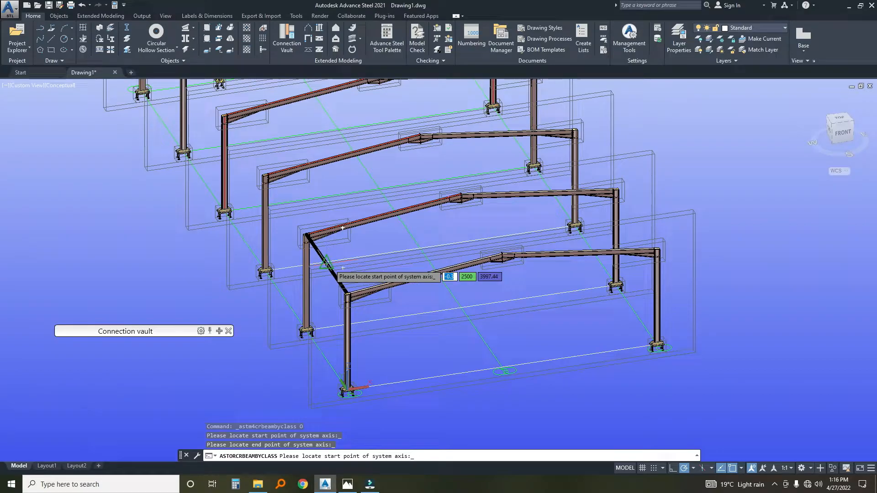
Set the new eaves strut's section to UK circular hollow section CHS101.6x4.
{"action": "key", "text": "Escape"}
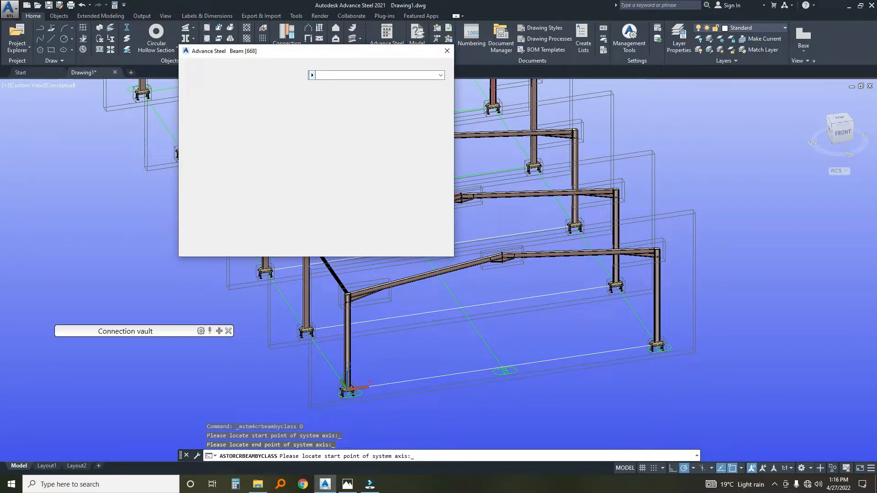
{"action": "left_click", "coordinate": [380, 75]}
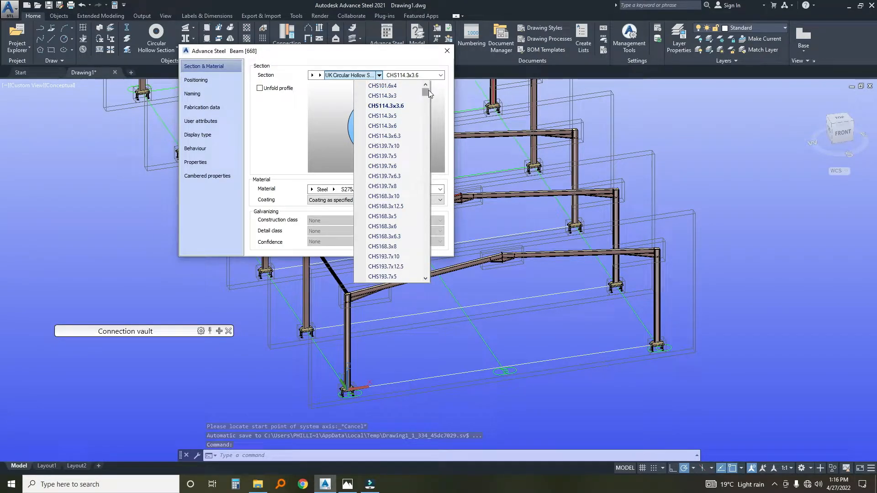
{"action": "left_click", "coordinate": [383, 86]}
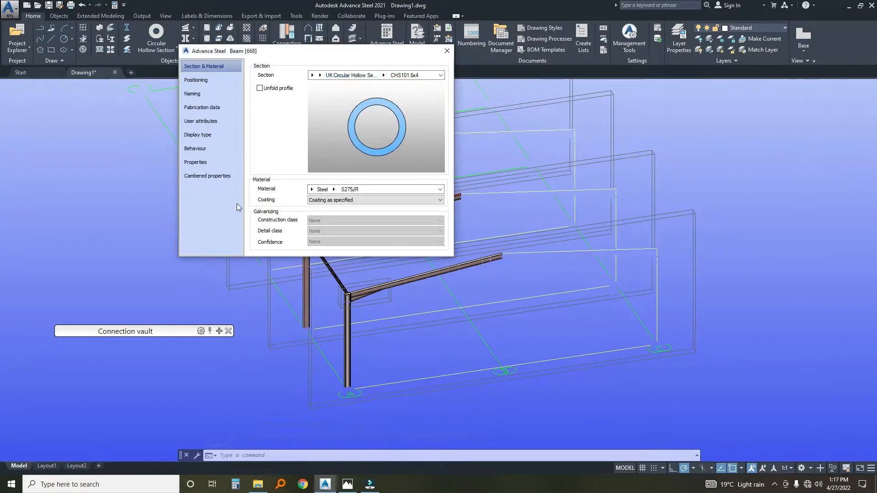
{"action": "left_click", "coordinate": [448, 51]}
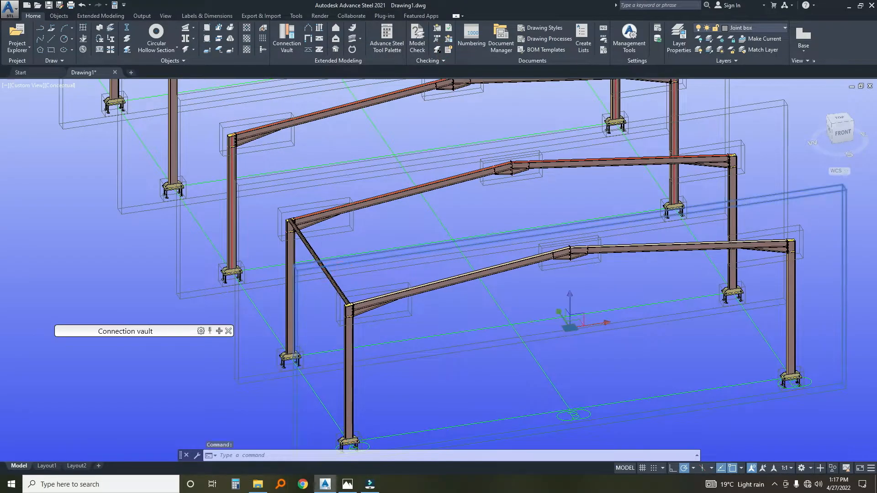
Mirror the eaves strut about the building's centre grid line B to the opposite columns, keeping the source object.
{"action": "scroll", "coordinate": [315, 267], "scroll_direction": "up", "scroll_amount": 3}
{"action": "key", "text": "Escape"}
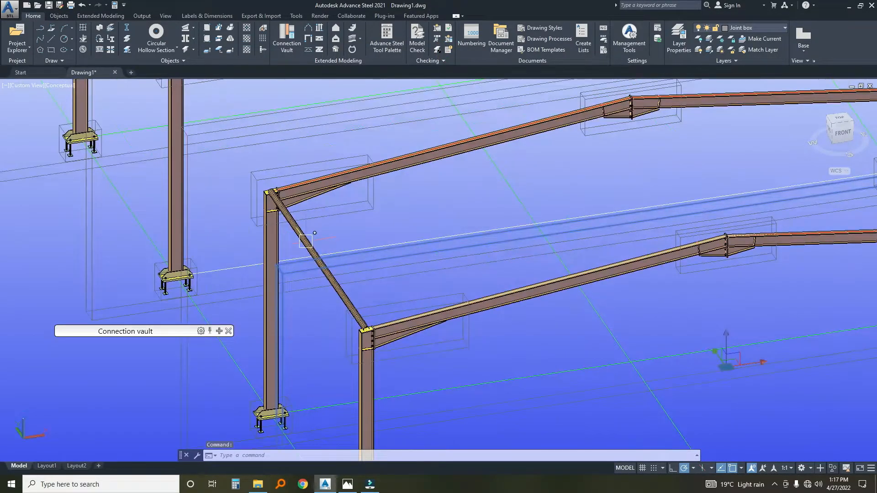
{"action": "left_click", "coordinate": [305, 241]}
{"action": "scroll", "coordinate": [303, 245], "scroll_direction": "down", "scroll_amount": 4}
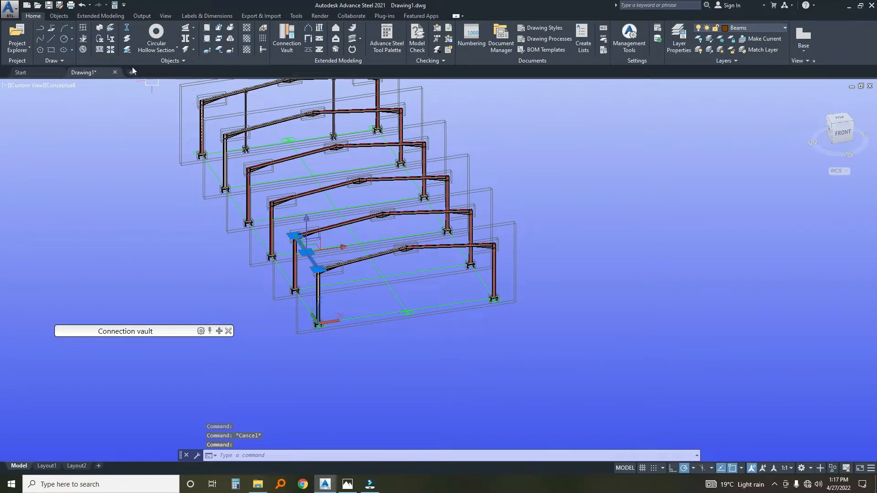
{"action": "left_click", "coordinate": [387, 38]}
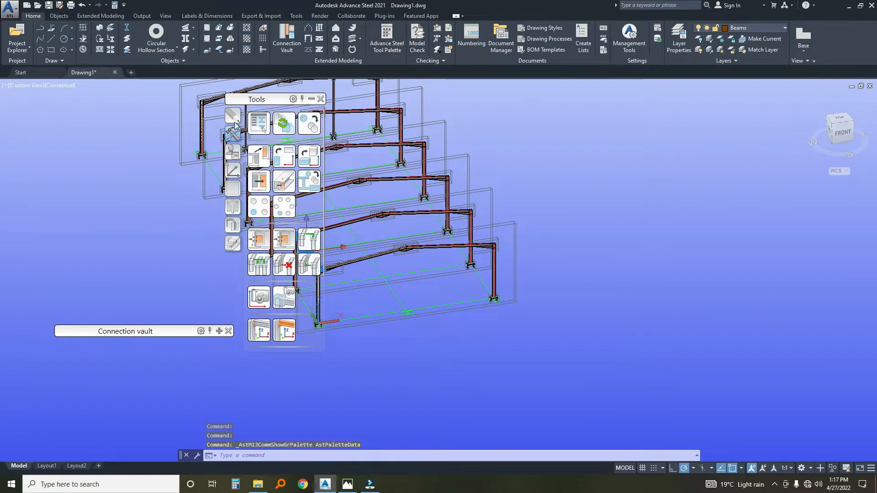
{"action": "left_click", "coordinate": [232, 116]}
{"action": "left_click", "coordinate": [283, 155]}
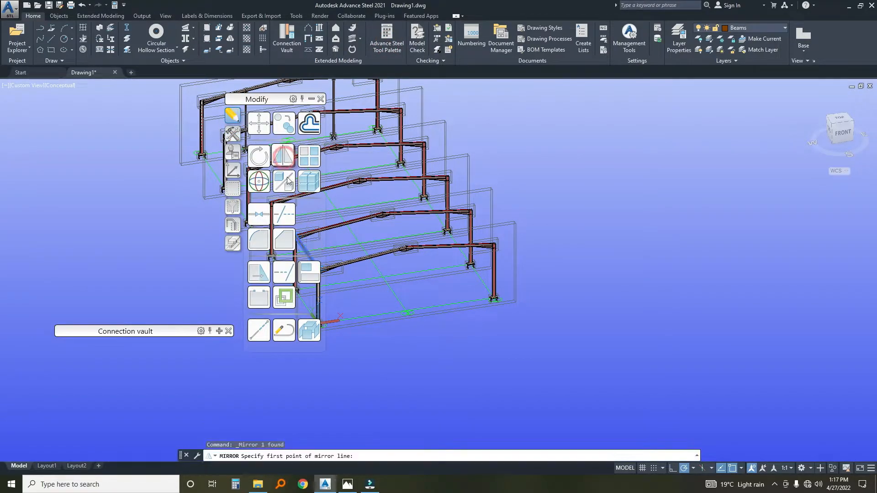
{"action": "scroll", "coordinate": [408, 325], "scroll_direction": "up", "scroll_amount": 1}
{"action": "left_click", "coordinate": [408, 309]}
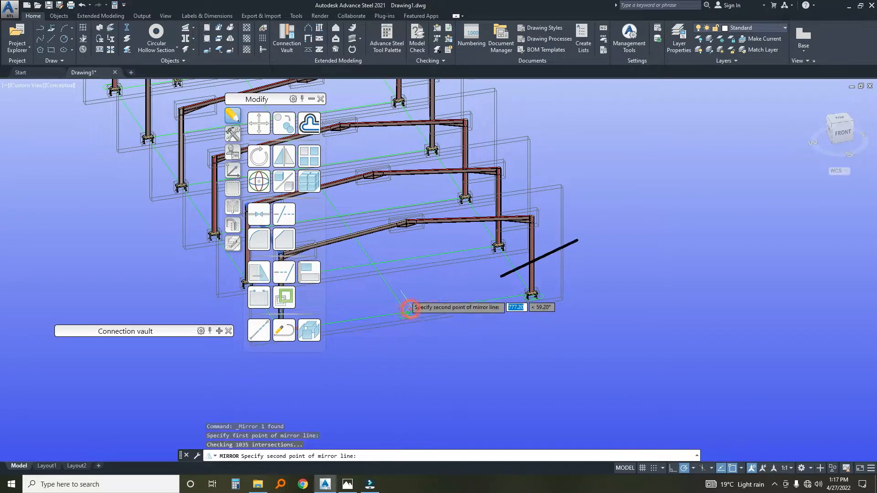
{"action": "left_click", "coordinate": [372, 261]}
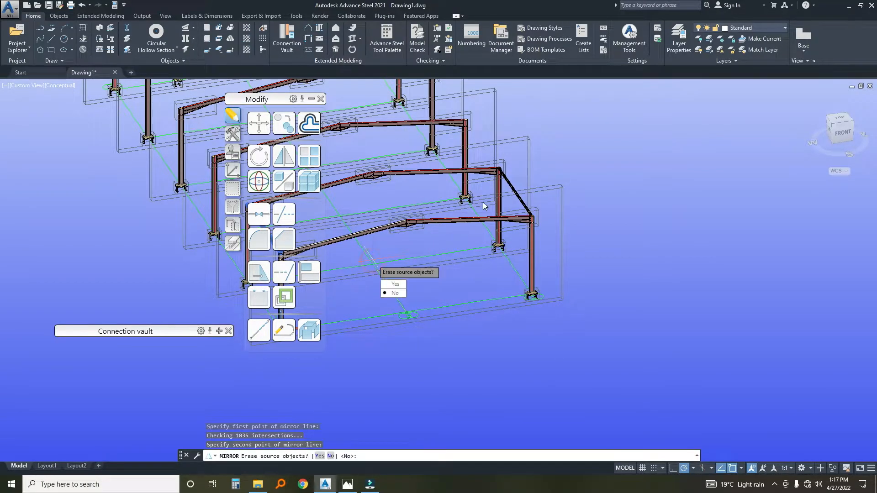
{"action": "left_click", "coordinate": [394, 293]}
Move both eaves struts vertically down by 180.
{"action": "scroll", "coordinate": [571, 175], "scroll_direction": "up", "scroll_amount": 6}
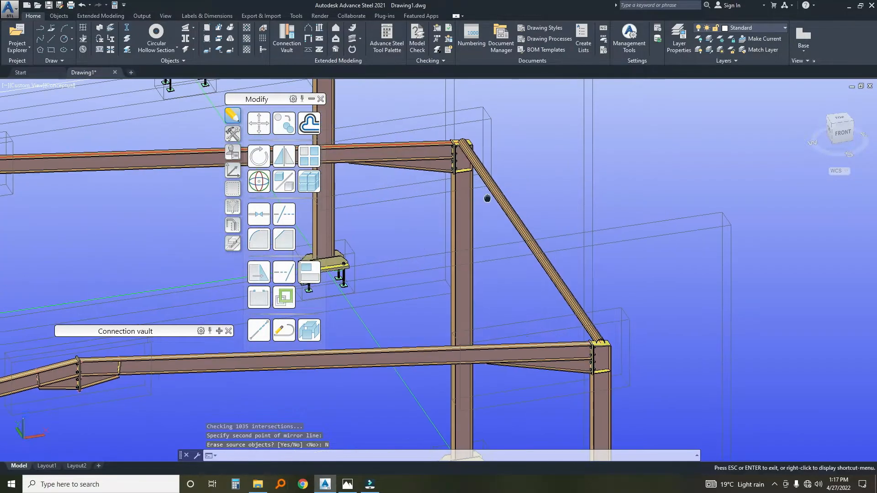
{"action": "left_click", "coordinate": [573, 175]}
{"action": "scroll", "coordinate": [411, 201], "scroll_direction": "down", "scroll_amount": 5}
{"action": "middle_click_drag", "start_coordinate": [377, 206], "coordinate": [698, 167]}
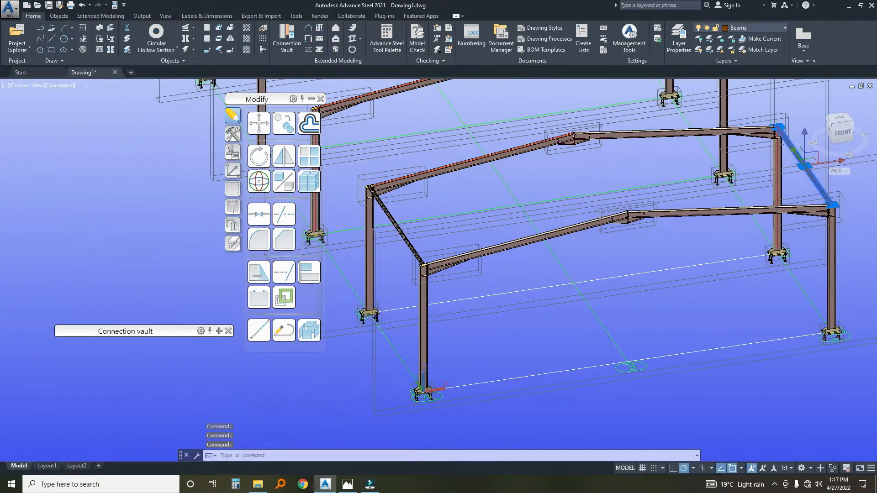
{"action": "scroll", "coordinate": [402, 217], "scroll_direction": "up", "scroll_amount": 2}
{"action": "scroll", "coordinate": [383, 201], "scroll_direction": "down", "scroll_amount": 5}
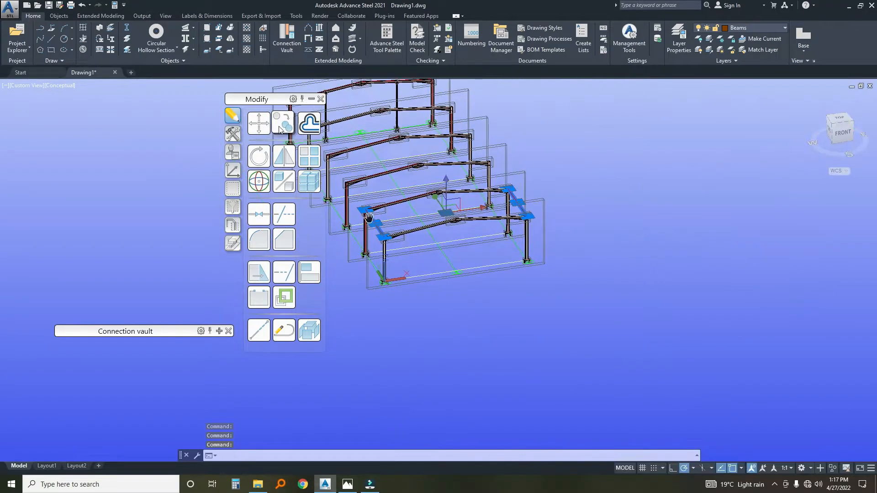
{"action": "left_click", "coordinate": [255, 125]}
{"action": "scroll", "coordinate": [490, 209], "scroll_direction": "up", "scroll_amount": 5}
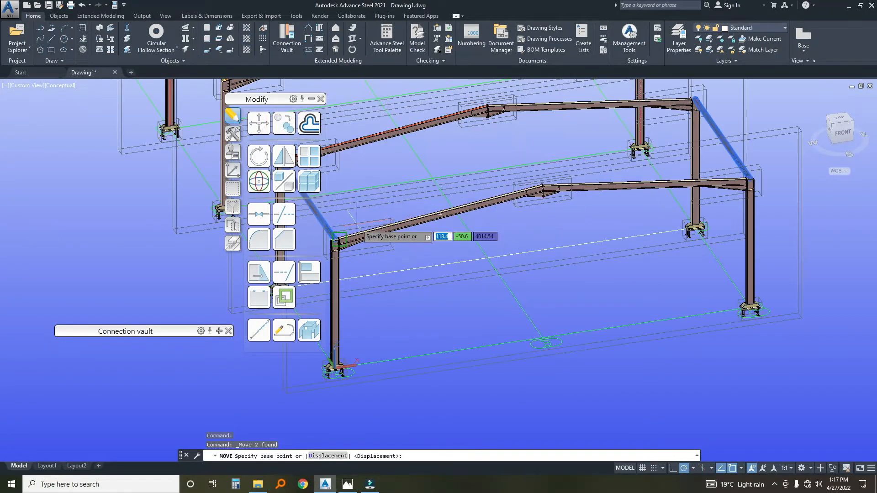
{"action": "scroll", "coordinate": [489, 208], "scroll_direction": "up", "scroll_amount": 3}
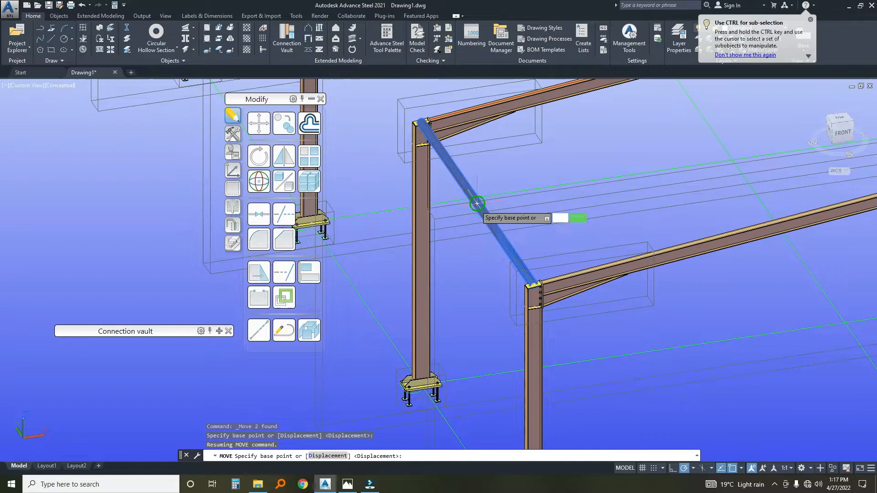
{"action": "left_click", "coordinate": [477, 204]}
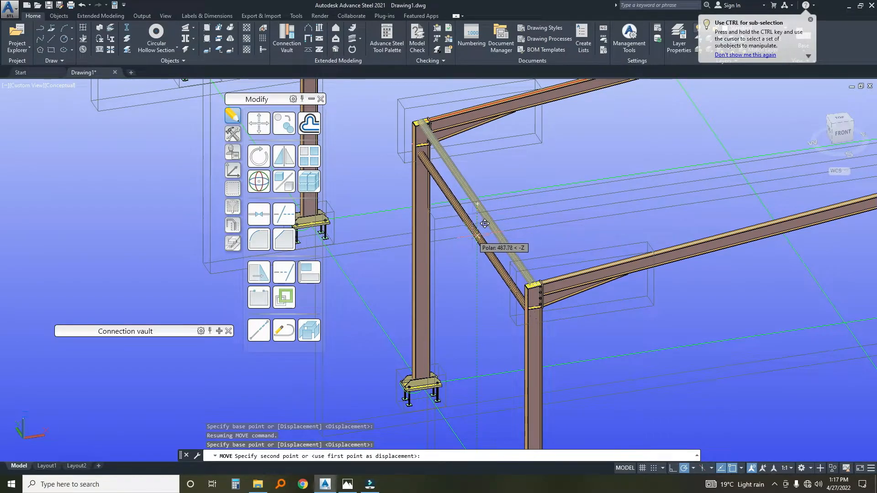
{"action": "type", "text": "1"}
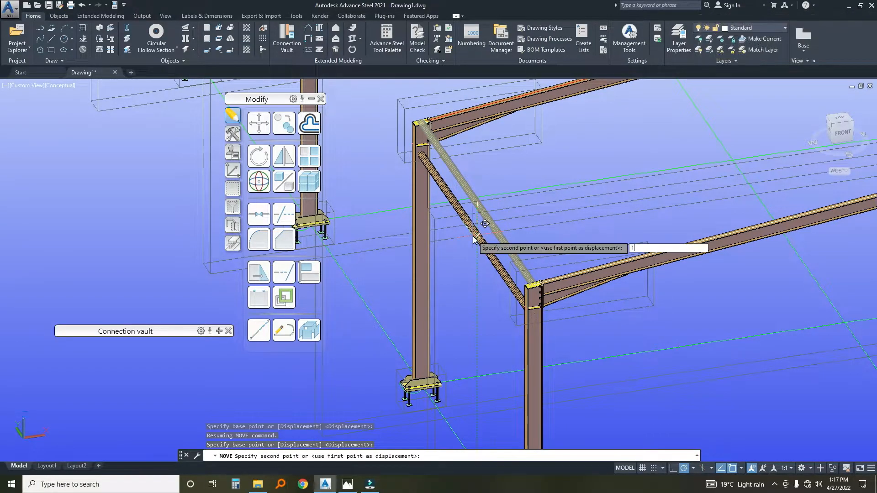
{"action": "type", "text": "80"}
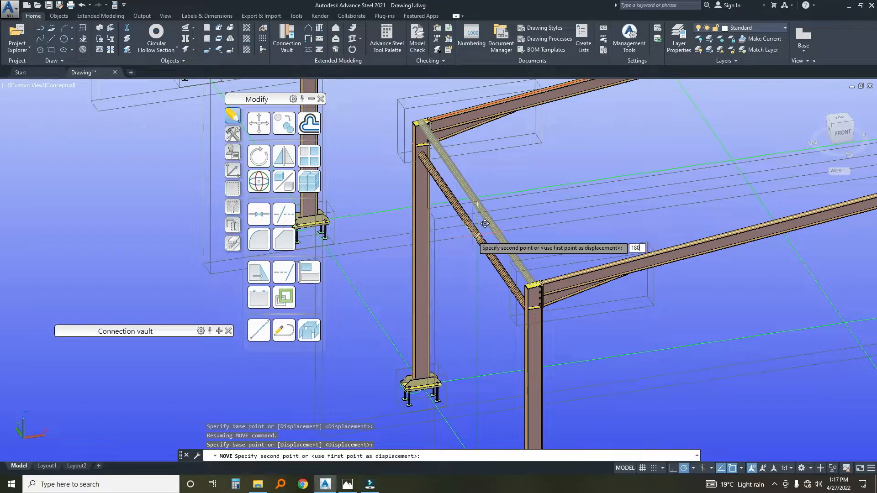
{"action": "key", "text": "Return"}
{"action": "scroll", "coordinate": [427, 219], "scroll_direction": "down", "scroll_amount": 6}
{"action": "scroll", "coordinate": [602, 181], "scroll_direction": "up", "scroll_amount": 7}
{"action": "scroll", "coordinate": [601, 181], "scroll_direction": "down", "scroll_amount": 5}
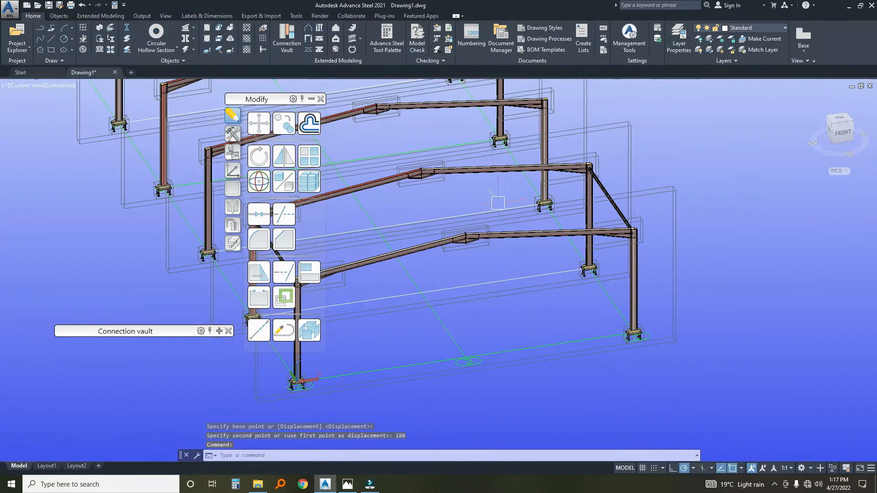
Copy both eaves struts, including additional connections, 4 times at 5000 spacing in Y, picking the spacing along the centre grid line B.
{"action": "left_click", "coordinate": [384, 255]}
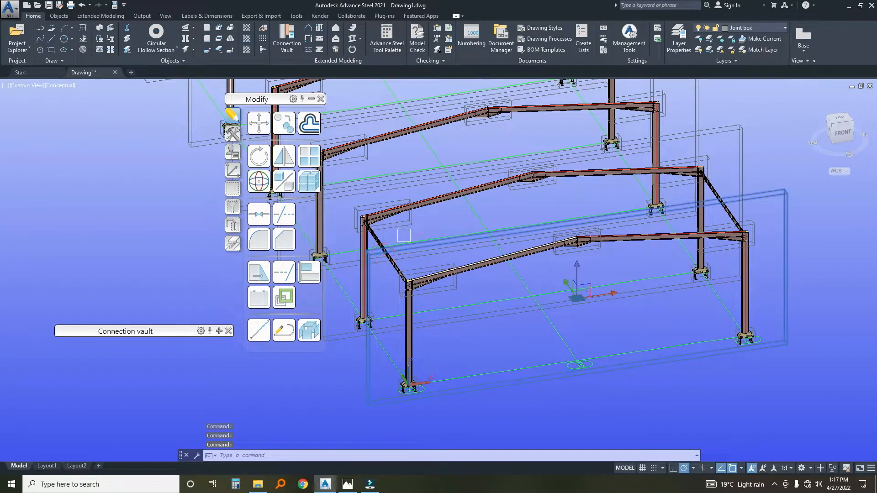
{"action": "key", "text": "Escape"}
{"action": "scroll", "coordinate": [365, 230], "scroll_direction": "up", "scroll_amount": 4}
{"action": "left_click", "coordinate": [395, 250]}
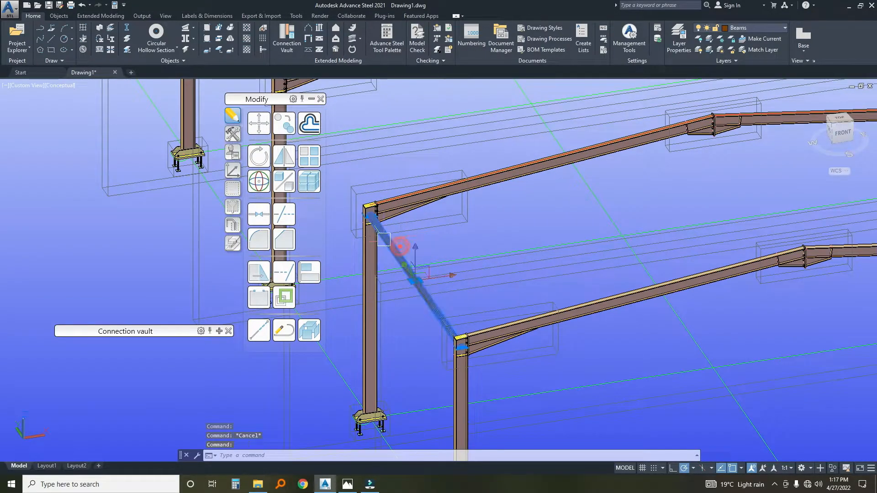
{"action": "scroll", "coordinate": [380, 237], "scroll_direction": "down", "scroll_amount": 8}
{"action": "scroll", "coordinate": [348, 238], "scroll_direction": "down", "scroll_amount": 4}
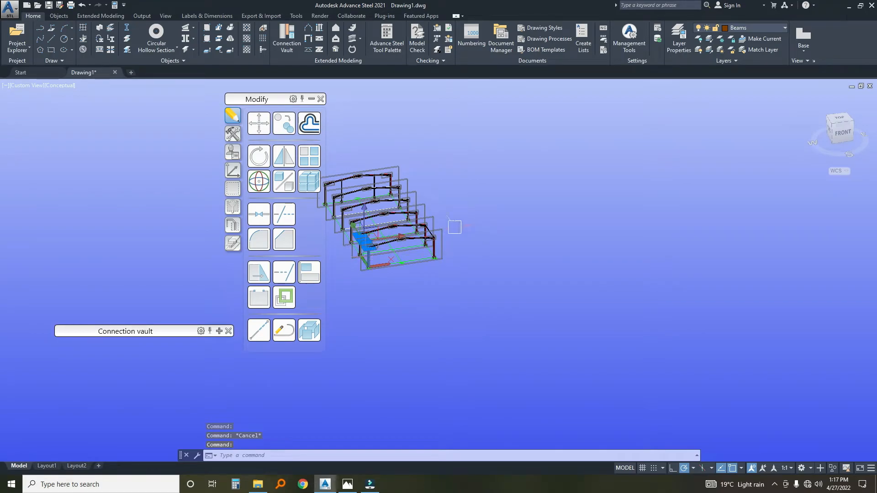
{"action": "scroll", "coordinate": [425, 228], "scroll_direction": "up", "scroll_amount": 8}
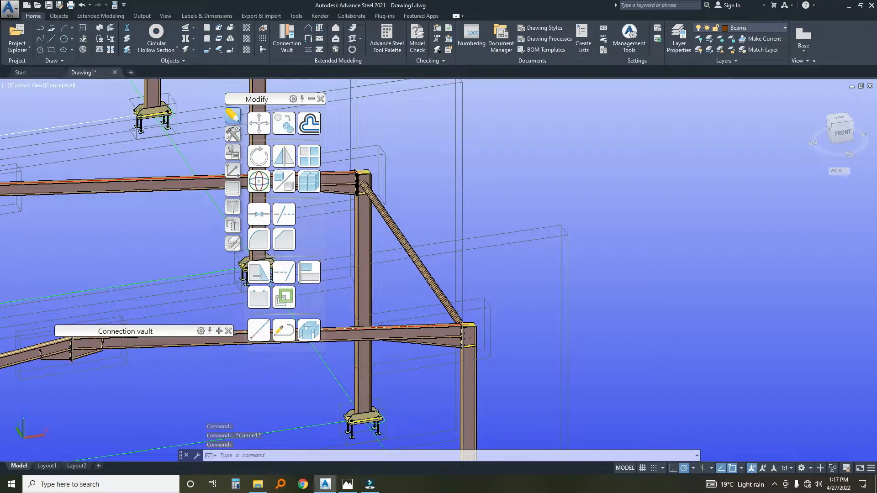
{"action": "scroll", "coordinate": [427, 227], "scroll_direction": "down", "scroll_amount": 5}
{"action": "middle_click_drag", "start_coordinate": [395, 235], "coordinate": [431, 226]}
{"action": "scroll", "coordinate": [431, 228], "scroll_direction": "up", "scroll_amount": 2}
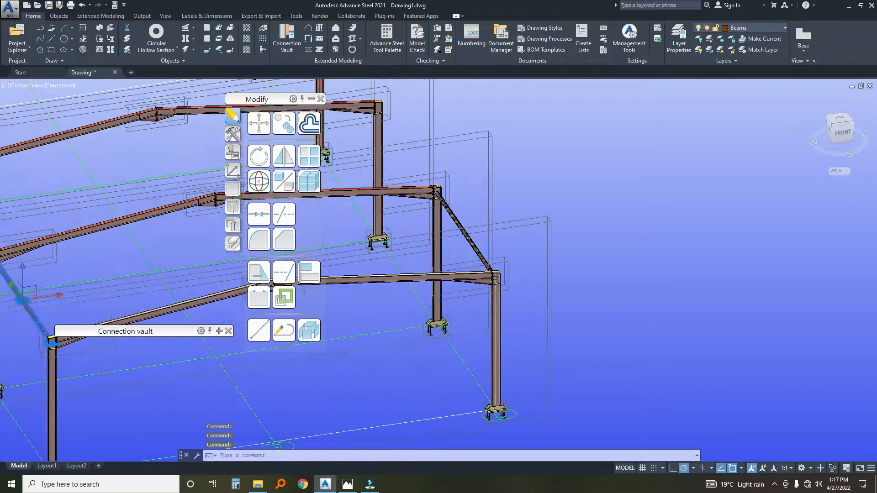
{"action": "scroll", "coordinate": [437, 220], "scroll_direction": "up", "scroll_amount": 2}
{"action": "scroll", "coordinate": [436, 196], "scroll_direction": "down", "scroll_amount": 5}
{"action": "middle_click_drag", "start_coordinate": [425, 207], "coordinate": [501, 207]}
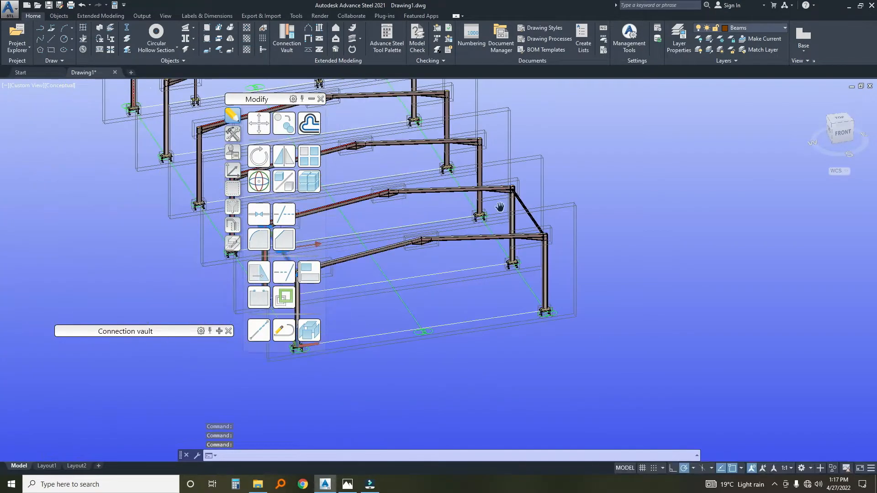
{"action": "scroll", "coordinate": [499, 207], "scroll_direction": "up", "scroll_amount": 3}
{"action": "left_click", "coordinate": [518, 217]}
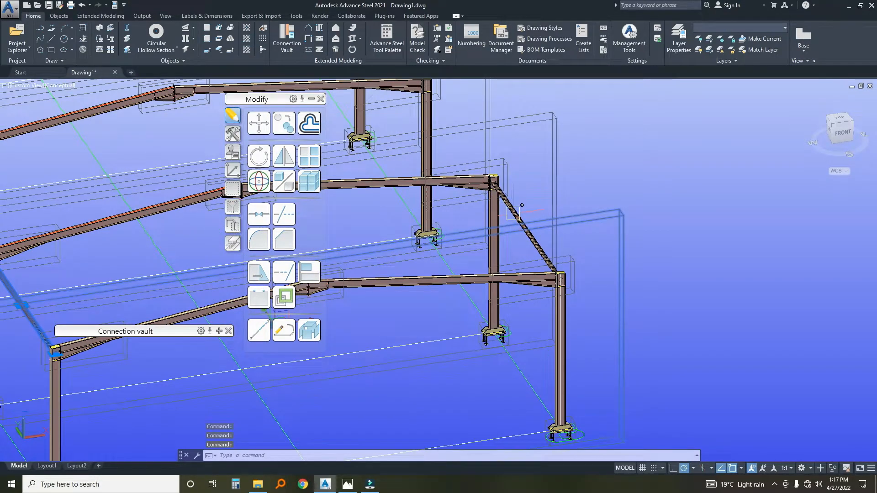
{"action": "key", "text": "Escape"}
{"action": "left_click", "coordinate": [513, 210]}
{"action": "scroll", "coordinate": [509, 213], "scroll_direction": "down", "scroll_amount": 4}
{"action": "middle_click_drag", "start_coordinate": [508, 212], "coordinate": [633, 207]}
{"action": "scroll", "coordinate": [565, 213], "scroll_direction": "up", "scroll_amount": 6}
{"action": "scroll", "coordinate": [443, 235], "scroll_direction": "down", "scroll_amount": 2}
{"action": "middle_click_drag", "start_coordinate": [443, 235], "coordinate": [618, 212]}
{"action": "scroll", "coordinate": [352, 246], "scroll_direction": "up", "scroll_amount": 2}
{"action": "left_click", "coordinate": [336, 250]}
{"action": "scroll", "coordinate": [396, 240], "scroll_direction": "down", "scroll_amount": 4}
{"action": "middle_click_drag", "start_coordinate": [399, 237], "coordinate": [554, 261]}
{"action": "scroll", "coordinate": [556, 261], "scroll_direction": "down", "scroll_amount": 4}
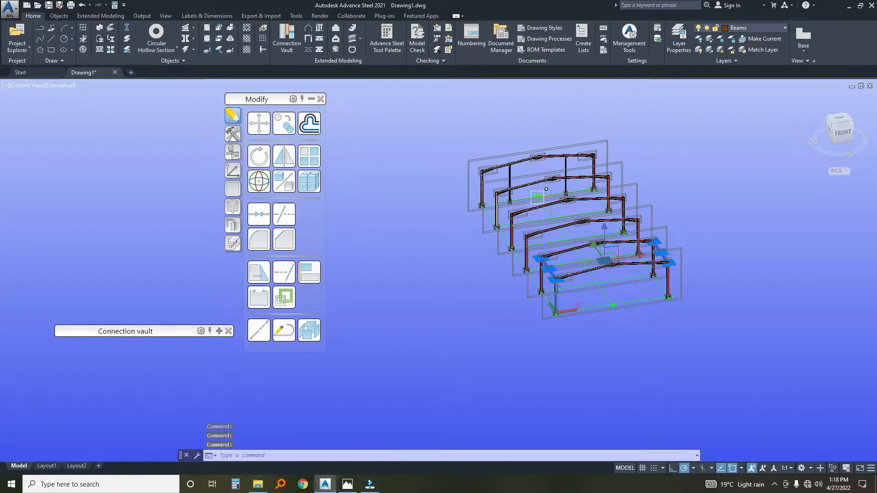
{"action": "left_click", "coordinate": [234, 136]}
{"action": "left_click", "coordinate": [285, 124]}
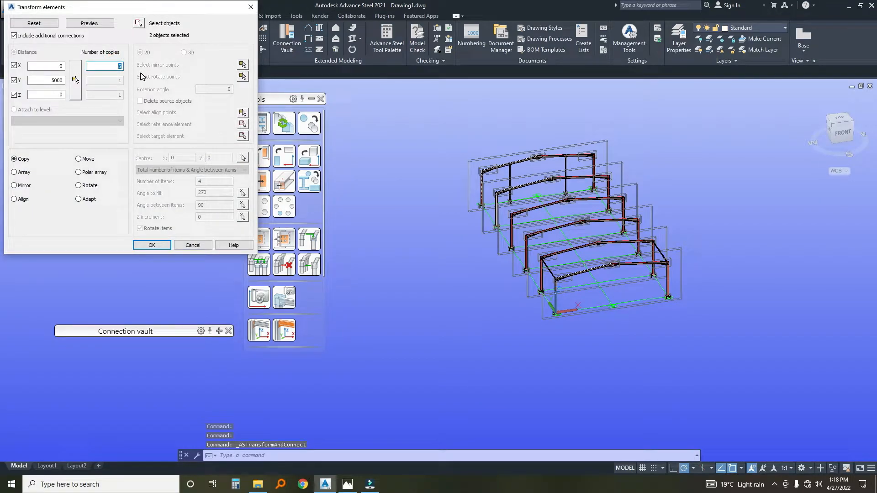
{"action": "left_click", "coordinate": [74, 80]}
{"action": "scroll", "coordinate": [498, 256], "scroll_direction": "up", "scroll_amount": 3}
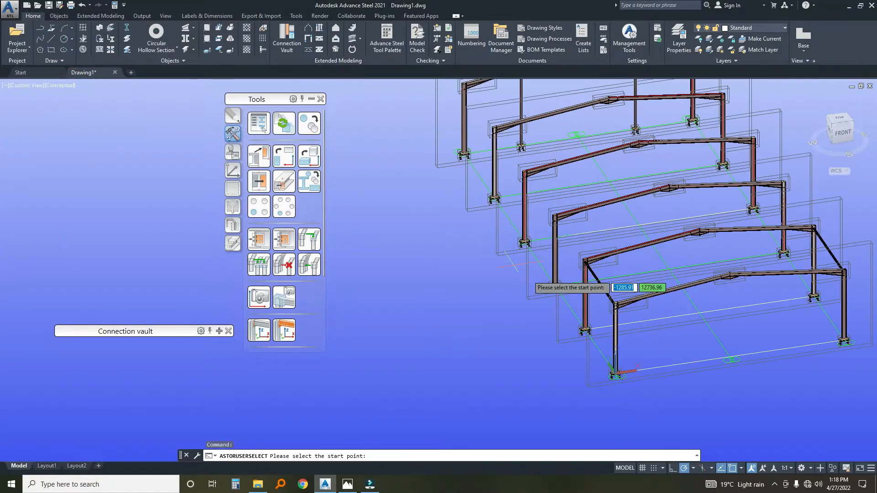
{"action": "left_click", "coordinate": [731, 357]}
{"action": "scroll", "coordinate": [731, 358], "scroll_direction": "up", "scroll_amount": 5}
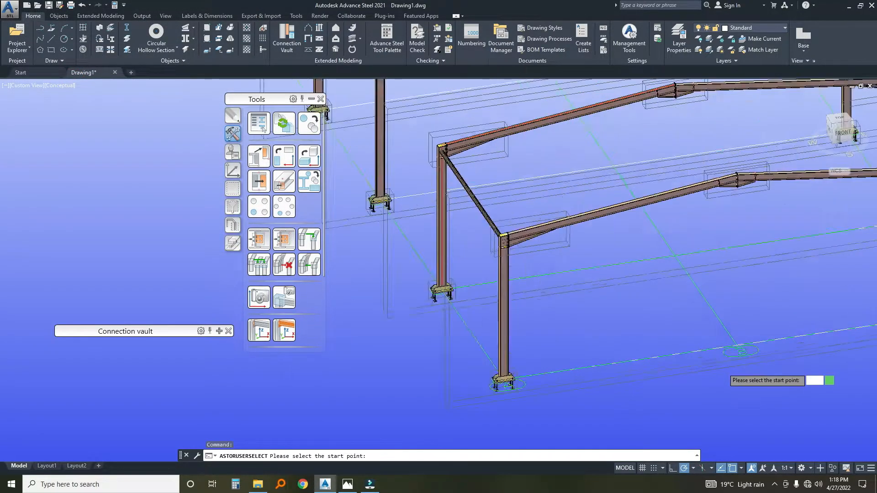
{"action": "middle_click_drag", "start_coordinate": [660, 238], "coordinate": [660, 270]}
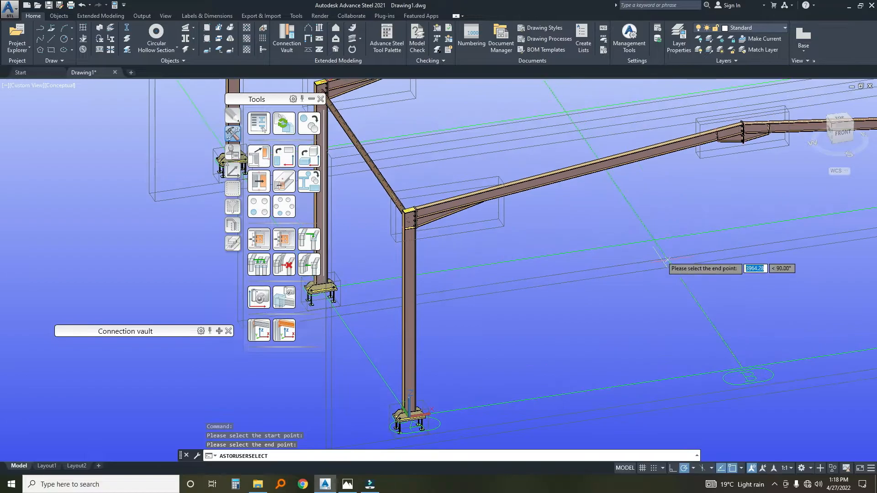
{"action": "left_click", "coordinate": [654, 241]}
{"action": "scroll", "coordinate": [653, 241], "scroll_direction": "down", "scroll_amount": 4}
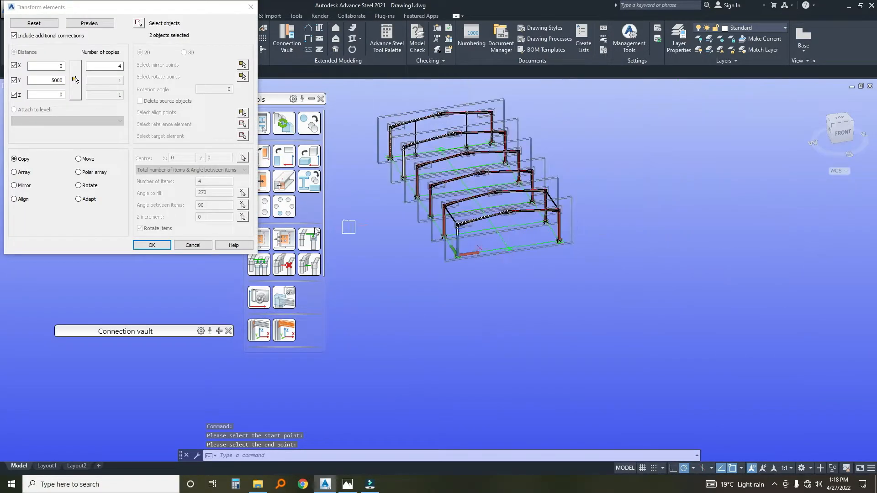
{"action": "left_click", "coordinate": [152, 245]}
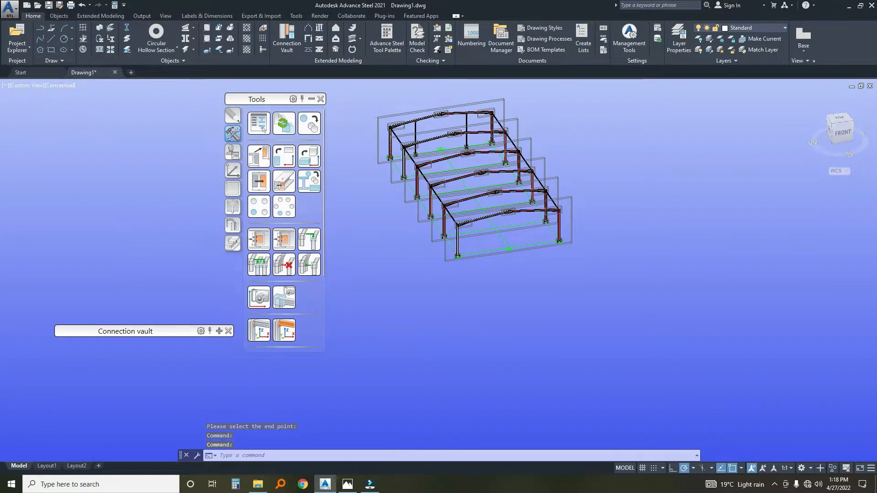
Close the Tools palette and expand the Connection vault at the end-plate connections in the Tube connections category.
{"action": "scroll", "coordinate": [179, 242], "scroll_direction": "up", "scroll_amount": 4}
{"action": "middle_click_drag", "start_coordinate": [537, 177], "coordinate": [464, 281]}
{"action": "middle_click_drag", "start_coordinate": [652, 254], "coordinate": [621, 266]}
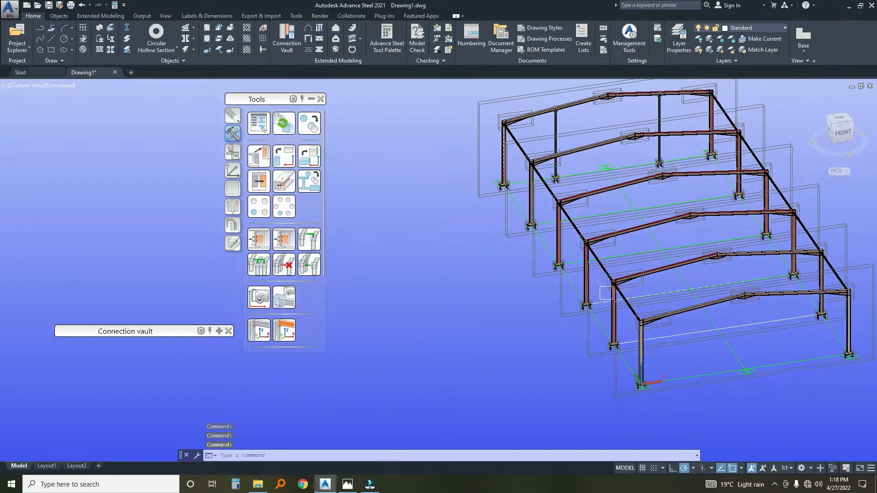
{"action": "scroll", "coordinate": [606, 293], "scroll_direction": "up", "scroll_amount": 6}
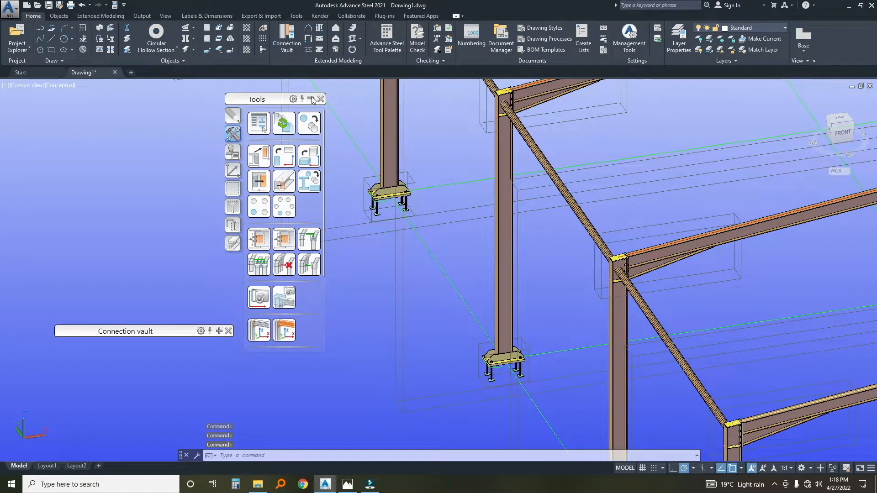
{"action": "left_click", "coordinate": [321, 99]}
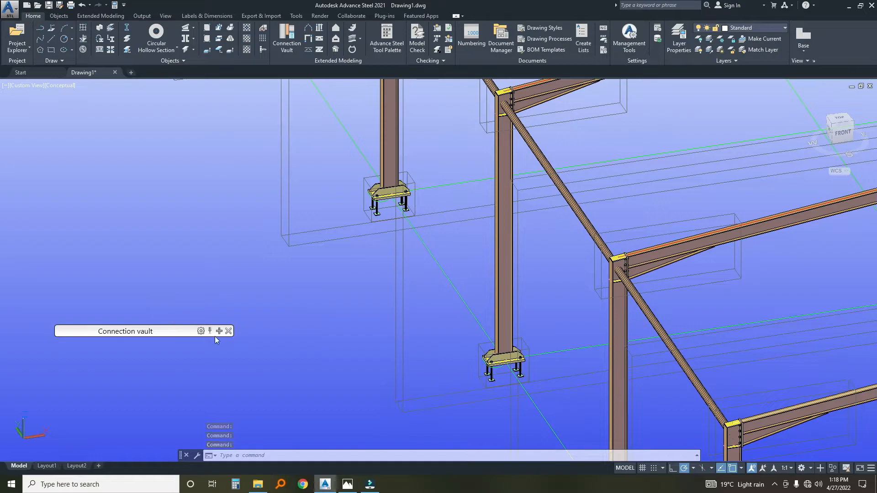
{"action": "left_click_drag", "start_coordinate": [177, 333], "coordinate": [224, 232]}
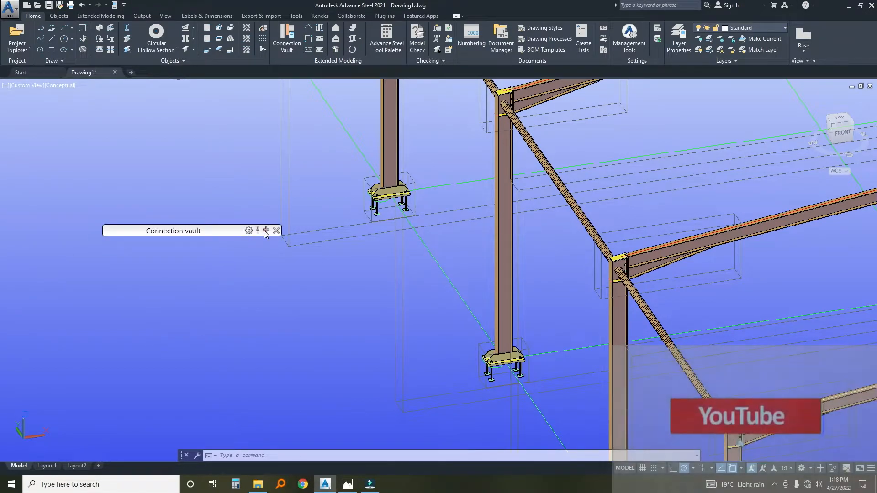
{"action": "left_click", "coordinate": [266, 231]}
{"action": "left_click_drag", "start_coordinate": [167, 232], "coordinate": [168, 104]}
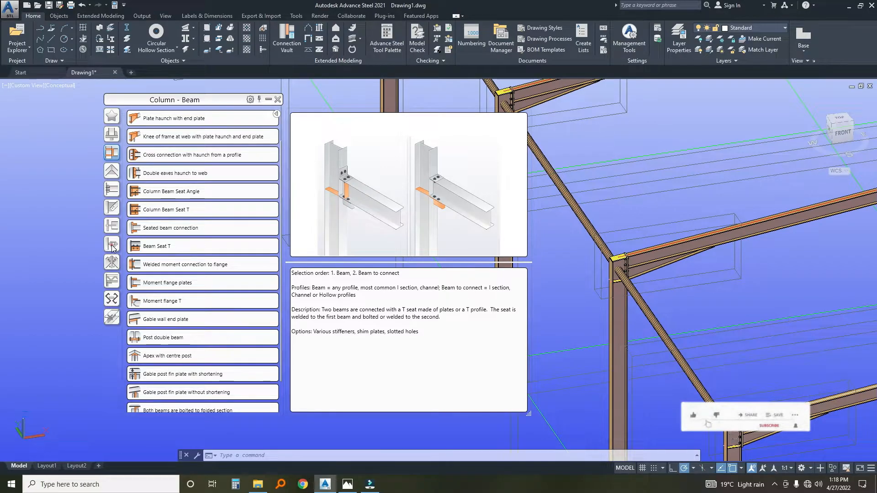
{"action": "left_click", "coordinate": [113, 246]}
{"action": "left_click", "coordinate": [112, 227]}
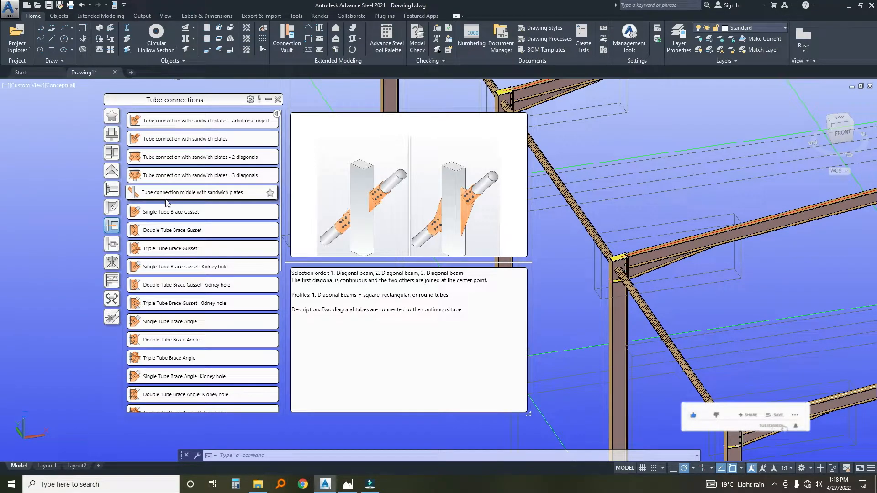
{"action": "scroll", "coordinate": [176, 350], "scroll_direction": "down", "scroll_amount": 3}
{"action": "scroll", "coordinate": [176, 351], "scroll_direction": "down", "scroll_amount": 3}
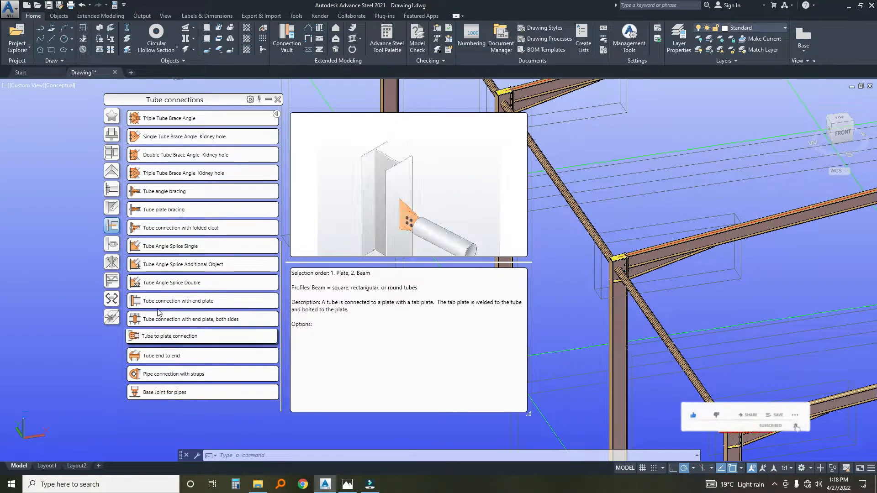
Apply the Tube connection with end plate, both sides, to the second frame's column on grid line A and its two adjoining eaves struts.
{"action": "left_click", "coordinate": [138, 320]}
{"action": "scroll", "coordinate": [622, 304], "scroll_direction": "up", "scroll_amount": 2}
{"action": "left_click", "coordinate": [617, 322]}
{"action": "key", "text": "Return"}
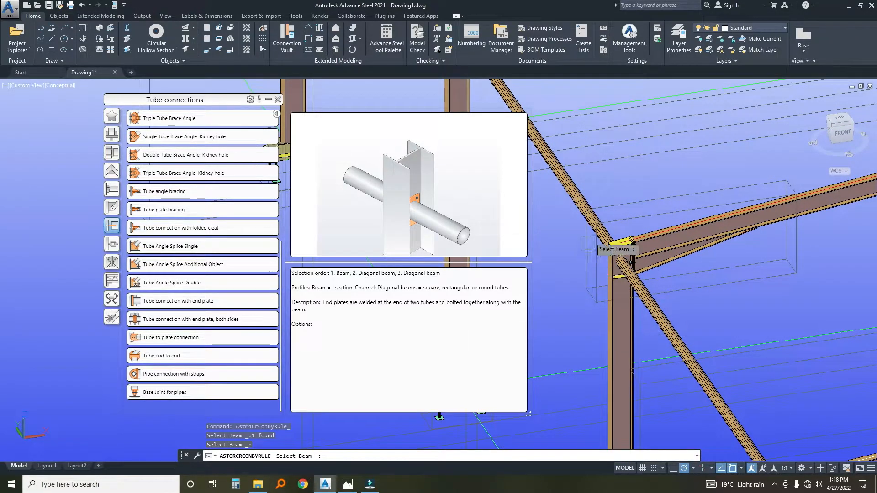
{"action": "left_click", "coordinate": [577, 198]}
{"action": "key", "text": "Return"}
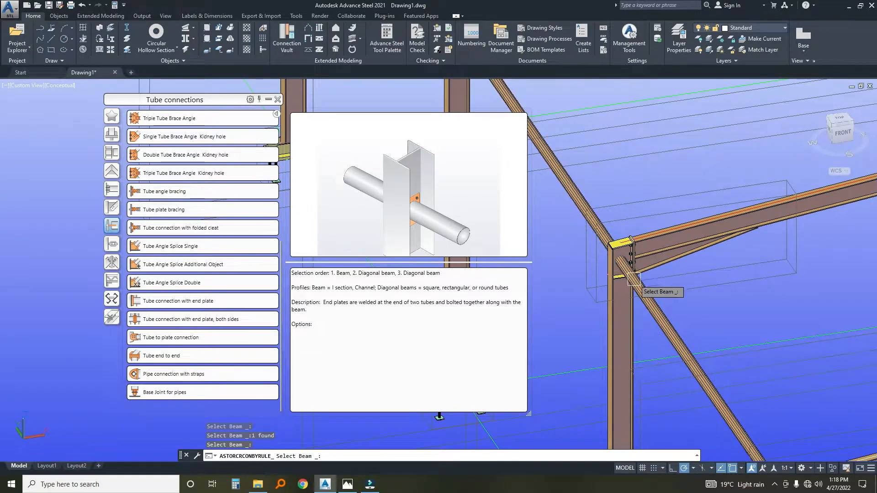
{"action": "left_click", "coordinate": [631, 277]}
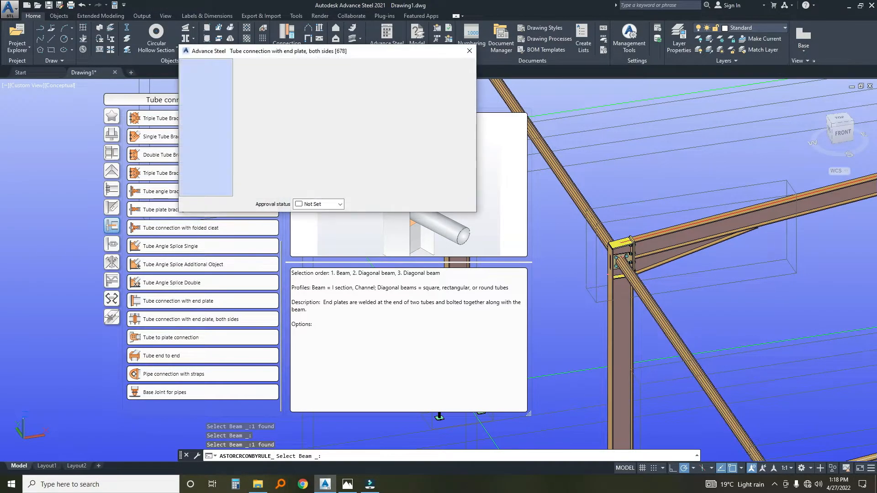
{"action": "scroll", "coordinate": [640, 256], "scroll_direction": "up", "scroll_amount": 4}
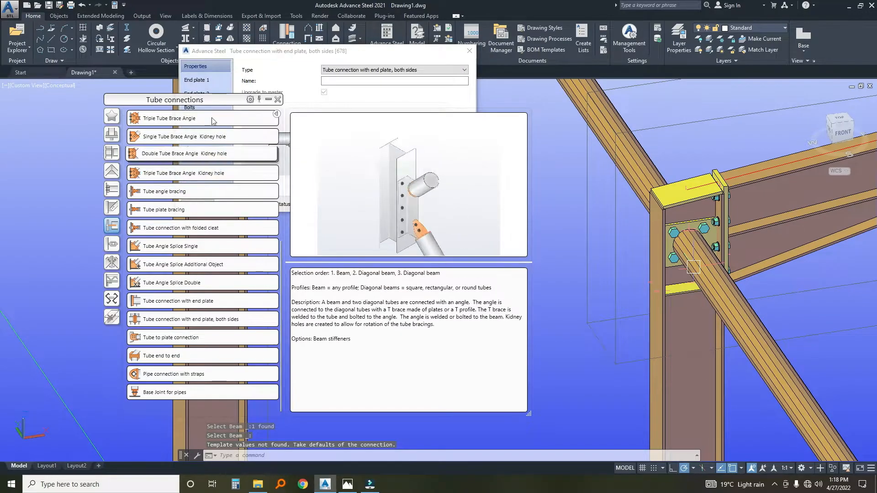
{"action": "left_click_drag", "start_coordinate": [454, 50], "coordinate": [554, 71]}
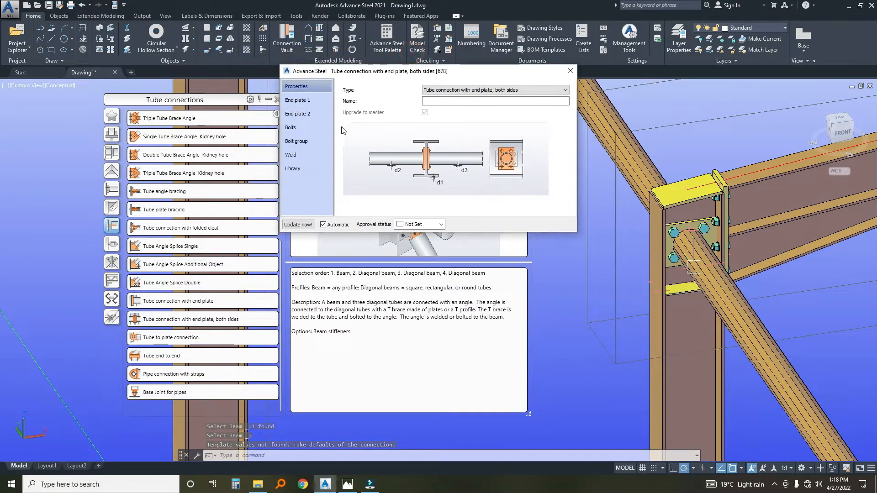
Set the width of end plate 1 to 150 in the tube connection, keeping its height at 150.
{"action": "left_click", "coordinate": [297, 101]}
{"action": "key", "text": "Tab"}
{"action": "key", "text": "Tab"}
{"action": "type", "text": "15"}
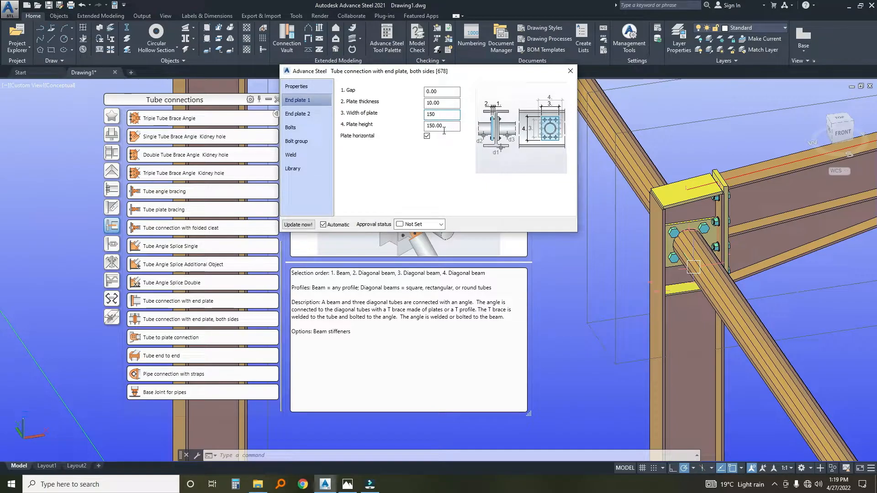
{"action": "left_click", "coordinate": [446, 102]}
{"action": "left_click", "coordinate": [446, 127]}
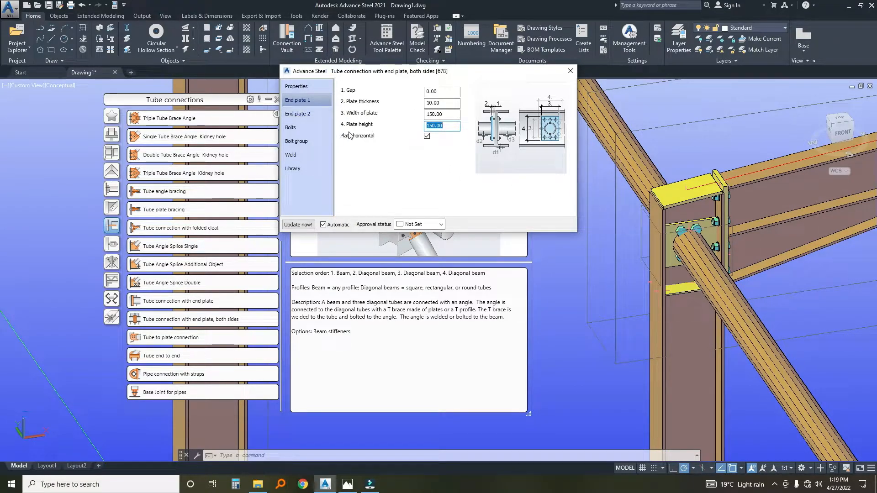
Set the width of end plate 2 to 150 in the tube connection, keeping its height at 150.
{"action": "left_click", "coordinate": [300, 120]}
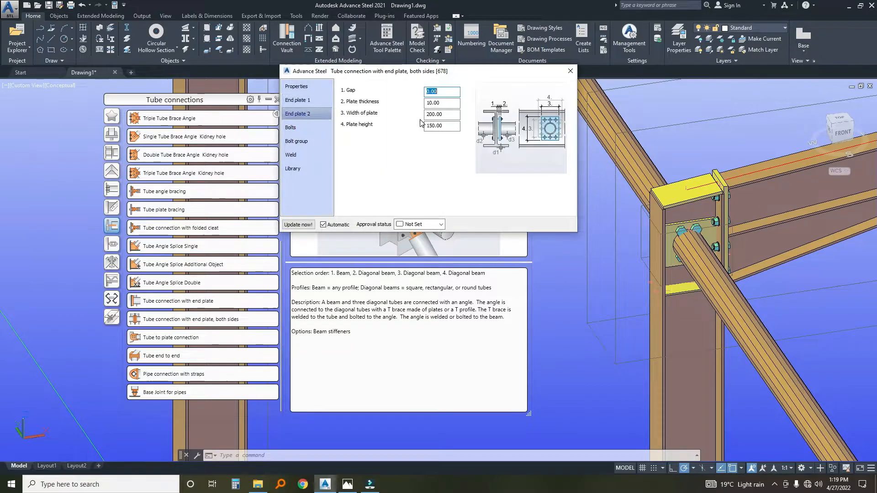
{"action": "type", "text": "150"}
{"action": "left_click", "coordinate": [455, 127]}
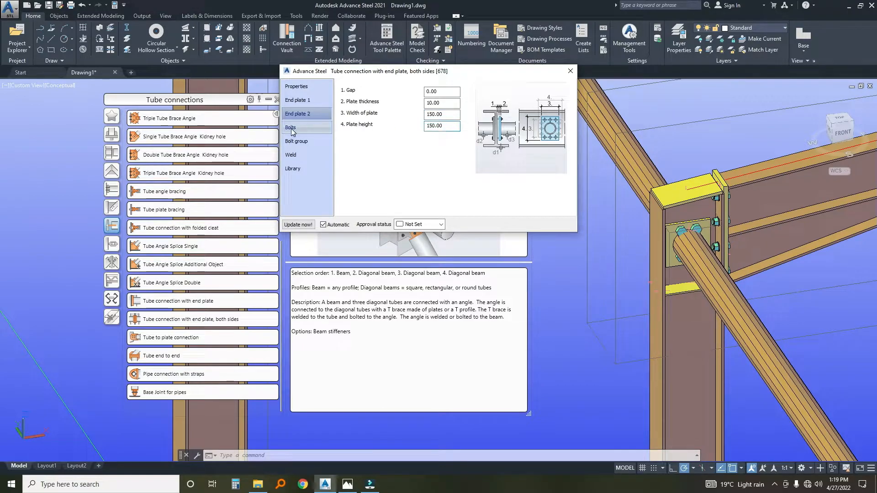
Set the tube connection's bolt diameter to 12 and the bolt group's edge distances X and Y to 25.
{"action": "left_click", "coordinate": [313, 130]}
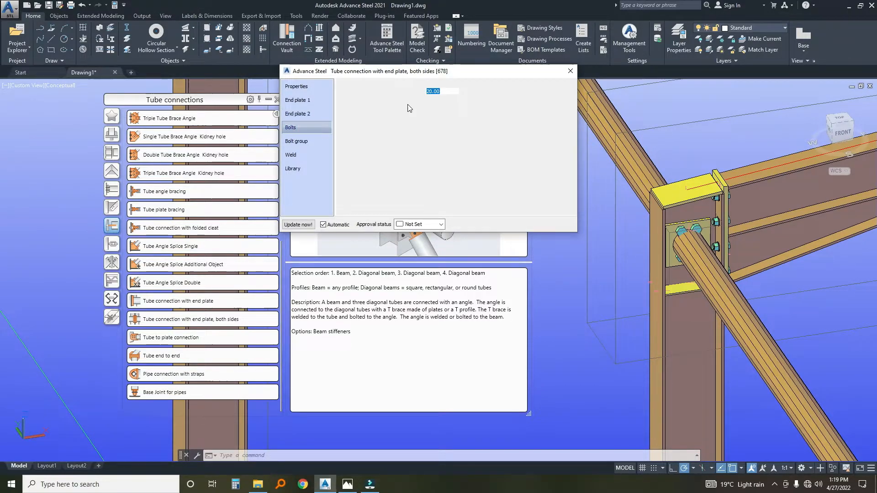
{"action": "left_click", "coordinate": [442, 92]}
{"action": "type", "text": "12"}
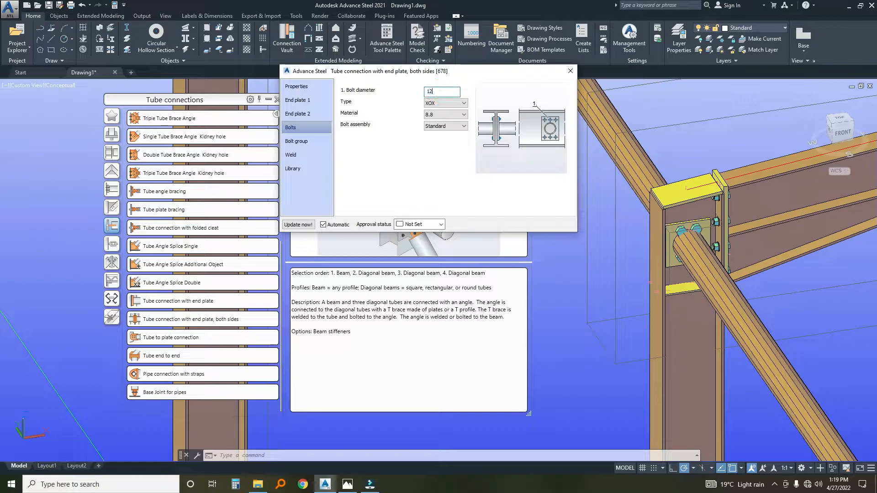
{"action": "left_click", "coordinate": [304, 142]}
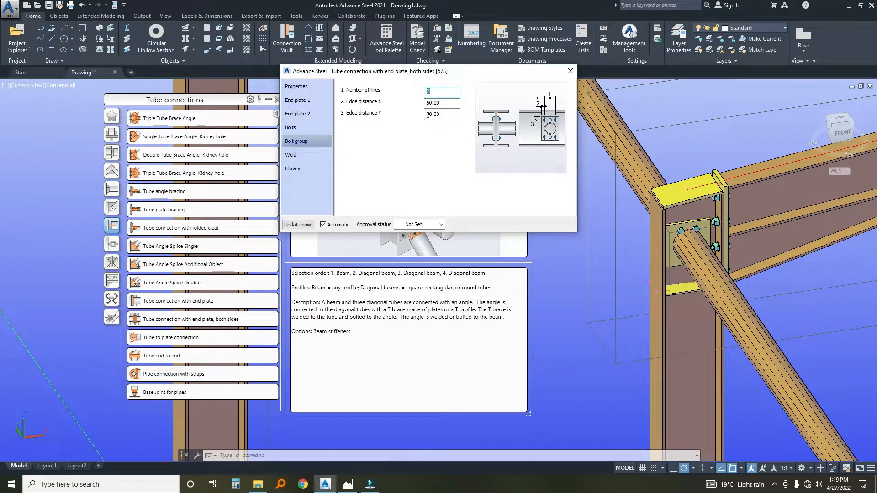
{"action": "double_click", "coordinate": [443, 101]}
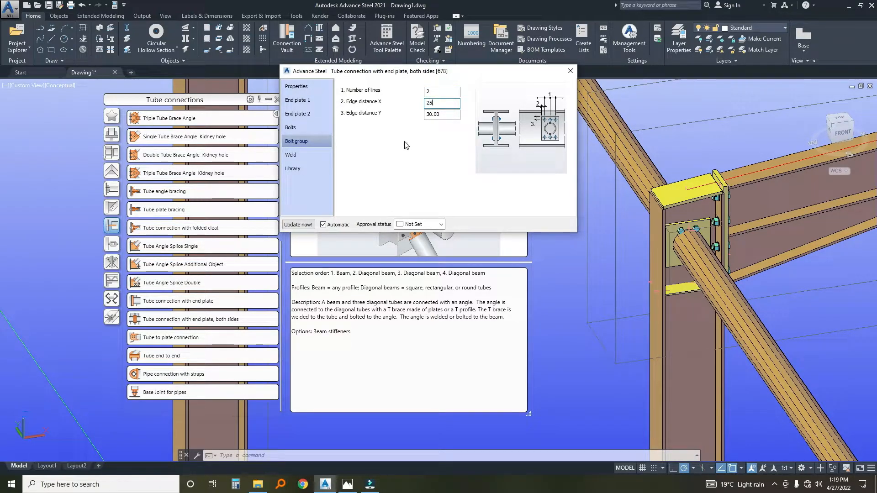
{"action": "double_click", "coordinate": [443, 118]}
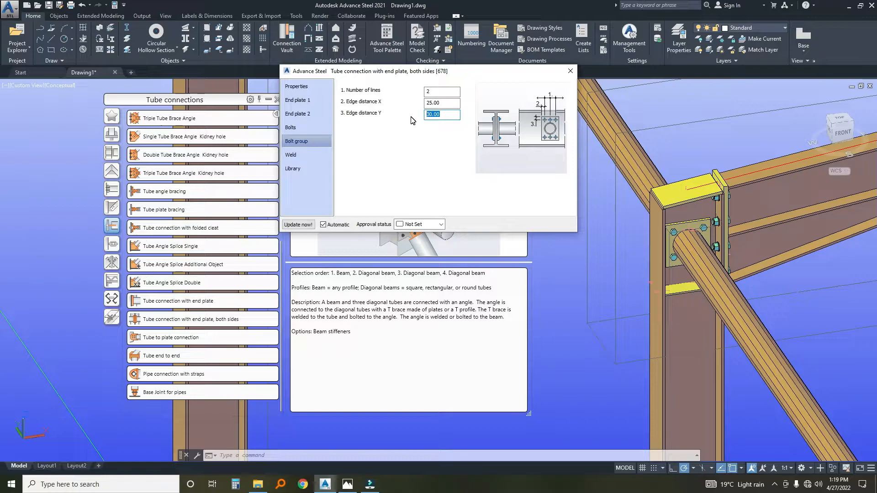
Close the double-sided tube connection's settings and propagate the joint to the other matching column and eaves strut nodes.
{"action": "double_click", "coordinate": [447, 91]}
{"action": "scroll", "coordinate": [684, 258], "scroll_direction": "up", "scroll_amount": 4}
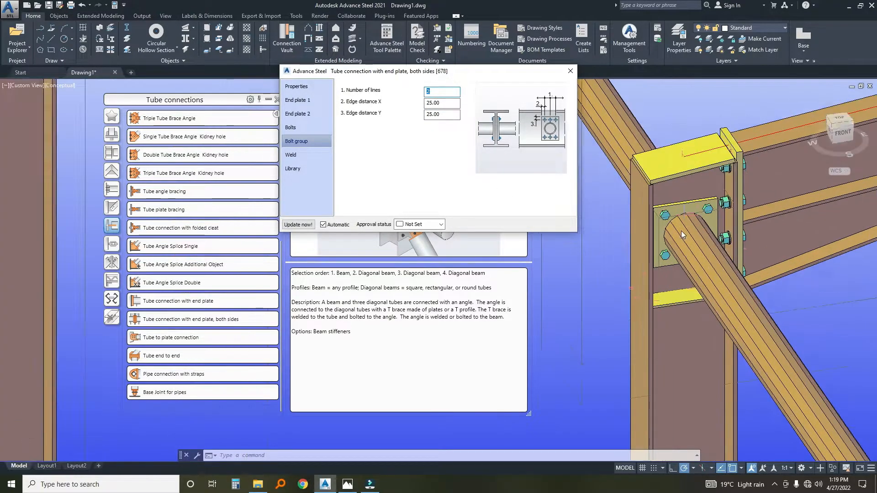
{"action": "scroll", "coordinate": [656, 228], "scroll_direction": "down", "scroll_amount": 2}
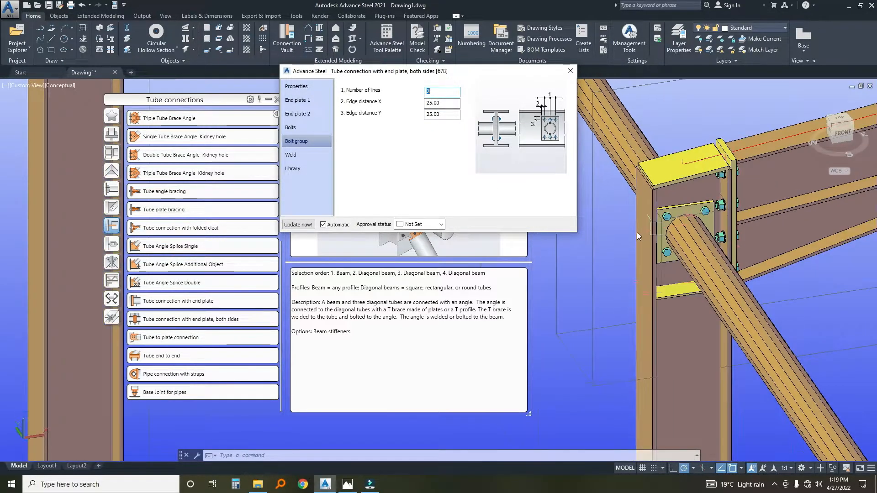
{"action": "left_click", "coordinate": [571, 71]}
{"action": "scroll", "coordinate": [667, 213], "scroll_direction": "up", "scroll_amount": 3}
{"action": "left_click", "coordinate": [666, 213]}
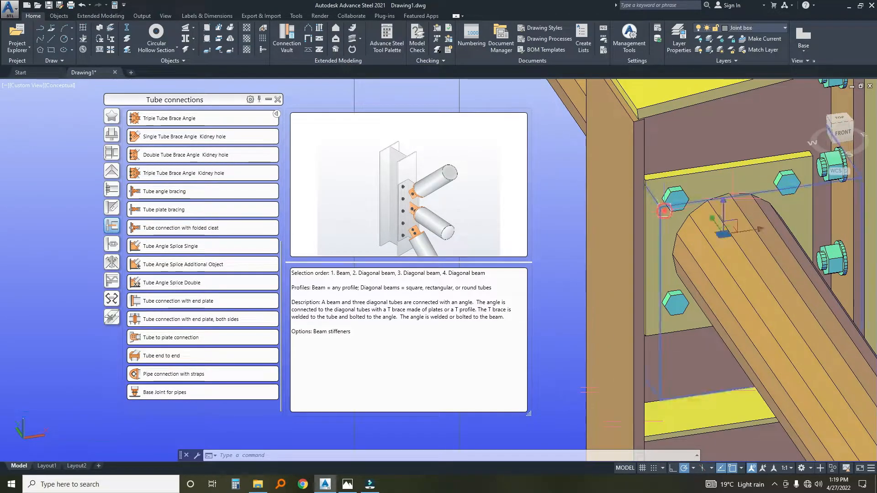
{"action": "right_click", "coordinate": [559, 193]}
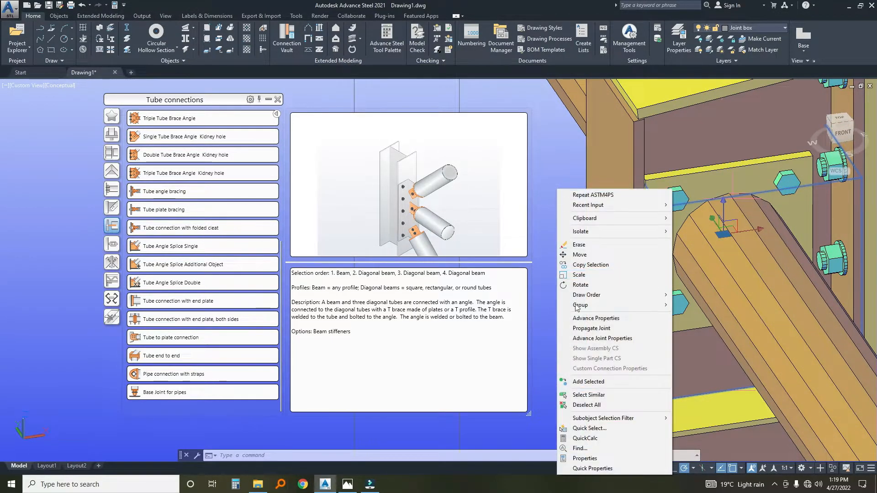
{"action": "left_click", "coordinate": [585, 327]}
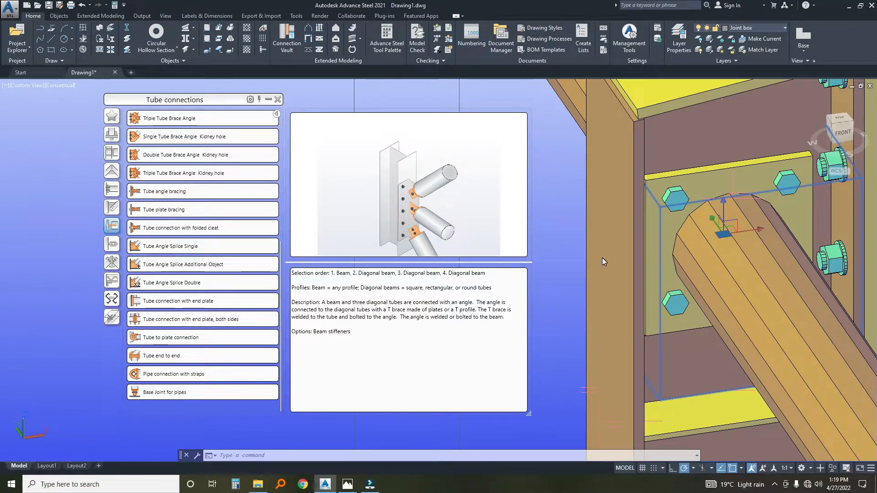
{"action": "key", "text": "Escape"}
Examine the propagated double-sided end plate connections at the columns along both eaves lines.
{"action": "scroll", "coordinate": [603, 259], "scroll_direction": "down", "scroll_amount": 10}
{"action": "middle_click_drag", "start_coordinate": [694, 380], "coordinate": [661, 272]}
{"action": "scroll", "coordinate": [640, 233], "scroll_direction": "up", "scroll_amount": 6}
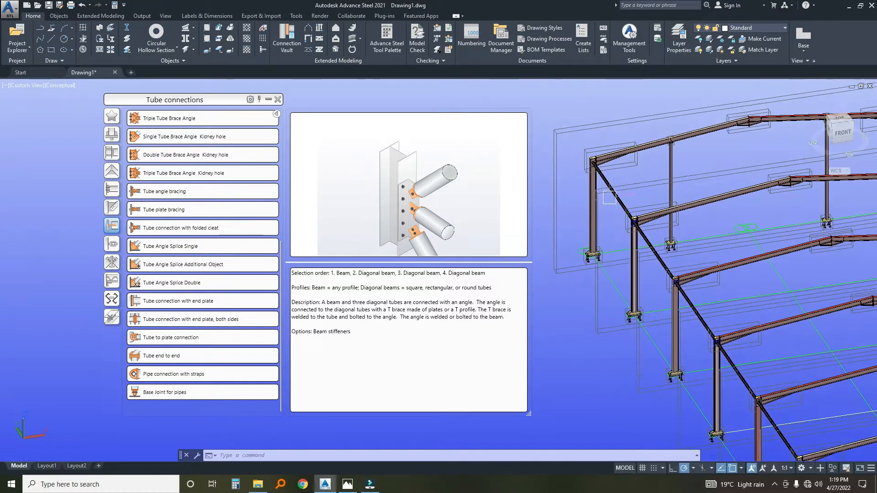
{"action": "scroll", "coordinate": [619, 194], "scroll_direction": "down", "scroll_amount": 6}
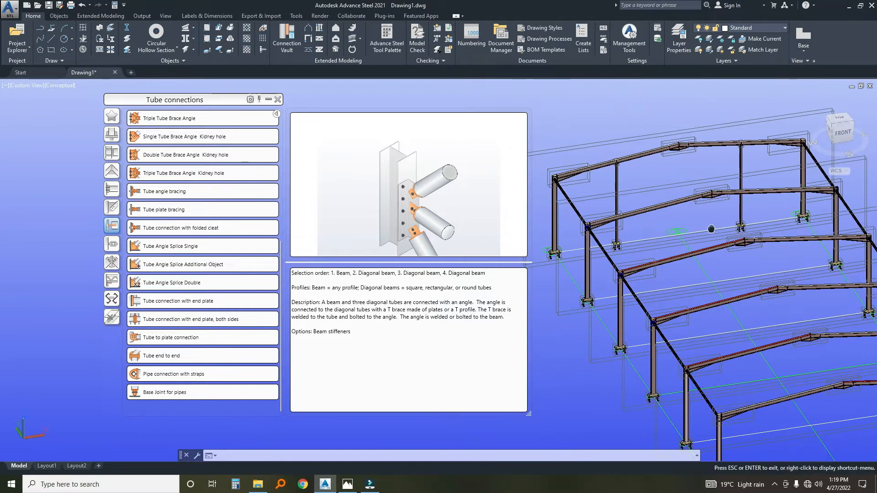
{"action": "scroll", "coordinate": [646, 213], "scroll_direction": "up", "scroll_amount": 5}
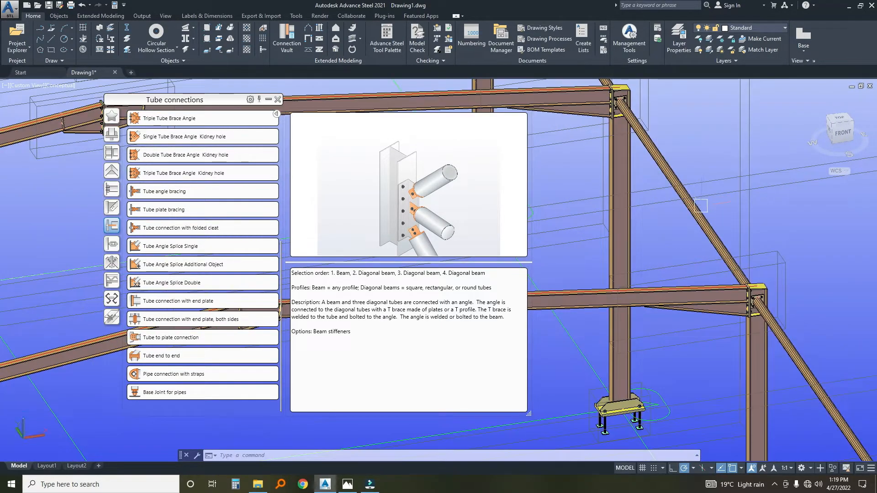
{"action": "scroll", "coordinate": [701, 206], "scroll_direction": "up", "scroll_amount": 8}
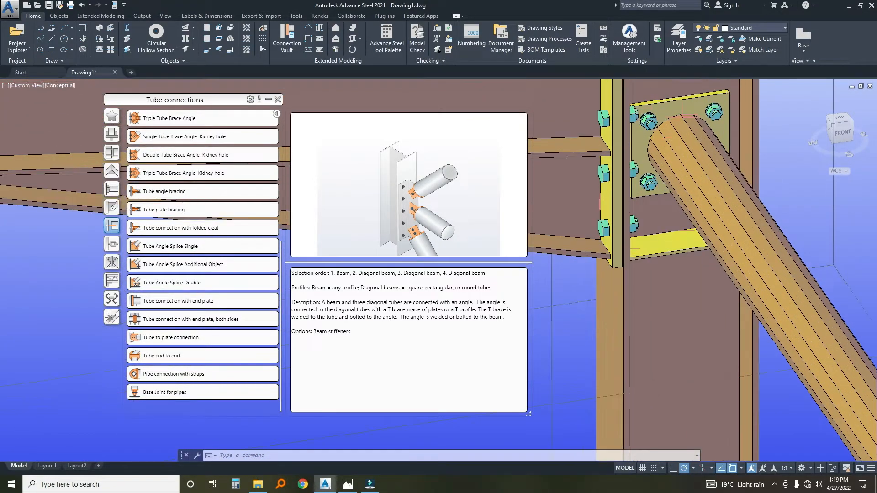
{"action": "scroll", "coordinate": [663, 191], "scroll_direction": "down", "scroll_amount": 1}
{"action": "middle_click_drag", "start_coordinate": [673, 191], "coordinate": [749, 203], "text": "shift"}
{"action": "scroll", "coordinate": [653, 229], "scroll_direction": "down", "scroll_amount": 10}
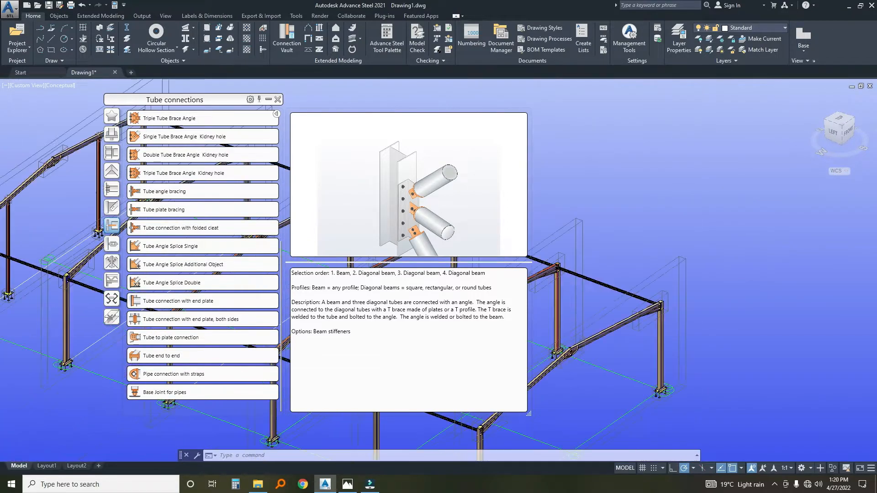
Apply the Tube connection with end plate to the end frame's corner column and its eaves strut.
{"action": "middle_click_drag", "start_coordinate": [651, 264], "coordinate": [696, 237]}
{"action": "scroll", "coordinate": [644, 268], "scroll_direction": "up", "scroll_amount": 6}
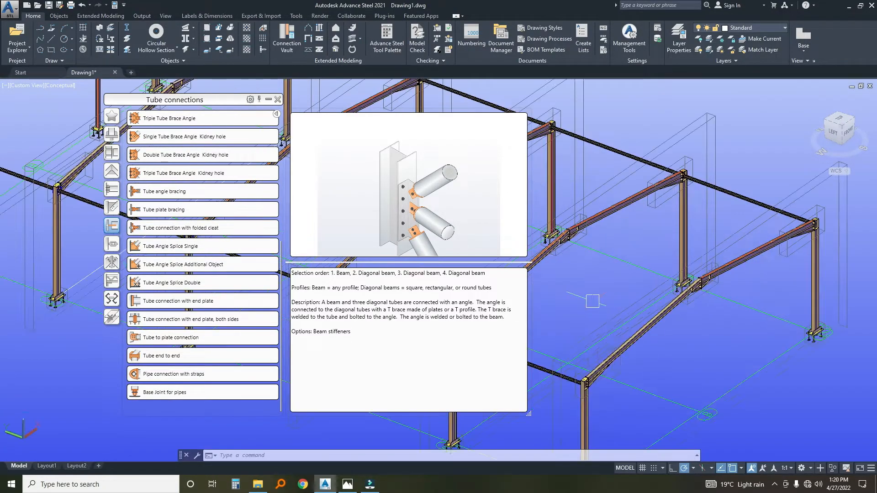
{"action": "middle_click_drag", "start_coordinate": [604, 315], "coordinate": [619, 283]}
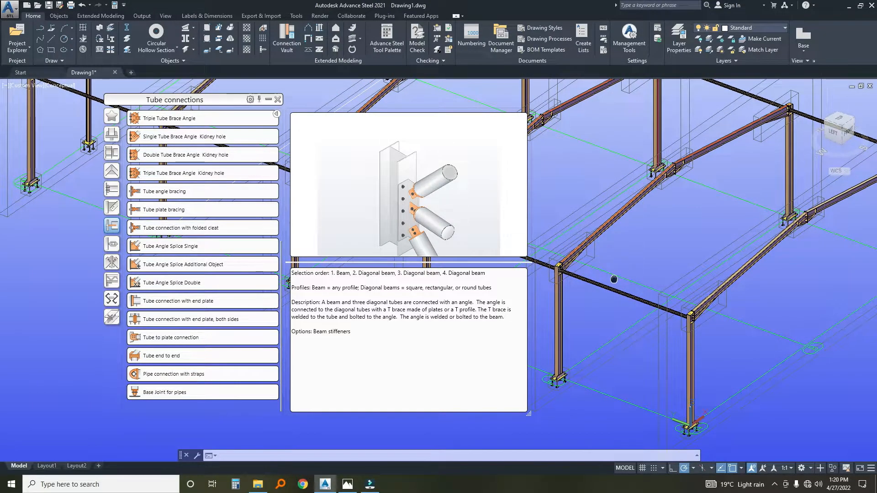
{"action": "scroll", "coordinate": [613, 279], "scroll_direction": "up", "scroll_amount": 5}
{"action": "scroll", "coordinate": [648, 284], "scroll_direction": "down", "scroll_amount": 3}
{"action": "middle_click_drag", "start_coordinate": [728, 324], "coordinate": [591, 245]}
{"action": "scroll", "coordinate": [653, 316], "scroll_direction": "down", "scroll_amount": 2}
{"action": "middle_click_drag", "start_coordinate": [711, 309], "coordinate": [624, 281]}
{"action": "scroll", "coordinate": [722, 305], "scroll_direction": "up", "scroll_amount": 4}
{"action": "middle_click_drag", "start_coordinate": [722, 306], "coordinate": [612, 270]}
{"action": "scroll", "coordinate": [615, 274], "scroll_direction": "up", "scroll_amount": 1}
{"action": "scroll", "coordinate": [649, 286], "scroll_direction": "up", "scroll_amount": 2}
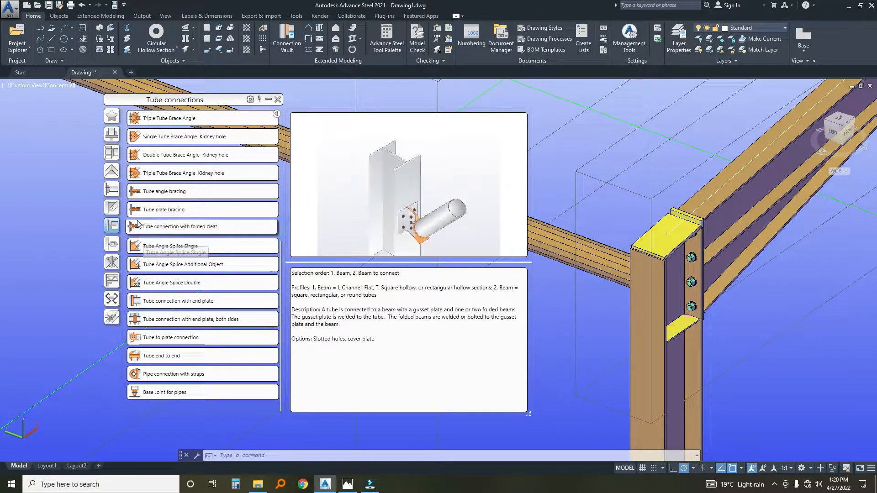
{"action": "left_click", "coordinate": [146, 302]}
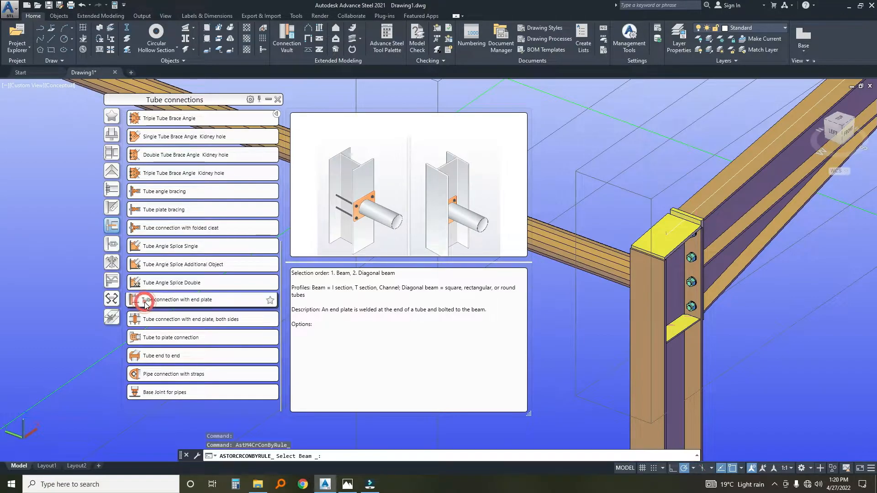
{"action": "left_click", "coordinate": [640, 337]}
{"action": "key", "text": "Return"}
{"action": "left_click", "coordinate": [605, 270]}
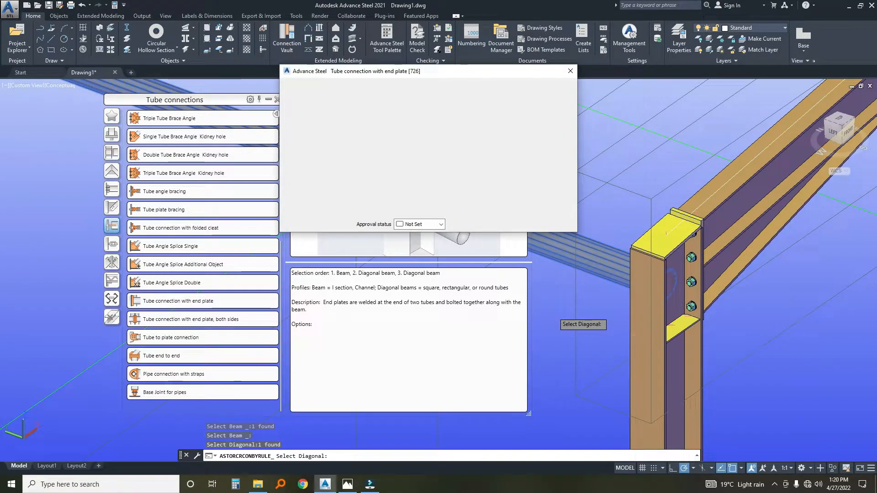
{"action": "key", "text": "Return"}
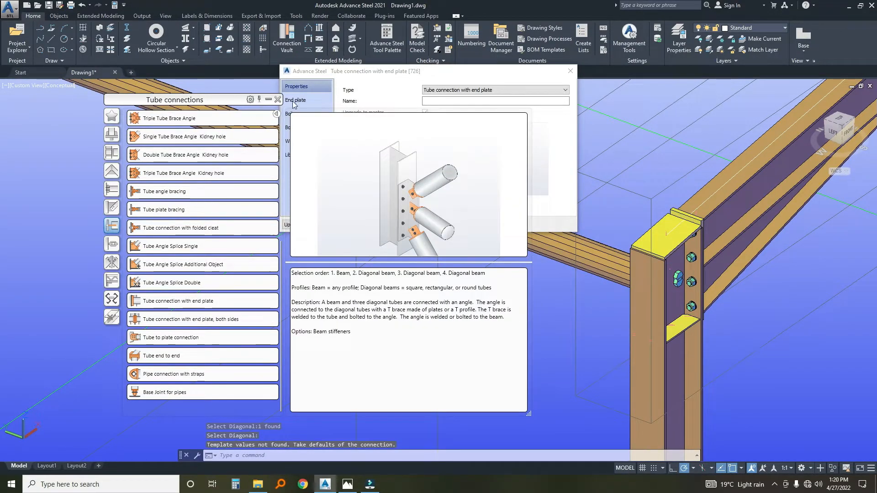
Set the end plate's width and height to 150 in the corner column's tube connection.
{"action": "left_click", "coordinate": [294, 103]}
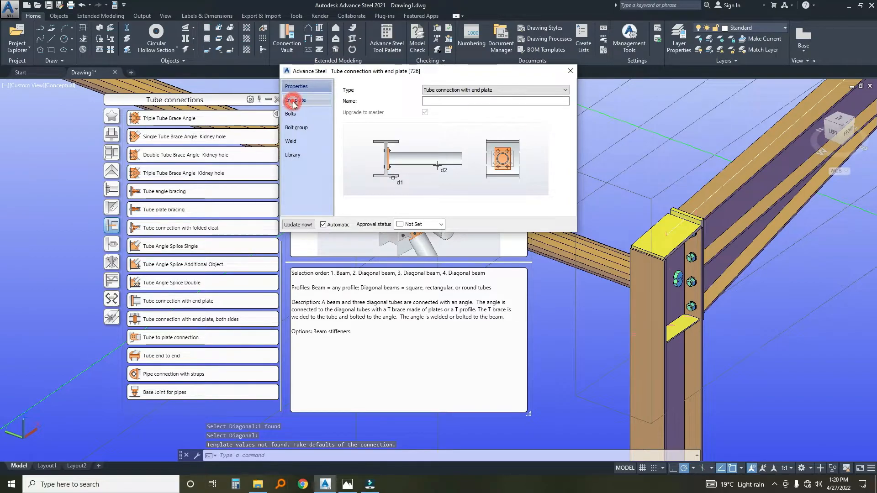
{"action": "left_click", "coordinate": [448, 104]}
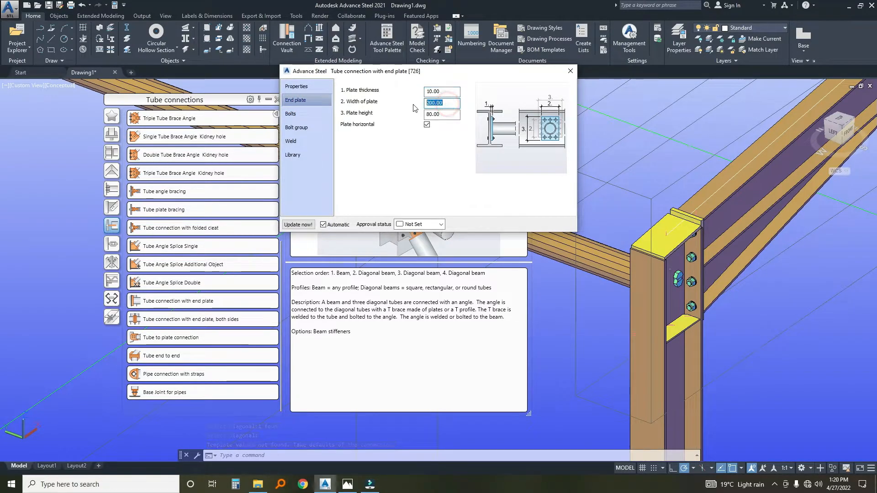
{"action": "type", "text": "150"}
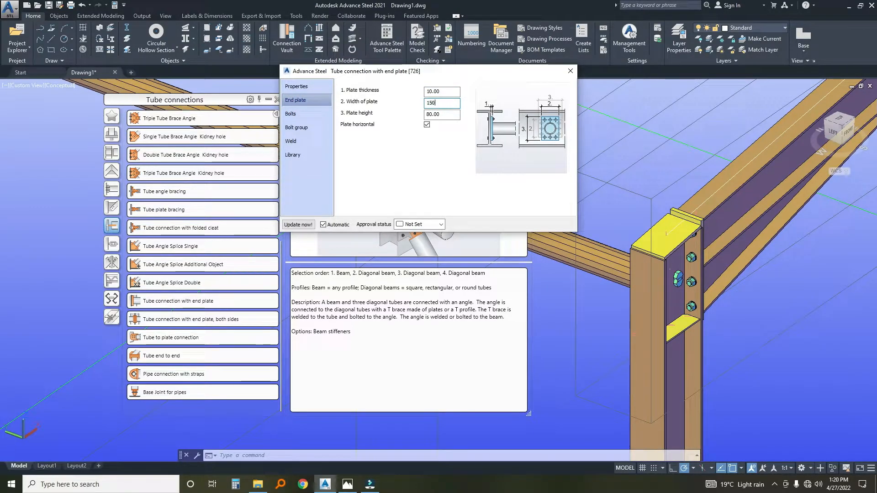
{"action": "left_click", "coordinate": [446, 114]}
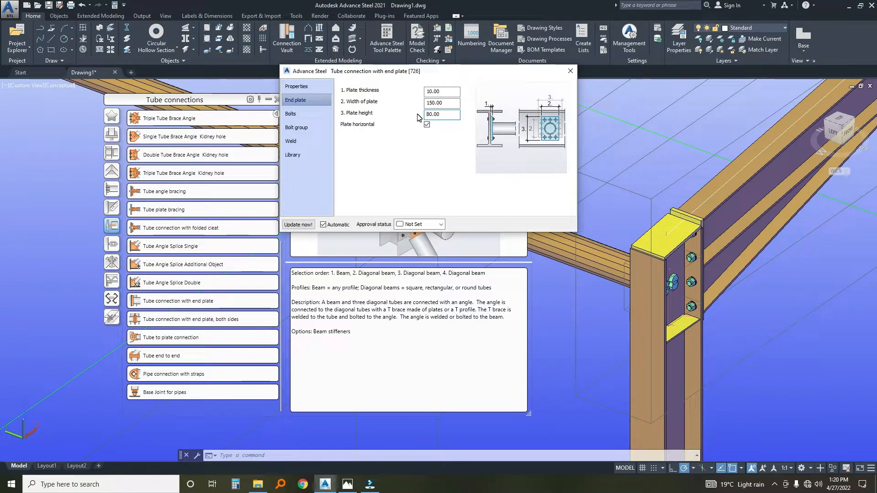
{"action": "left_click", "coordinate": [444, 114]}
{"action": "type", "text": "150"}
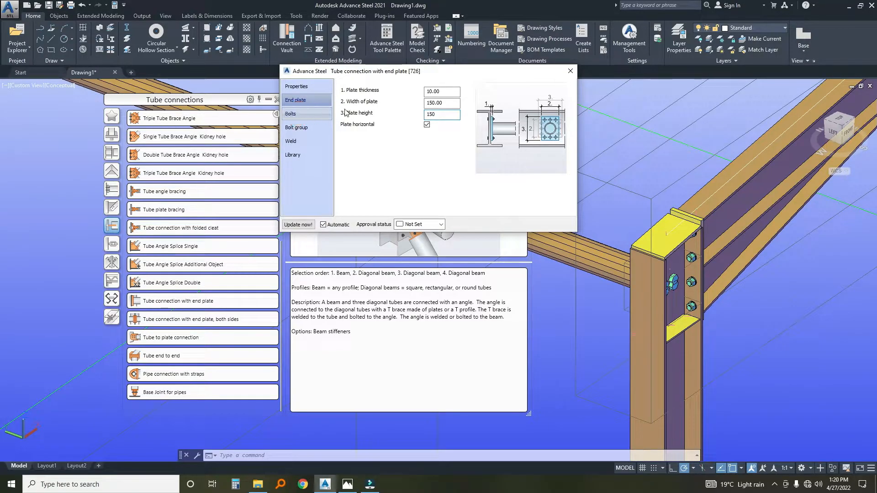
Set the corner tube connection's bolt diameter to 12 and the bolt group's edge distances X and Y to 25.
{"action": "left_click", "coordinate": [294, 117]}
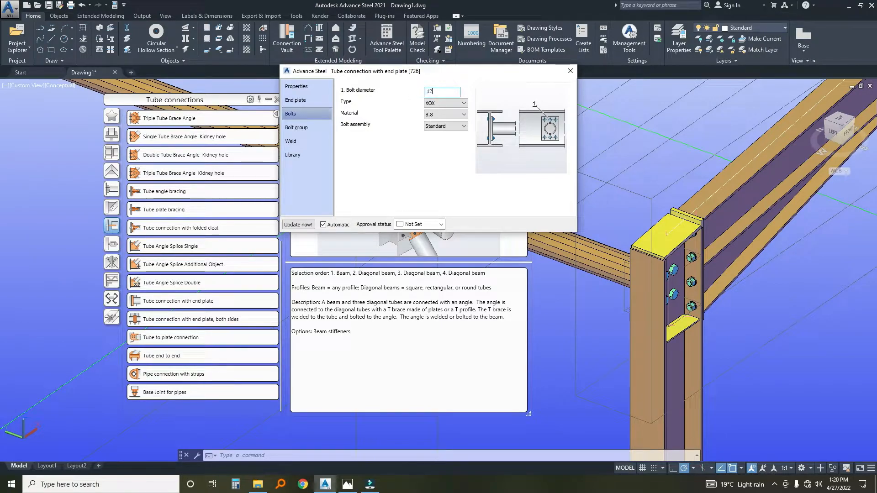
{"action": "left_click", "coordinate": [305, 129]}
{"action": "double_click", "coordinate": [436, 105]}
{"action": "type", "text": "25"}
{"action": "left_click", "coordinate": [437, 113]}
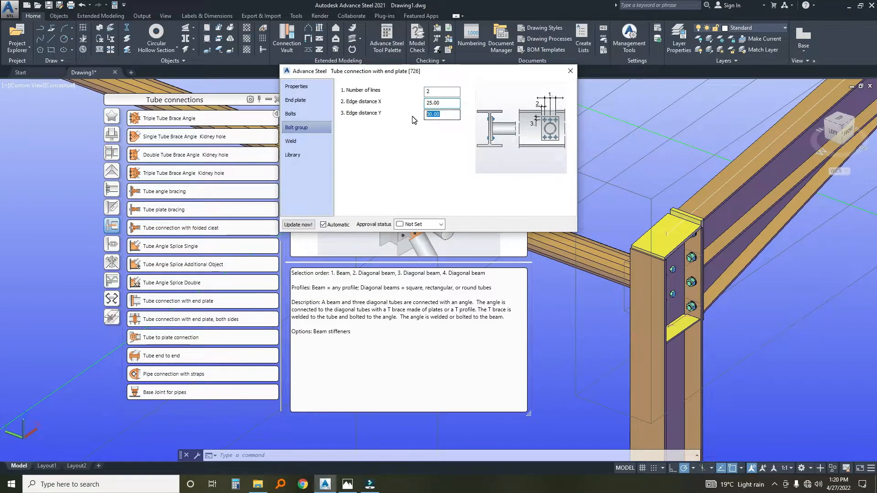
{"action": "type", "text": "25"}
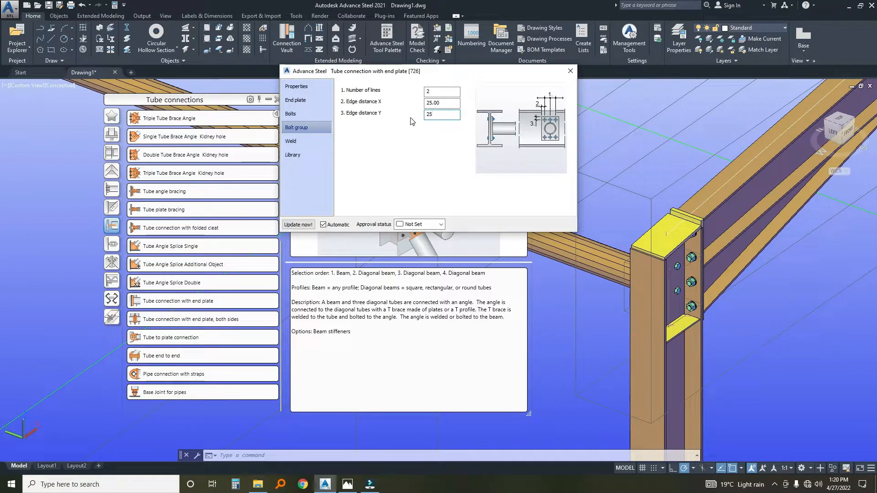
{"action": "left_click", "coordinate": [303, 227]}
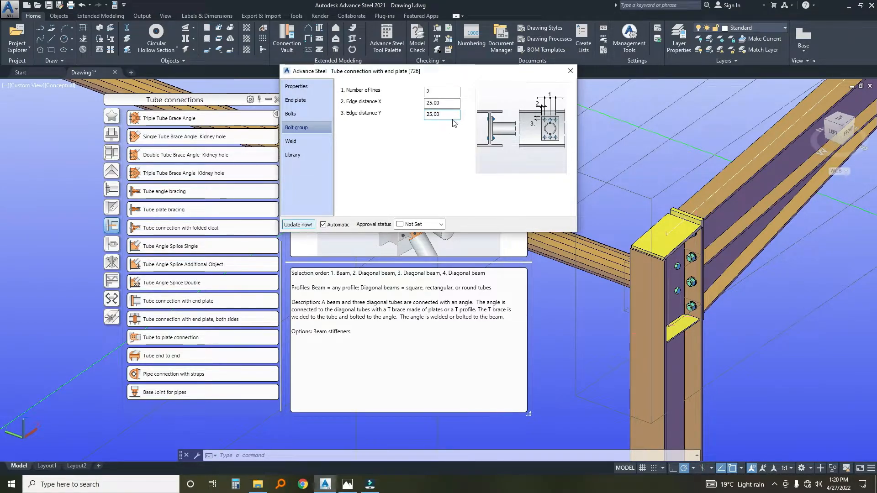
{"action": "left_click", "coordinate": [570, 71]}
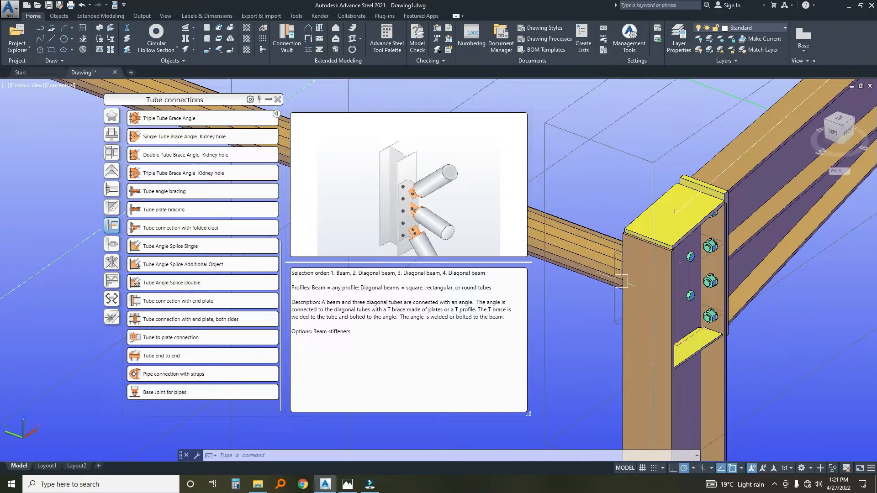
Propagate the corner column's single-sided tube connection to the other matching corner nodes.
{"action": "middle_click_drag", "start_coordinate": [620, 290], "coordinate": [675, 288]}
{"action": "middle_click_drag", "start_coordinate": [549, 298], "coordinate": [726, 281], "text": "shift"}
{"action": "scroll", "coordinate": [765, 288], "scroll_direction": "up", "scroll_amount": 1}
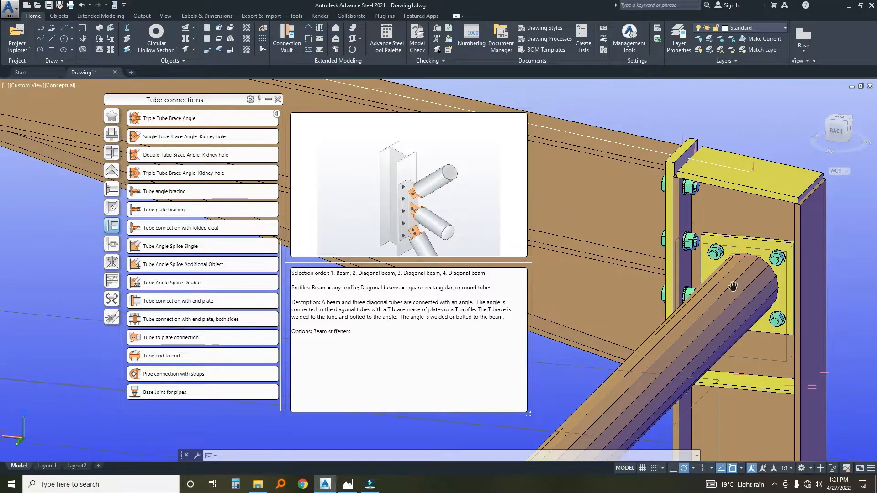
{"action": "scroll", "coordinate": [742, 306], "scroll_direction": "down", "scroll_amount": 1}
{"action": "left_click", "coordinate": [760, 352]}
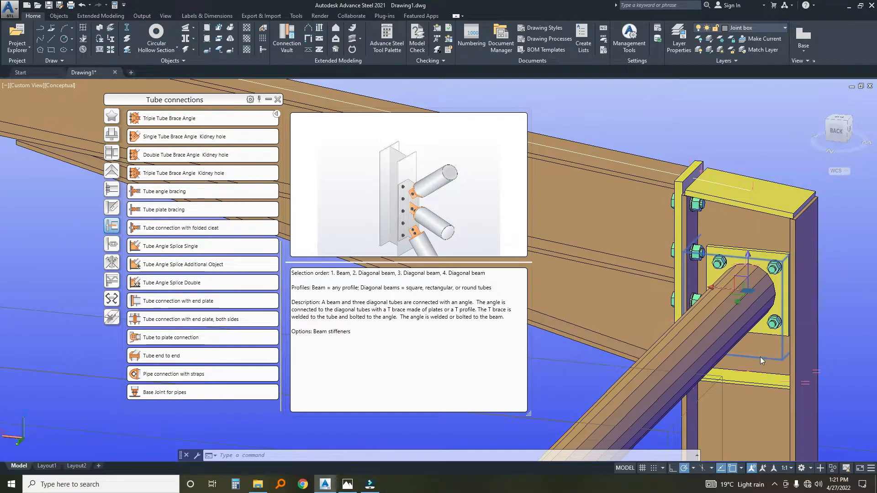
{"action": "right_click", "coordinate": [761, 359]}
{"action": "left_click", "coordinate": [781, 210]}
Examine the propagated end plate connections at the corner columns and along the eaves struts of the building.
{"action": "scroll", "coordinate": [769, 210], "scroll_direction": "down", "scroll_amount": 5}
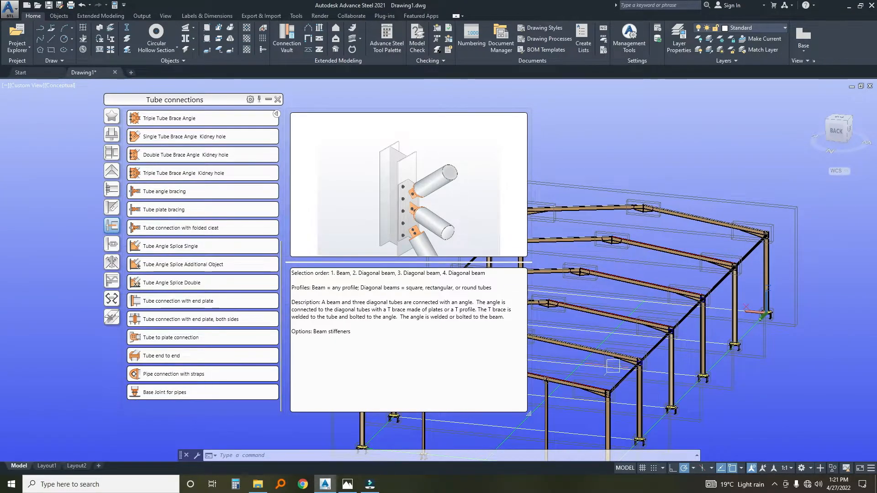
{"action": "scroll", "coordinate": [598, 398], "scroll_direction": "up", "scroll_amount": 4}
{"action": "scroll", "coordinate": [725, 304], "scroll_direction": "up", "scroll_amount": 4}
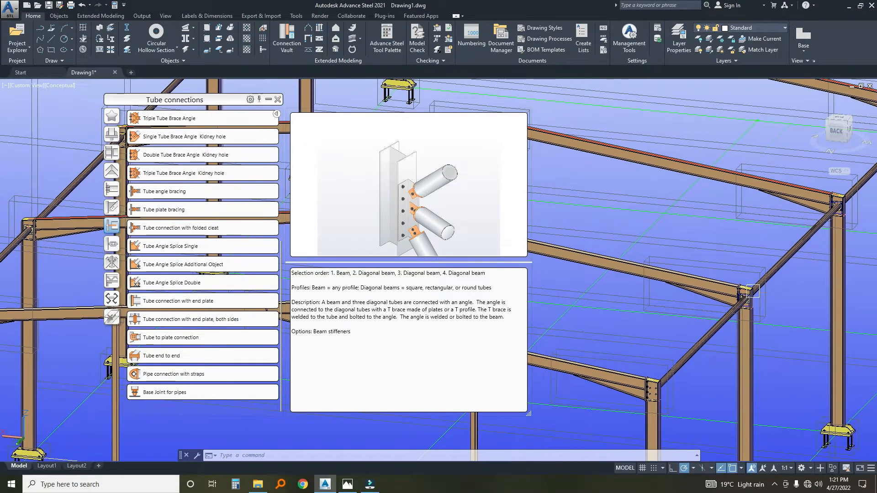
{"action": "scroll", "coordinate": [726, 304], "scroll_direction": "down", "scroll_amount": 6}
{"action": "middle_click_drag", "start_coordinate": [567, 377], "coordinate": [688, 385]}
{"action": "scroll", "coordinate": [689, 386], "scroll_direction": "up", "scroll_amount": 8}
{"action": "scroll", "coordinate": [677, 320], "scroll_direction": "down", "scroll_amount": 8}
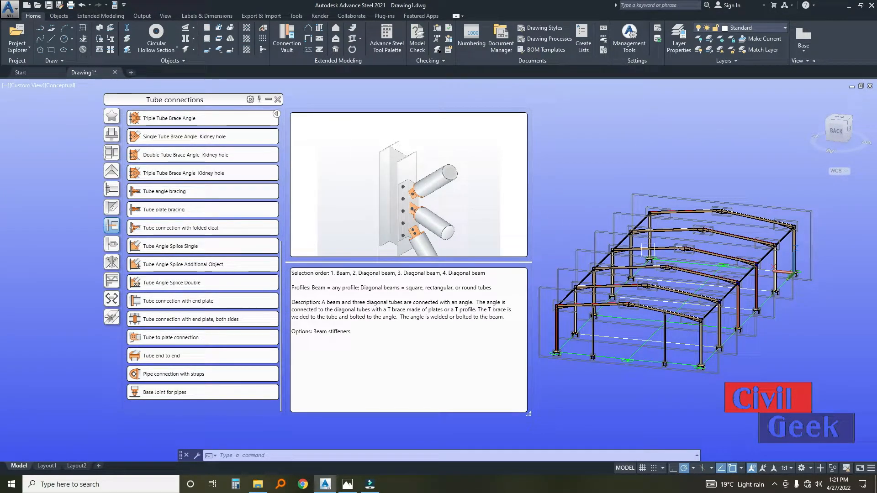
{"action": "scroll", "coordinate": [670, 263], "scroll_direction": "up", "scroll_amount": 4}
{"action": "middle_click_drag", "start_coordinate": [740, 198], "coordinate": [706, 180]}
{"action": "scroll", "coordinate": [703, 181], "scroll_direction": "down", "scroll_amount": 2}
{"action": "mouse_move", "coordinate": [632, 277]}
{"action": "middle_mouse_down"}
{"action": "mouse_move", "coordinate": [640, 281]}
{"action": "mouse_move", "coordinate": [625, 289]}
{"action": "middle_mouse_up"}
{"action": "scroll", "coordinate": [685, 250], "scroll_direction": "up", "scroll_amount": 5}
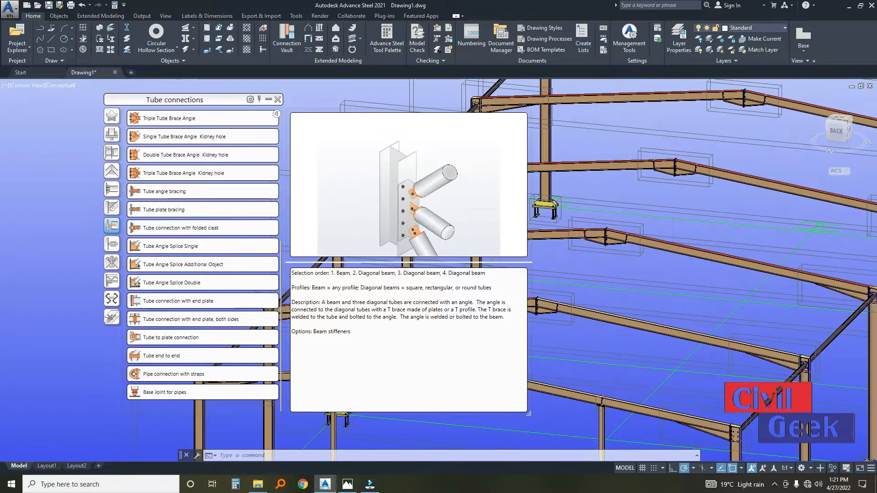
{"action": "scroll", "coordinate": [672, 249], "scroll_direction": "down", "scroll_amount": 5}
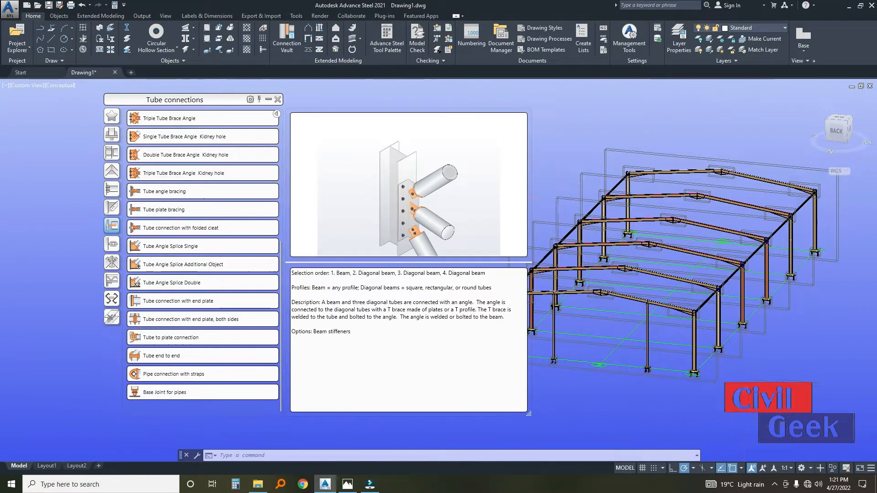
Create purlins over the six rafters of the slope without purlins, using no reference point and no additional reference beam.
{"action": "left_click", "coordinate": [269, 99]}
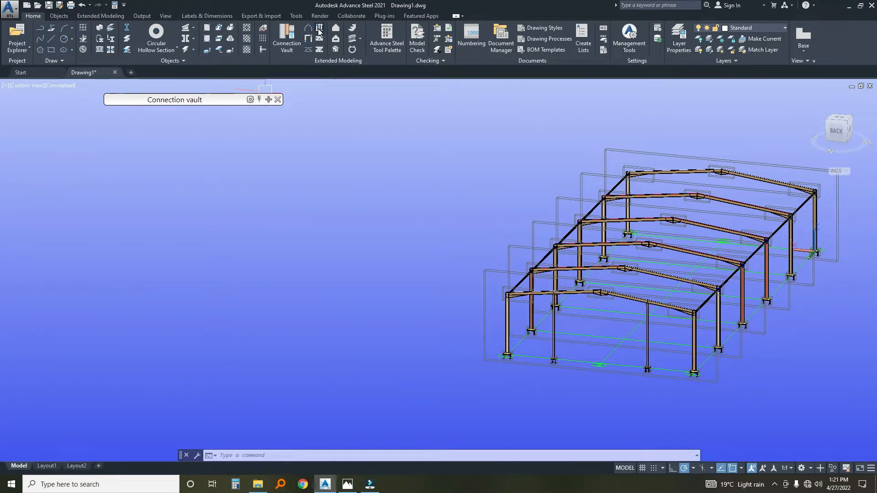
{"action": "left_click", "coordinate": [320, 29]}
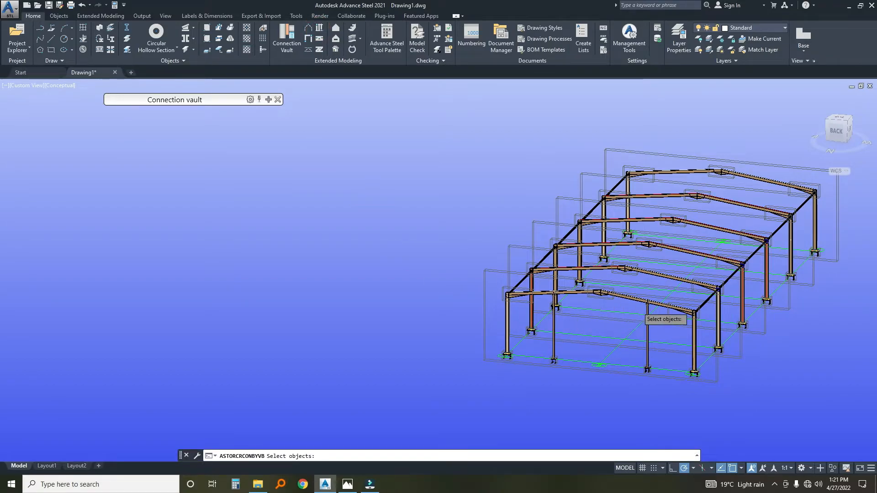
{"action": "scroll", "coordinate": [637, 306], "scroll_direction": "up", "scroll_amount": 5}
{"action": "left_click", "coordinate": [633, 278]}
{"action": "scroll", "coordinate": [635, 261], "scroll_direction": "down", "scroll_amount": 4}
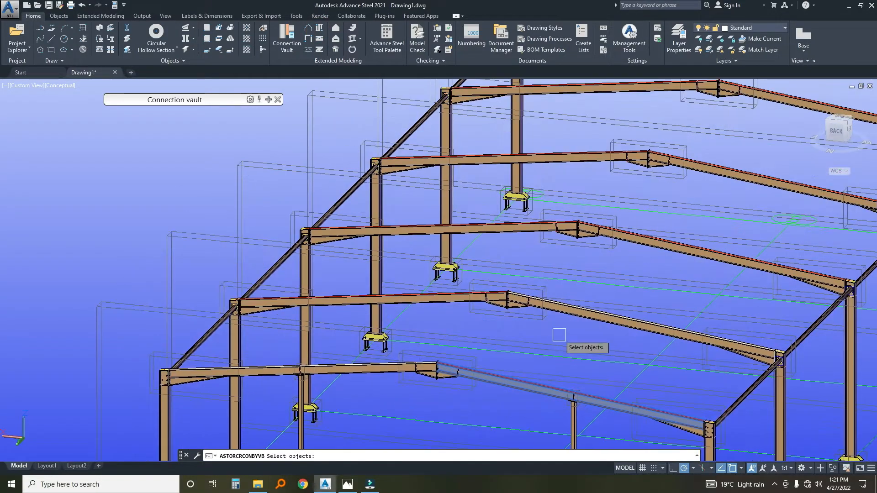
{"action": "left_click", "coordinate": [597, 314]}
{"action": "middle_click_drag", "start_coordinate": [608, 294], "coordinate": [490, 368]}
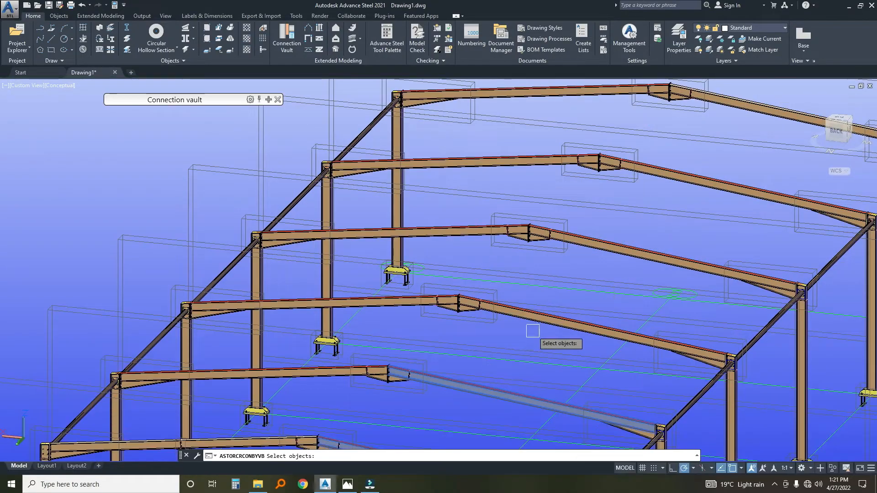
{"action": "left_click", "coordinate": [550, 313]}
{"action": "middle_click_drag", "start_coordinate": [575, 270], "coordinate": [536, 310]}
{"action": "left_click", "coordinate": [568, 283]}
{"action": "middle_click_drag", "start_coordinate": [609, 244], "coordinate": [517, 309]}
{"action": "left_click", "coordinate": [542, 287]}
{"action": "left_click", "coordinate": [618, 210]}
{"action": "scroll", "coordinate": [593, 191], "scroll_direction": "down", "scroll_amount": 5}
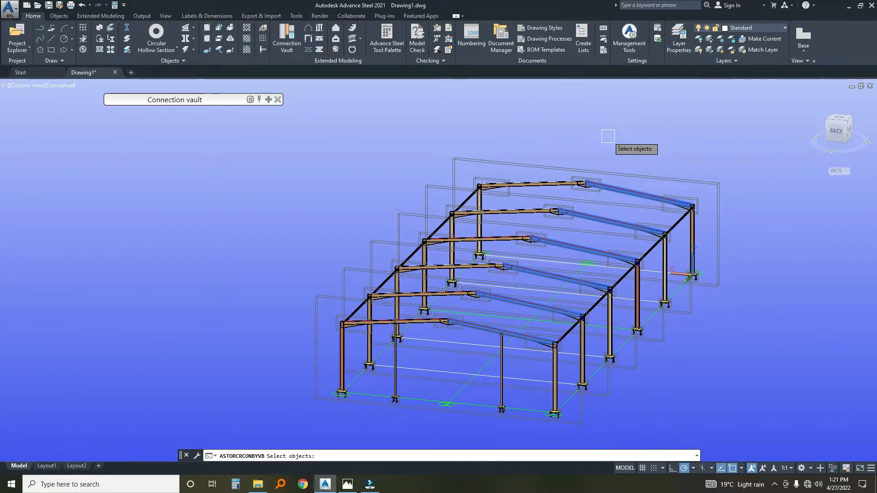
{"action": "key", "text": "Return"}
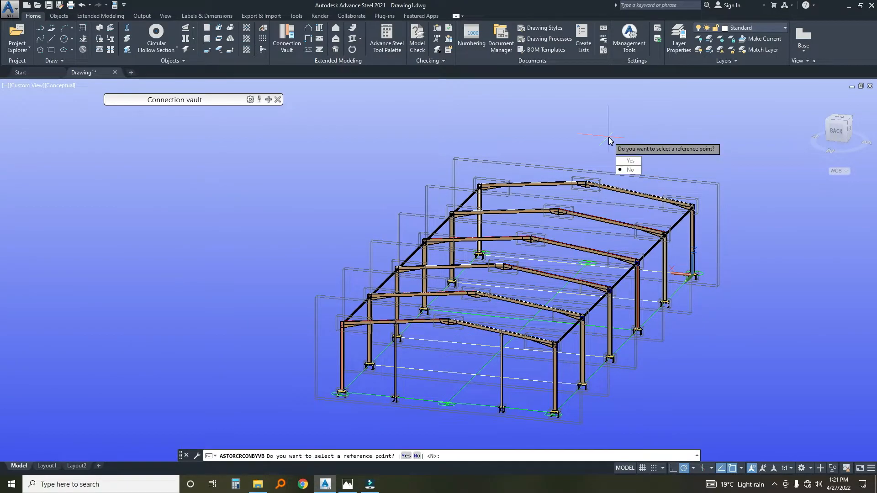
{"action": "left_click", "coordinate": [631, 170]}
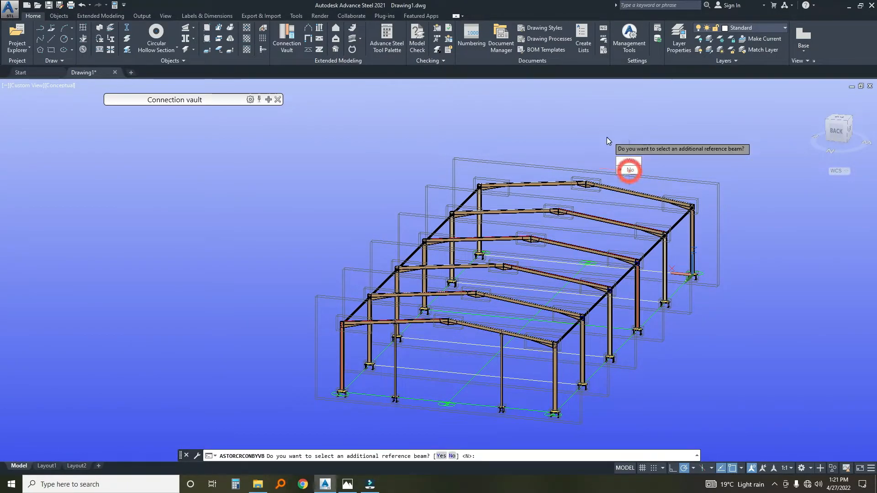
{"action": "left_click", "coordinate": [622, 168]}
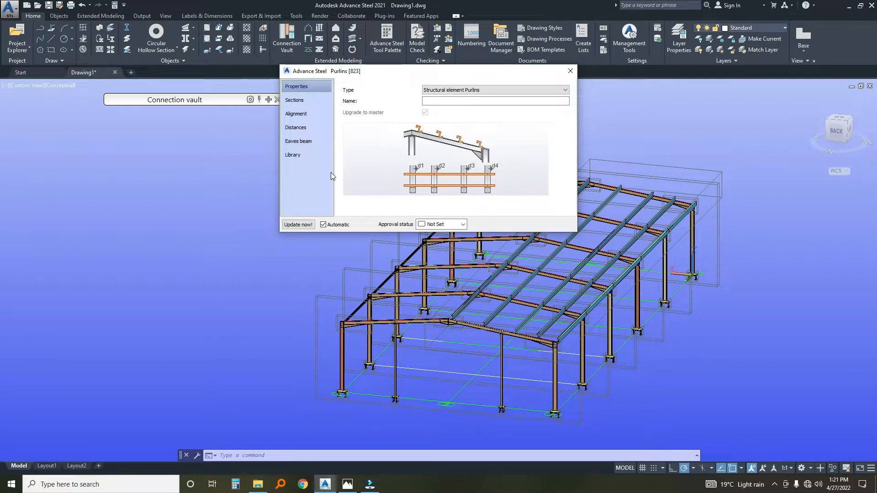
Set the purlins' section to SA Cold Lipped Channels, size LC125X50X20X2.5.
{"action": "left_click", "coordinate": [292, 100]}
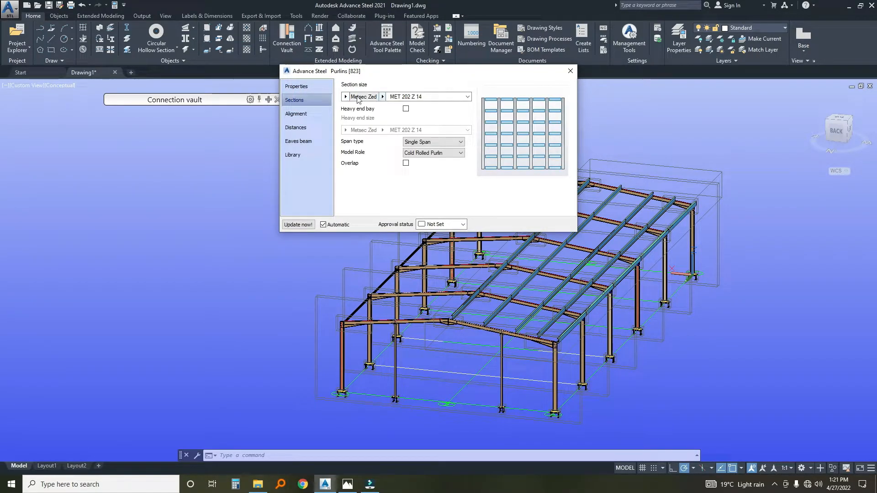
{"action": "left_click", "coordinate": [344, 97]}
{"action": "scroll", "coordinate": [396, 289], "scroll_direction": "down", "scroll_amount": 5}
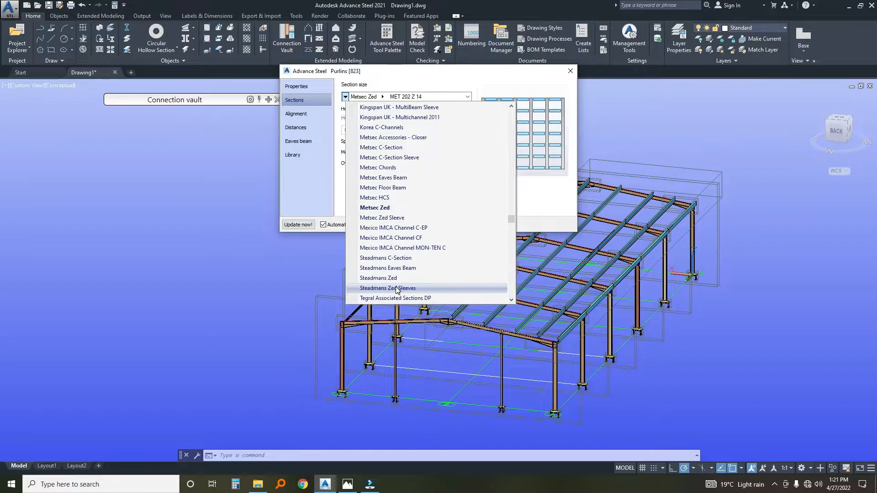
{"action": "left_click_drag", "start_coordinate": [512, 233], "coordinate": [497, 305]}
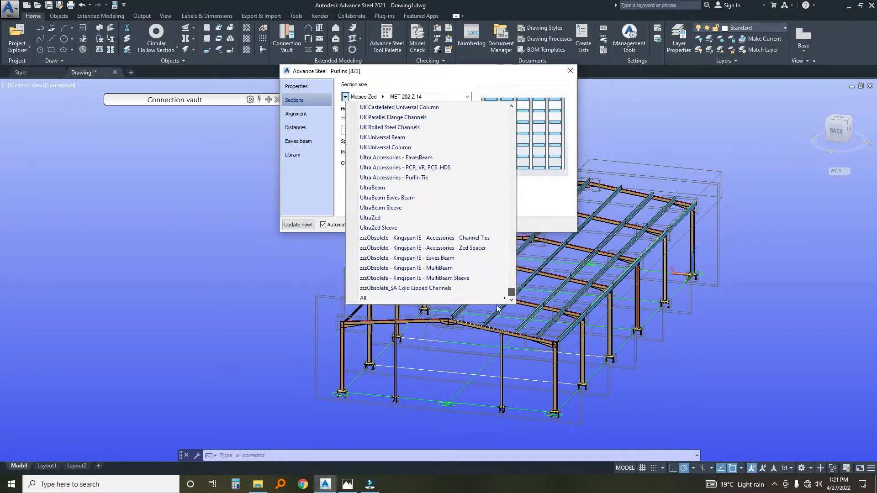
{"action": "left_click", "coordinate": [394, 298]}
{"action": "left_click", "coordinate": [505, 299]}
{"action": "left_click_drag", "start_coordinate": [682, 114], "coordinate": [673, 235]}
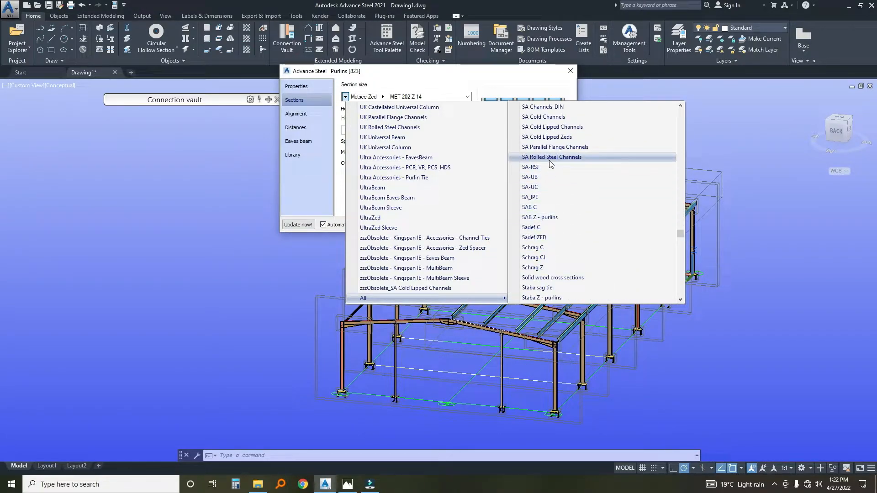
{"action": "scroll", "coordinate": [554, 212], "scroll_direction": "up", "scroll_amount": 1}
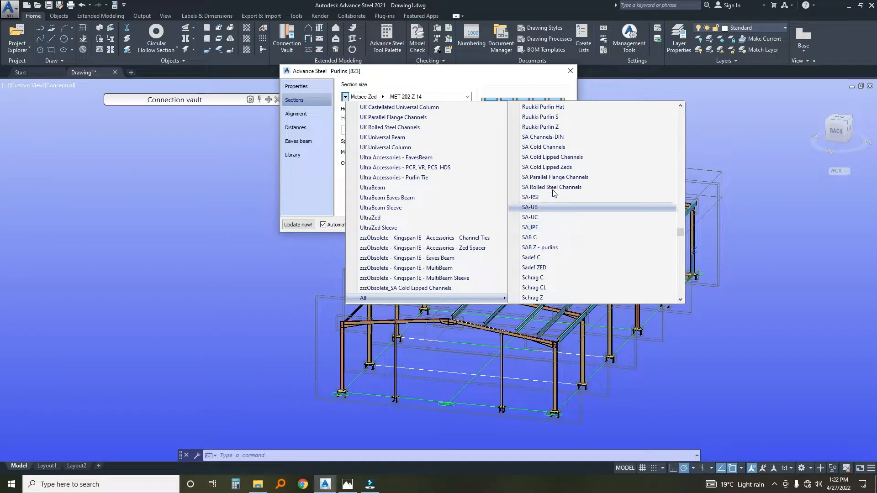
{"action": "left_click", "coordinate": [556, 157]}
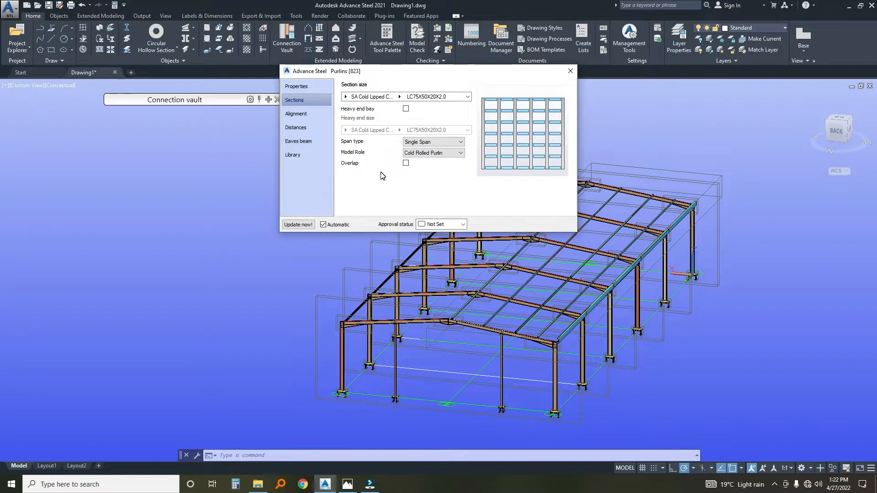
{"action": "left_click", "coordinate": [399, 97]}
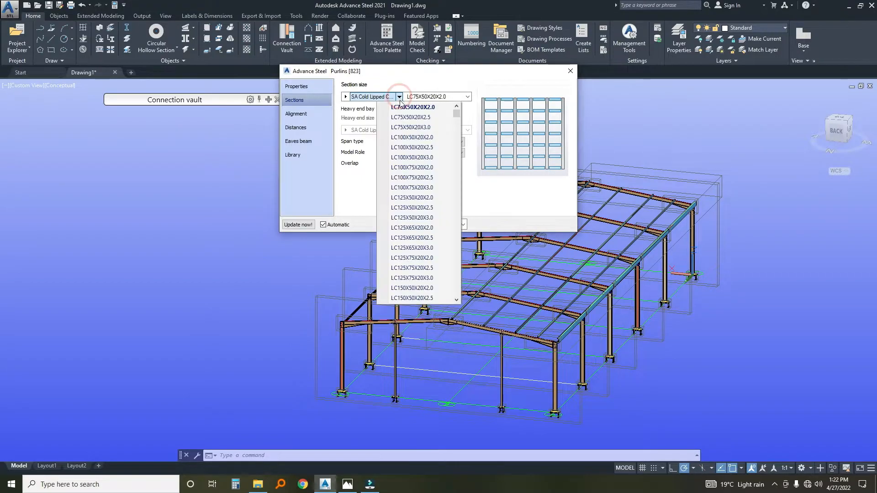
{"action": "left_click", "coordinate": [409, 208]}
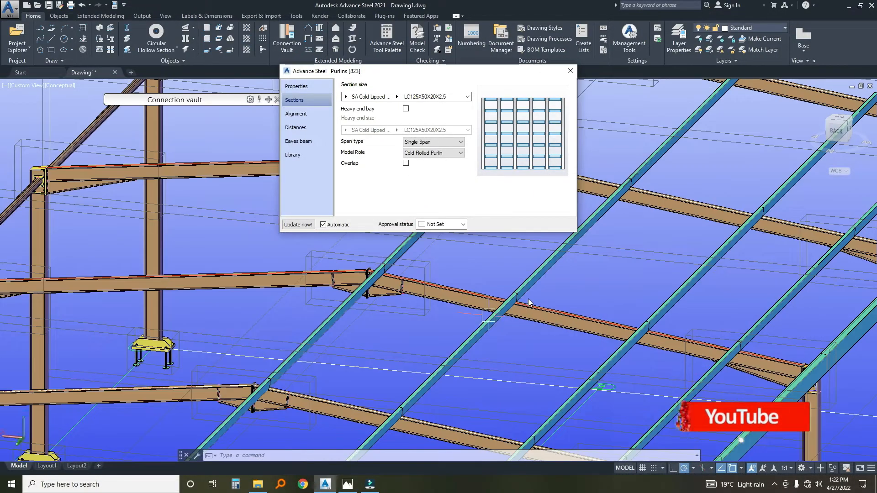
{"action": "scroll", "coordinate": [528, 298], "scroll_direction": "down", "scroll_amount": 5}
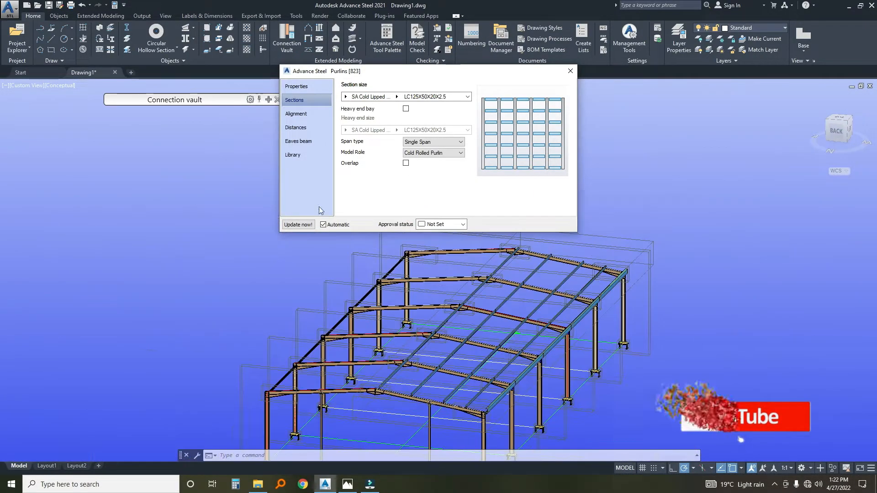
Turn off the creation of the eaves beam in the purlin joint.
{"action": "left_click", "coordinate": [298, 141]}
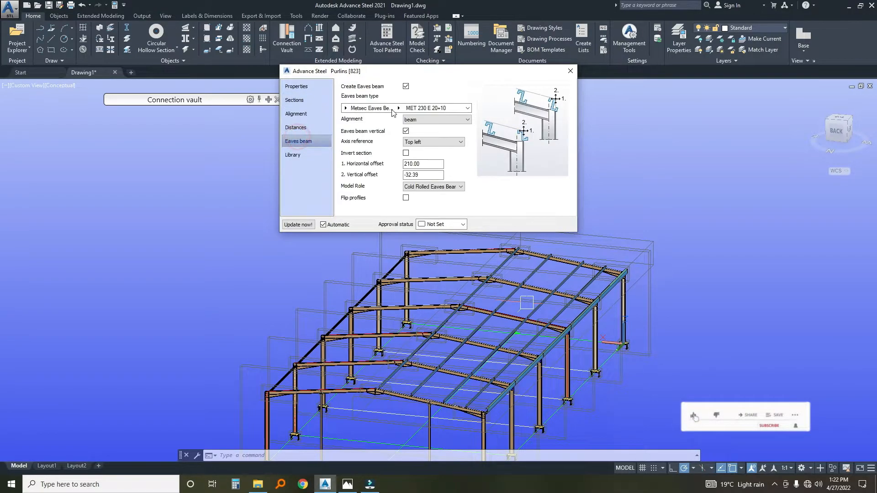
{"action": "left_click", "coordinate": [406, 86]}
{"action": "scroll", "coordinate": [519, 385], "scroll_direction": "up", "scroll_amount": 7}
{"action": "scroll", "coordinate": [496, 350], "scroll_direction": "down", "scroll_amount": 6}
Set the purlins' alignment offset from the supporting rafters to 10.
{"action": "left_click", "coordinate": [303, 115]}
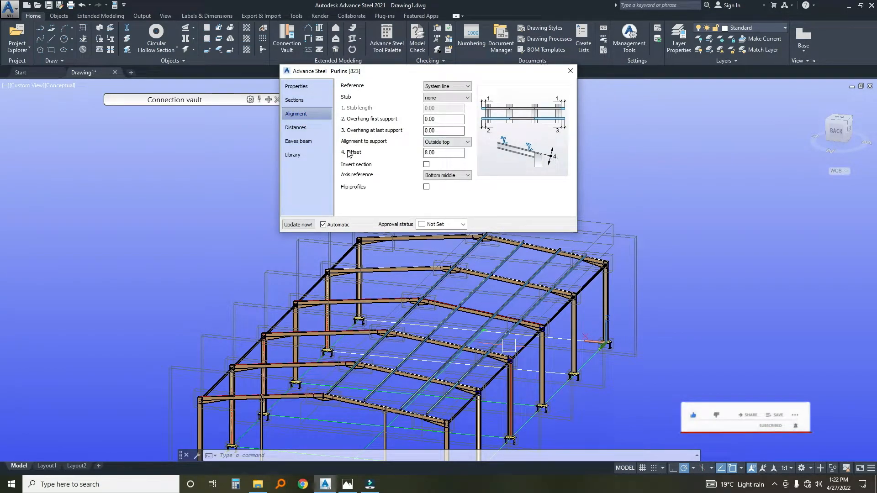
{"action": "double_click", "coordinate": [440, 153]}
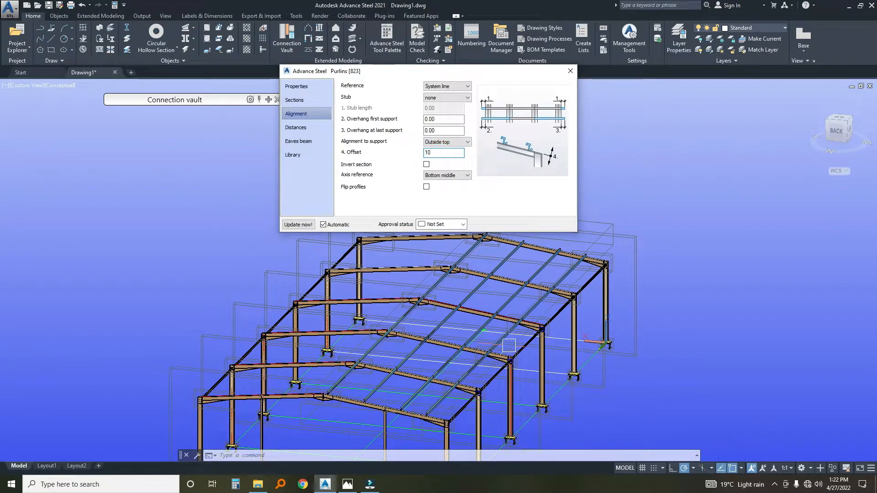
{"action": "left_click", "coordinate": [451, 129]}
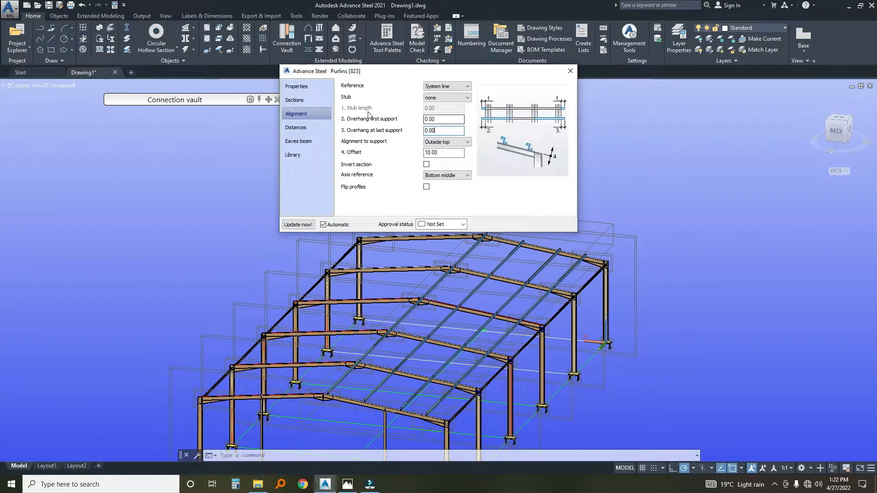
Set the intermediate distance between the purlins to 1500 and check their spacing down to the eaves.
{"action": "left_click", "coordinate": [297, 128]}
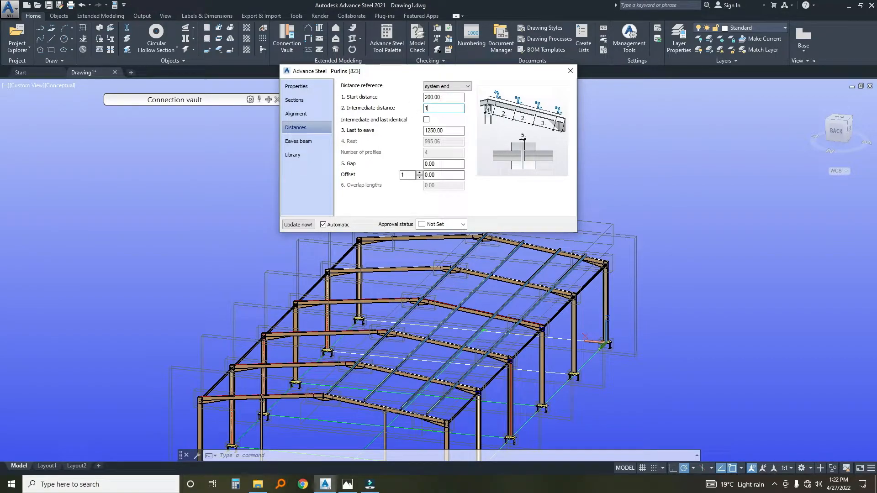
{"action": "left_click", "coordinate": [448, 132]}
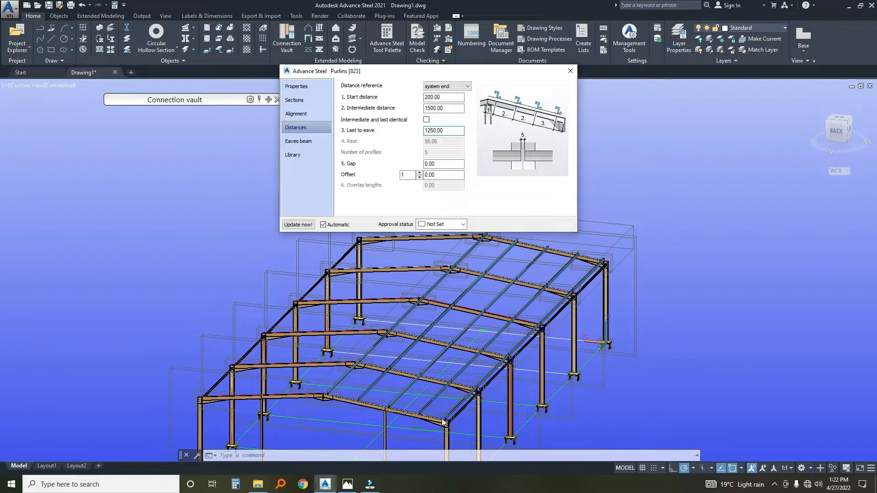
{"action": "scroll", "coordinate": [452, 414], "scroll_direction": "up", "scroll_amount": 6}
{"action": "scroll", "coordinate": [472, 401], "scroll_direction": "down", "scroll_amount": 2}
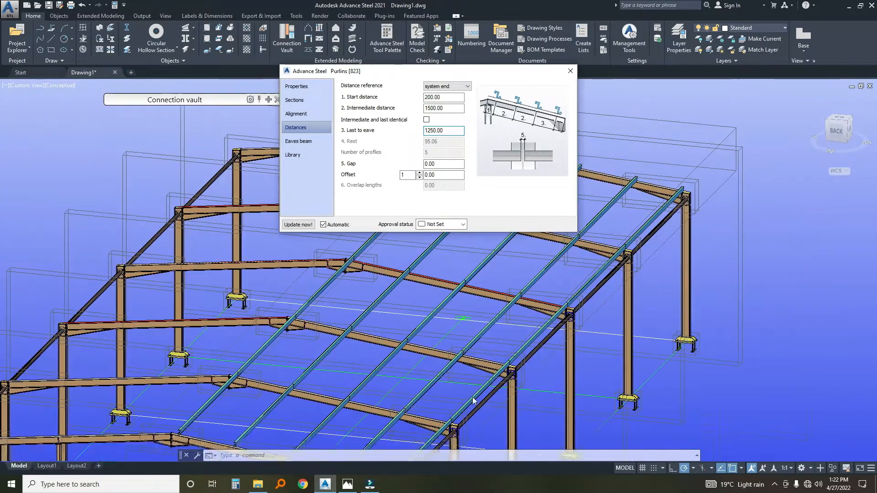
{"action": "scroll", "coordinate": [478, 370], "scroll_direction": "down", "scroll_amount": 3}
{"action": "scroll", "coordinate": [478, 370], "scroll_direction": "up", "scroll_amount": 5}
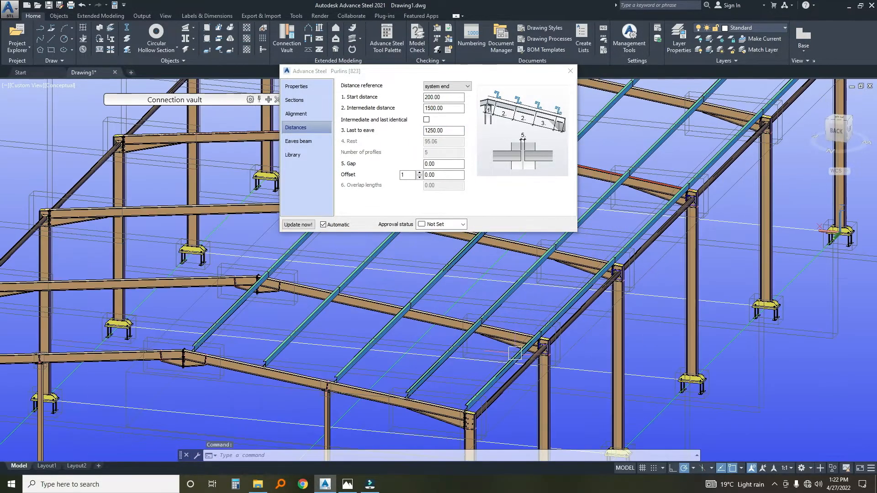
{"action": "middle_click_drag", "start_coordinate": [478, 370], "coordinate": [491, 347]}
Set the purlins' last-to-eave distance to 1000.
{"action": "double_click", "coordinate": [446, 132]}
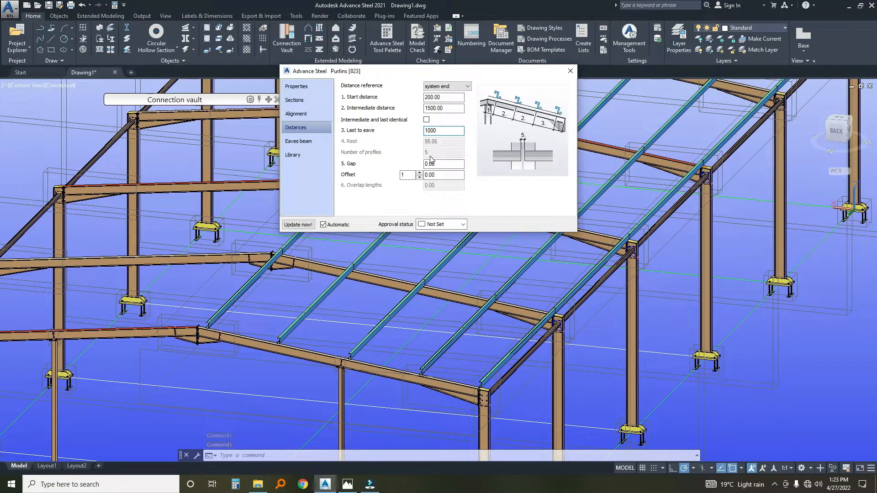
{"action": "left_click", "coordinate": [439, 167]}
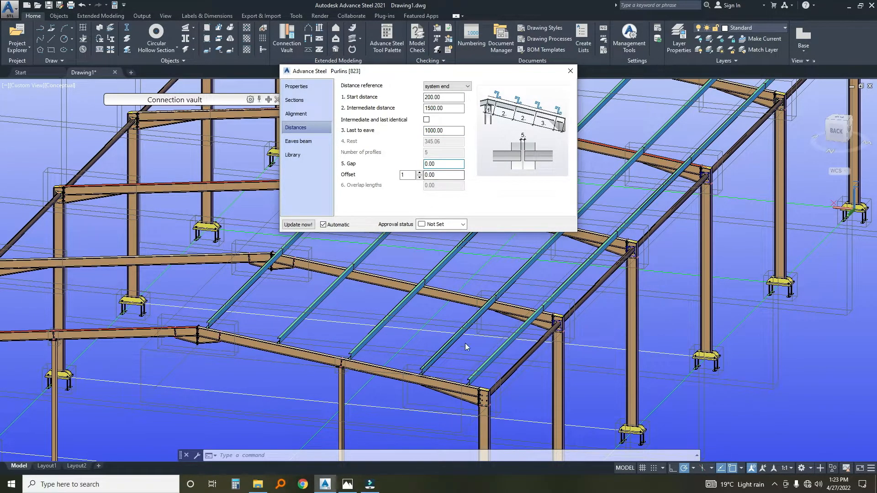
{"action": "scroll", "coordinate": [463, 339], "scroll_direction": "down", "scroll_amount": 3}
{"action": "middle_click_drag", "start_coordinate": [493, 317], "coordinate": [461, 252], "text": "shift"}
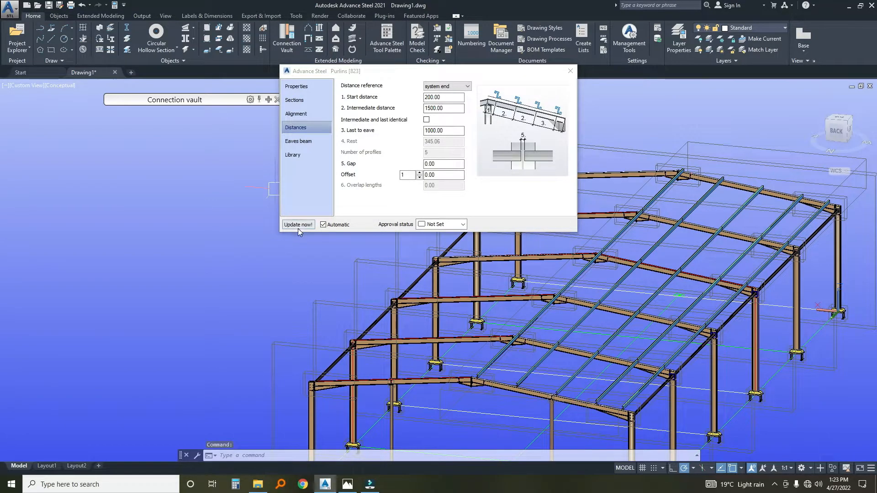
Flip the purlin profiles on the rafters and close the purlin settings.
{"action": "scroll", "coordinate": [465, 311], "scroll_direction": "up", "scroll_amount": 6}
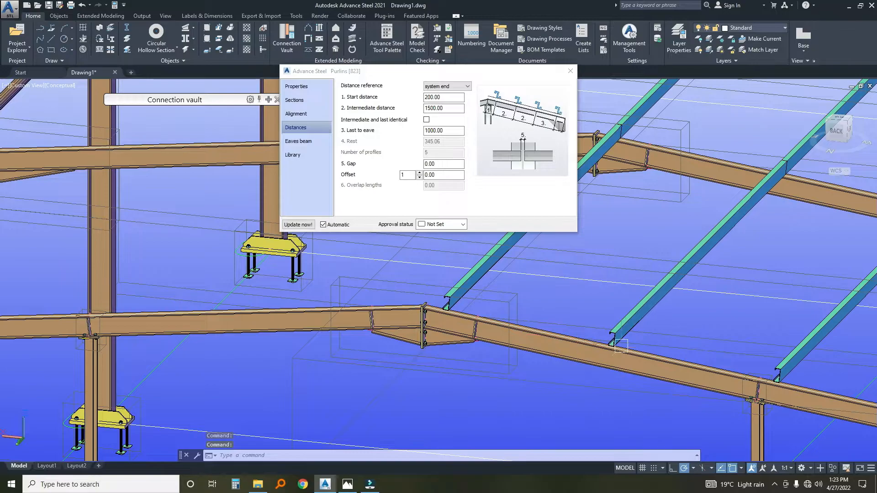
{"action": "scroll", "coordinate": [621, 346], "scroll_direction": "up", "scroll_amount": 2}
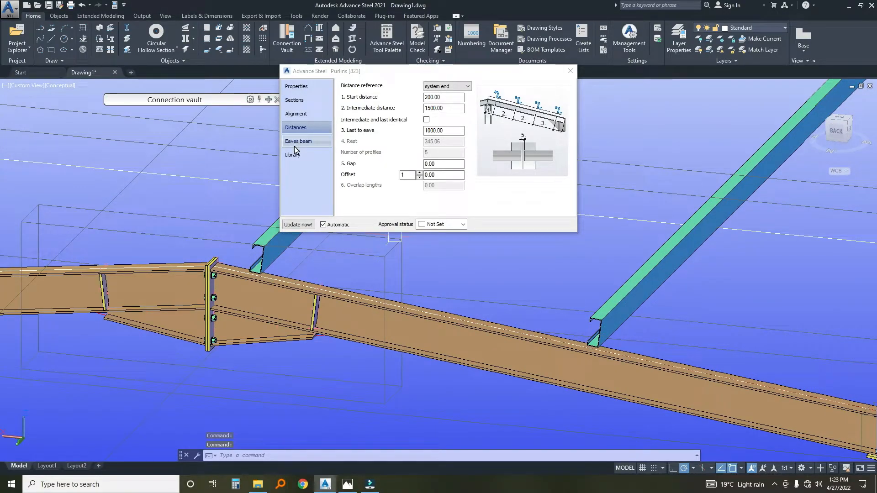
{"action": "left_click", "coordinate": [297, 115]}
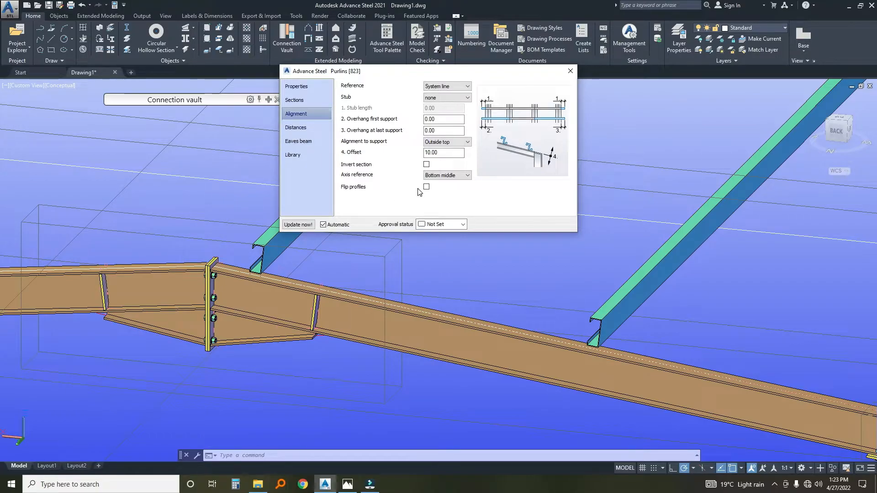
{"action": "left_click", "coordinate": [427, 188]}
{"action": "scroll", "coordinate": [452, 253], "scroll_direction": "down", "scroll_amount": 5}
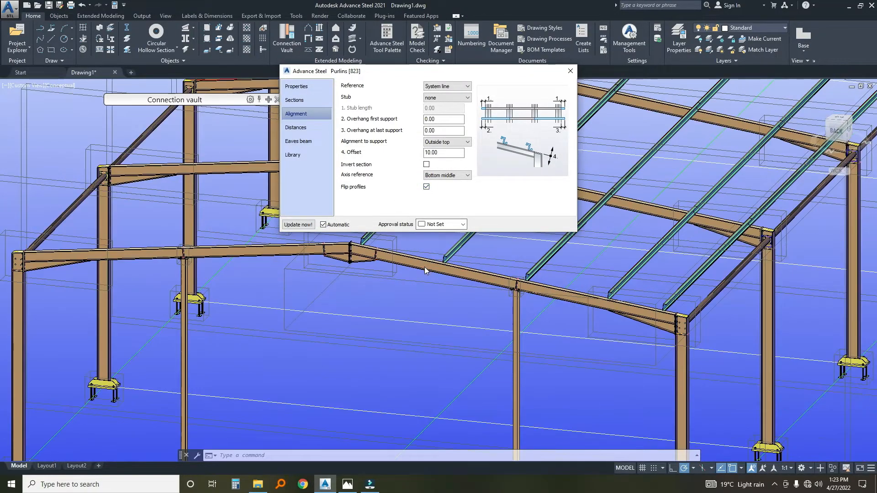
{"action": "scroll", "coordinate": [586, 297], "scroll_direction": "up", "scroll_amount": 2}
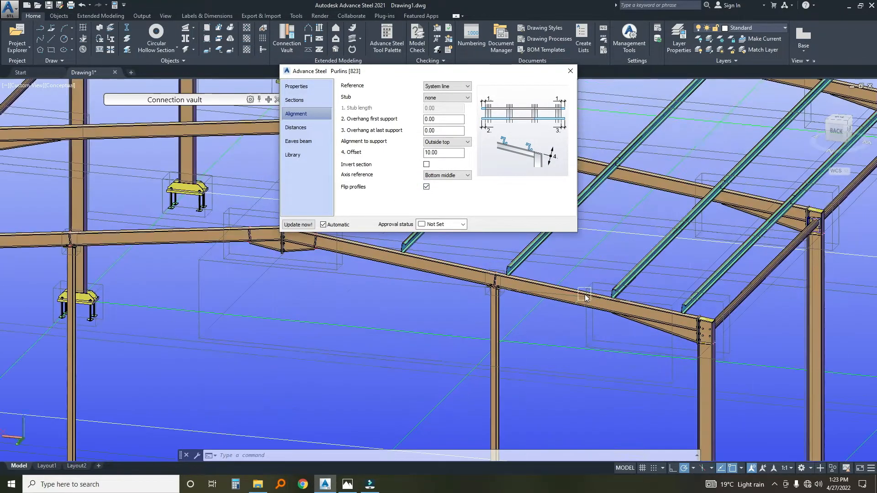
{"action": "left_click", "coordinate": [571, 71]}
Create purlins across the six rafters of the opposite roof slope, without a reference point or an additional reference beam.
{"action": "scroll", "coordinate": [351, 234], "scroll_direction": "down", "scroll_amount": 5}
{"action": "scroll", "coordinate": [350, 234], "scroll_direction": "up", "scroll_amount": 3}
{"action": "scroll", "coordinate": [350, 234], "scroll_direction": "up", "scroll_amount": 3}
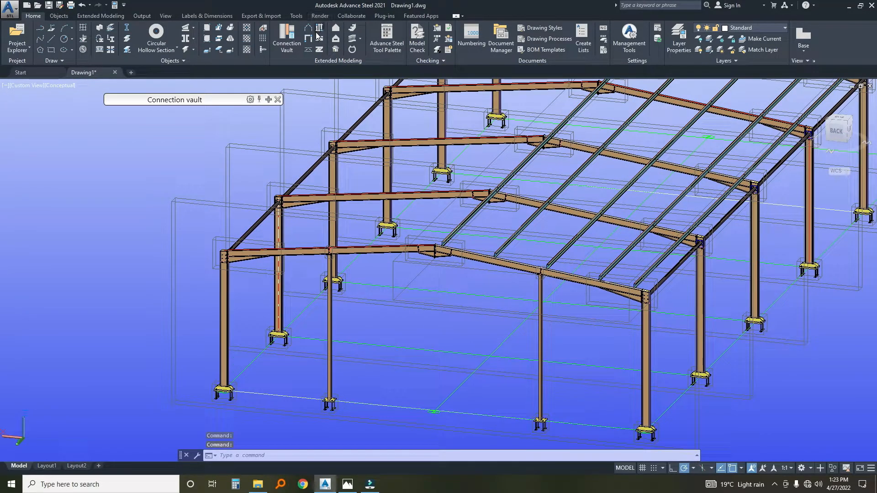
{"action": "left_click", "coordinate": [317, 31]}
{"action": "scroll", "coordinate": [320, 231], "scroll_direction": "up", "scroll_amount": 3}
{"action": "left_click", "coordinate": [322, 285]}
{"action": "middle_click_drag", "start_coordinate": [364, 202], "coordinate": [325, 299]}
{"action": "left_click", "coordinate": [398, 266]}
{"action": "middle_click_drag", "start_coordinate": [445, 184], "coordinate": [388, 272]}
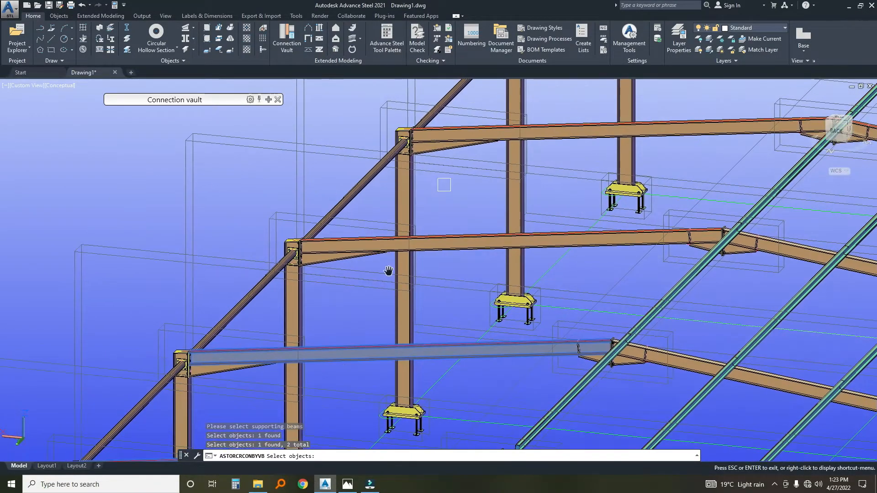
{"action": "left_click", "coordinate": [452, 238]}
{"action": "middle_click_drag", "start_coordinate": [481, 186], "coordinate": [379, 307]}
{"action": "left_click", "coordinate": [468, 249]}
{"action": "middle_click_drag", "start_coordinate": [502, 193], "coordinate": [357, 324]}
{"action": "left_click", "coordinate": [451, 274]}
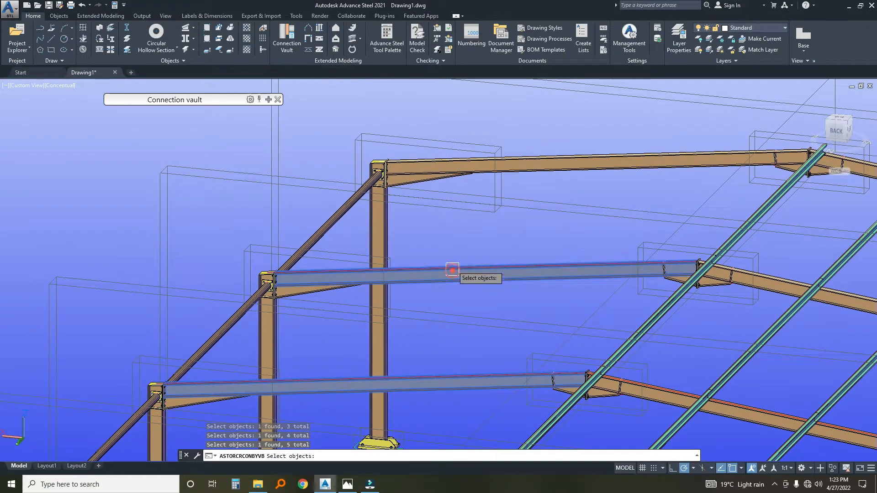
{"action": "left_click", "coordinate": [535, 157]}
{"action": "scroll", "coordinate": [516, 120], "scroll_direction": "down", "scroll_amount": 5}
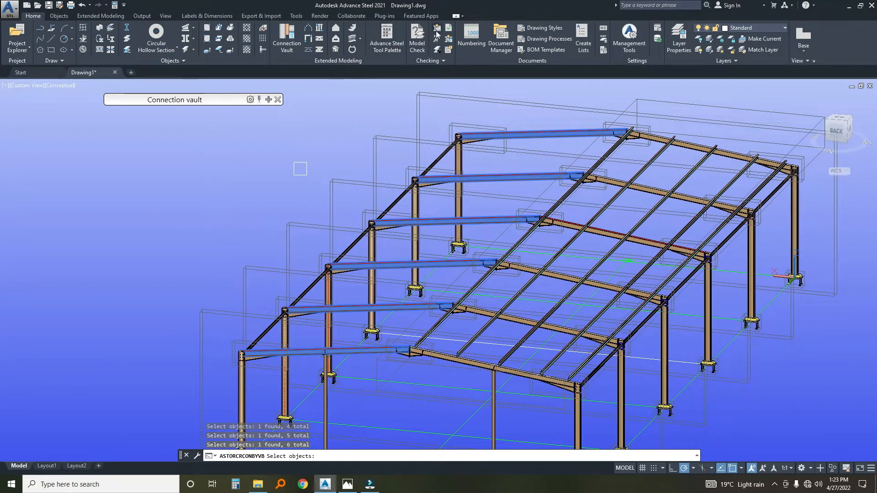
{"action": "key", "text": "Return"}
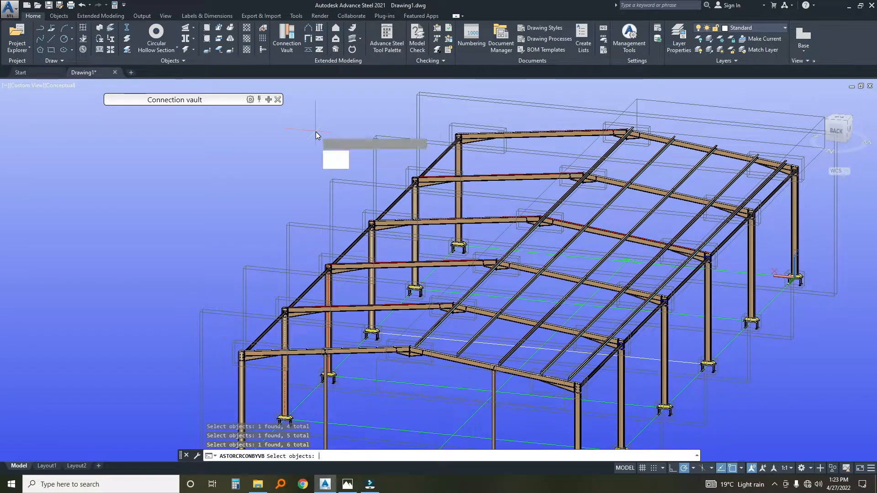
{"action": "key", "text": "Return"}
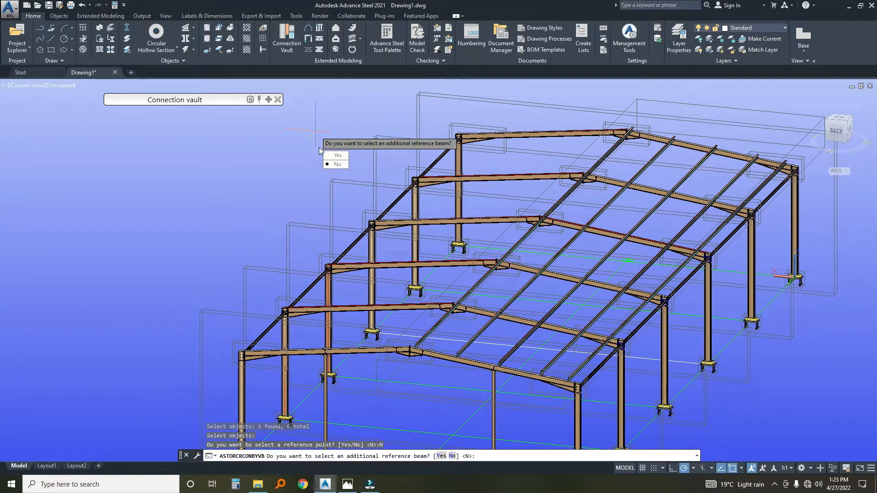
{"action": "left_click", "coordinate": [340, 164]}
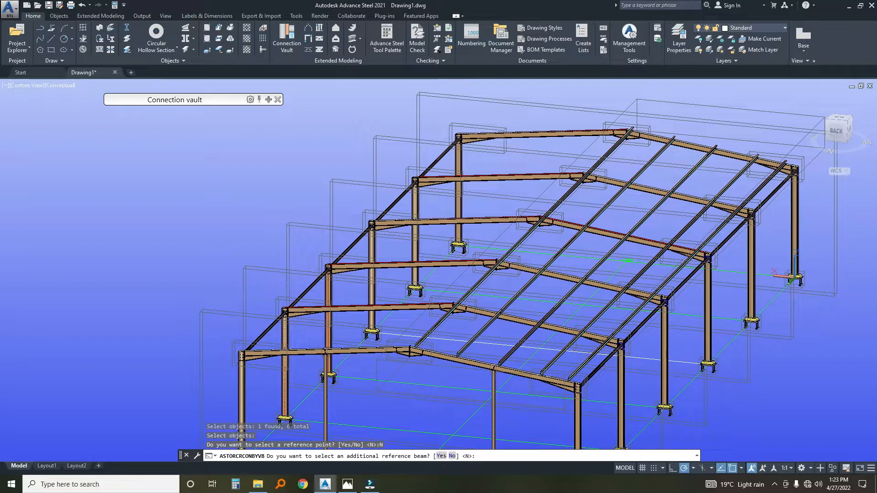
{"action": "key", "text": "Return"}
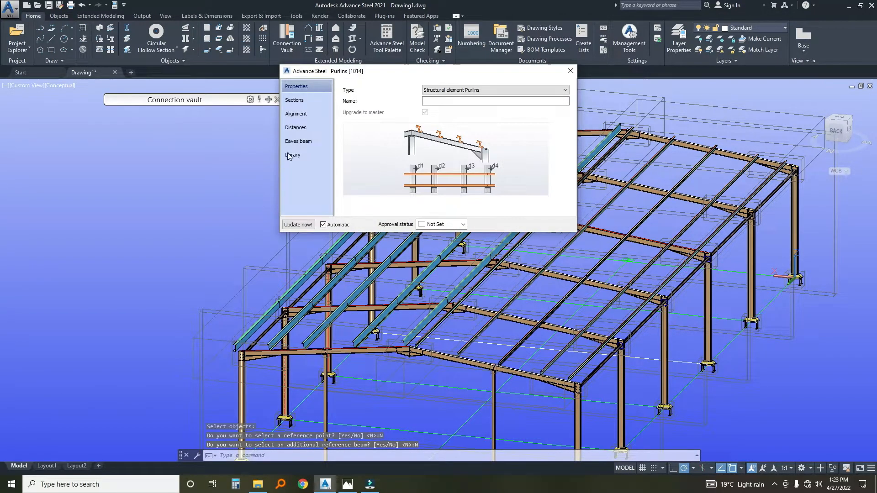
Set the new purlins' section to SA Cold Lipped Channels LC125X50X20X2.5 and turn off their eaves beam.
{"action": "left_click", "coordinate": [294, 100]}
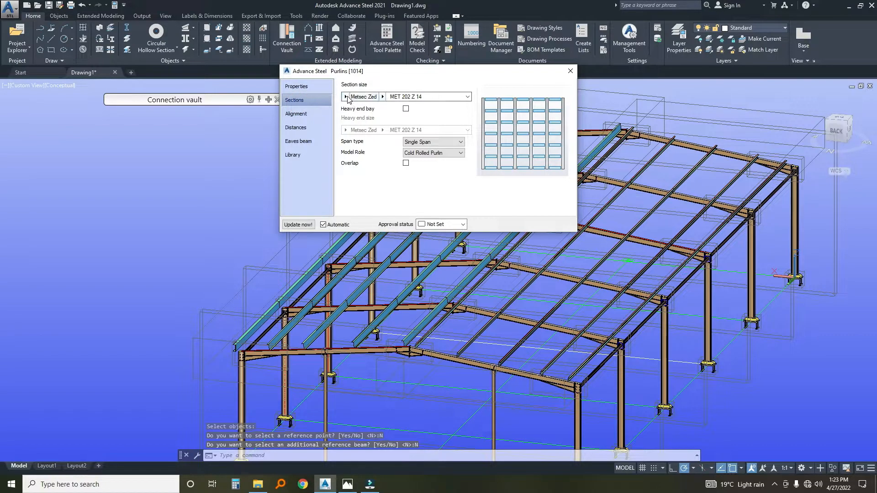
{"action": "left_click", "coordinate": [346, 97]}
{"action": "scroll", "coordinate": [398, 286], "scroll_direction": "down", "scroll_amount": 2}
{"action": "left_click_drag", "start_coordinate": [513, 213], "coordinate": [510, 300]}
{"action": "left_click", "coordinate": [407, 295]}
{"action": "left_click", "coordinate": [455, 298]}
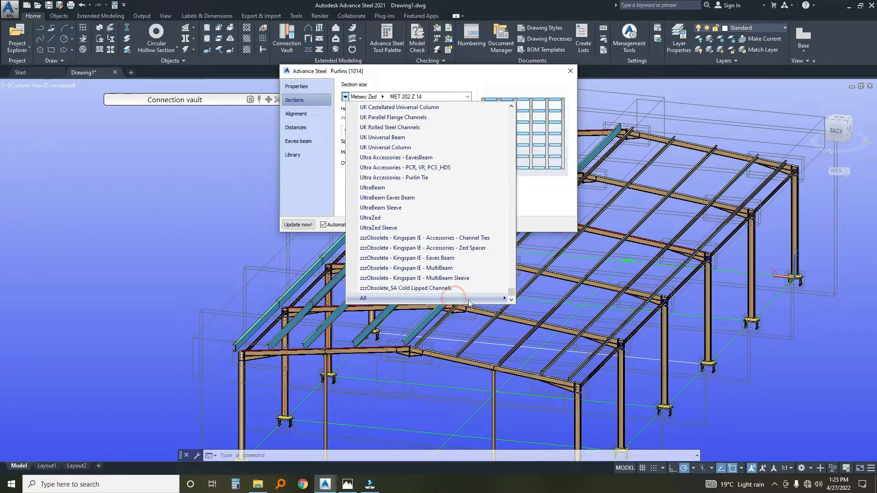
{"action": "left_click", "coordinate": [506, 298]}
{"action": "left_click_drag", "start_coordinate": [683, 121], "coordinate": [686, 233]}
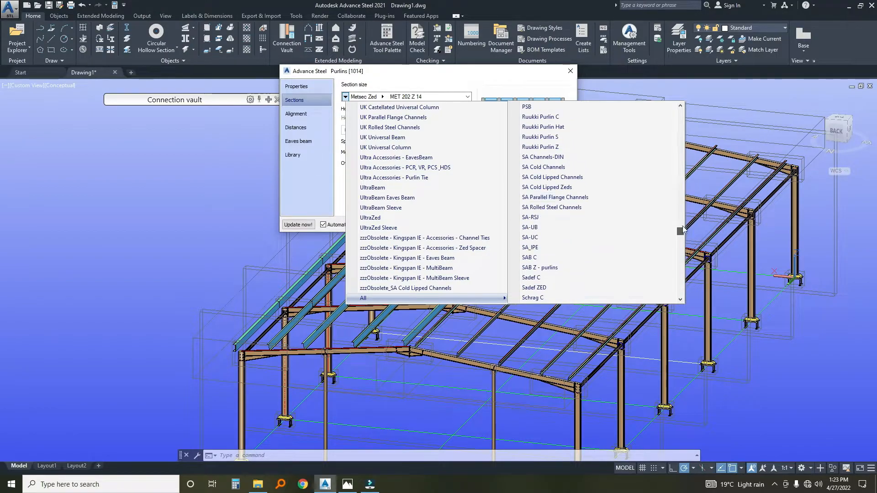
{"action": "left_click", "coordinate": [607, 180]}
{"action": "left_click", "coordinate": [400, 97]}
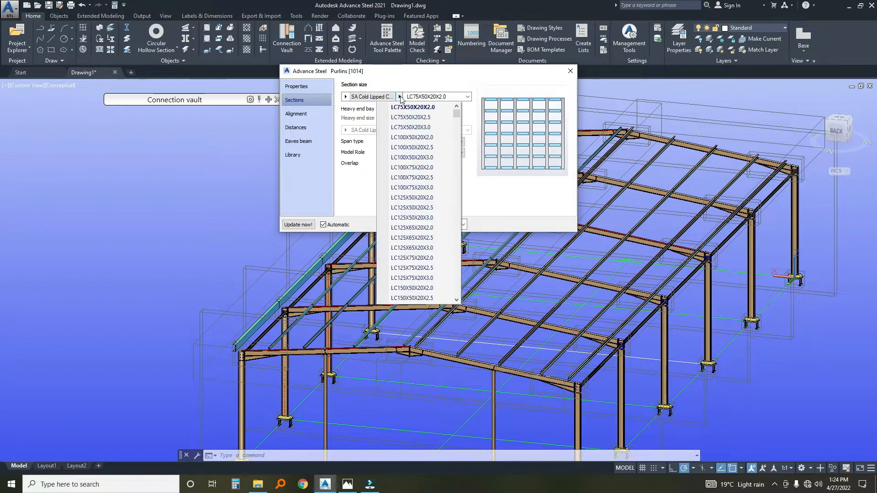
{"action": "left_click", "coordinate": [413, 207]}
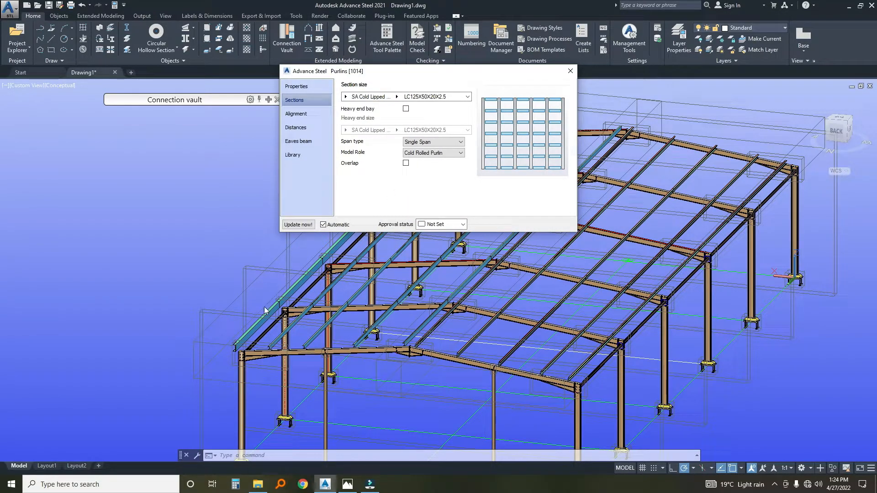
{"action": "left_click", "coordinate": [309, 143]}
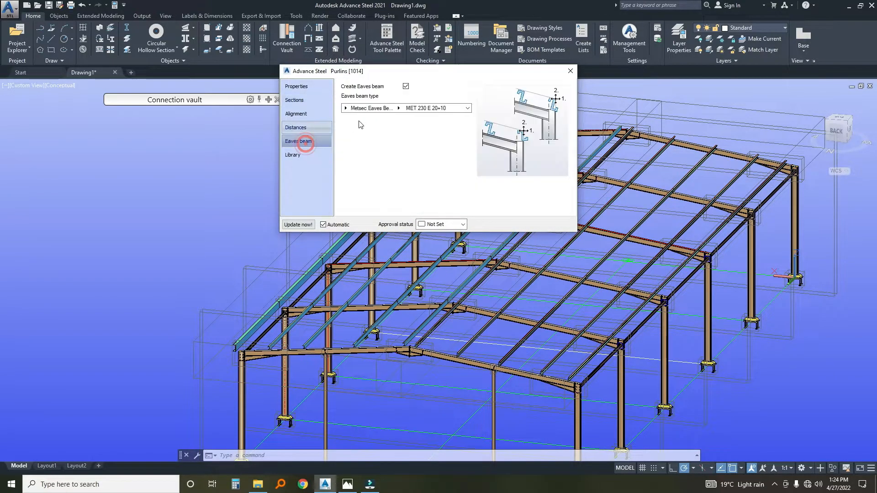
{"action": "left_click", "coordinate": [406, 87]}
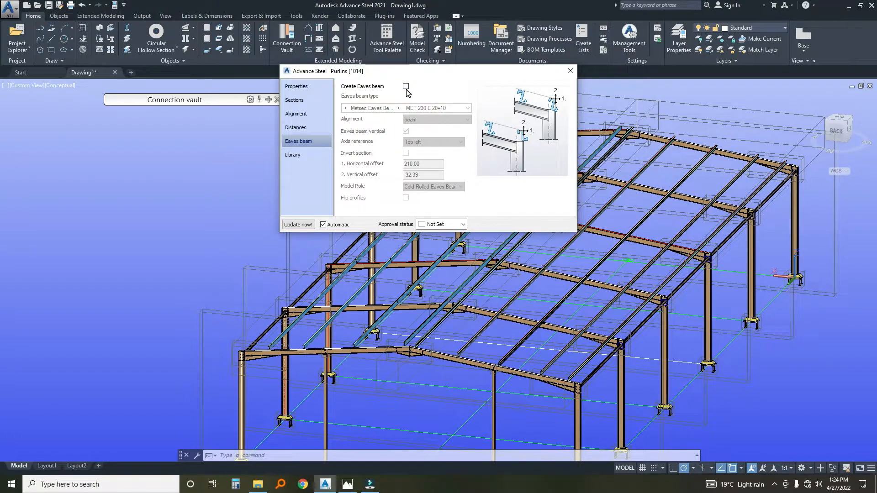
Set the new purlins' intermediate distance to 1500 and their last-to-eave distance to 1000.
{"action": "left_click", "coordinate": [306, 130]}
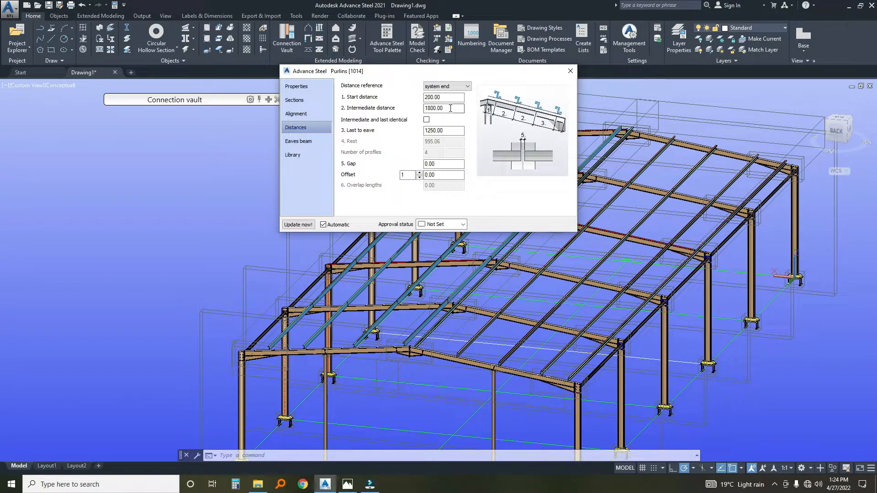
{"action": "type", "text": "150"}
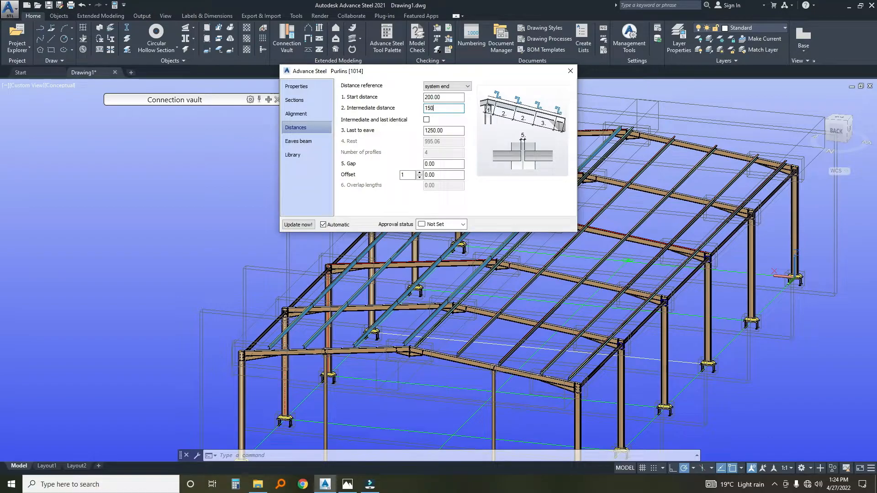
{"action": "type", "text": "0"}
{"action": "left_click", "coordinate": [446, 131]}
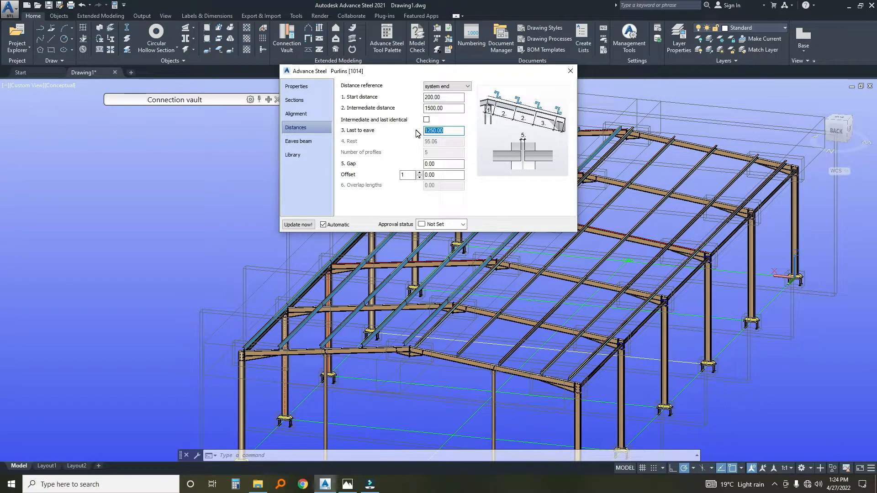
{"action": "left_click_drag", "start_coordinate": [445, 73], "coordinate": [511, 77]}
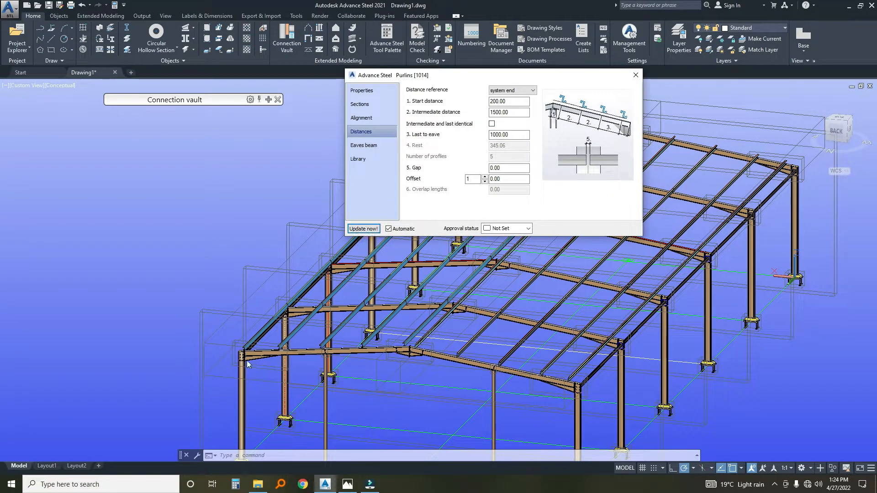
Check the new purlins' spacing and orientation from the eaves to the ridge and close their settings.
{"action": "scroll", "coordinate": [251, 365], "scroll_direction": "up", "scroll_amount": 5}
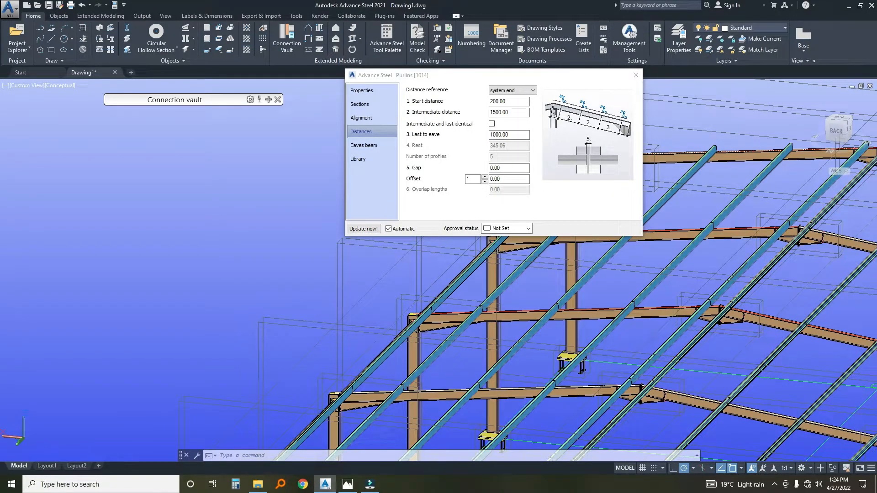
{"action": "scroll", "coordinate": [378, 305], "scroll_direction": "down", "scroll_amount": 3}
{"action": "middle_click_drag", "start_coordinate": [372, 341], "coordinate": [413, 270]}
{"action": "middle_click_drag", "start_coordinate": [431, 364], "coordinate": [457, 324]}
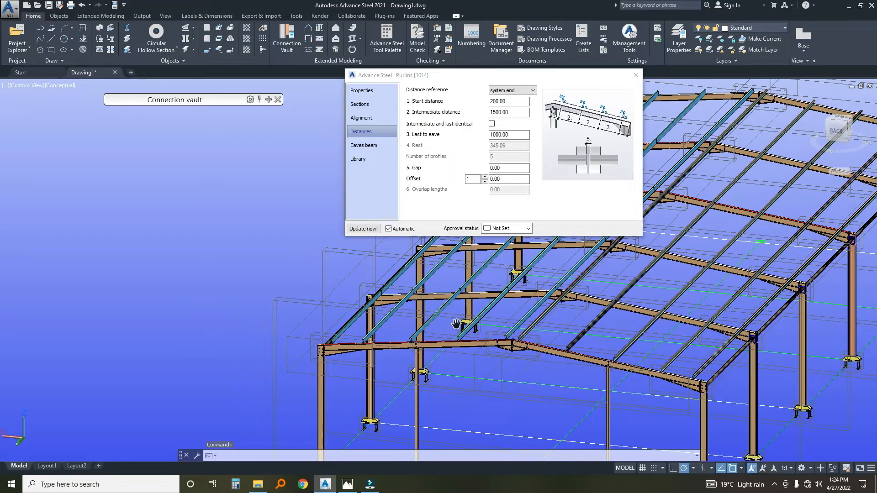
{"action": "scroll", "coordinate": [462, 357], "scroll_direction": "up", "scroll_amount": 3}
{"action": "middle_click_drag", "start_coordinate": [349, 414], "coordinate": [374, 393], "text": "shift"}
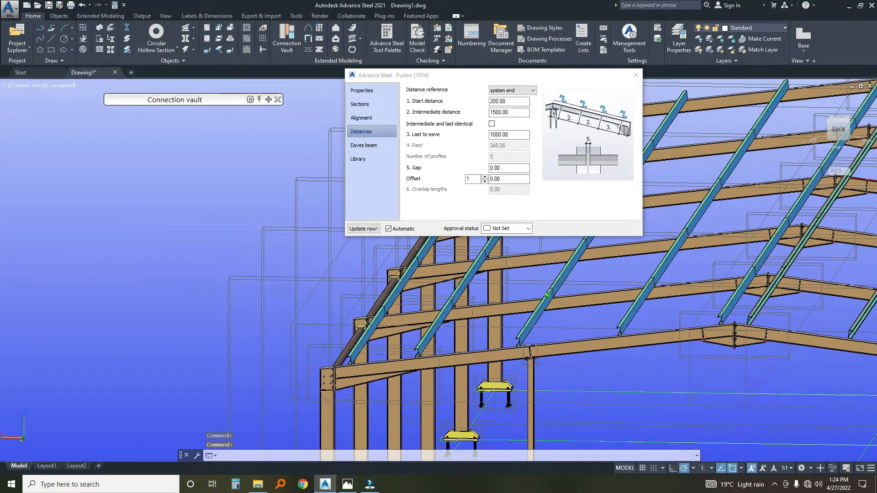
{"action": "left_click", "coordinate": [635, 75]}
{"action": "scroll", "coordinate": [490, 336], "scroll_direction": "down", "scroll_amount": 6}
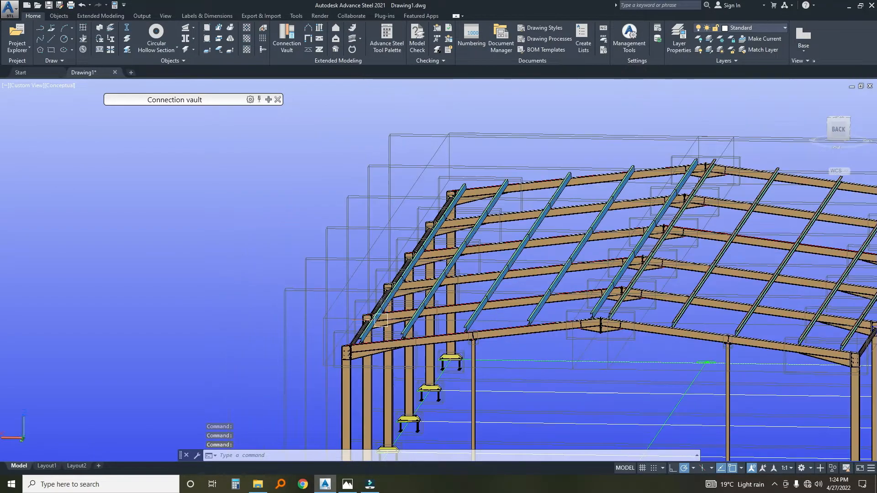
Examine the purlins on both roof slopes from the gable and the side, and their ends on the gable rafter.
{"action": "mouse_move", "coordinate": [490, 337]}
{"action": "middle_mouse_down"}
{"action": "mouse_move", "coordinate": [469, 333]}
{"action": "mouse_move", "coordinate": [501, 332]}
{"action": "middle_mouse_up"}
{"action": "scroll", "coordinate": [501, 332], "scroll_direction": "up", "scroll_amount": 10}
{"action": "scroll", "coordinate": [424, 294], "scroll_direction": "down", "scroll_amount": 8}
{"action": "middle_click_drag", "start_coordinate": [432, 356], "coordinate": [407, 327]}
{"action": "scroll", "coordinate": [407, 327], "scroll_direction": "up", "scroll_amount": 5}
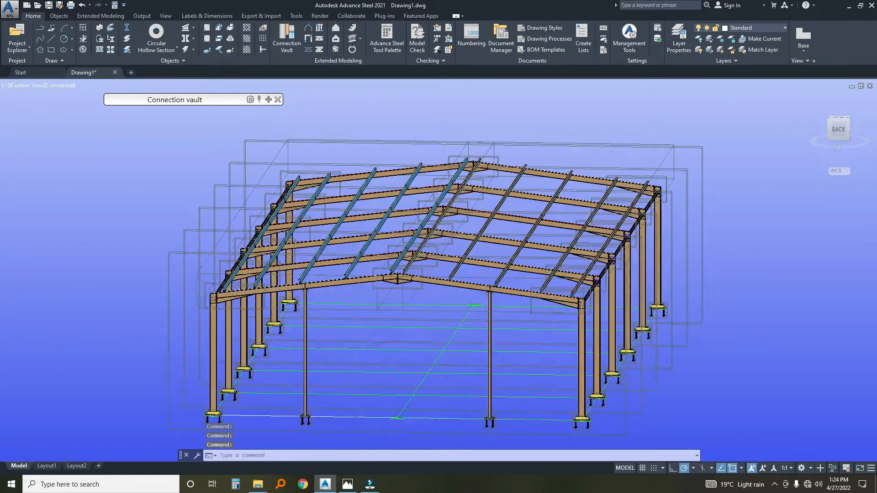
{"action": "scroll", "coordinate": [443, 356], "scroll_direction": "down", "scroll_amount": 8}
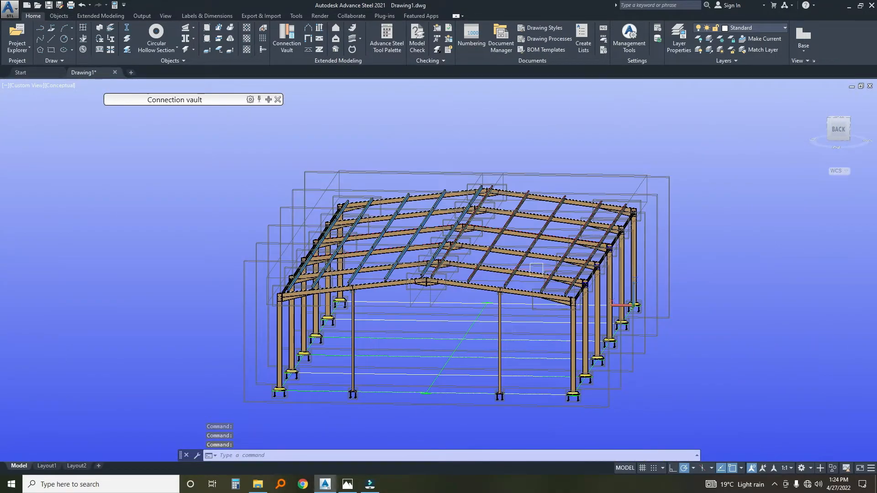
{"action": "middle_click_drag", "start_coordinate": [496, 250], "coordinate": [325, 316], "text": "shift"}
{"action": "right_click", "coordinate": [525, 319], "text": "shift"}
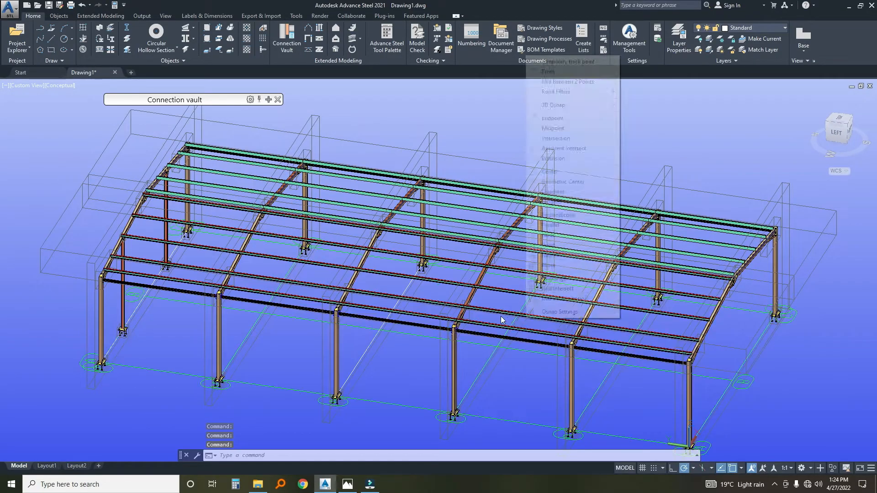
{"action": "left_click", "coordinate": [447, 121]}
{"action": "left_click", "coordinate": [481, 133]}
{"action": "middle_click_drag", "start_coordinate": [508, 235], "coordinate": [488, 226], "text": "shift"}
{"action": "scroll", "coordinate": [491, 325], "scroll_direction": "up", "scroll_amount": 6}
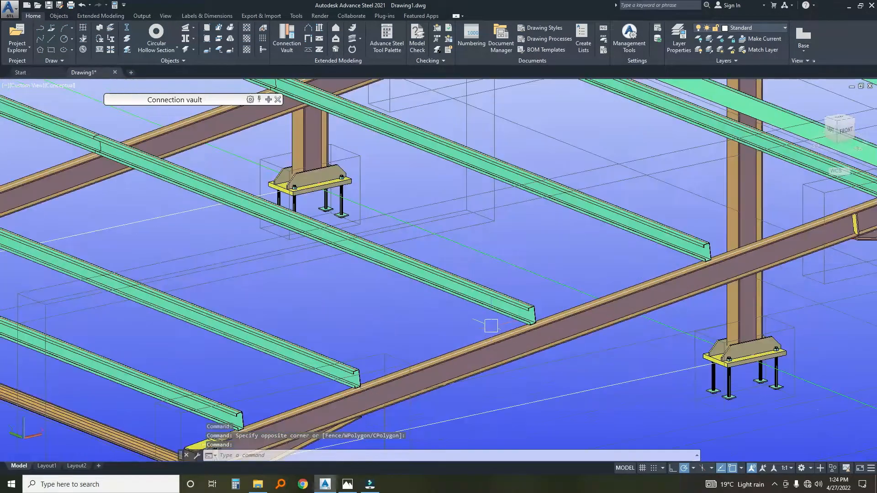
{"action": "scroll", "coordinate": [519, 321], "scroll_direction": "up", "scroll_amount": 2}
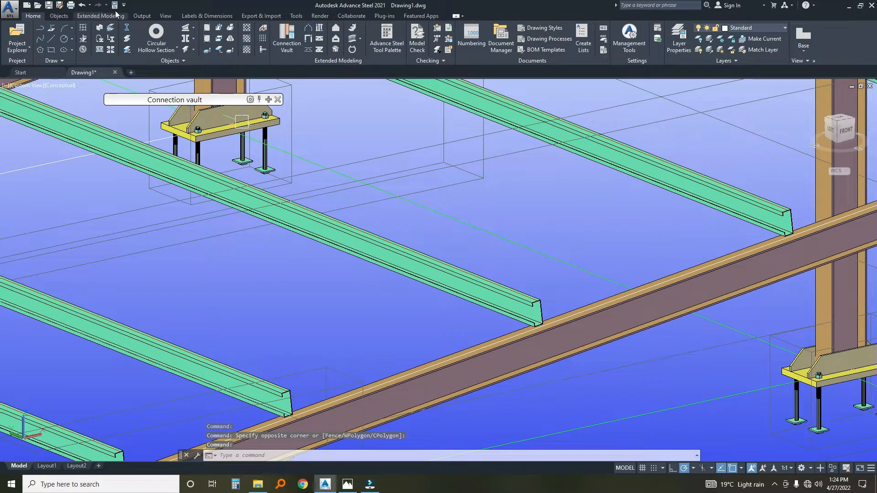
Look through the connection vault's fabricator-specific macros and open its cold-rolled purlin connections.
{"action": "left_click", "coordinate": [268, 99]}
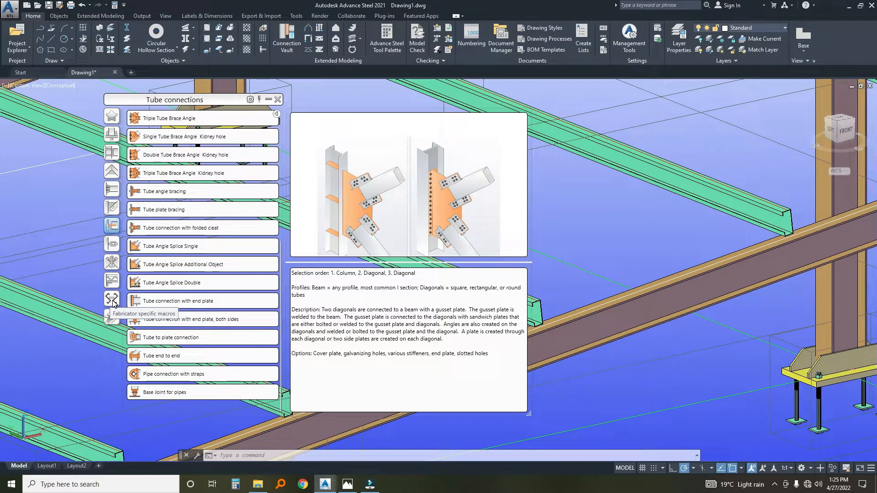
{"action": "left_click", "coordinate": [112, 299]}
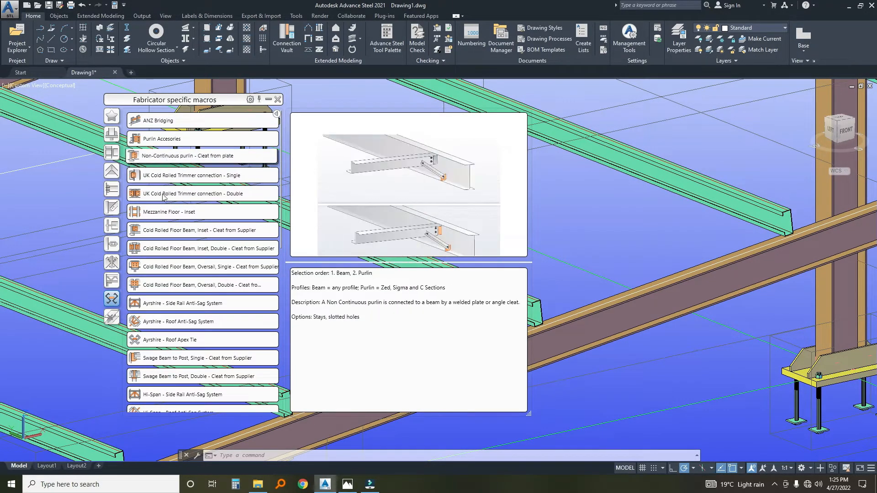
{"action": "scroll", "coordinate": [151, 247], "scroll_direction": "down", "scroll_amount": 8}
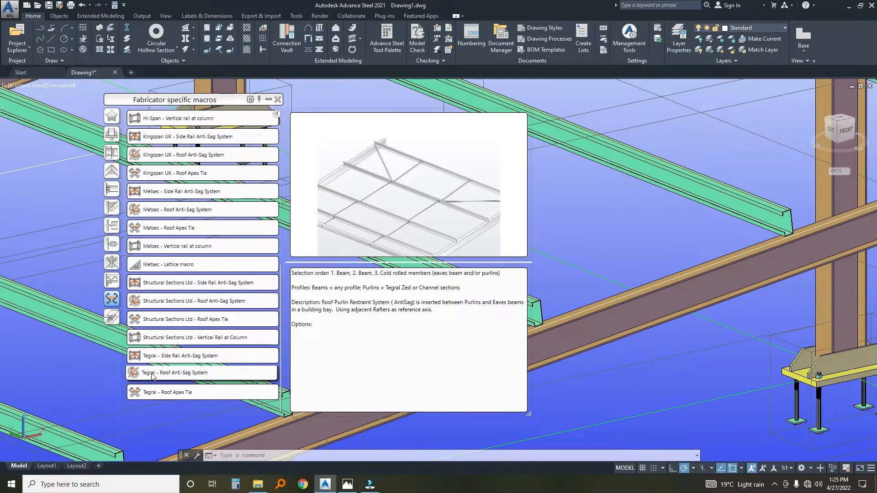
{"action": "scroll", "coordinate": [156, 274], "scroll_direction": "up", "scroll_amount": 5}
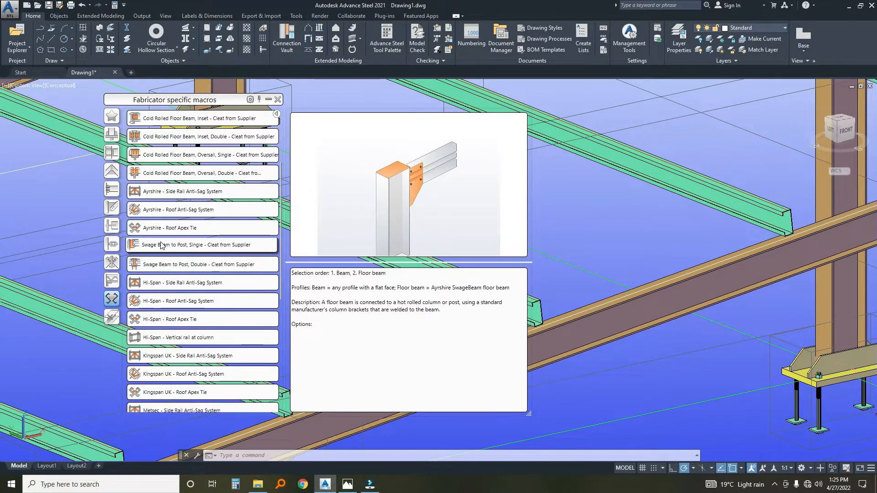
{"action": "left_click", "coordinate": [112, 263]}
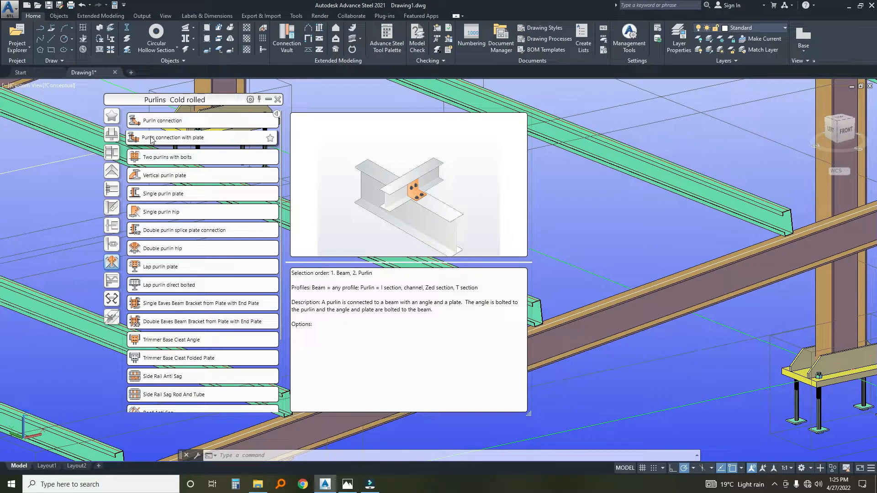
Try a Single purlin plate connection between the rafter and one purlin at a purlin joint, and inspect its plate and bolts.
{"action": "left_click", "coordinate": [147, 194]}
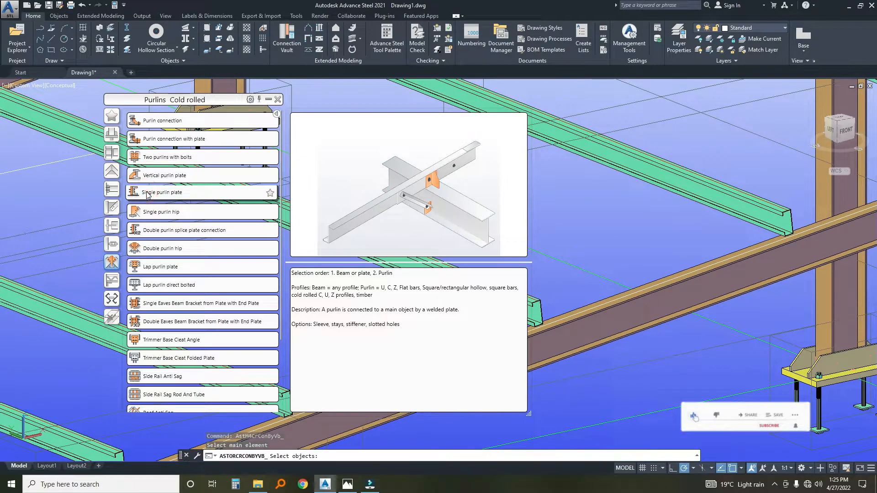
{"action": "left_click", "coordinate": [147, 233]}
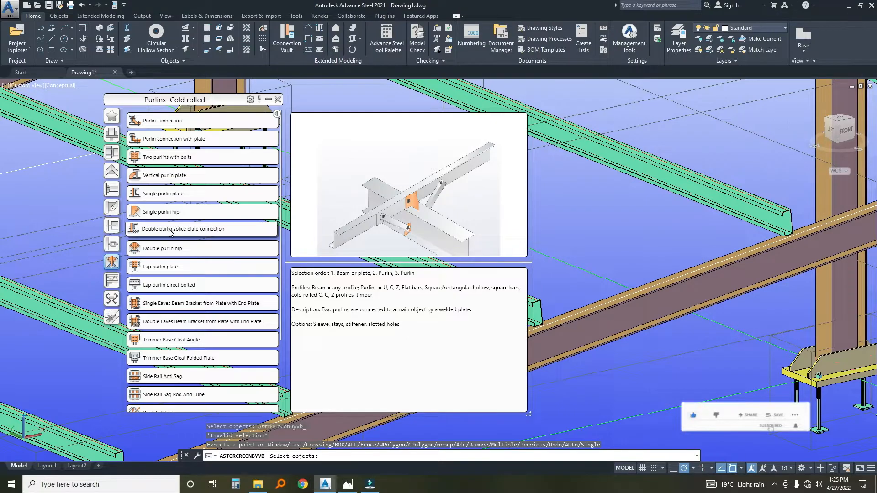
{"action": "scroll", "coordinate": [611, 256], "scroll_direction": "down", "scroll_amount": 1}
{"action": "scroll", "coordinate": [609, 262], "scroll_direction": "down", "scroll_amount": 1}
{"action": "middle_click_drag", "start_coordinate": [609, 262], "coordinate": [662, 348]}
{"action": "scroll", "coordinate": [611, 289], "scroll_direction": "down", "scroll_amount": 1}
{"action": "scroll", "coordinate": [559, 271], "scroll_direction": "up", "scroll_amount": 2}
{"action": "middle_click_drag", "start_coordinate": [560, 271], "coordinate": [608, 305]}
{"action": "scroll", "coordinate": [570, 333], "scroll_direction": "up", "scroll_amount": 2}
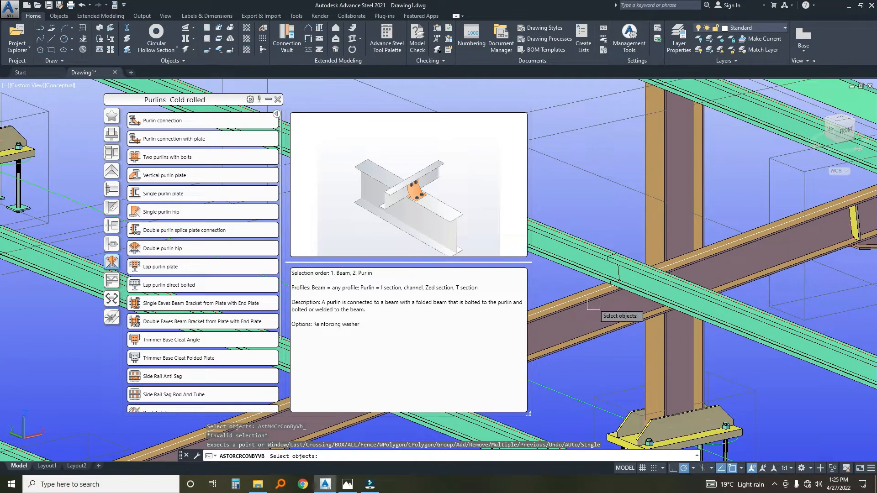
{"action": "left_click", "coordinate": [590, 303]}
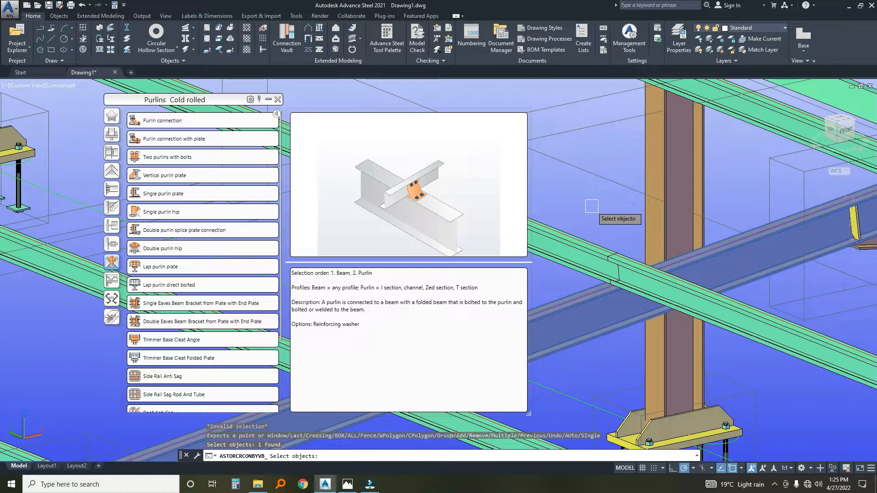
{"action": "key", "text": "Return"}
{"action": "left_click", "coordinate": [589, 249]}
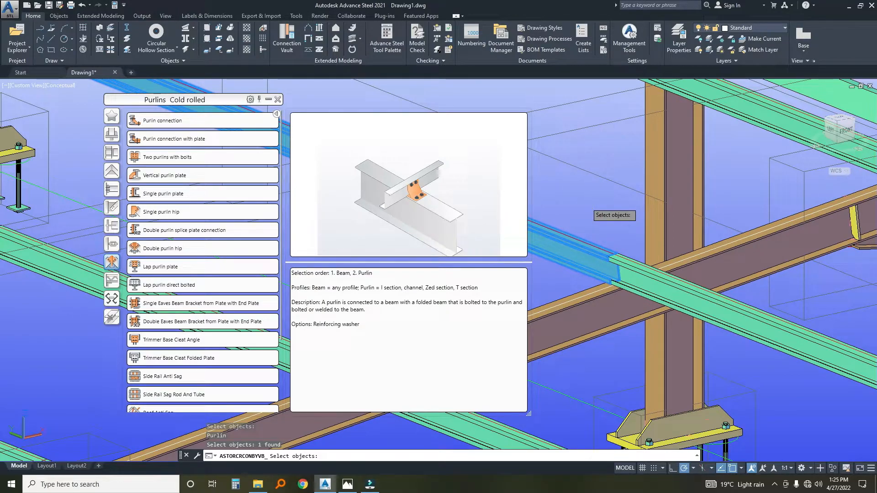
{"action": "key", "text": "Return"}
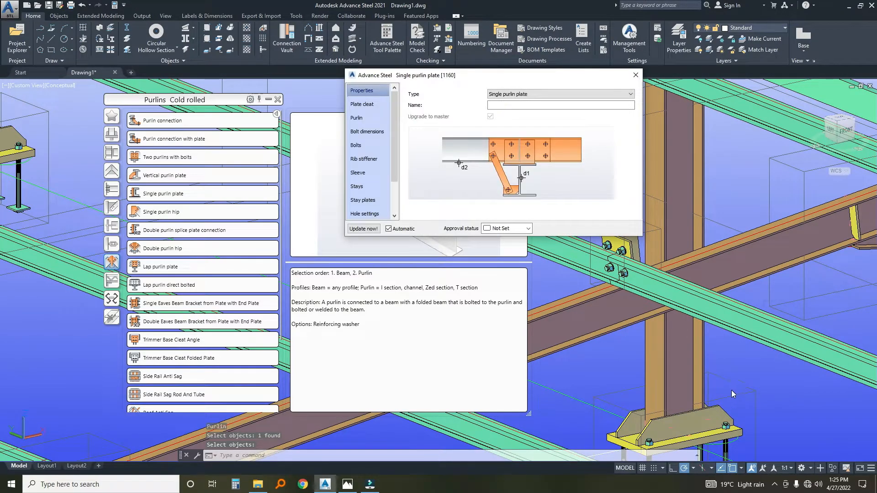
{"action": "scroll", "coordinate": [696, 360], "scroll_direction": "down", "scroll_amount": 4}
{"action": "middle_click_drag", "start_coordinate": [641, 309], "coordinate": [642, 331]}
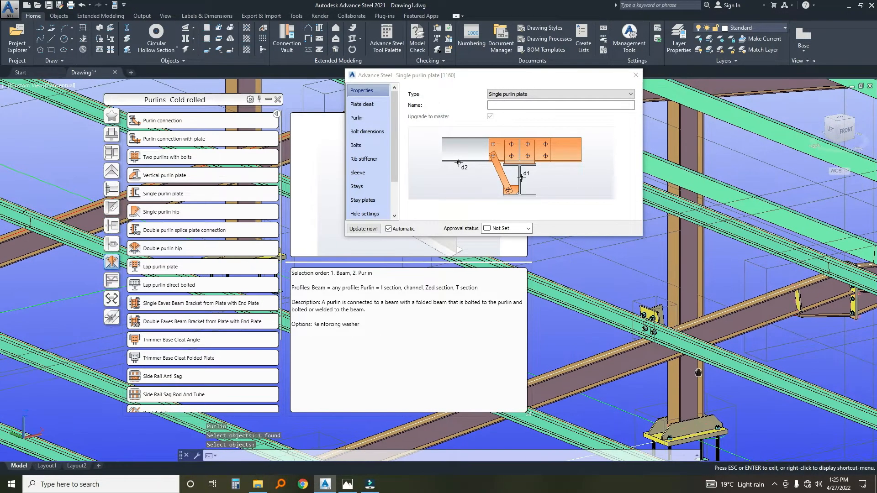
{"action": "scroll", "coordinate": [638, 315], "scroll_direction": "up", "scroll_amount": 3}
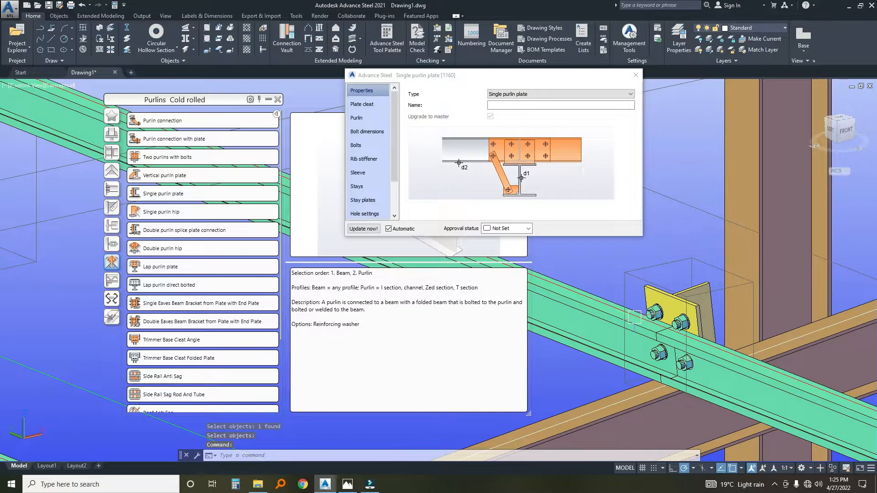
Delete the single purlin plate connection from the rafter.
{"action": "key", "text": "ctrl+z"}
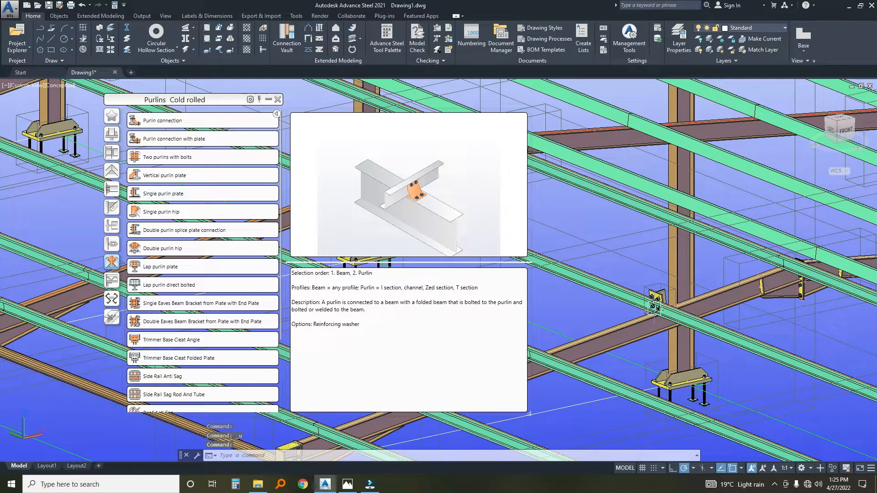
{"action": "scroll", "coordinate": [658, 293], "scroll_direction": "up", "scroll_amount": 3}
{"action": "left_click", "coordinate": [625, 308]}
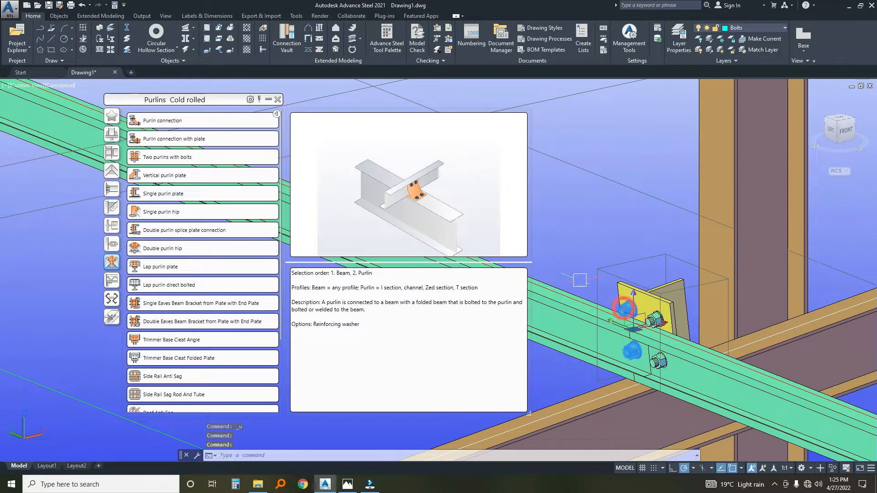
{"action": "key", "text": "Delete"}
{"action": "scroll", "coordinate": [579, 280], "scroll_direction": "down", "scroll_amount": 3}
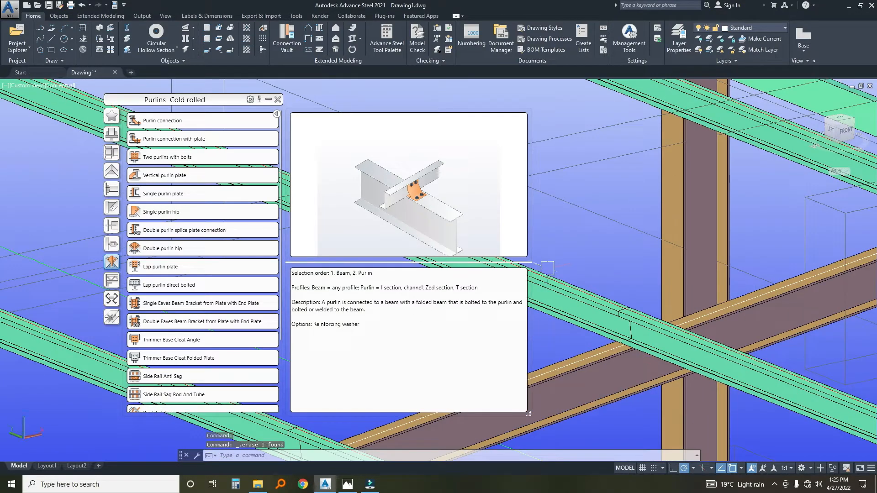
Connect the two abutting purlins to the rafter with a Double purlin splice plate connection.
{"action": "left_click", "coordinate": [137, 231]}
{"action": "scroll", "coordinate": [606, 363], "scroll_direction": "up", "scroll_amount": 2}
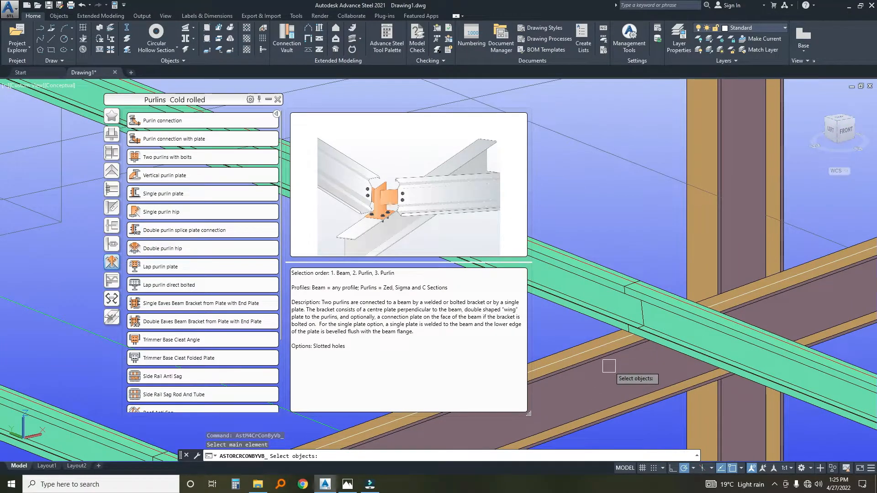
{"action": "left_click", "coordinate": [606, 362]}
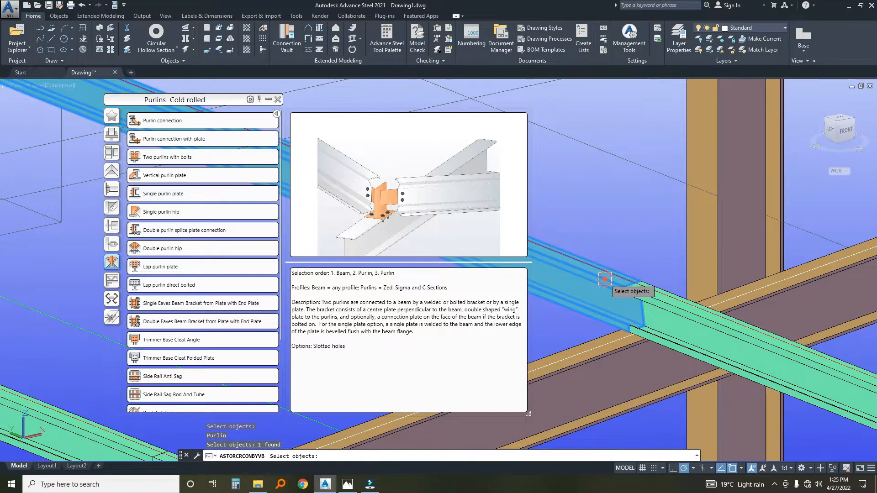
{"action": "left_click", "coordinate": [654, 292]}
{"action": "key", "text": "Return"}
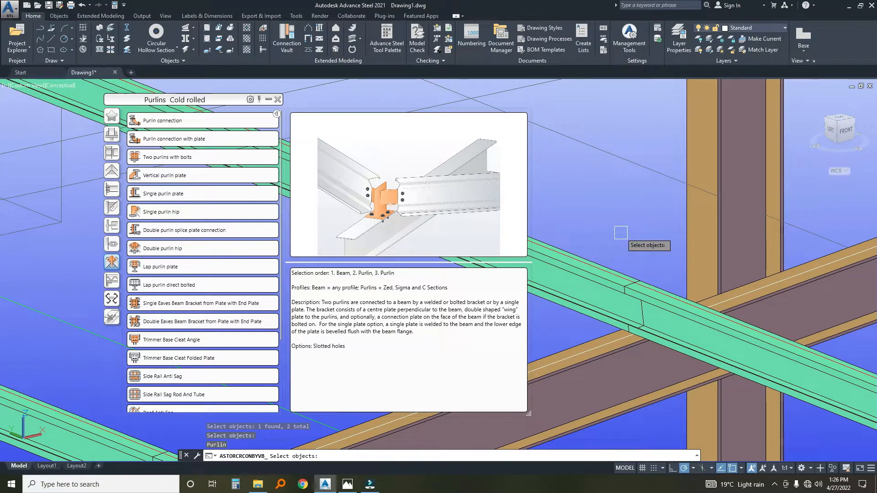
{"action": "left_click", "coordinate": [608, 271]}
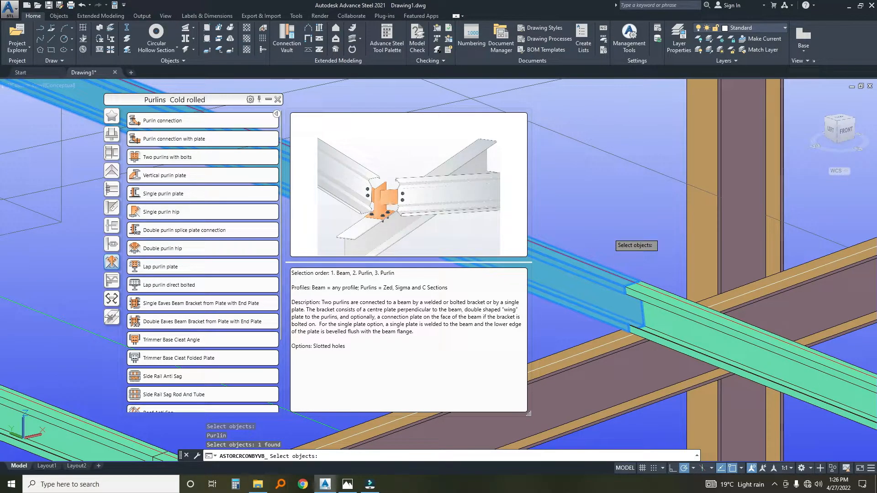
{"action": "key", "text": "Return"}
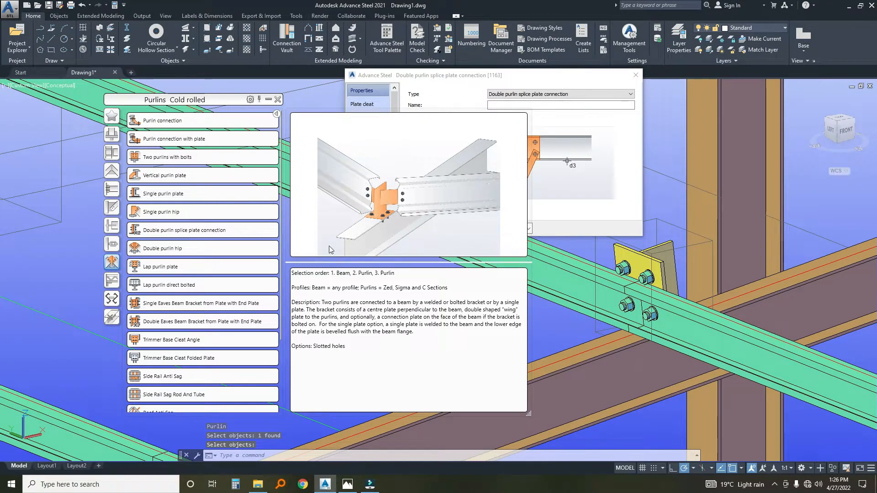
Set the splice connection's plate cleat end distance and edge distance to 25 each.
{"action": "left_click", "coordinate": [404, 85]}
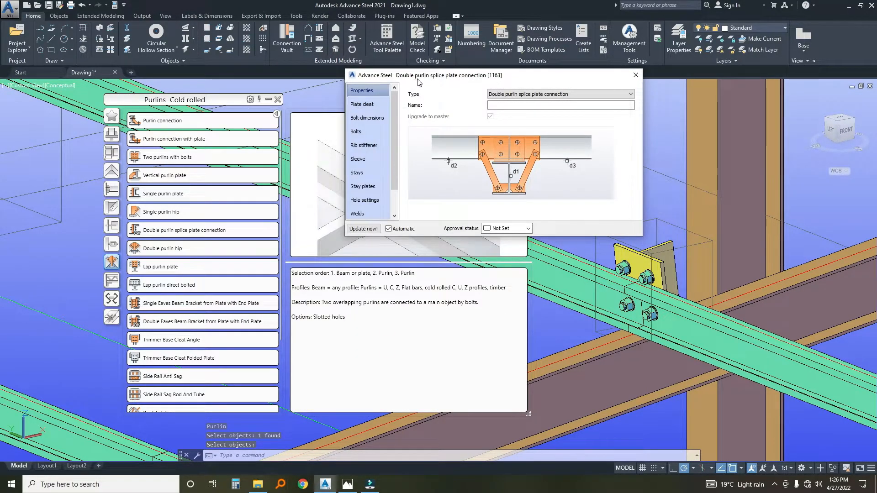
{"action": "left_click", "coordinate": [366, 106]}
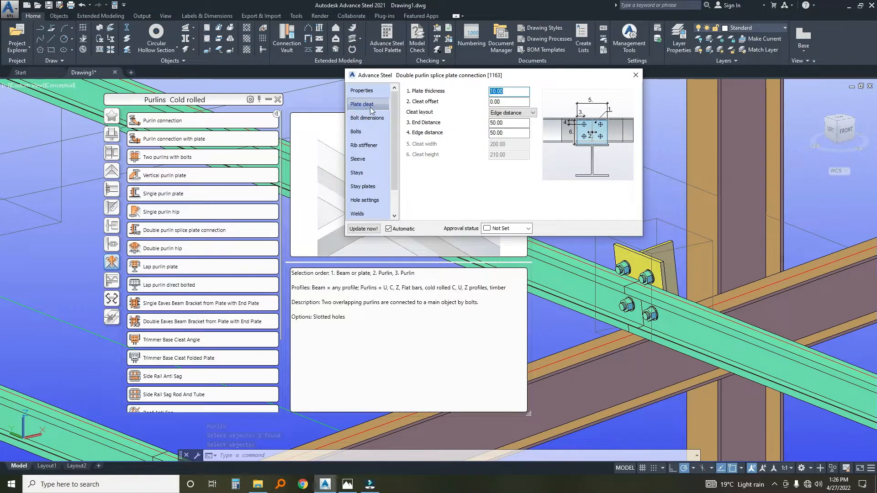
{"action": "double_click", "coordinate": [510, 121]}
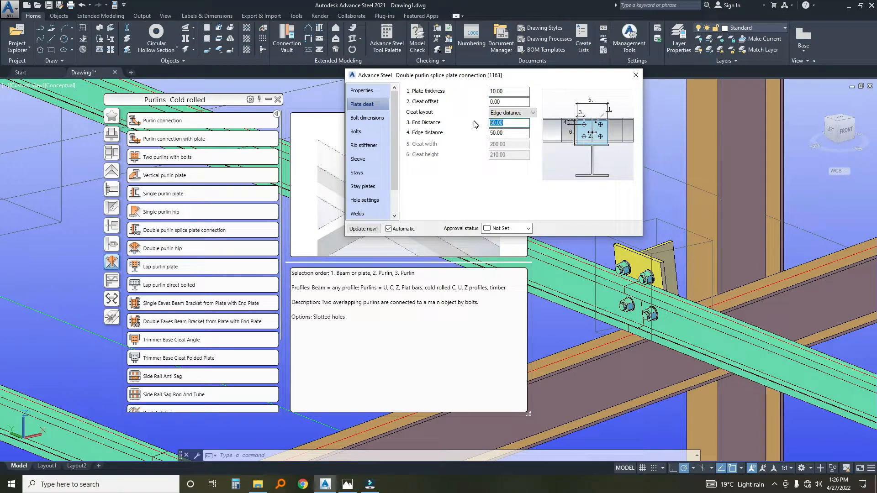
{"action": "key", "text": "Tab"}
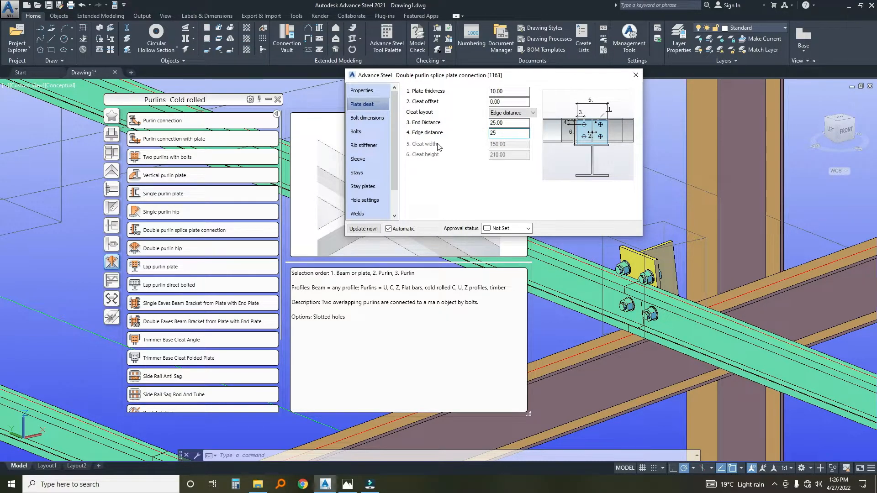
Set the vertical intermediate distance between the splice connection's bolts to 50.
{"action": "left_click", "coordinate": [366, 117]}
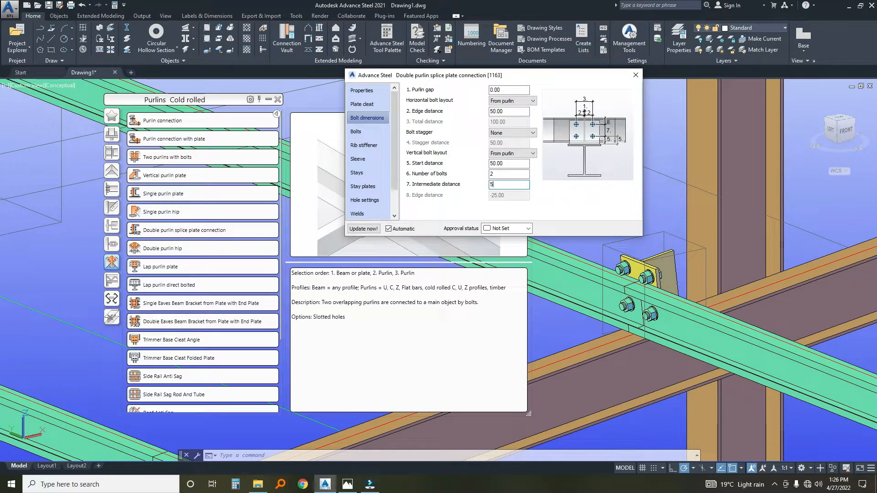
{"action": "type", "text": "50"}
{"action": "left_click", "coordinate": [501, 176]}
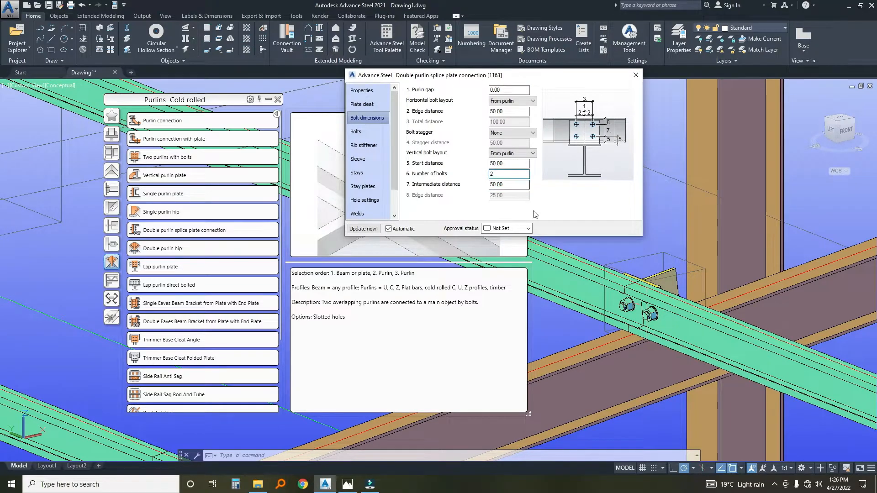
{"action": "scroll", "coordinate": [625, 252], "scroll_direction": "up", "scroll_amount": 3}
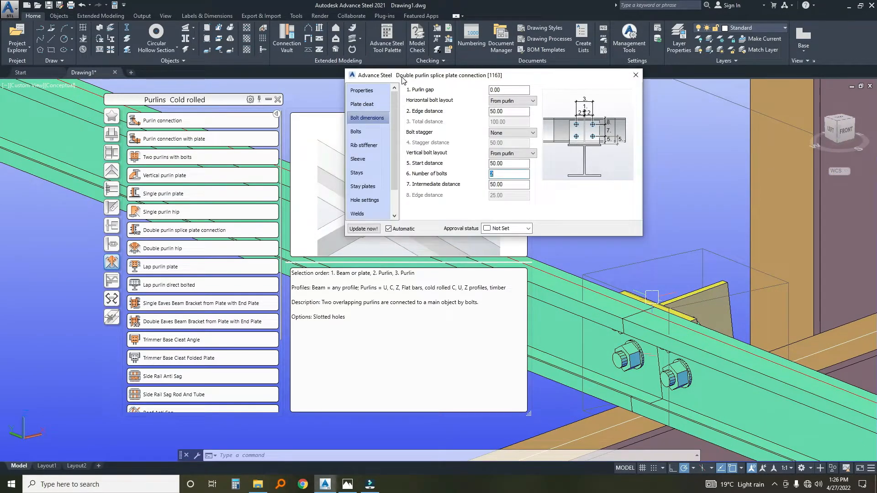
Set the splice connection's purlin bolt diameter to 10 mm.
{"action": "left_click", "coordinate": [356, 131]}
{"action": "left_click", "coordinate": [503, 90]}
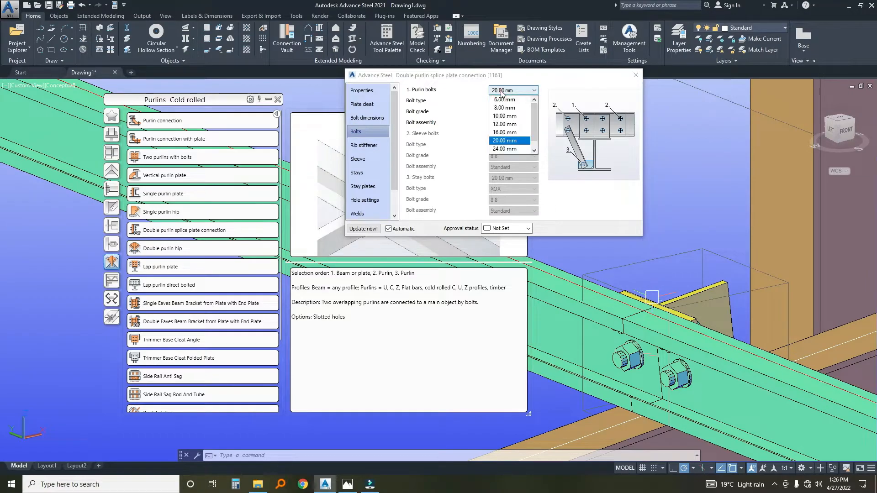
{"action": "left_click", "coordinate": [504, 114]}
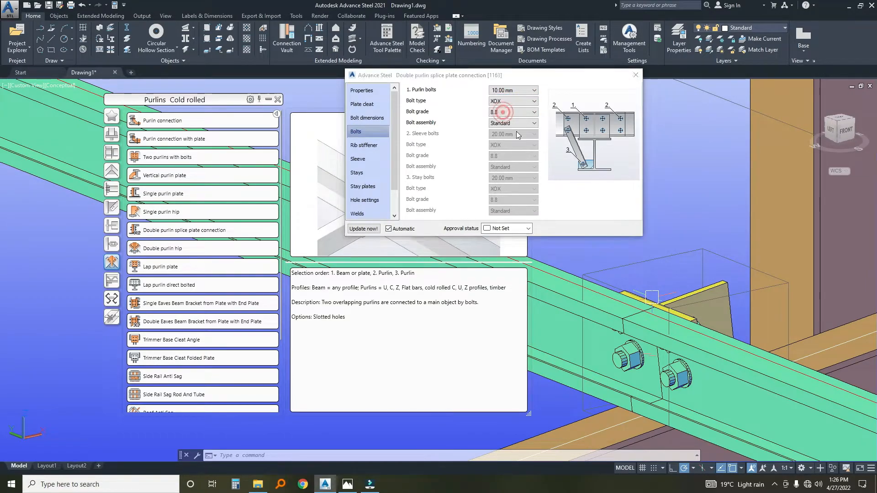
Examine the splice cleat on the rafter and the remaining unconnected purlin joints along the roof.
{"action": "scroll", "coordinate": [653, 347], "scroll_direction": "down", "scroll_amount": 5}
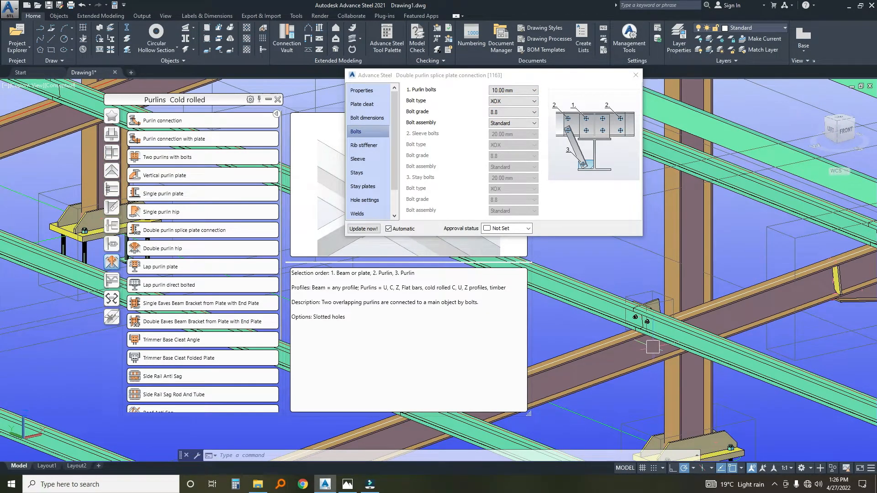
{"action": "middle_click_drag", "start_coordinate": [653, 347], "coordinate": [626, 322], "text": "shift"}
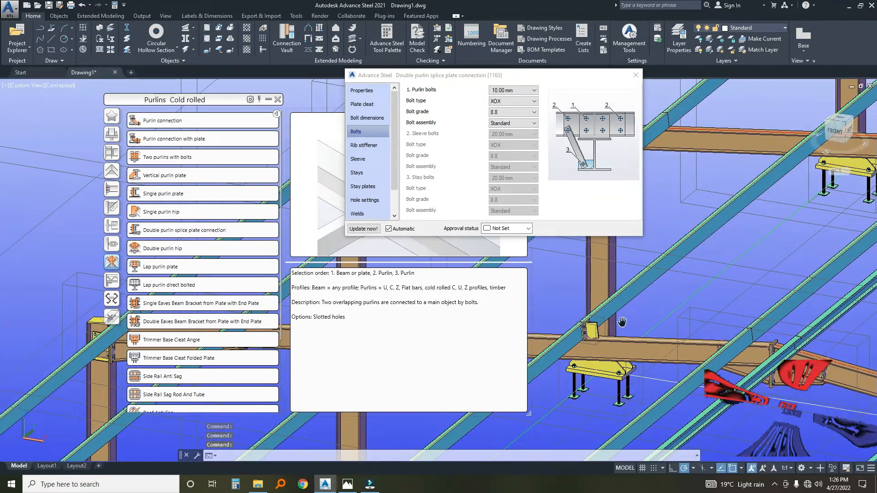
{"action": "scroll", "coordinate": [626, 322], "scroll_direction": "up", "scroll_amount": 6}
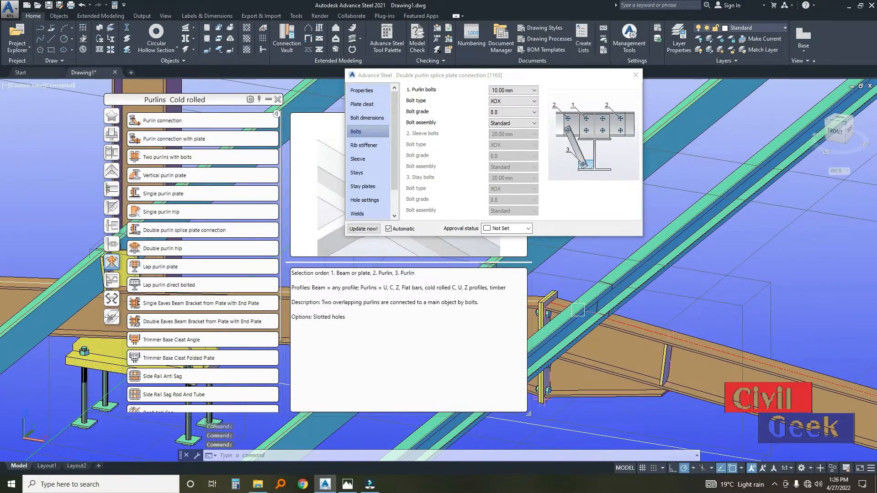
{"action": "scroll", "coordinate": [583, 310], "scroll_direction": "down", "scroll_amount": 4}
{"action": "scroll", "coordinate": [606, 393], "scroll_direction": "down", "scroll_amount": 4}
{"action": "middle_click_drag", "start_coordinate": [708, 322], "coordinate": [662, 340]}
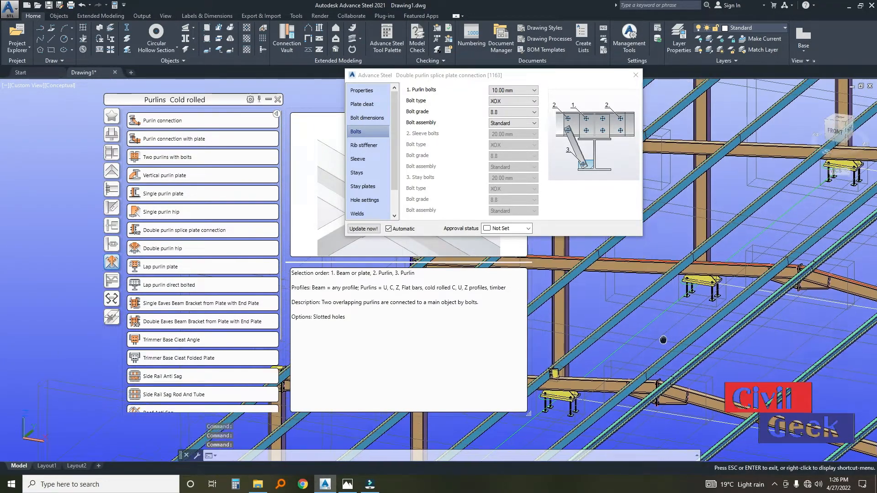
{"action": "scroll", "coordinate": [639, 354], "scroll_direction": "down", "scroll_amount": 5}
{"action": "key", "text": "Escape"}
Select the splice connection's joint box, close its settings, and propagate the joint to the matching purlin and rafter intersections.
{"action": "scroll", "coordinate": [593, 399], "scroll_direction": "up", "scroll_amount": 10}
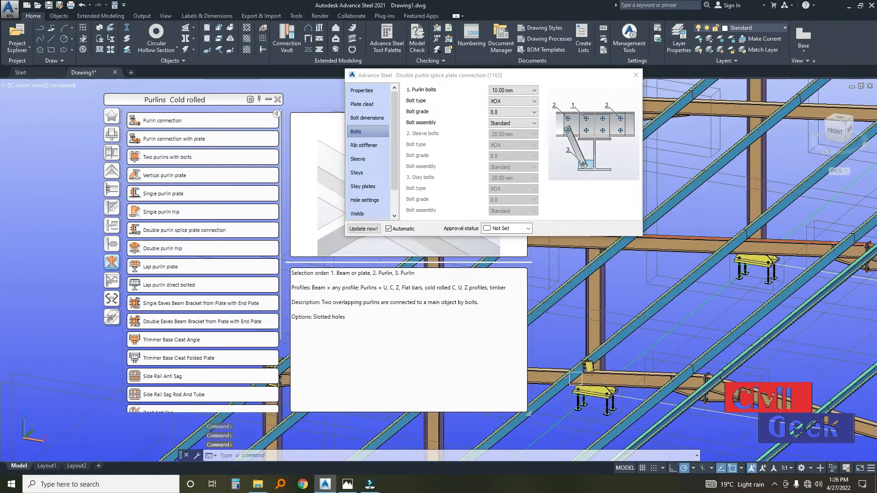
{"action": "scroll", "coordinate": [608, 348], "scroll_direction": "up", "scroll_amount": 2}
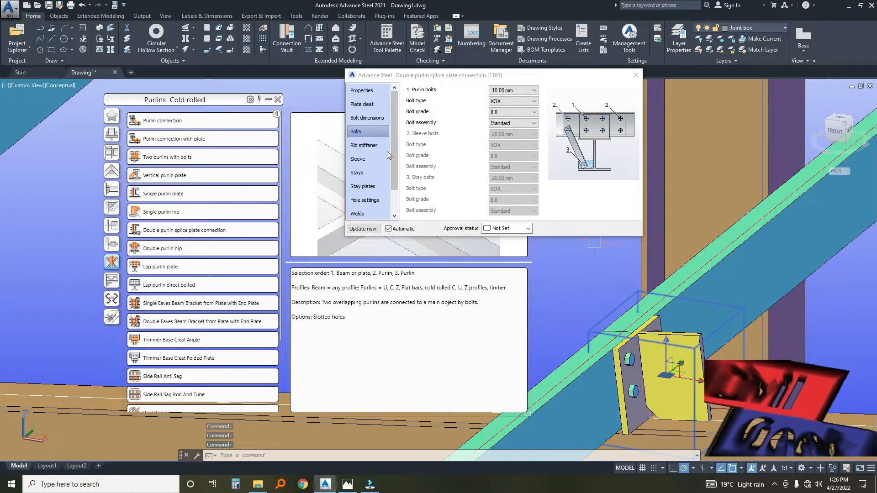
{"action": "left_click", "coordinate": [635, 73]}
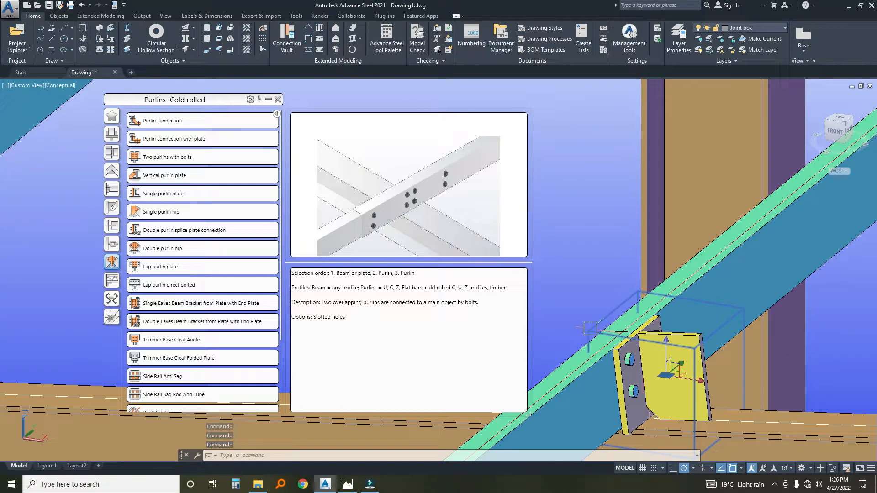
{"action": "right_click", "coordinate": [590, 328]}
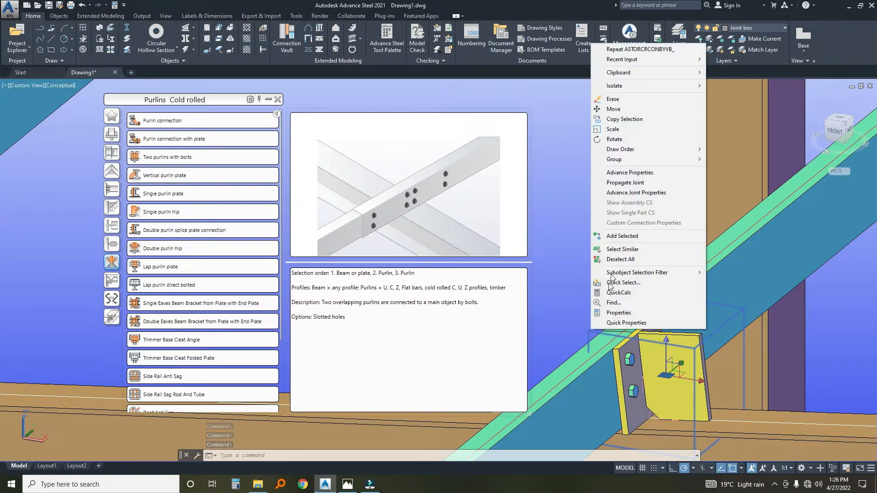
{"action": "left_click", "coordinate": [625, 182]}
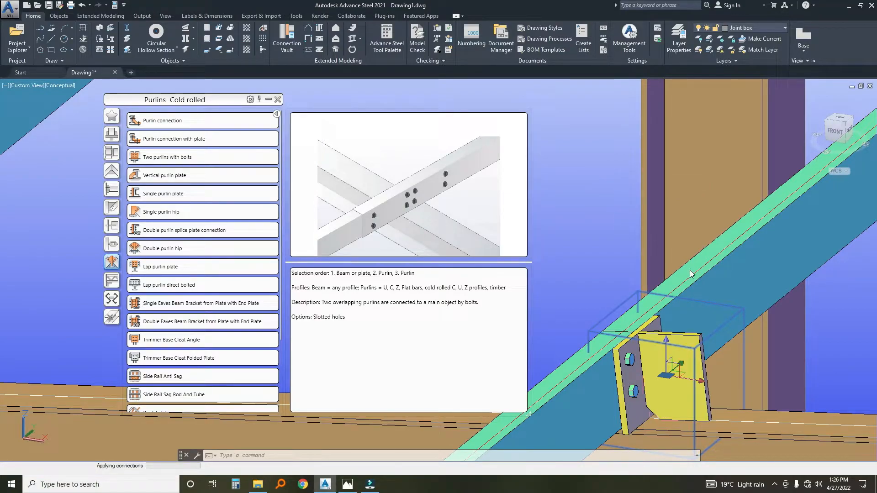
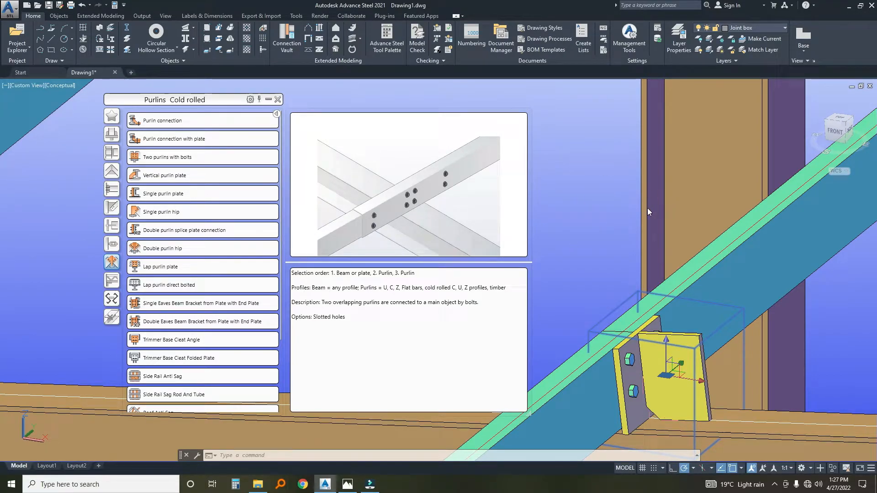
Try to delete the duplicate purlin cleat on one side of the ridge joint.
{"action": "key", "text": "Escape"}
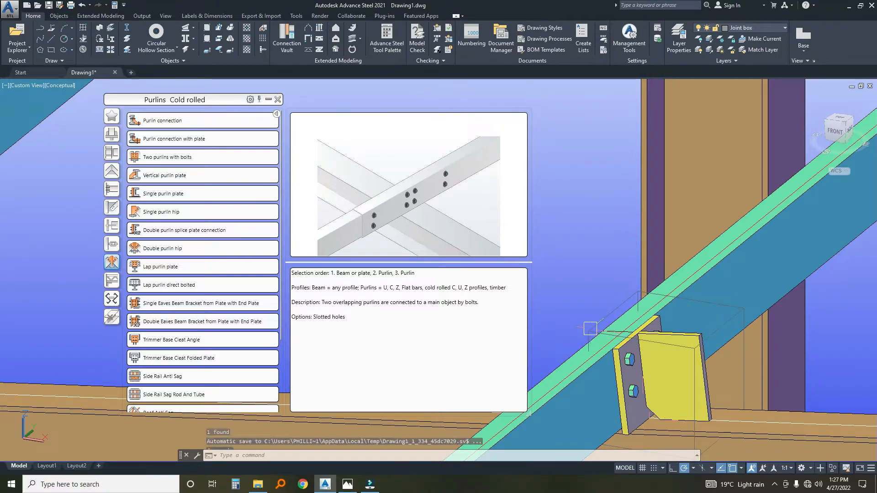
{"action": "scroll", "coordinate": [590, 322], "scroll_direction": "down", "scroll_amount": 8}
{"action": "left_click", "coordinate": [587, 221]}
{"action": "scroll", "coordinate": [587, 214], "scroll_direction": "down", "scroll_amount": 4}
{"action": "middle_click_drag", "start_coordinate": [693, 232], "coordinate": [664, 260]}
{"action": "scroll", "coordinate": [658, 247], "scroll_direction": "up", "scroll_amount": 10}
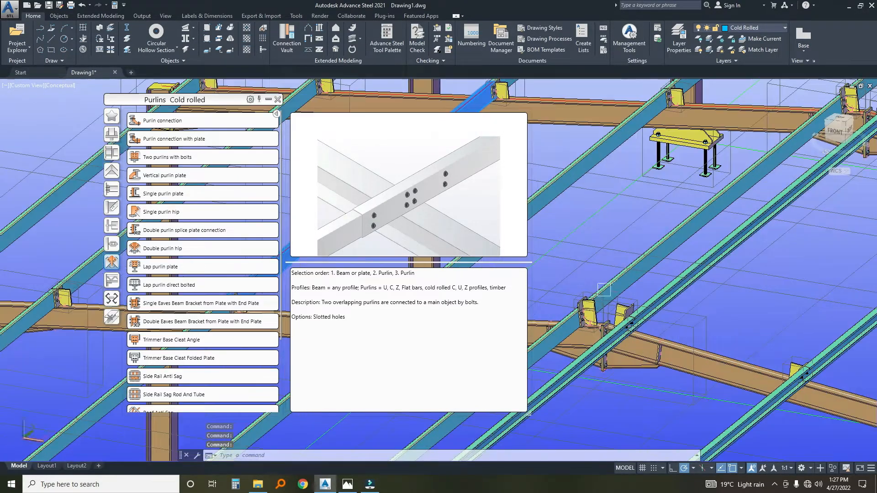
{"action": "scroll", "coordinate": [615, 279], "scroll_direction": "up", "scroll_amount": 3}
{"action": "left_click", "coordinate": [591, 298]}
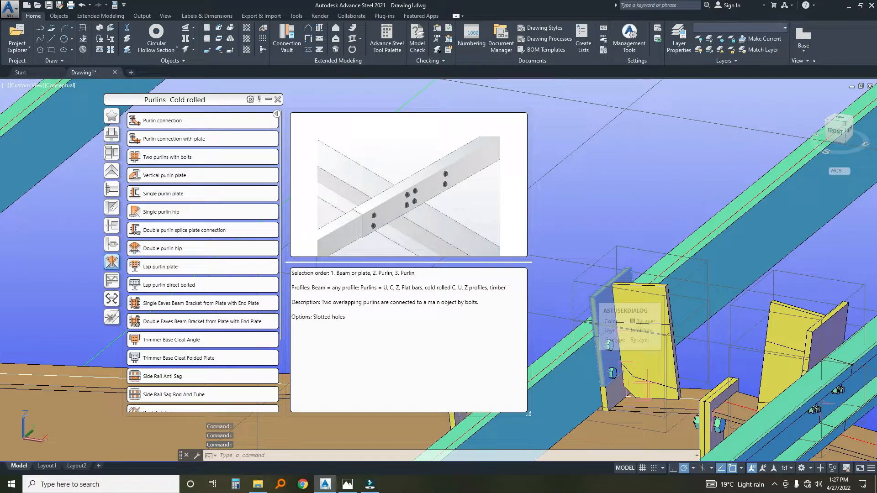
{"action": "key", "text": "Delete"}
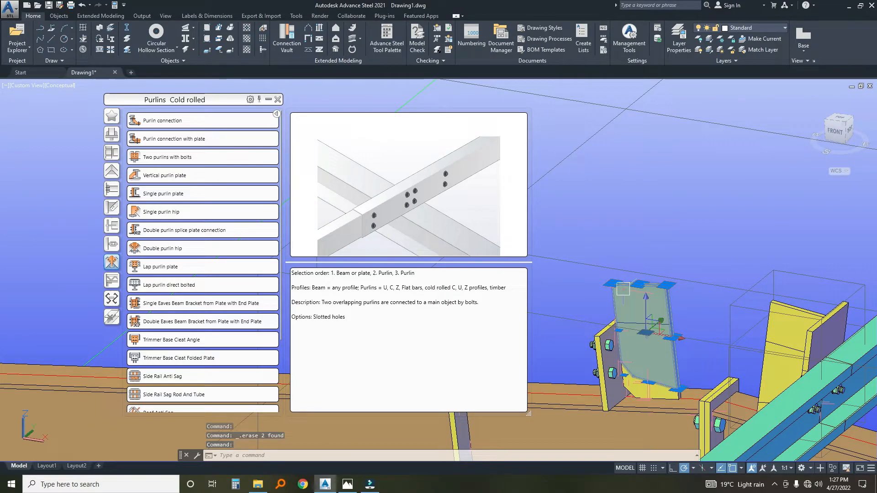
Try to delete the duplicate purlin cleat on the opposite side of the ridge joint.
{"action": "scroll", "coordinate": [594, 277], "scroll_direction": "down", "scroll_amount": 6}
{"action": "scroll", "coordinate": [639, 283], "scroll_direction": "up", "scroll_amount": 6}
{"action": "left_click", "coordinate": [622, 274]}
{"action": "key", "text": "Escape"}
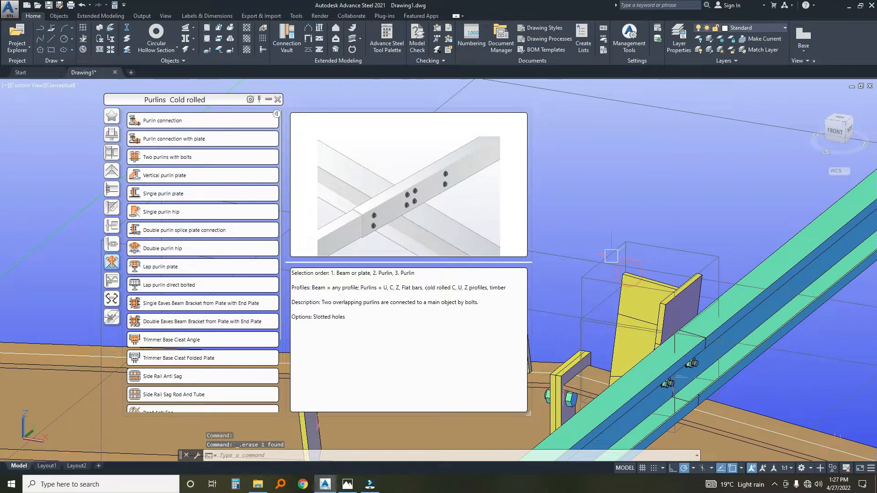
{"action": "scroll", "coordinate": [627, 273], "scroll_direction": "down", "scroll_amount": 4}
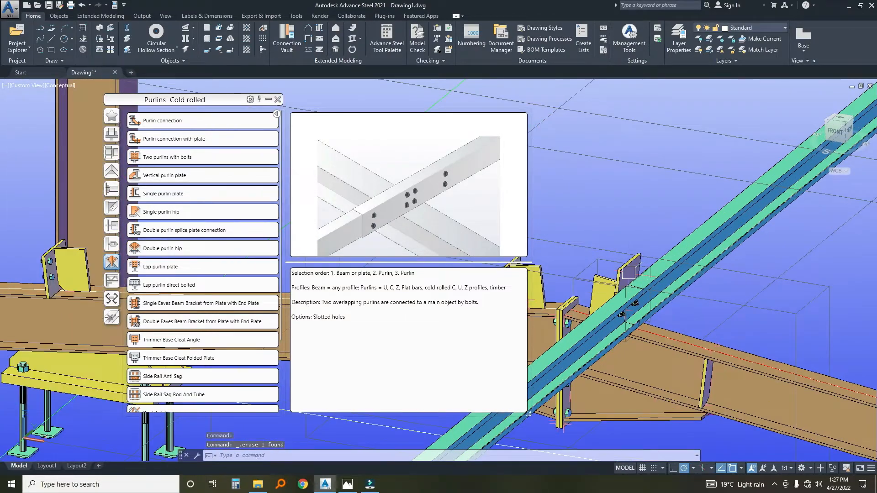
{"action": "scroll", "coordinate": [628, 311], "scroll_direction": "down", "scroll_amount": 3}
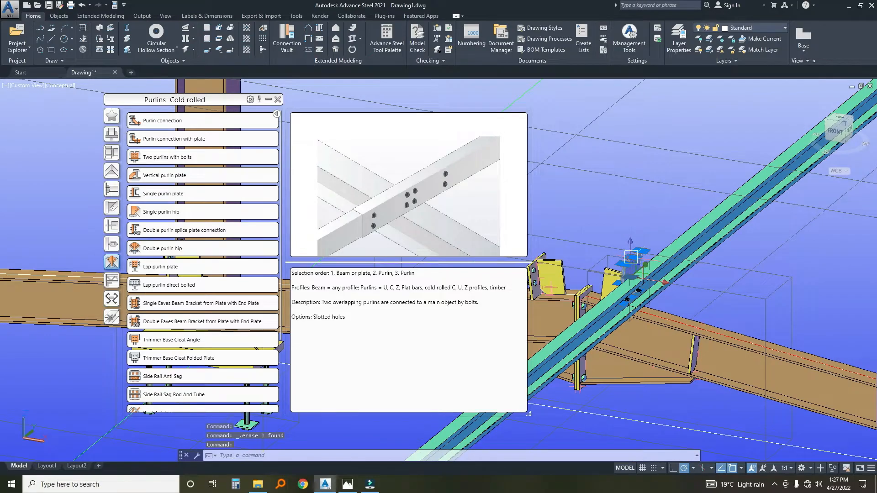
{"action": "scroll", "coordinate": [634, 289], "scroll_direction": "down", "scroll_amount": 5}
{"action": "middle_click_drag", "start_coordinate": [634, 289], "coordinate": [701, 255]}
{"action": "scroll", "coordinate": [746, 229], "scroll_direction": "down", "scroll_amount": 4}
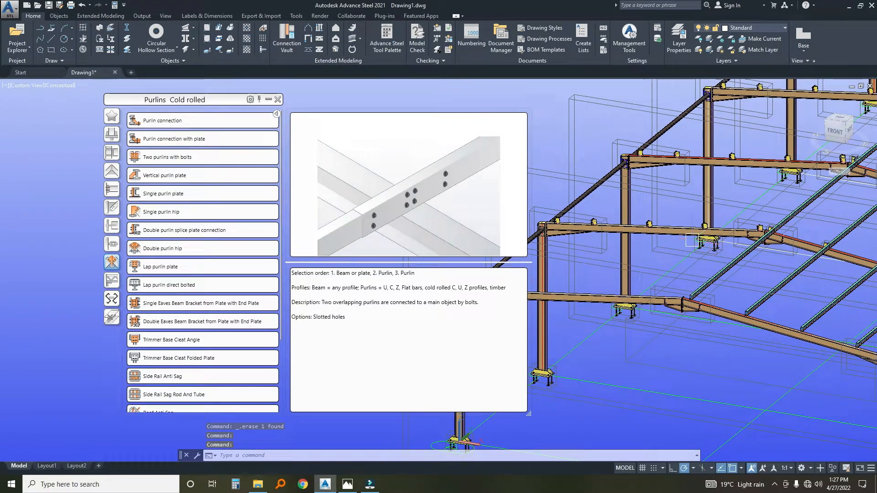
Undo the recent erasures at the ridge to restore the deleted purlin and cleats.
{"action": "scroll", "coordinate": [692, 241], "scroll_direction": "down", "scroll_amount": 8}
{"action": "scroll", "coordinate": [831, 261], "scroll_direction": "up", "scroll_amount": 10}
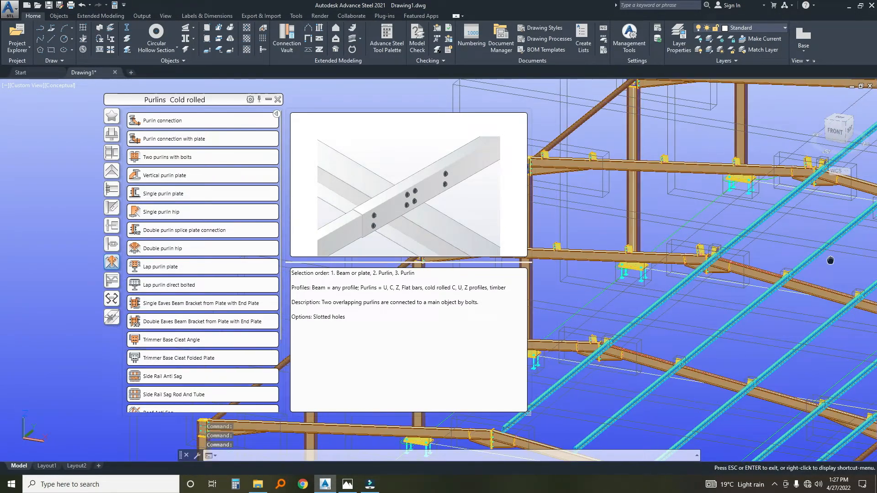
{"action": "scroll", "coordinate": [830, 260], "scroll_direction": "up", "scroll_amount": 5}
{"action": "scroll", "coordinate": [753, 264], "scroll_direction": "down", "scroll_amount": 4}
{"action": "scroll", "coordinate": [750, 265], "scroll_direction": "down", "scroll_amount": 4}
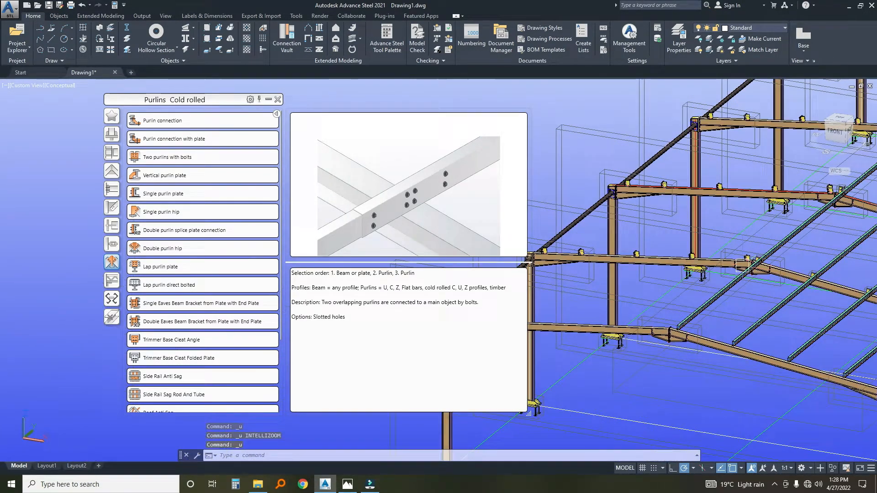
{"action": "scroll", "coordinate": [743, 265], "scroll_direction": "up", "scroll_amount": 4}
{"action": "scroll", "coordinate": [742, 265], "scroll_direction": "up", "scroll_amount": 4}
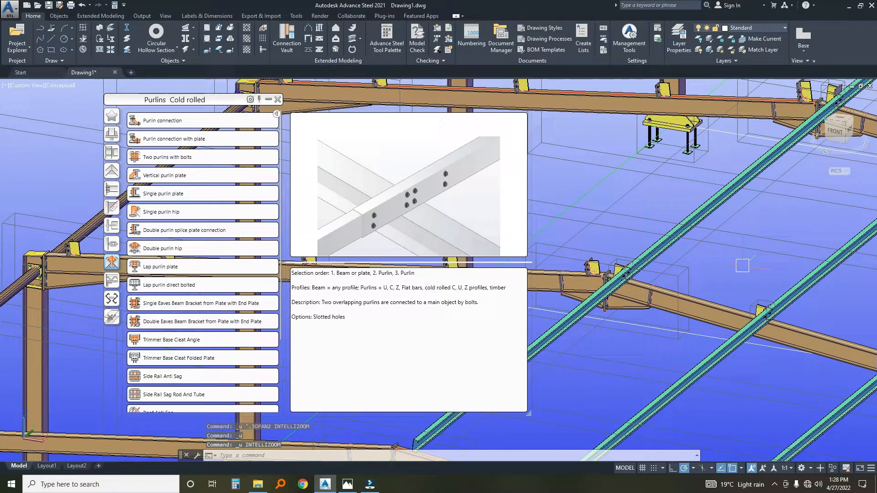
{"action": "scroll", "coordinate": [742, 265], "scroll_direction": "up", "scroll_amount": 4}
{"action": "key", "text": "ctrl+z"}
{"action": "key", "text": "ctrl+z"}
{"action": "key", "text": "ctrl+z"}
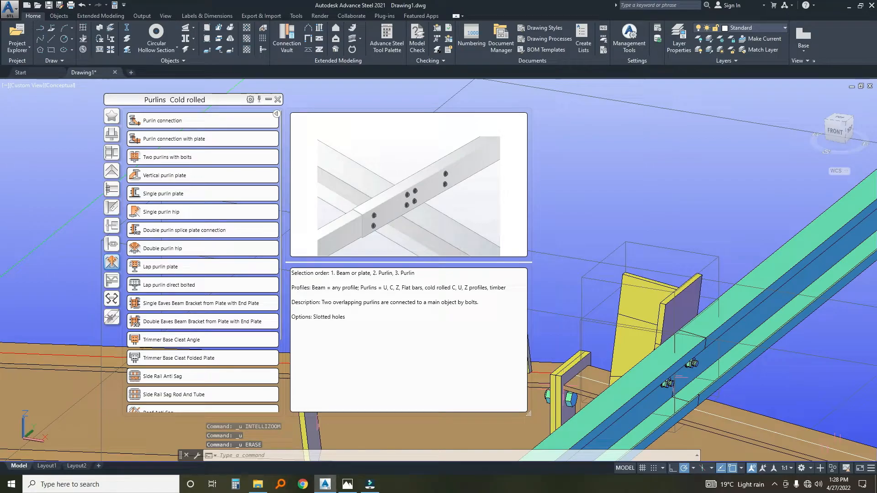
{"action": "key", "text": "ctrl+z"}
{"action": "key", "text": "ctrl+z"}
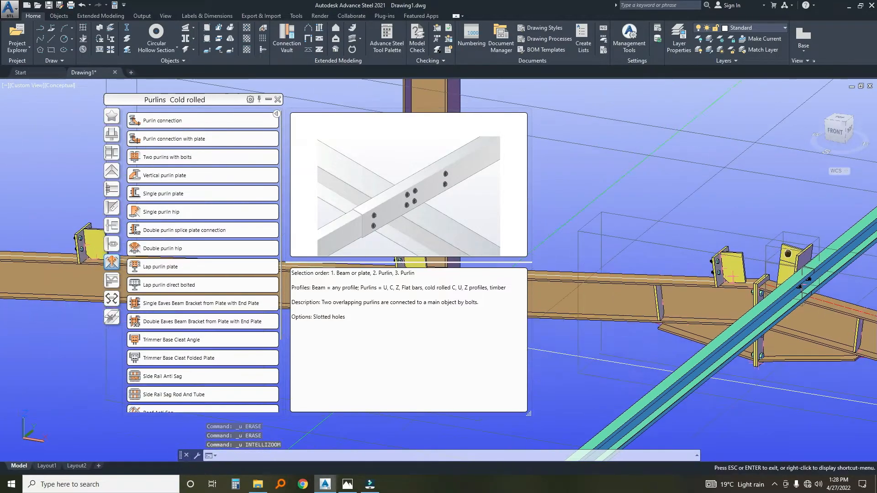
{"action": "key", "text": "ctrl+z"}
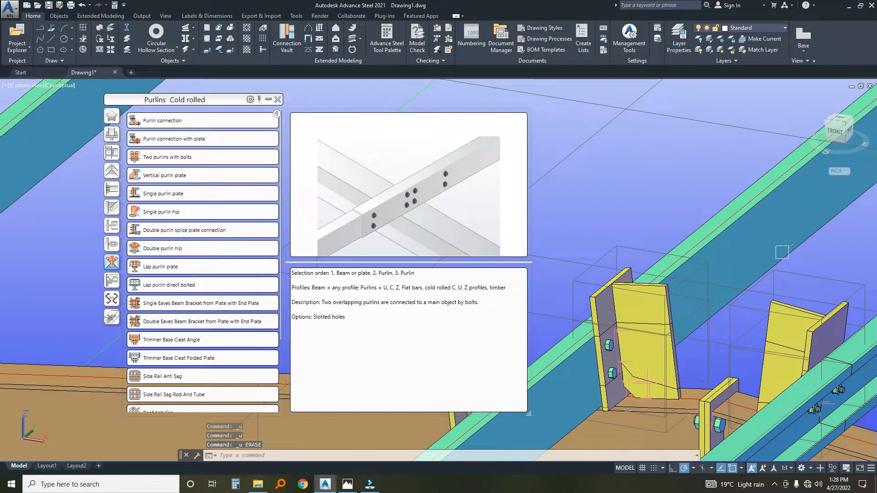
{"action": "key", "text": "ctrl+z"}
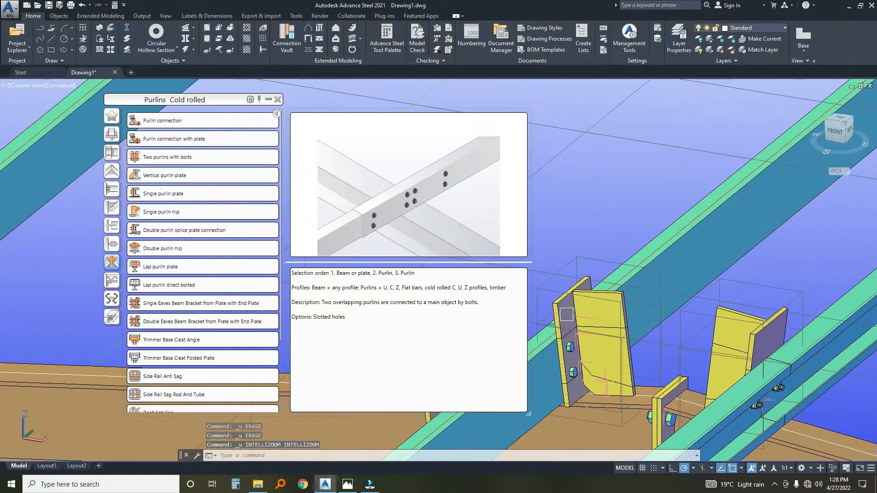
Delete the duplicate cleat plates beside the ridge joint at this rafter, leaving the purlins in place.
{"action": "middle_click_drag", "start_coordinate": [566, 314], "coordinate": [618, 285]}
{"action": "left_click", "coordinate": [618, 285]}
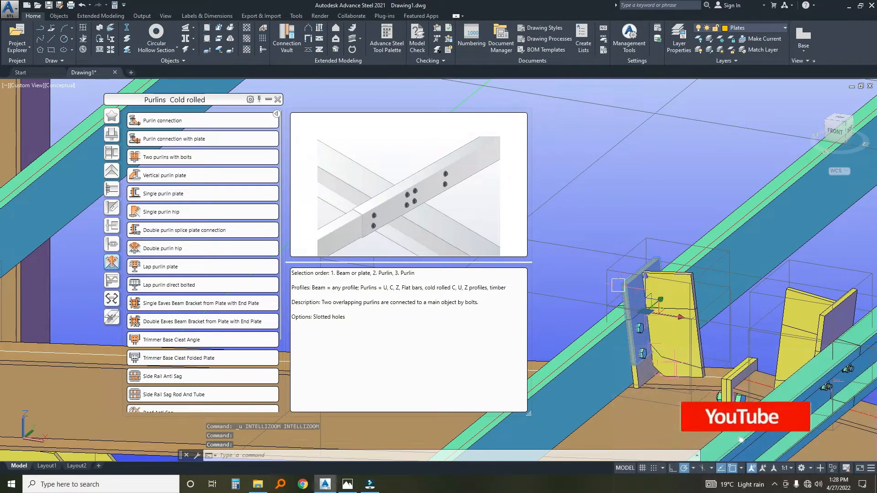
{"action": "key", "text": "Delete"}
{"action": "scroll", "coordinate": [618, 286], "scroll_direction": "up", "scroll_amount": 3}
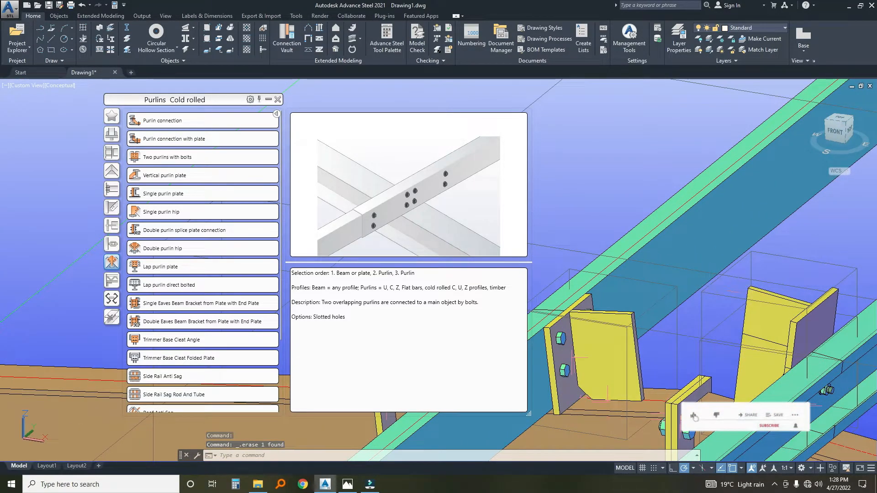
{"action": "left_click", "coordinate": [756, 293]}
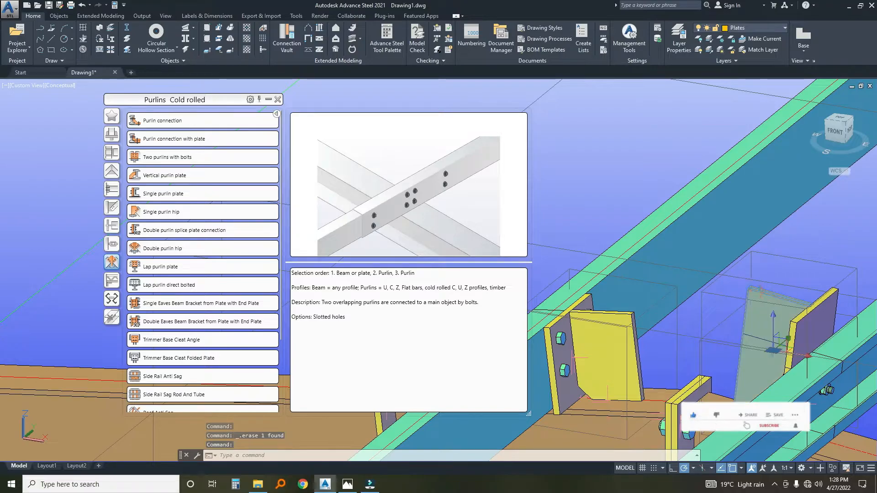
{"action": "key", "text": "Escape"}
Delete the duplicate purlin cleat plates on both sides of the ridge joint at the next rafter along the building.
{"action": "scroll", "coordinate": [712, 296], "scroll_direction": "down", "scroll_amount": 5}
{"action": "middle_click_drag", "start_coordinate": [710, 284], "coordinate": [731, 292]}
{"action": "scroll", "coordinate": [754, 267], "scroll_direction": "up", "scroll_amount": 6}
{"action": "middle_click_drag", "start_coordinate": [758, 262], "coordinate": [533, 417]}
{"action": "scroll", "coordinate": [533, 417], "scroll_direction": "up", "scroll_amount": 2}
{"action": "scroll", "coordinate": [717, 240], "scroll_direction": "up", "scroll_amount": 2}
{"action": "middle_click_drag", "start_coordinate": [717, 239], "coordinate": [669, 278]}
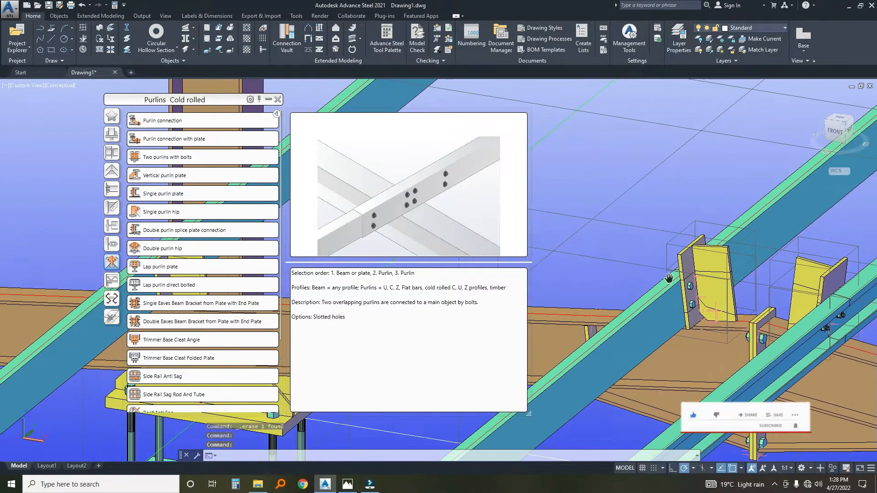
{"action": "left_click", "coordinate": [668, 277]}
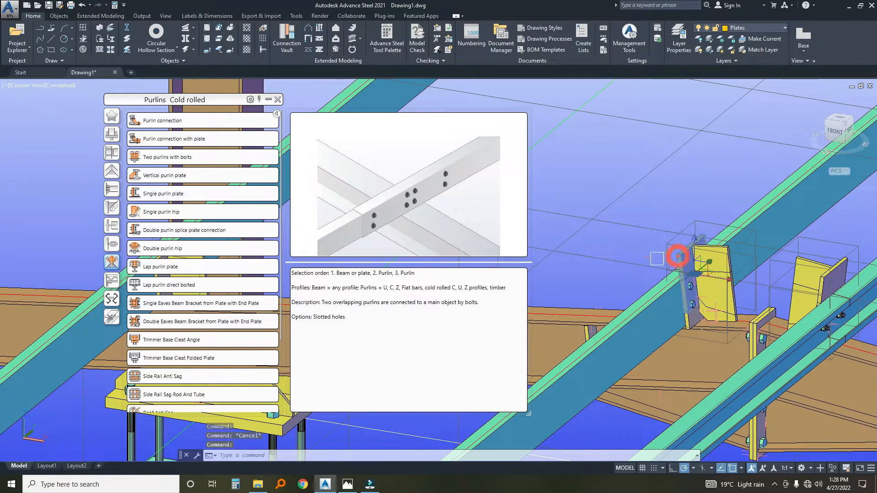
{"action": "key", "text": "Delete"}
{"action": "scroll", "coordinate": [660, 260], "scroll_direction": "up", "scroll_amount": 4}
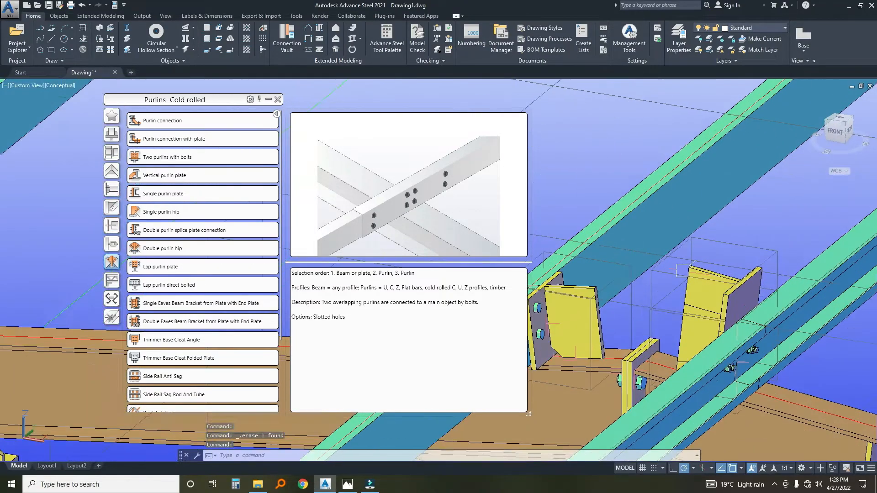
{"action": "key", "text": "Delete"}
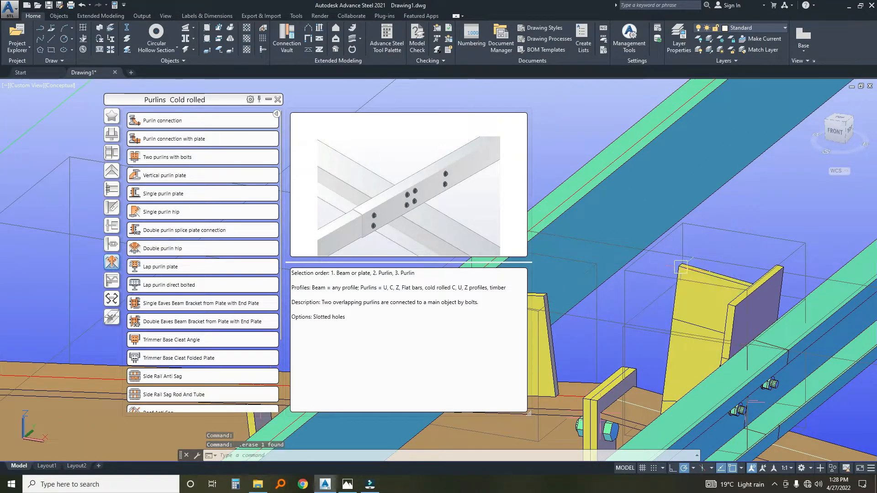
{"action": "left_click", "coordinate": [680, 267]}
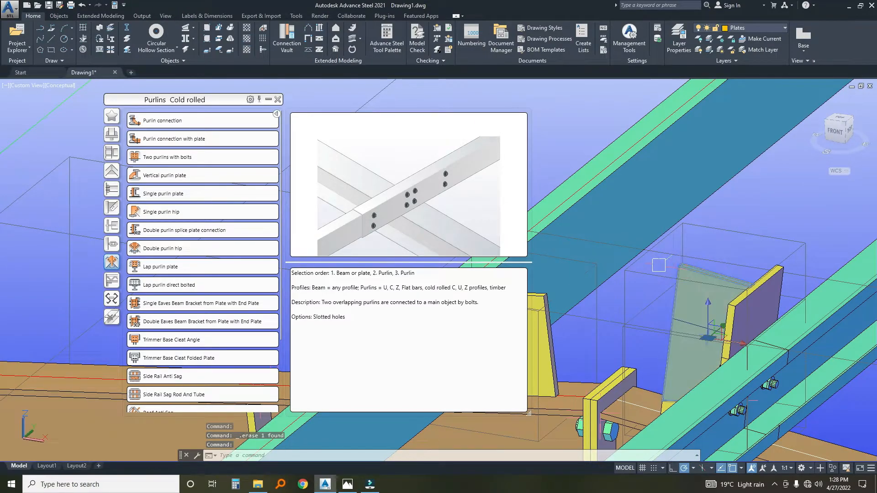
{"action": "key", "text": "Delete"}
Delete the duplicate purlin cleat plates beside the ridge at the third rafter in the row.
{"action": "scroll", "coordinate": [681, 261], "scroll_direction": "down", "scroll_amount": 7}
{"action": "middle_click_drag", "start_coordinate": [686, 259], "coordinate": [587, 353]}
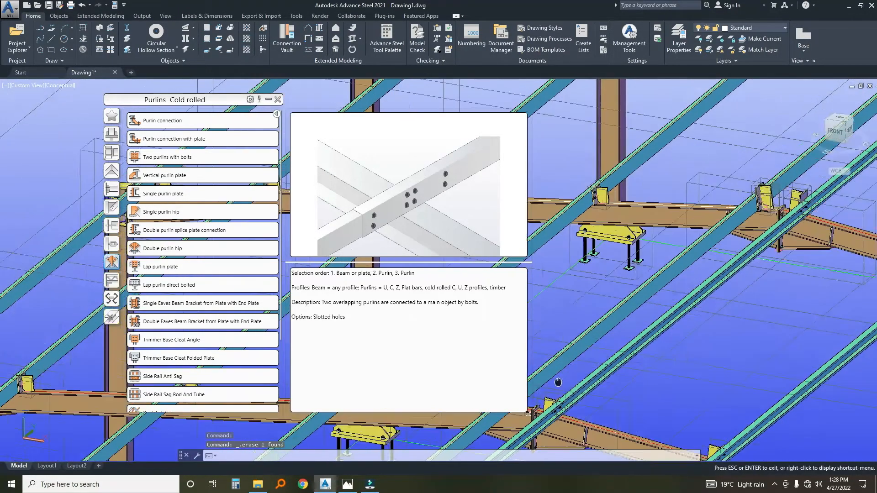
{"action": "scroll", "coordinate": [590, 348], "scroll_direction": "up", "scroll_amount": 6}
{"action": "left_click", "coordinate": [651, 232]}
{"action": "key", "text": "Delete"}
{"action": "middle_click_drag", "start_coordinate": [743, 249], "coordinate": [661, 253]}
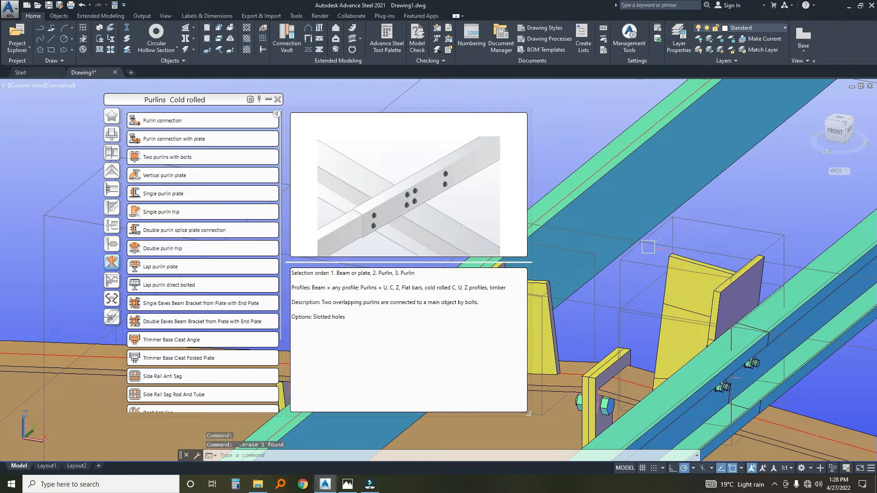
Delete the duplicate purlin cleat plates on both sides of the ridge joint at the fourth rafter.
{"action": "scroll", "coordinate": [656, 297], "scroll_direction": "down", "scroll_amount": 6}
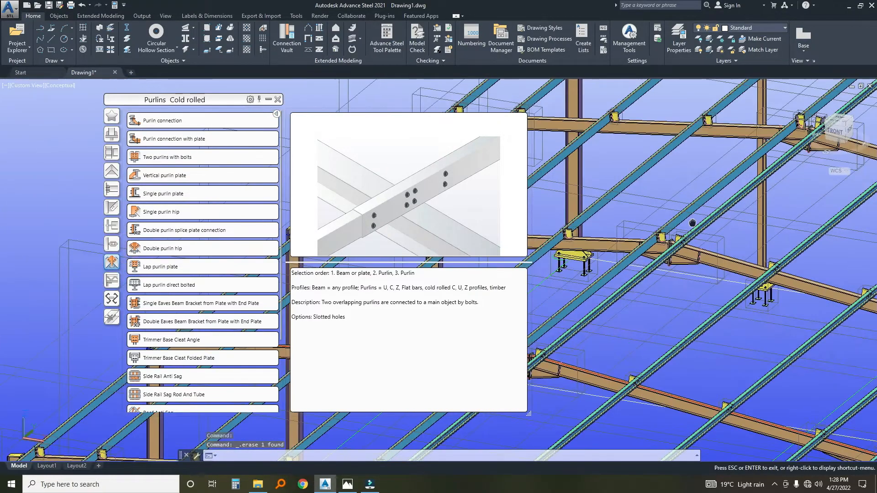
{"action": "scroll", "coordinate": [656, 297], "scroll_direction": "up", "scroll_amount": 6}
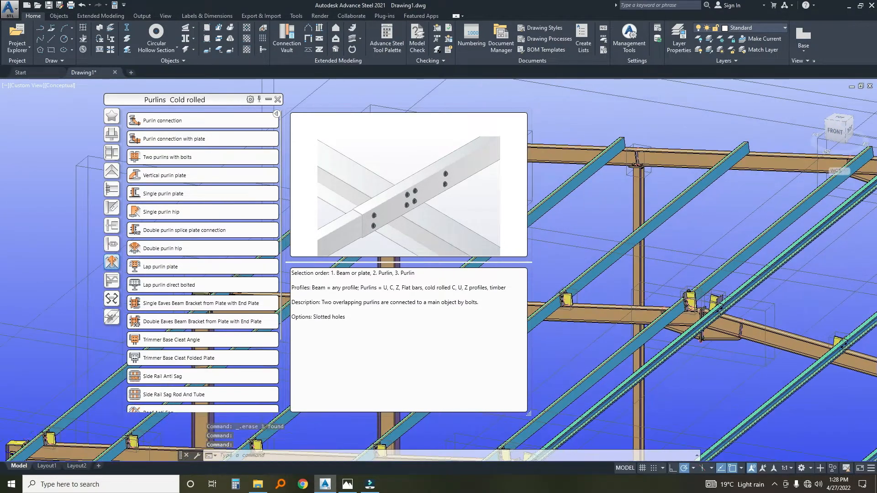
{"action": "scroll", "coordinate": [686, 303], "scroll_direction": "up", "scroll_amount": 3}
{"action": "key", "text": "Delete"}
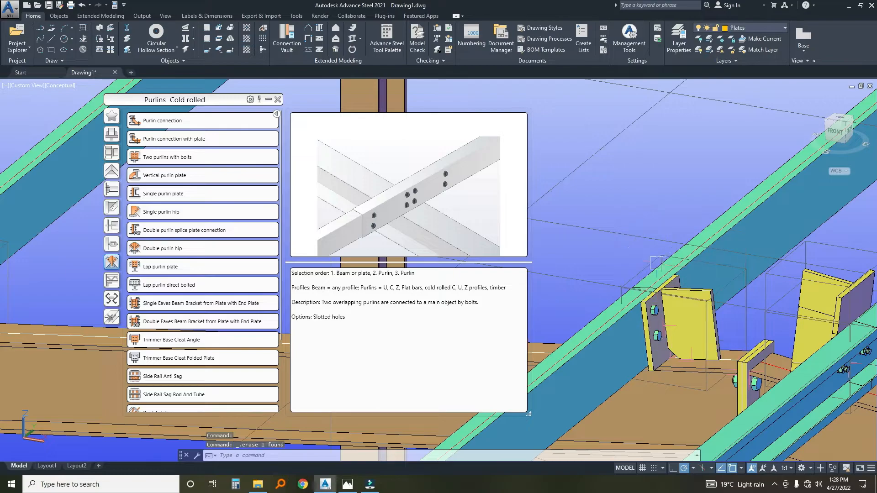
{"action": "scroll", "coordinate": [712, 278], "scroll_direction": "down", "scroll_amount": 4}
{"action": "middle_click_drag", "start_coordinate": [713, 278], "coordinate": [632, 277]}
{"action": "scroll", "coordinate": [649, 276], "scroll_direction": "up", "scroll_amount": 5}
{"action": "left_click", "coordinate": [630, 275]}
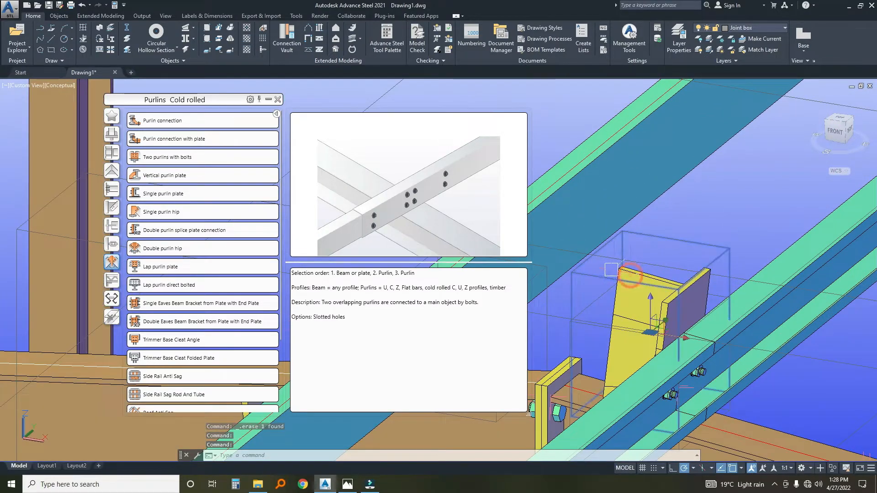
{"action": "key", "text": "Escape"}
{"action": "left_click", "coordinate": [624, 275]}
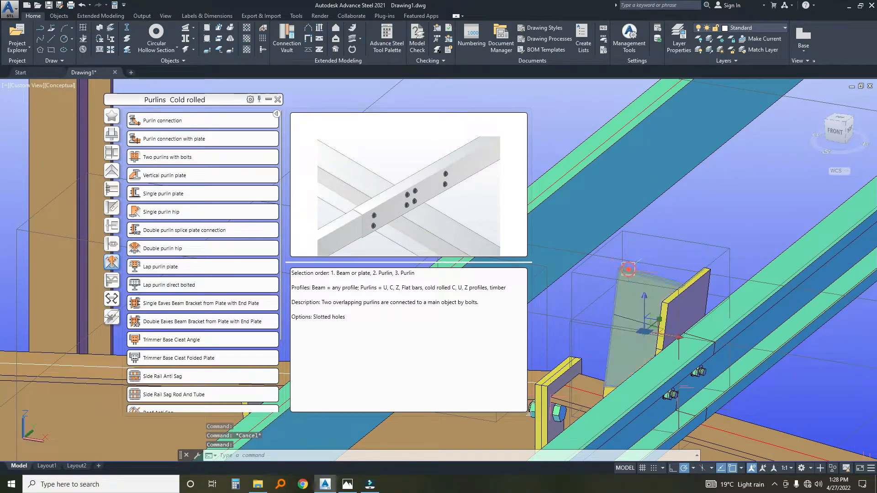
{"action": "key", "text": "Delete"}
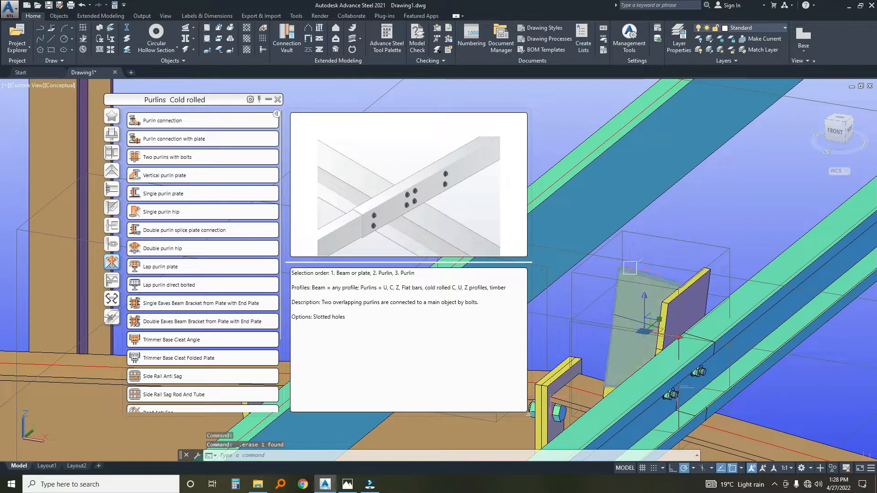
Connect a purlin midway along the near end rafter's blue-purlin slope to the rafter with a Single purlin plate joint.
{"action": "scroll", "coordinate": [623, 266], "scroll_direction": "down", "scroll_amount": 6}
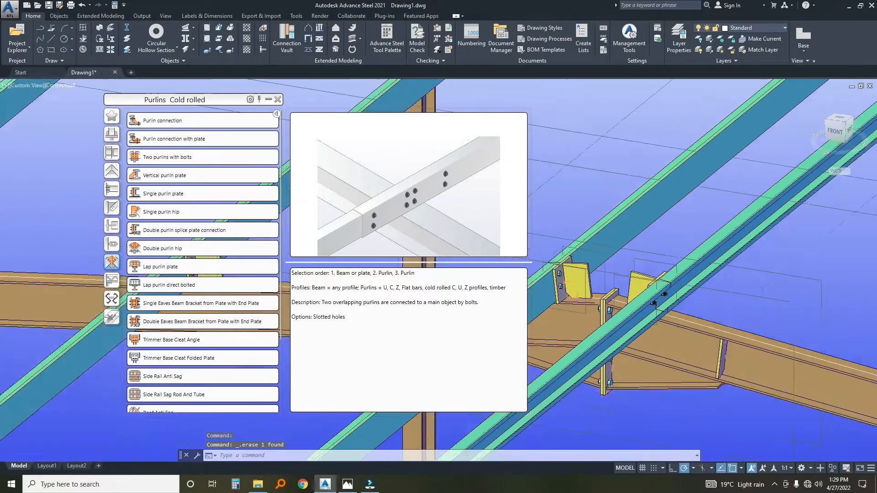
{"action": "scroll", "coordinate": [623, 267], "scroll_direction": "down", "scroll_amount": 3}
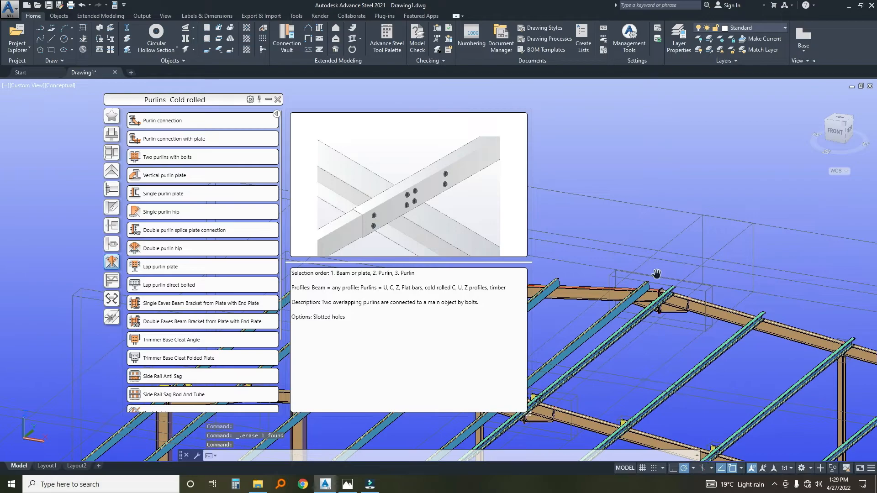
{"action": "scroll", "coordinate": [623, 266], "scroll_direction": "down", "scroll_amount": 4}
{"action": "scroll", "coordinate": [663, 254], "scroll_direction": "up", "scroll_amount": 3}
{"action": "middle_click_drag", "start_coordinate": [550, 404], "coordinate": [623, 330]}
{"action": "scroll", "coordinate": [562, 393], "scroll_direction": "up", "scroll_amount": 2}
{"action": "middle_click_drag", "start_coordinate": [562, 394], "coordinate": [635, 341]}
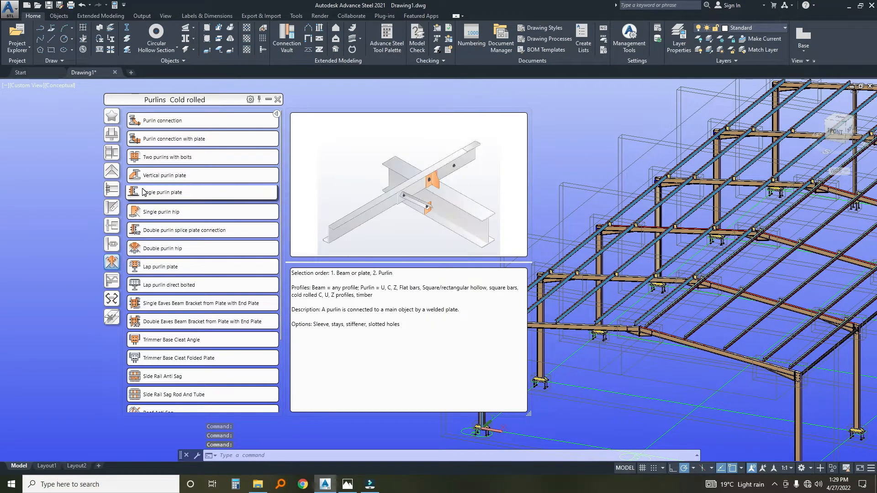
{"action": "left_click", "coordinate": [157, 194]}
{"action": "scroll", "coordinate": [625, 271], "scroll_direction": "up", "scroll_amount": 6}
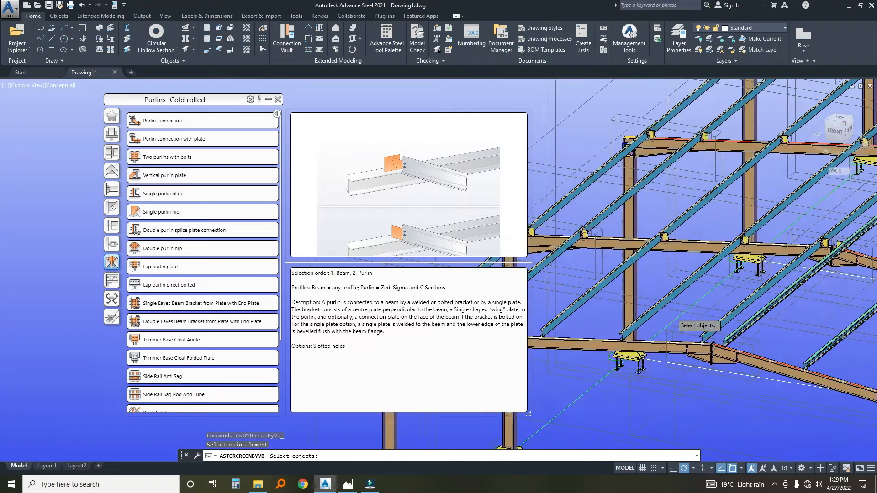
{"action": "scroll", "coordinate": [683, 304], "scroll_direction": "up", "scroll_amount": 1}
{"action": "left_click", "coordinate": [669, 317]}
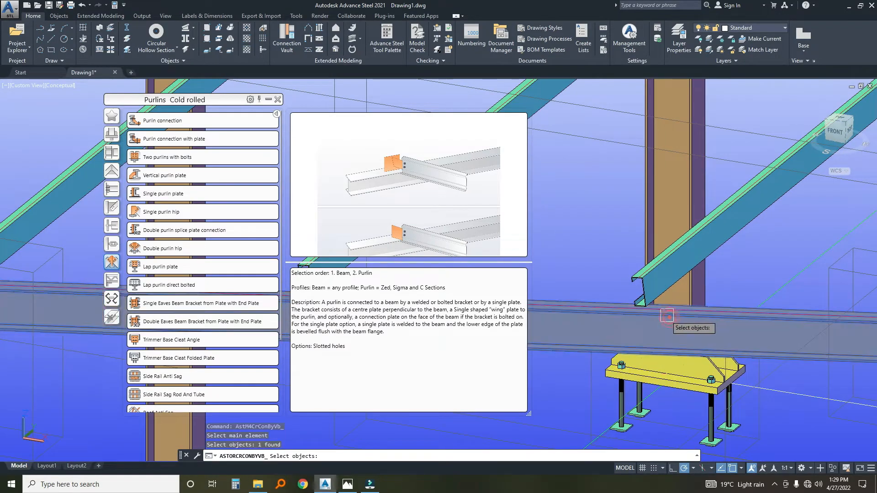
{"action": "left_click", "coordinate": [642, 285]}
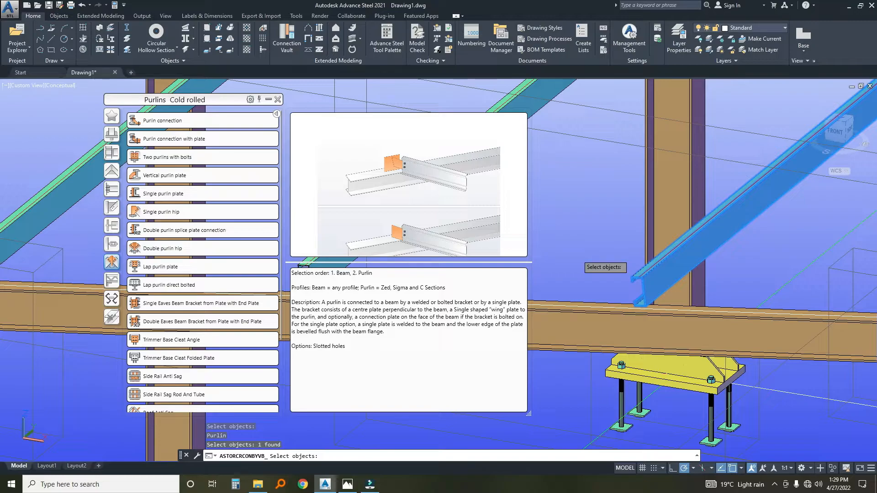
{"action": "key", "text": "Return"}
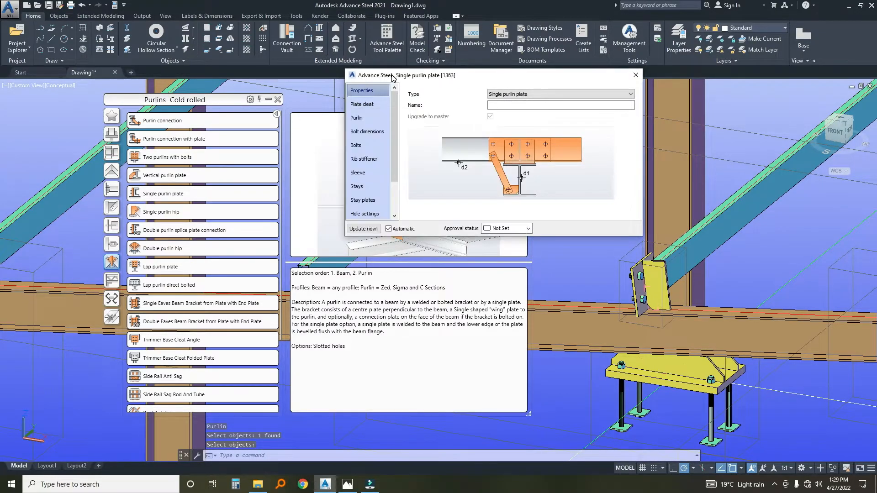
Set the joint's purlin projection type to Overhang and the plate cleat's end and edge distances to 25.
{"action": "left_click", "coordinate": [356, 118]}
{"action": "left_click", "coordinate": [514, 93]}
{"action": "left_click", "coordinate": [502, 107]}
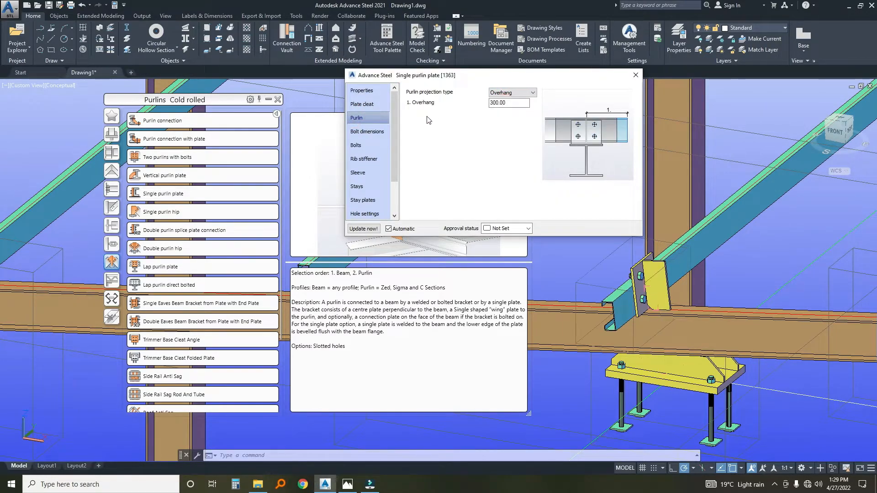
{"action": "left_click", "coordinate": [361, 105]}
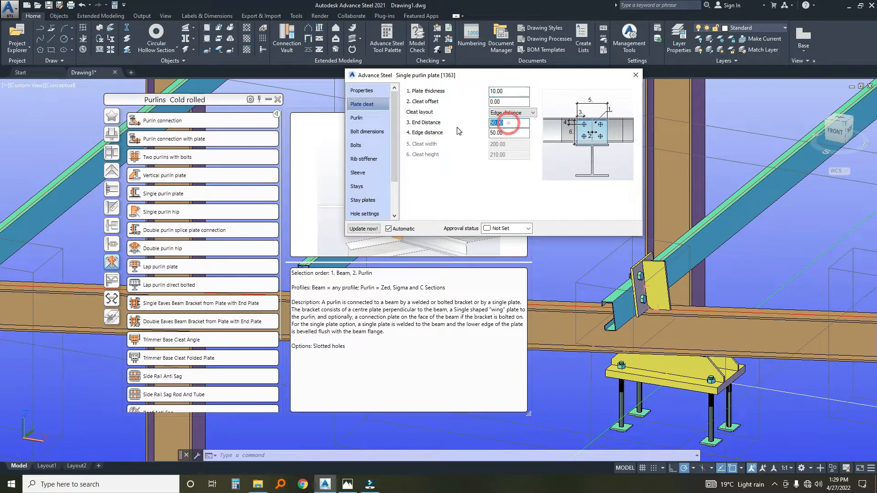
{"action": "key", "text": "Tab"}
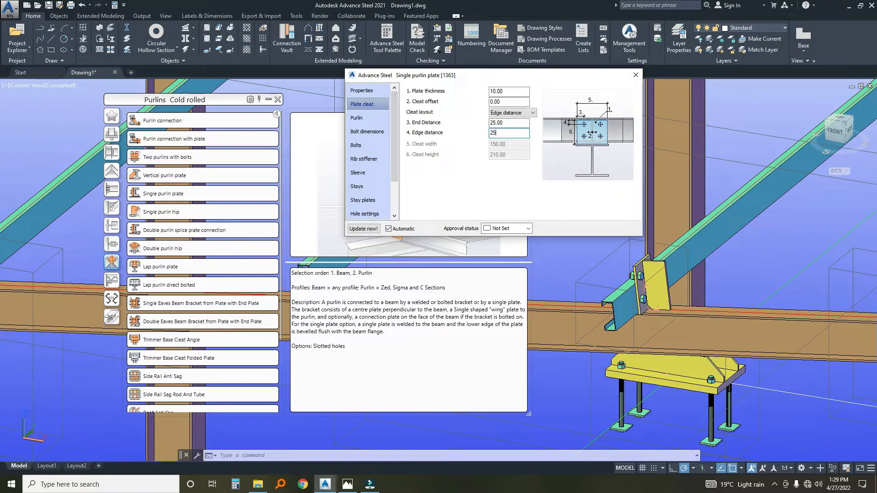
Set the joint's intermediate bolt distance to 50 and the purlin bolt diameter to 10 mm.
{"action": "left_click", "coordinate": [354, 132]}
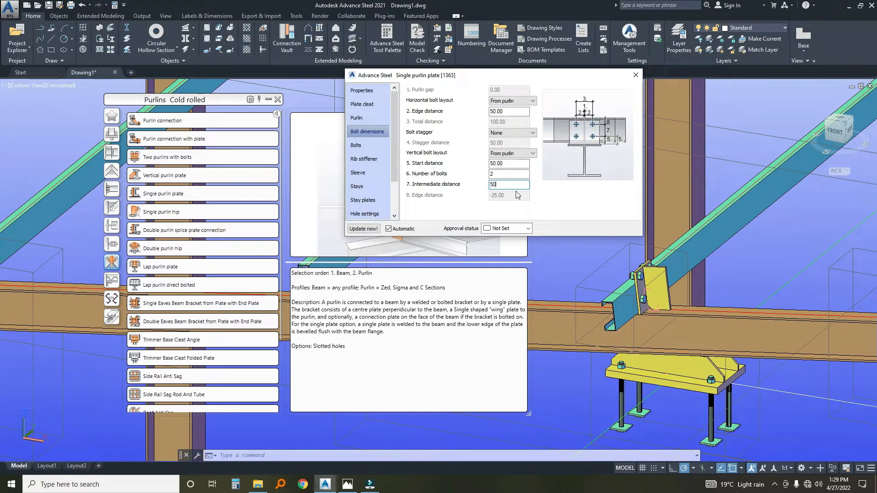
{"action": "left_click", "coordinate": [370, 146]}
{"action": "left_click", "coordinate": [512, 90]}
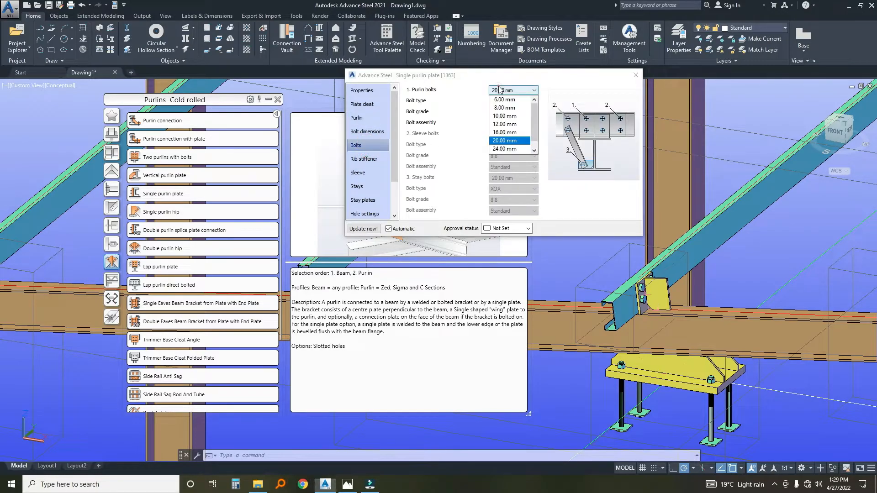
{"action": "left_click", "coordinate": [505, 116]}
{"action": "scroll", "coordinate": [640, 302], "scroll_direction": "up", "scroll_amount": 4}
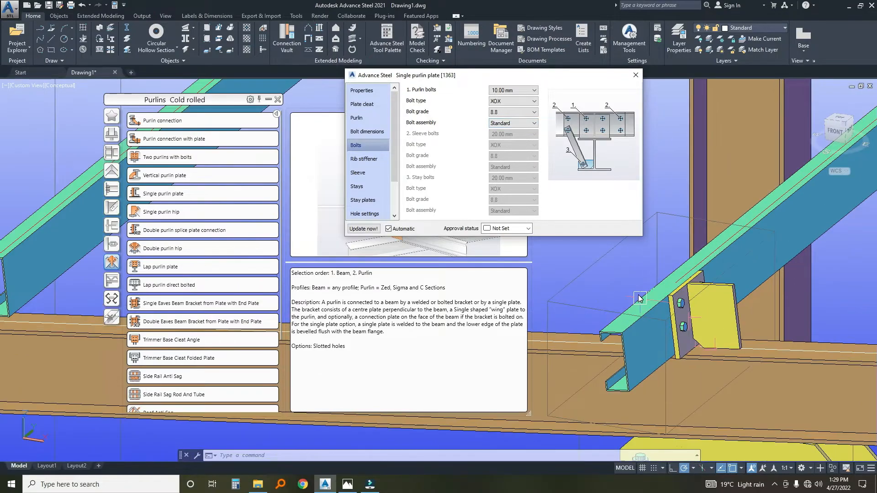
{"action": "scroll", "coordinate": [640, 299], "scroll_direction": "down", "scroll_amount": 5}
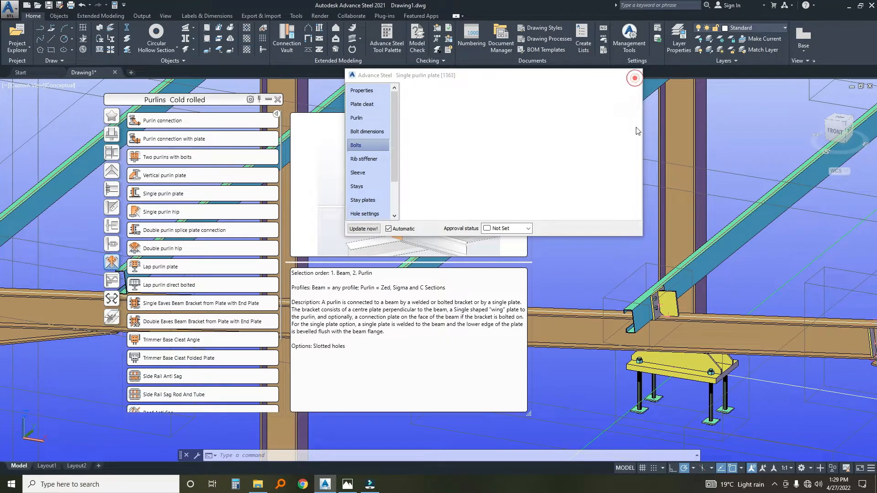
{"action": "left_click", "coordinate": [635, 74]}
Use the finished purlin plate joint as a template and apply it to the adjacent purlin toward the eaves on the same rafter.
{"action": "scroll", "coordinate": [635, 286], "scroll_direction": "up", "scroll_amount": 2}
{"action": "left_click", "coordinate": [601, 294]}
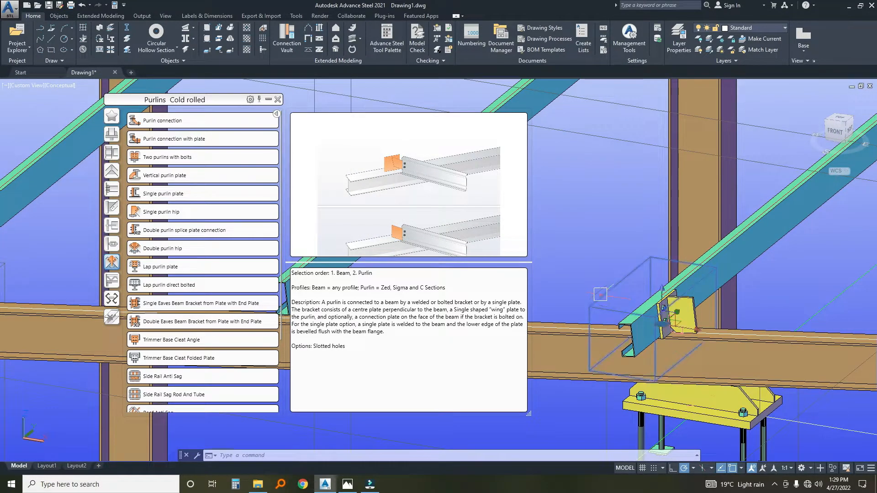
{"action": "left_click", "coordinate": [276, 99]}
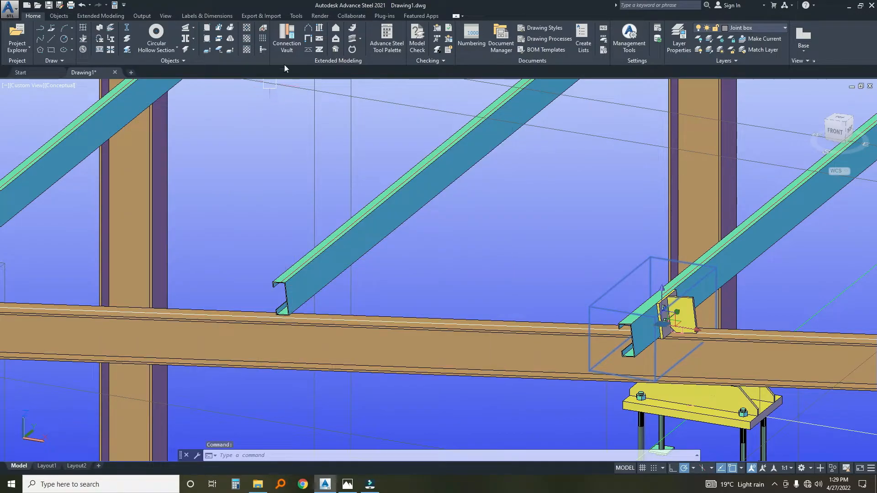
{"action": "left_click", "coordinate": [387, 43]}
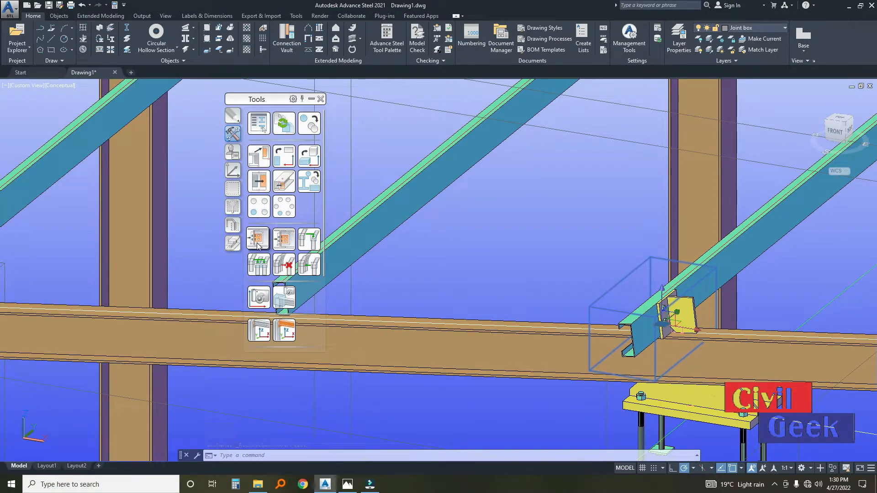
{"action": "left_click", "coordinate": [310, 266]}
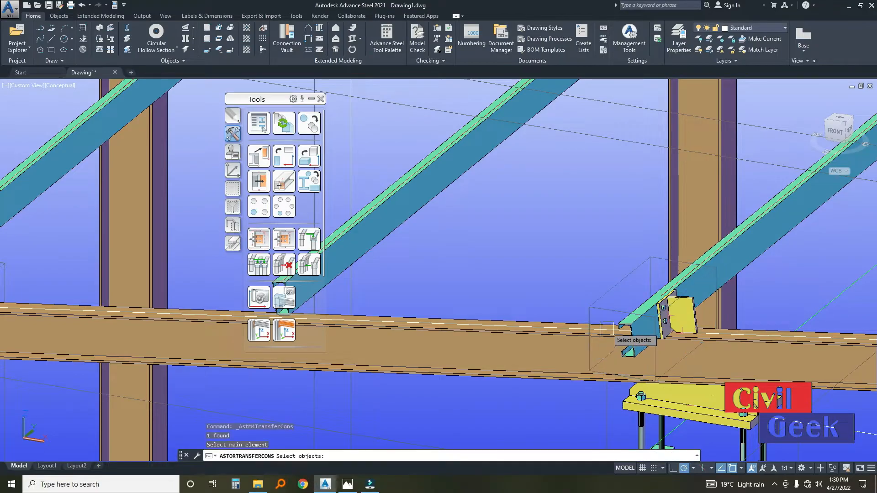
{"action": "scroll", "coordinate": [507, 340], "scroll_direction": "down", "scroll_amount": 3}
{"action": "middle_click_drag", "start_coordinate": [456, 342], "coordinate": [546, 349]}
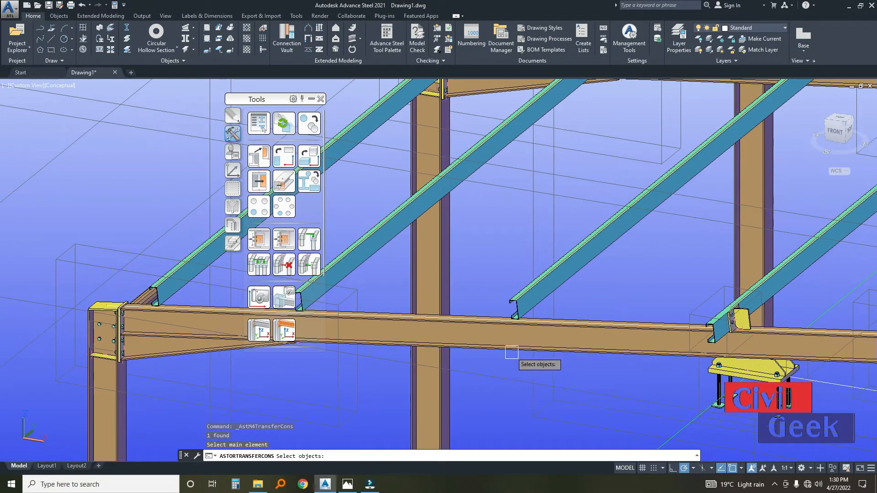
{"action": "left_click", "coordinate": [512, 305]}
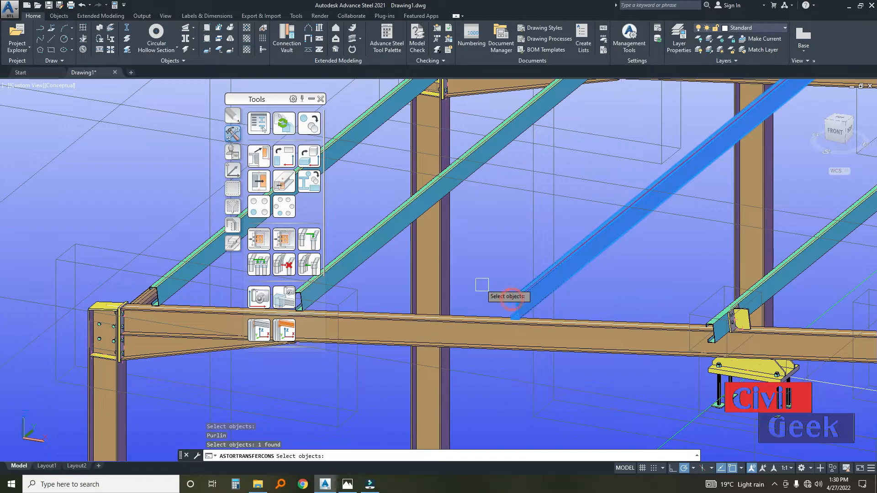
{"action": "key", "text": "Return"}
Apply the template joint to the last two purlins toward the eaves on this slope of the end rafter.
{"action": "middle_click_drag", "start_coordinate": [481, 284], "coordinate": [590, 296]}
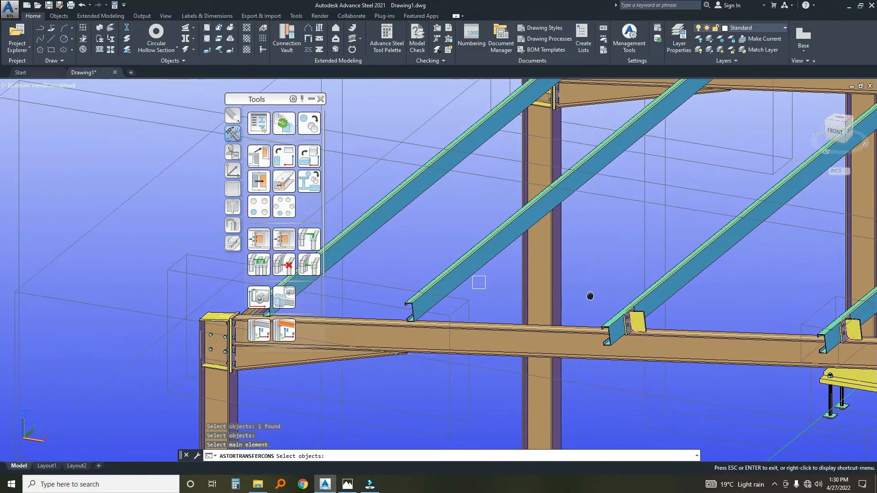
{"action": "scroll", "coordinate": [461, 346], "scroll_direction": "up", "scroll_amount": 2}
{"action": "left_click", "coordinate": [451, 239]}
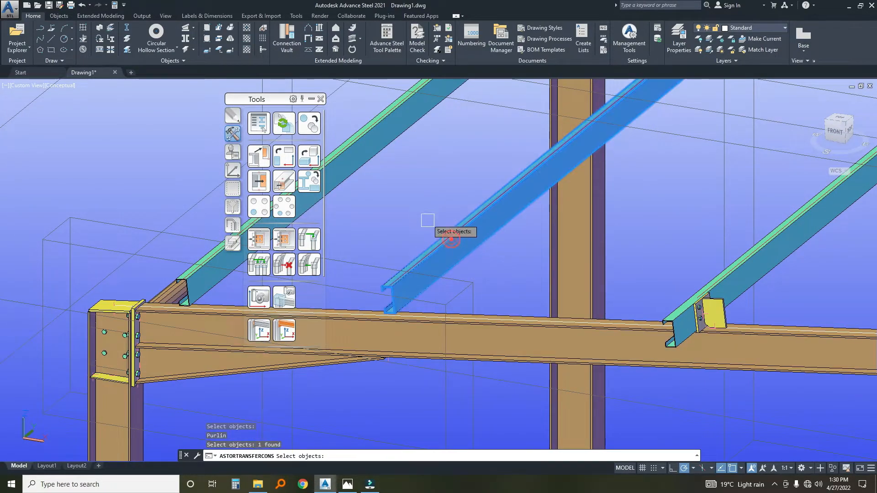
{"action": "key", "text": "Return"}
{"action": "scroll", "coordinate": [420, 274], "scroll_direction": "down", "scroll_amount": 3}
{"action": "scroll", "coordinate": [398, 293], "scroll_direction": "up", "scroll_amount": 4}
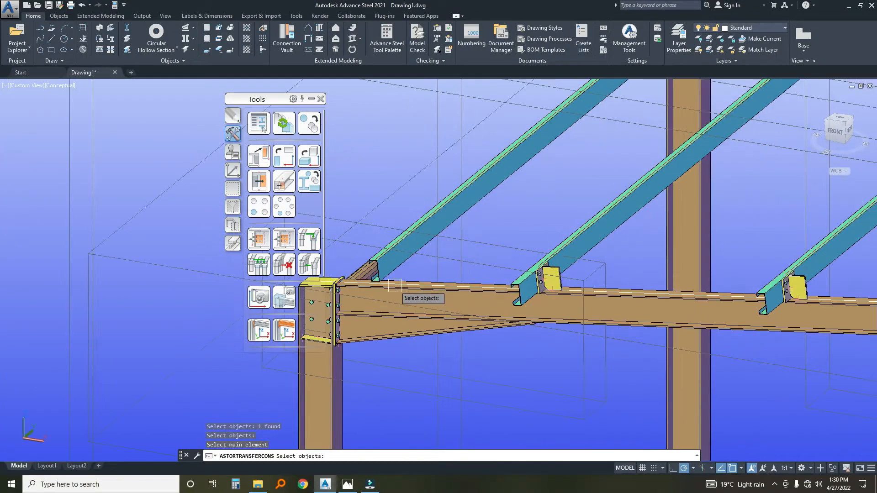
{"action": "left_click", "coordinate": [382, 262]}
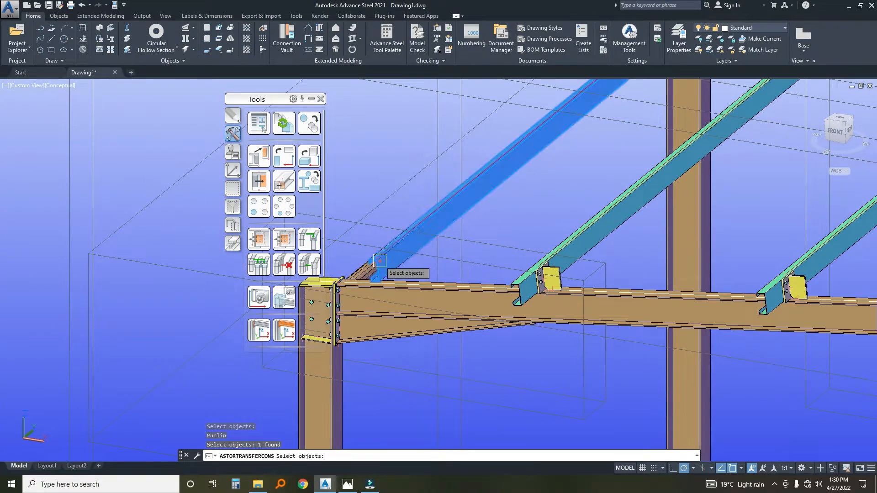
{"action": "key", "text": "Return"}
Apply the template joint to the purlins on both sides of the ridge at the end frame.
{"action": "scroll", "coordinate": [409, 273], "scroll_direction": "down", "scroll_amount": 4}
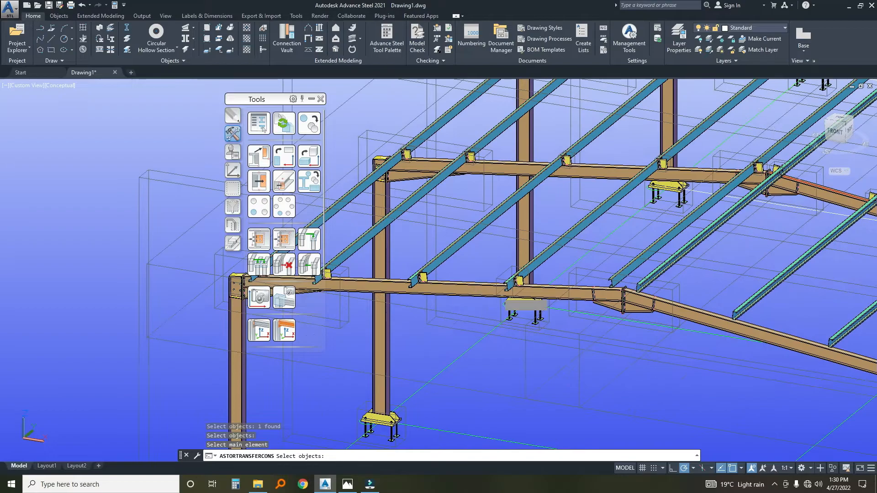
{"action": "scroll", "coordinate": [638, 287], "scroll_direction": "up", "scroll_amount": 3}
{"action": "scroll", "coordinate": [638, 287], "scroll_direction": "up", "scroll_amount": 2}
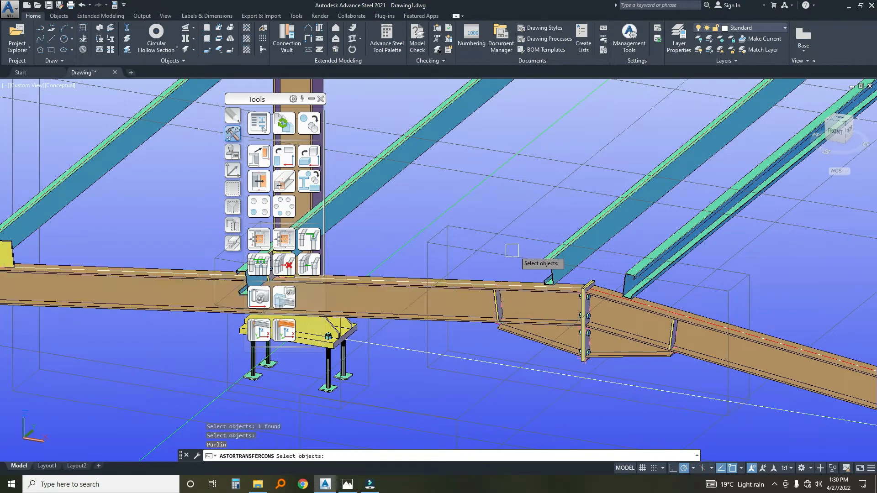
{"action": "left_click", "coordinate": [553, 251]}
{"action": "key", "text": "Return"}
{"action": "scroll", "coordinate": [541, 279], "scroll_direction": "down", "scroll_amount": 3}
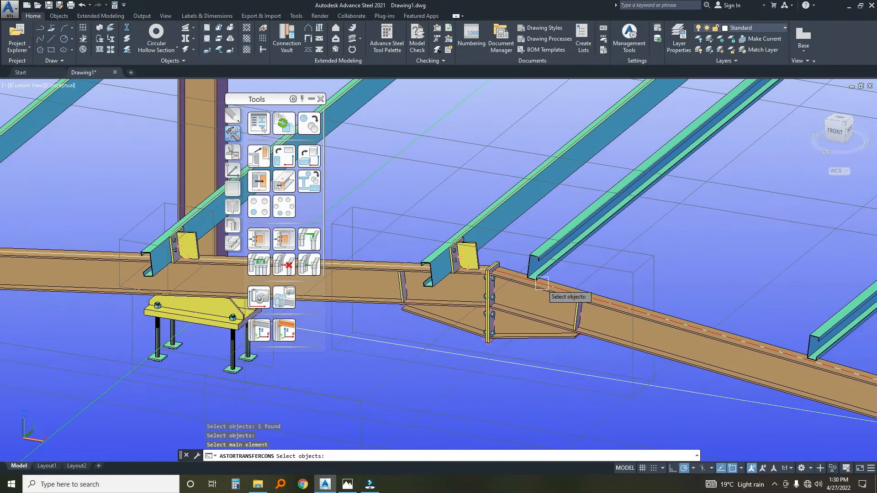
{"action": "left_click", "coordinate": [549, 268]}
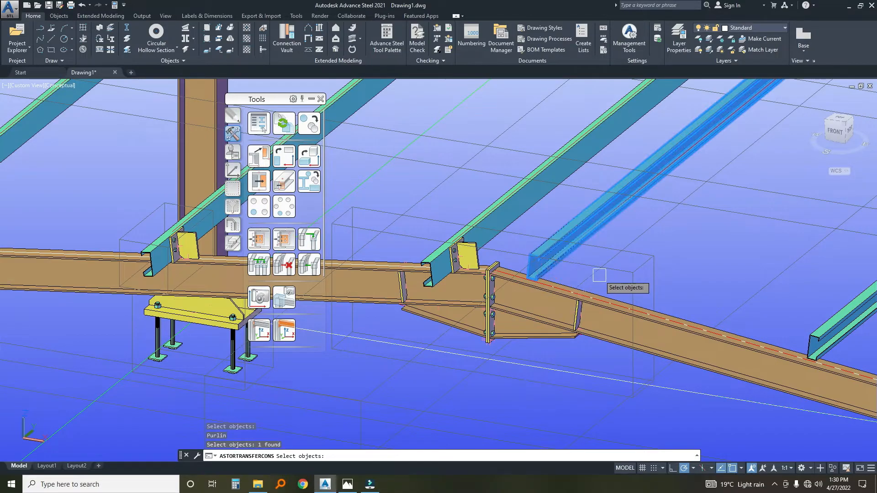
{"action": "key", "text": "Return"}
Apply the template joint to the second and third purlins down from the ridge on the opposite rafter.
{"action": "scroll", "coordinate": [602, 280], "scroll_direction": "down", "scroll_amount": 2}
{"action": "middle_click_drag", "start_coordinate": [641, 293], "coordinate": [461, 285]}
{"action": "scroll", "coordinate": [548, 302], "scroll_direction": "up", "scroll_amount": 3}
{"action": "left_click", "coordinate": [526, 329]}
{"action": "key", "text": "Return"}
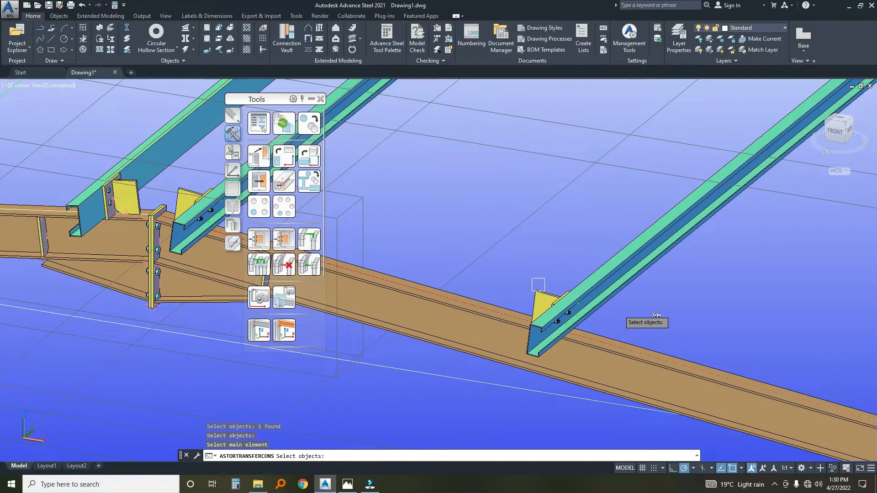
{"action": "middle_click_drag", "start_coordinate": [677, 319], "coordinate": [452, 288]}
{"action": "left_click", "coordinate": [517, 349]}
{"action": "key", "text": "Return"}
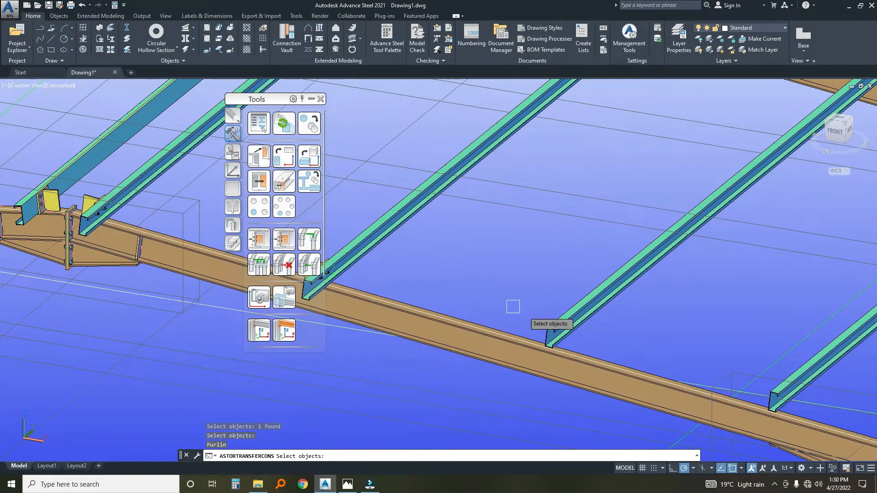
{"action": "left_click", "coordinate": [554, 328]}
{"action": "key", "text": "Return"}
Apply the template joint to the two purlins nearest the eaves on the opposite rafter of the end frame.
{"action": "scroll", "coordinate": [554, 328], "scroll_direction": "down", "scroll_amount": 3}
{"action": "scroll", "coordinate": [486, 290], "scroll_direction": "up", "scroll_amount": 4}
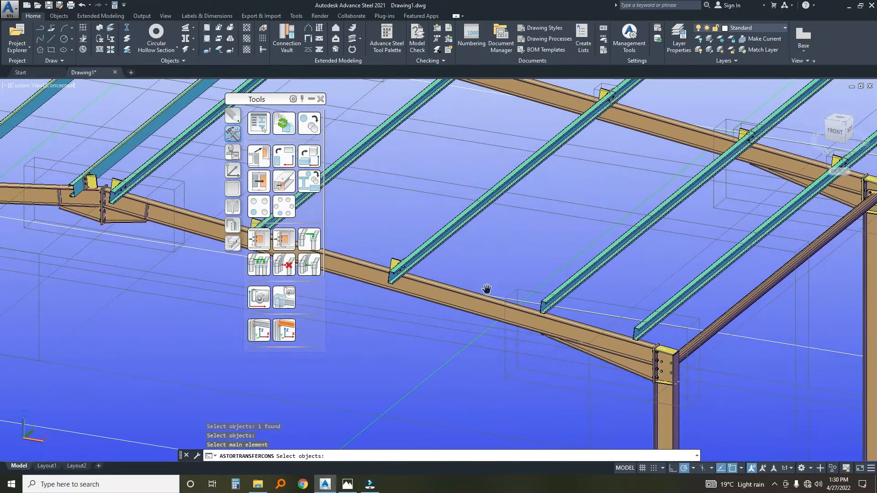
{"action": "left_click", "coordinate": [539, 308]}
{"action": "key", "text": "Return"}
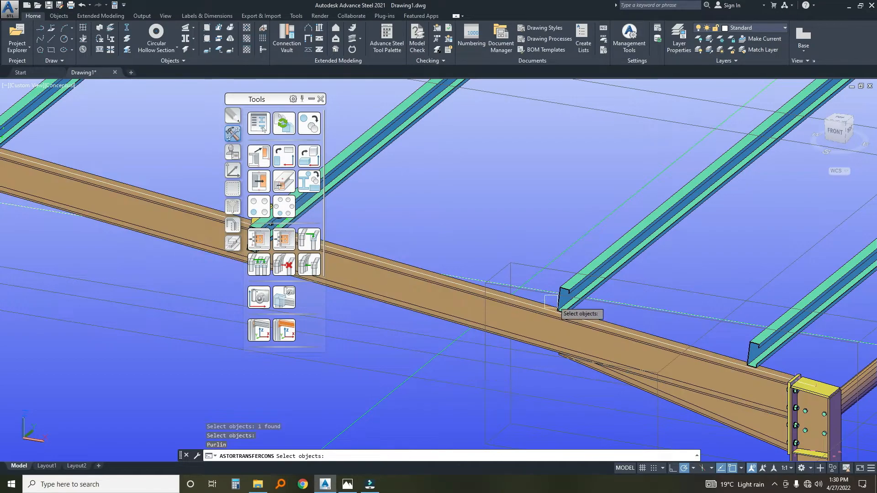
{"action": "left_click", "coordinate": [575, 283]}
{"action": "key", "text": "Return"}
{"action": "scroll", "coordinate": [594, 292], "scroll_direction": "down", "scroll_amount": 3}
{"action": "scroll", "coordinate": [574, 297], "scroll_direction": "up", "scroll_amount": 3}
{"action": "left_click", "coordinate": [571, 298]}
{"action": "key", "text": "Return"}
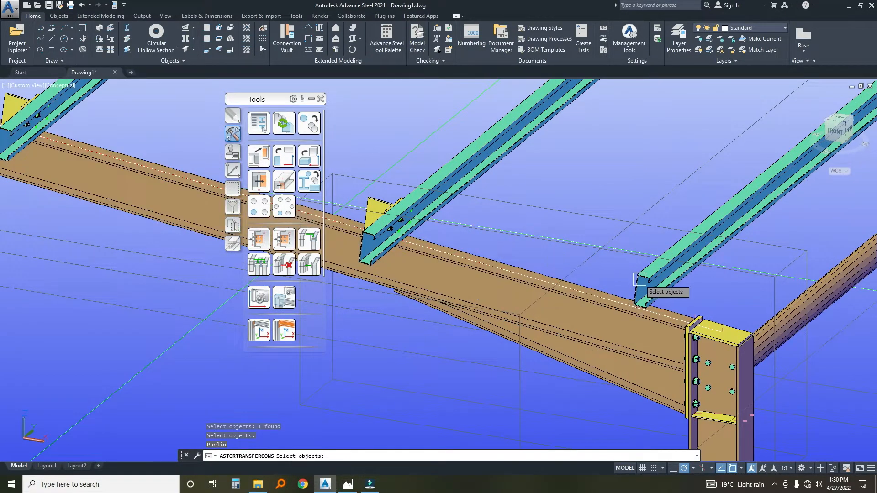
{"action": "left_click", "coordinate": [642, 279]}
{"action": "key", "text": "Return"}
{"action": "scroll", "coordinate": [562, 238], "scroll_direction": "down", "scroll_amount": 5}
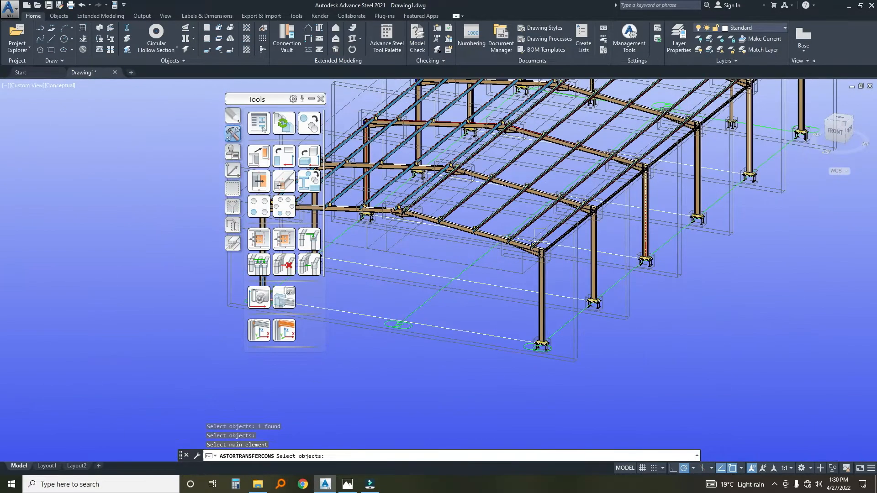
{"action": "scroll", "coordinate": [648, 182], "scroll_direction": "up", "scroll_amount": 5}
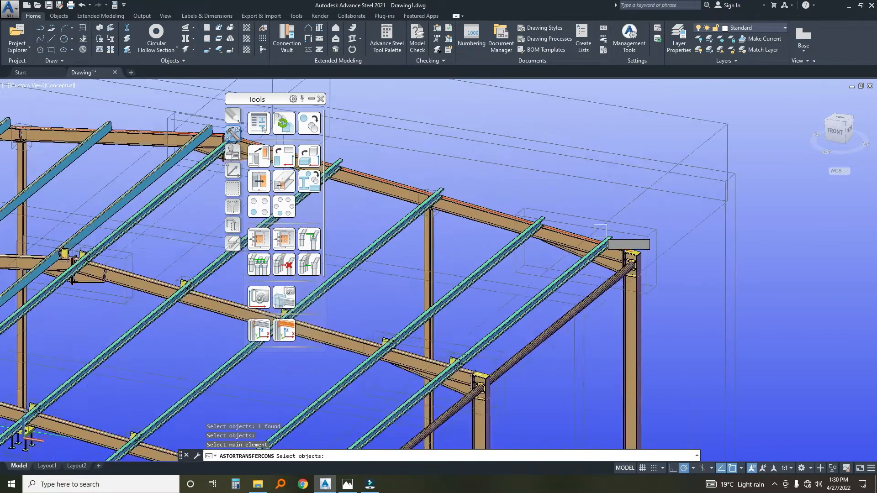
Apply the template joint to the two purlins nearest the eaves on the far end frame's rafter.
{"action": "left_click", "coordinate": [559, 211]}
{"action": "key", "text": "Return"}
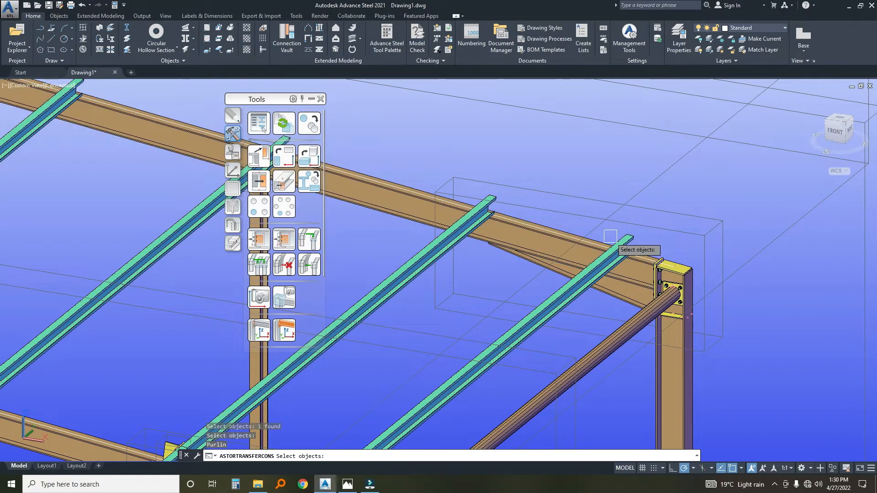
{"action": "left_click", "coordinate": [614, 250]}
{"action": "key", "text": "Return"}
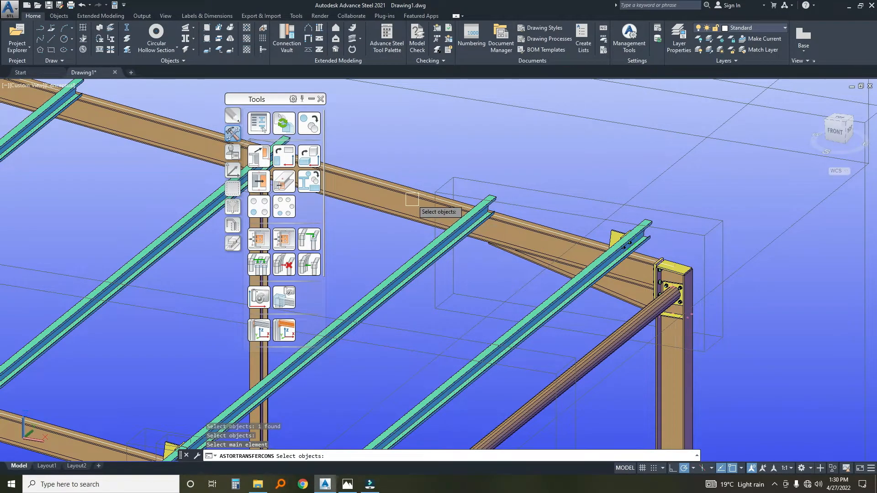
{"action": "left_click", "coordinate": [428, 248]}
{"action": "key", "text": "Return"}
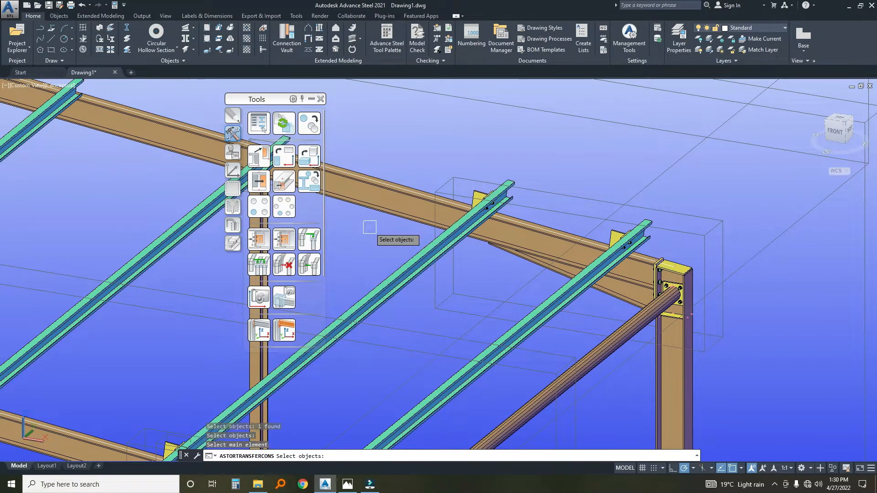
Apply the template joint to the next two purlins up the slope toward the ridge on the far end rafter.
{"action": "scroll", "coordinate": [457, 255], "scroll_direction": "down", "scroll_amount": 3}
{"action": "scroll", "coordinate": [464, 240], "scroll_direction": "up", "scroll_amount": 2}
{"action": "left_click", "coordinate": [473, 238]}
{"action": "key", "text": "Return"}
{"action": "left_click", "coordinate": [402, 260]}
{"action": "key", "text": "Return"}
{"action": "middle_click_drag", "start_coordinate": [374, 241], "coordinate": [540, 281]}
{"action": "left_click", "coordinate": [497, 243]}
{"action": "key", "text": "Return"}
{"action": "left_click", "coordinate": [412, 236]}
{"action": "key", "text": "Return"}
Try to apply the template joint to the purlin beside the ridge on the far end frame.
{"action": "middle_click_drag", "start_coordinate": [387, 251], "coordinate": [561, 314]}
{"action": "scroll", "coordinate": [404, 243], "scroll_direction": "up", "scroll_amount": 2}
{"action": "left_click", "coordinate": [410, 243]}
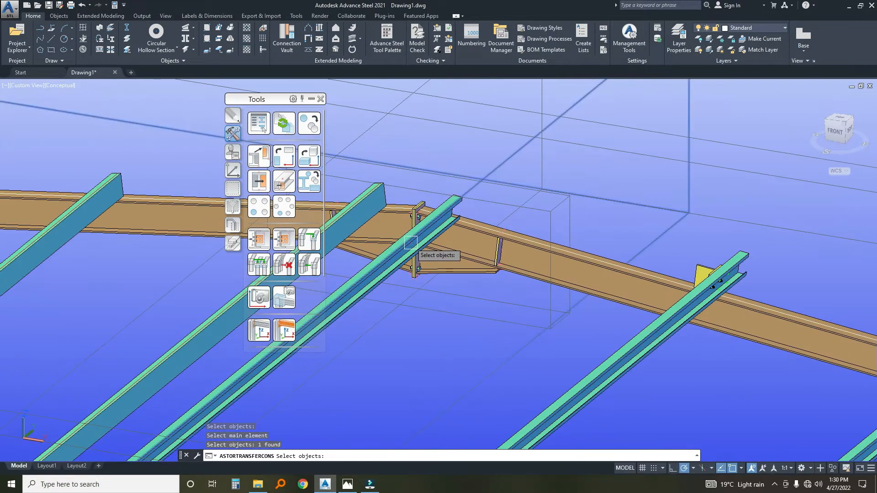
{"action": "scroll", "coordinate": [445, 243], "scroll_direction": "up", "scroll_amount": 2}
{"action": "left_click", "coordinate": [442, 184]}
{"action": "scroll", "coordinate": [443, 190], "scroll_direction": "up", "scroll_amount": 2}
{"action": "left_click", "coordinate": [459, 198]}
{"action": "key", "text": "Return"}
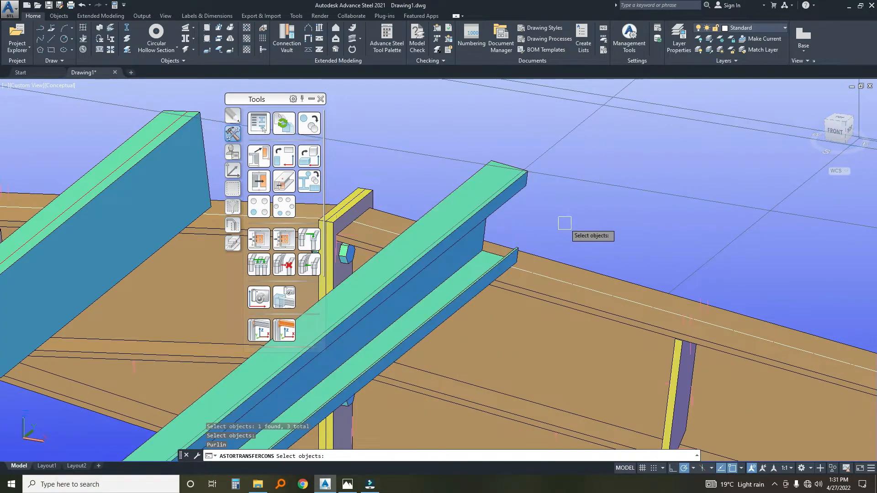
{"action": "left_click", "coordinate": [548, 254]}
{"action": "key", "text": "Return"}
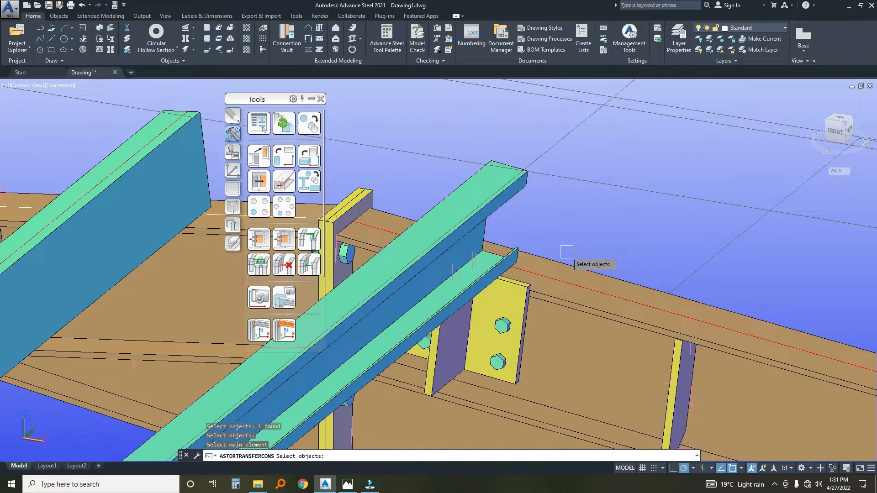
Leave the joint copying and undo the last joint copy command.
{"action": "scroll", "coordinate": [549, 257], "scroll_direction": "down", "scroll_amount": 2}
{"action": "scroll", "coordinate": [547, 254], "scroll_direction": "down", "scroll_amount": 2}
{"action": "type", "text": "u"}
{"action": "key", "text": "Return"}
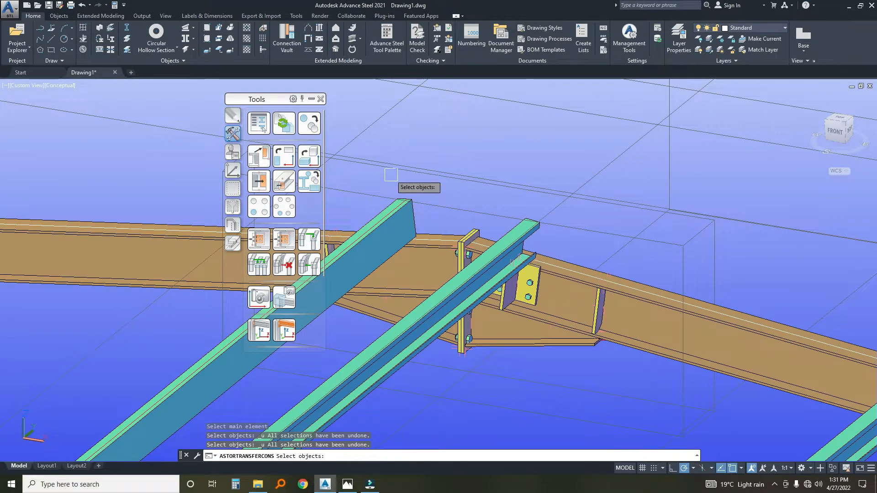
{"action": "key", "text": "Escape"}
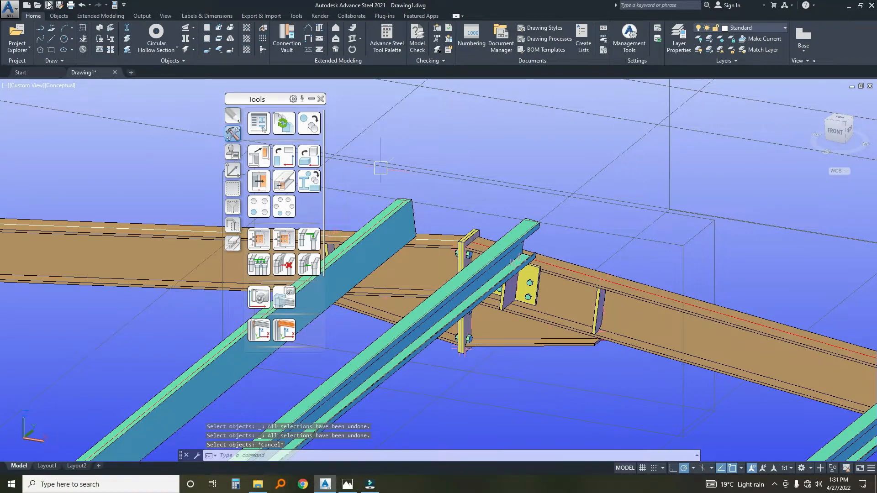
{"action": "left_click", "coordinate": [80, 7]}
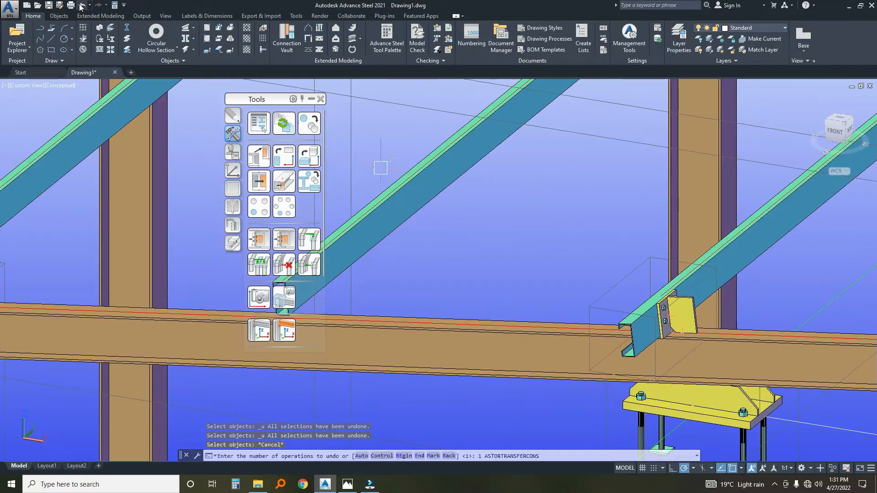
{"action": "scroll", "coordinate": [448, 284], "scroll_direction": "up", "scroll_amount": 5}
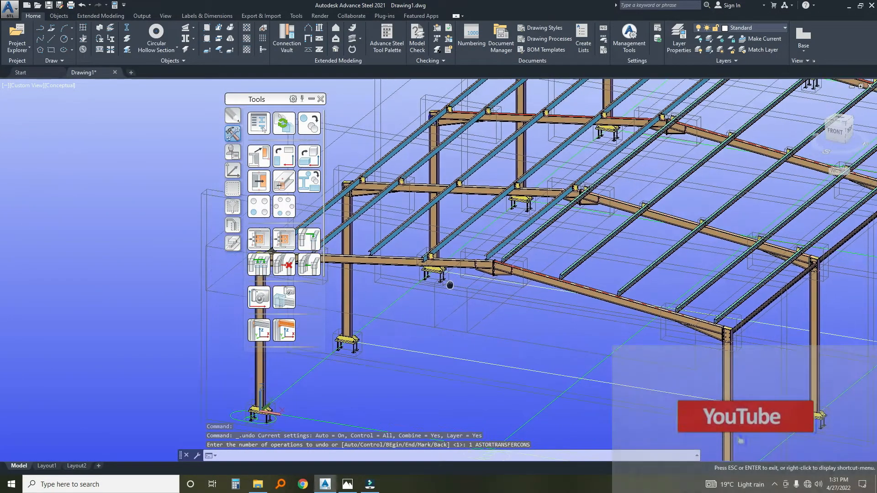
{"action": "left_click", "coordinate": [90, 6]}
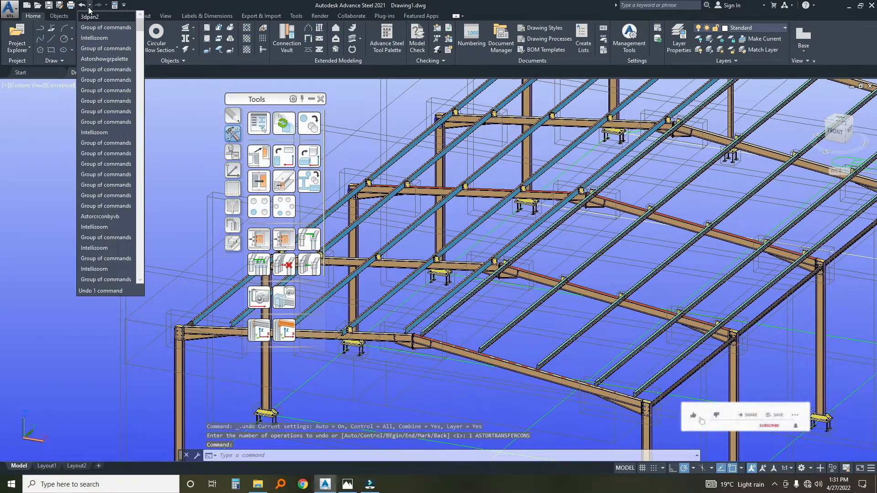
{"action": "scroll", "coordinate": [405, 363], "scroll_direction": "up", "scroll_amount": 3}
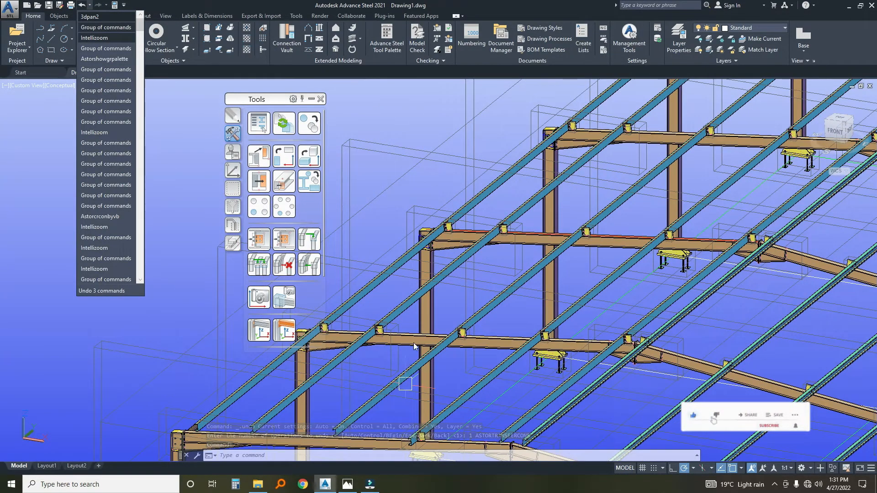
{"action": "scroll", "coordinate": [402, 349], "scroll_direction": "down", "scroll_amount": 5}
{"action": "scroll", "coordinate": [409, 415], "scroll_direction": "up", "scroll_amount": 6}
{"action": "scroll", "coordinate": [412, 402], "scroll_direction": "down", "scroll_amount": 5}
{"action": "scroll", "coordinate": [398, 402], "scroll_direction": "down", "scroll_amount": 2}
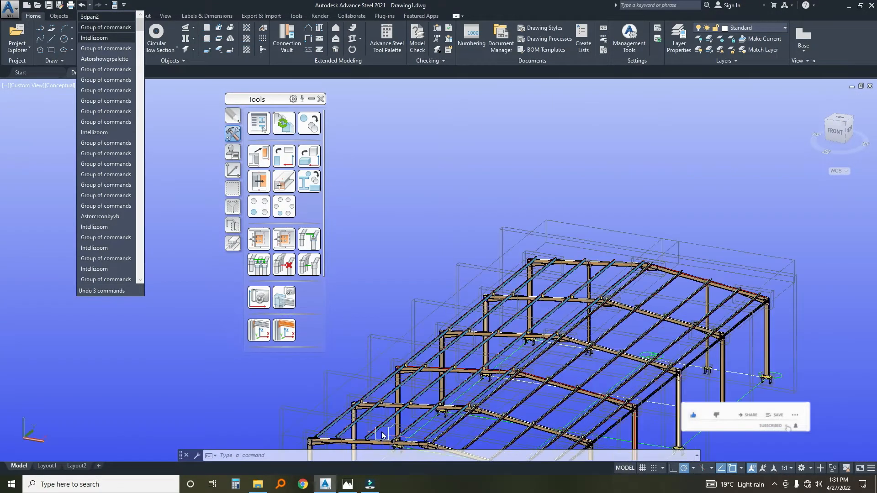
Try to copy the purlin joint to three purlins on the front end rafter with Joint Copy, Multiple.
{"action": "left_click", "coordinate": [283, 240]}
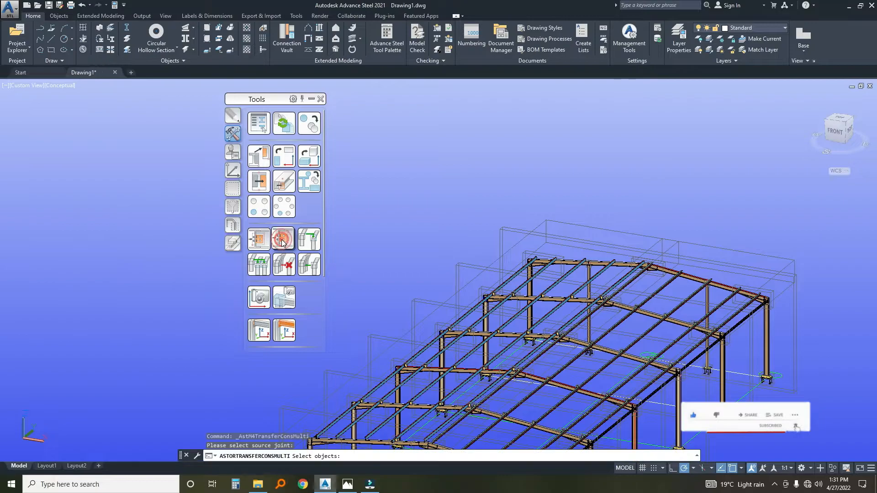
{"action": "scroll", "coordinate": [397, 306], "scroll_direction": "down", "scroll_amount": 4}
{"action": "scroll", "coordinate": [385, 341], "scroll_direction": "up", "scroll_amount": 10}
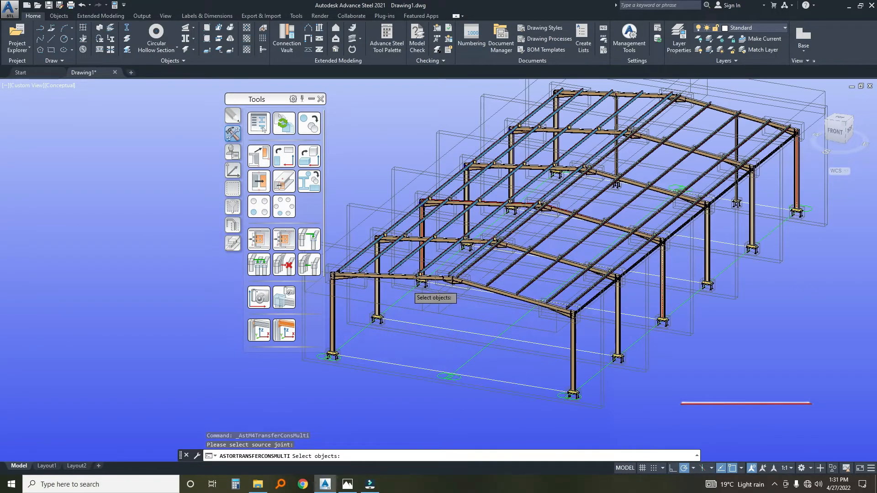
{"action": "left_click", "coordinate": [353, 274]}
{"action": "right_click", "coordinate": [349, 244]}
{"action": "middle_click_drag", "start_coordinate": [390, 304], "coordinate": [541, 299]}
{"action": "left_click", "coordinate": [455, 306]}
{"action": "right_click", "coordinate": [446, 252]}
{"action": "middle_click_drag", "start_coordinate": [418, 256], "coordinate": [498, 255]}
{"action": "left_click", "coordinate": [490, 249]}
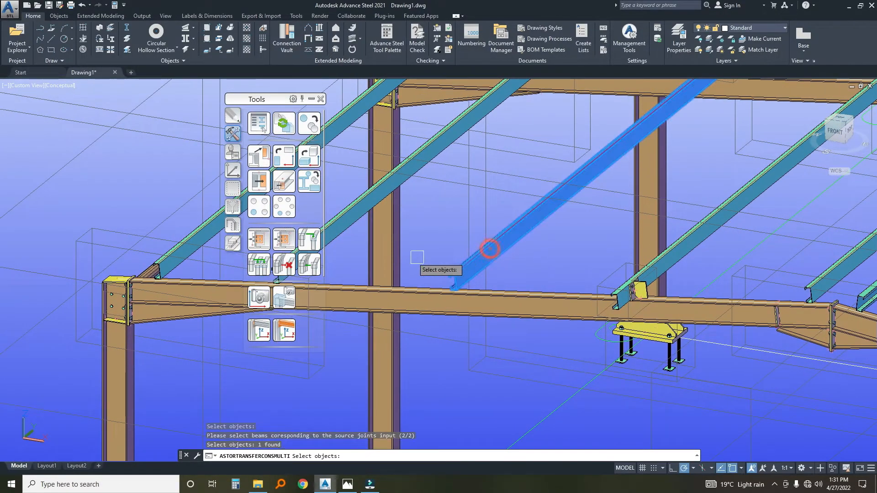
{"action": "middle_click_drag", "start_coordinate": [417, 257], "coordinate": [519, 264]}
{"action": "left_click", "coordinate": [439, 251]}
{"action": "middle_click_drag", "start_coordinate": [388, 245], "coordinate": [490, 244]}
{"action": "left_click", "coordinate": [456, 231]}
{"action": "right_click", "coordinate": [365, 187]}
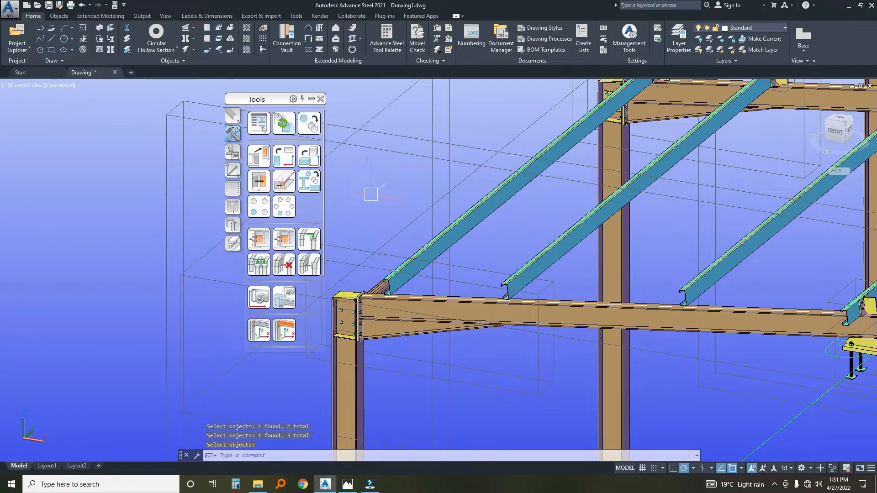
Preselect the existing joint's box and try Joint Copy, Multiple with the front end rafter and two neighbouring purlins.
{"action": "scroll", "coordinate": [405, 273], "scroll_direction": "up", "scroll_amount": 3}
{"action": "scroll", "coordinate": [405, 273], "scroll_direction": "down", "scroll_amount": 4}
{"action": "middle_click_drag", "start_coordinate": [461, 297], "coordinate": [454, 298], "text": "shift"}
{"action": "middle_click_drag", "start_coordinate": [591, 301], "coordinate": [480, 291]}
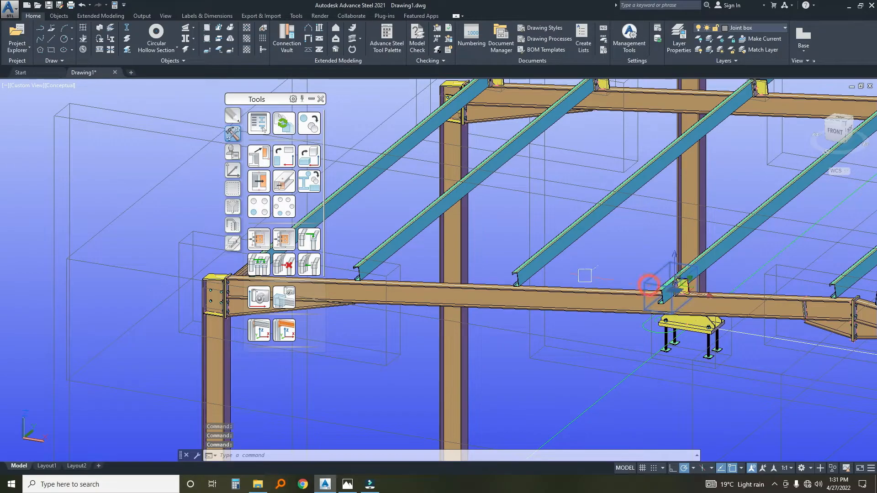
{"action": "left_click", "coordinate": [283, 241]}
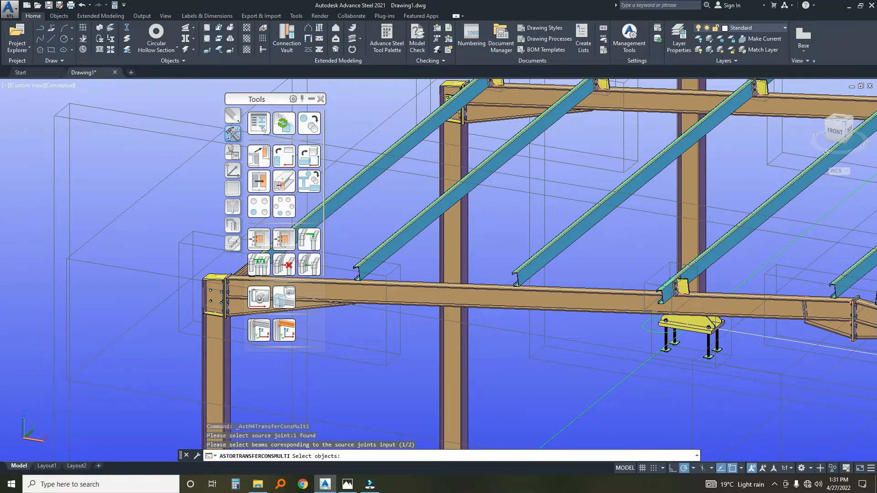
{"action": "left_click", "coordinate": [530, 296]}
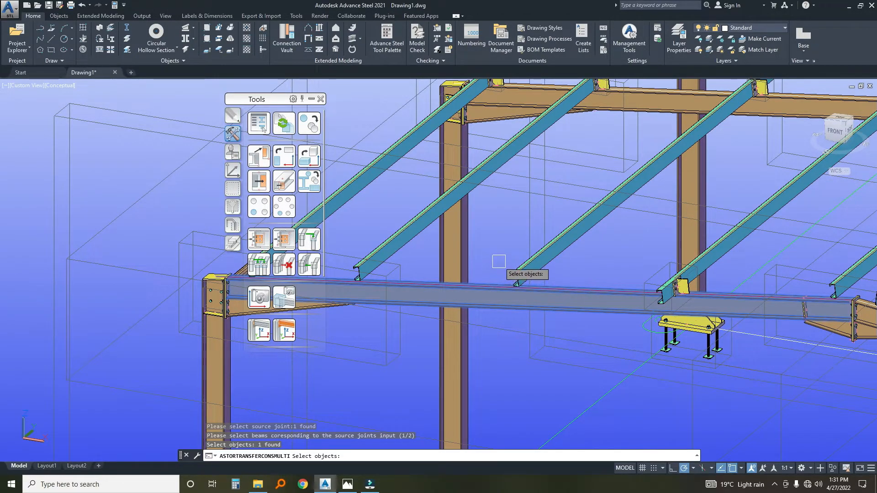
{"action": "key", "text": "Return"}
{"action": "left_click", "coordinate": [520, 276]}
{"action": "left_click", "coordinate": [385, 251]}
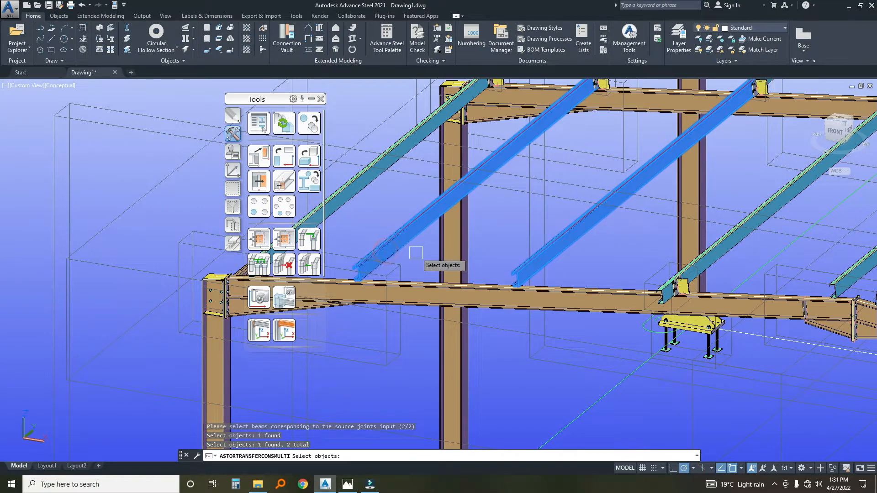
{"action": "key", "text": "Return"}
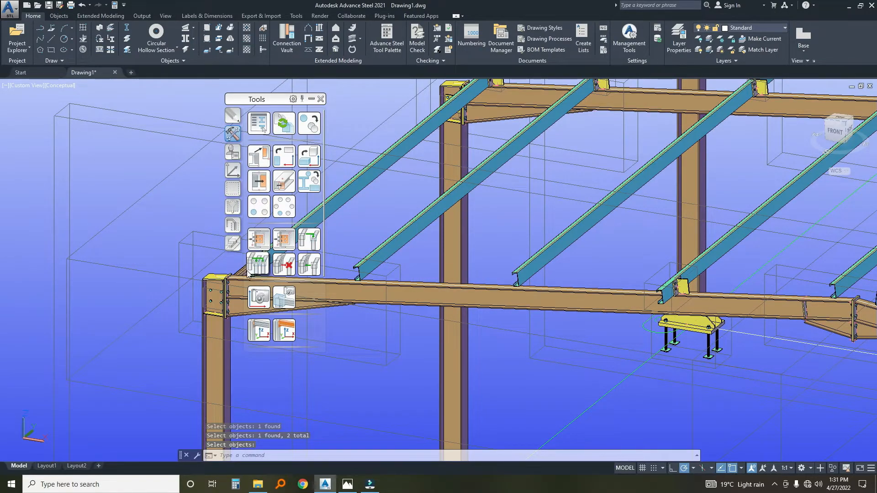
Copy the existing purlin joint as a template to the adjacent purlin toward the eaves on the front end rafter.
{"action": "left_click", "coordinate": [259, 244]}
{"action": "scroll", "coordinate": [678, 301], "scroll_direction": "up", "scroll_amount": 2}
{"action": "left_click", "coordinate": [648, 282]}
{"action": "key", "text": "Return"}
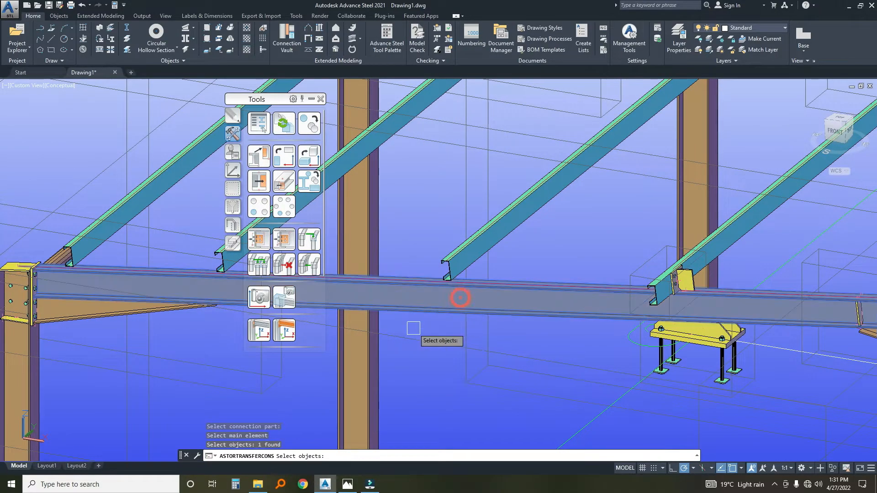
{"action": "left_click", "coordinate": [444, 259]}
{"action": "key", "text": "Return"}
Apply the template joint to the two purlins nearest the eaves on the same slope of the front end rafter.
{"action": "middle_click_drag", "start_coordinate": [402, 265], "coordinate": [615, 278]}
{"action": "left_click", "coordinate": [497, 300]}
{"action": "key", "text": "Return"}
{"action": "left_click", "coordinate": [459, 240]}
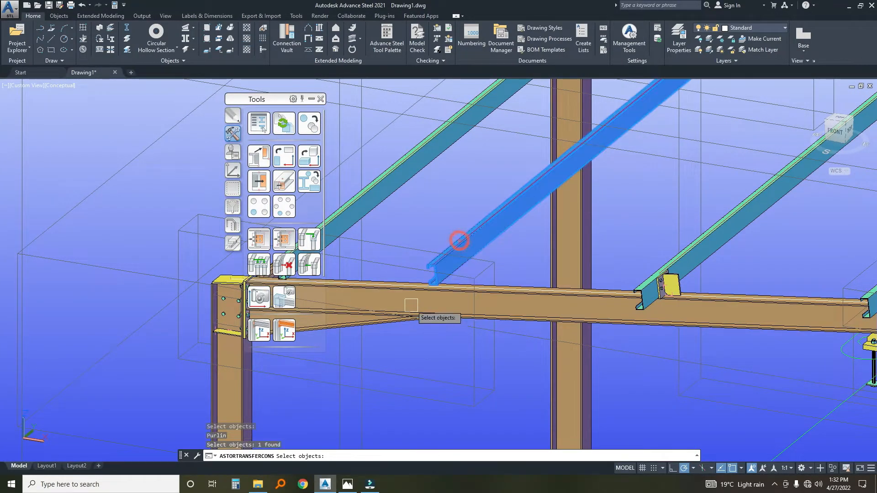
{"action": "key", "text": "Return"}
{"action": "middle_click_drag", "start_coordinate": [410, 296], "coordinate": [569, 296]}
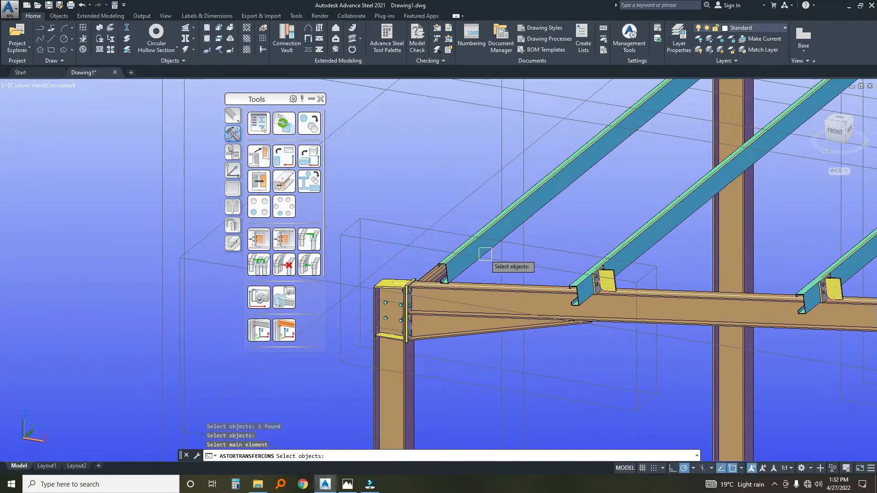
{"action": "left_click", "coordinate": [476, 293]}
{"action": "key", "text": "Return"}
{"action": "left_click", "coordinate": [451, 265]}
{"action": "key", "text": "Return"}
Apply the template joint to the purlin beside the ridge on the same slope of the front end frame.
{"action": "scroll", "coordinate": [542, 302], "scroll_direction": "down", "scroll_amount": 8}
{"action": "middle_click_drag", "start_coordinate": [628, 305], "coordinate": [428, 302]}
{"action": "scroll", "coordinate": [439, 302], "scroll_direction": "up", "scroll_amount": 6}
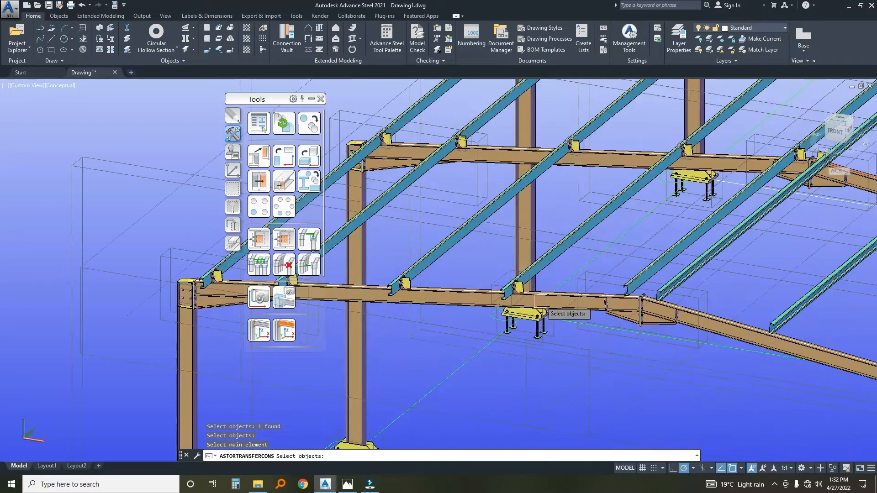
{"action": "middle_click_drag", "start_coordinate": [570, 296], "coordinate": [533, 296]}
{"action": "scroll", "coordinate": [667, 310], "scroll_direction": "up", "scroll_amount": 3}
{"action": "left_click", "coordinate": [567, 308]}
{"action": "key", "text": "Return"}
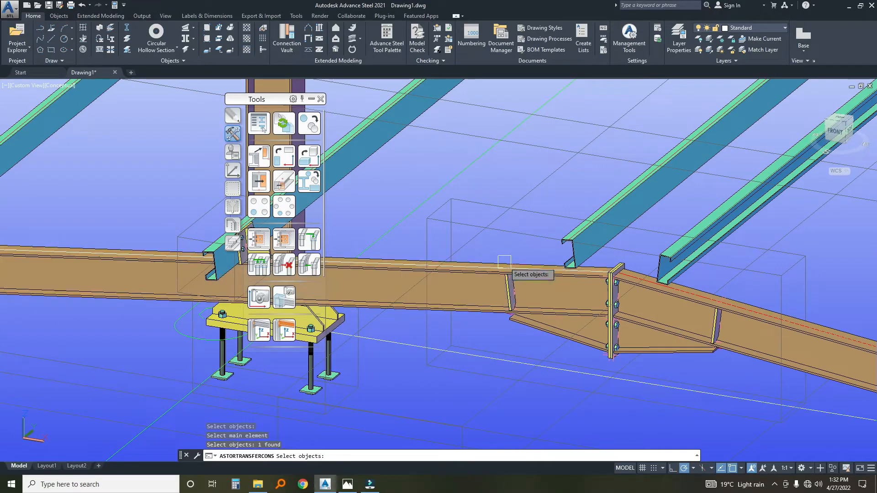
{"action": "left_click", "coordinate": [574, 257]}
{"action": "key", "text": "Return"}
Apply the template joint to the first purlin past the ridge on the front end frame's opposite rafter.
{"action": "scroll", "coordinate": [574, 258], "scroll_direction": "down", "scroll_amount": 2}
{"action": "middle_click_drag", "start_coordinate": [624, 289], "coordinate": [498, 275]}
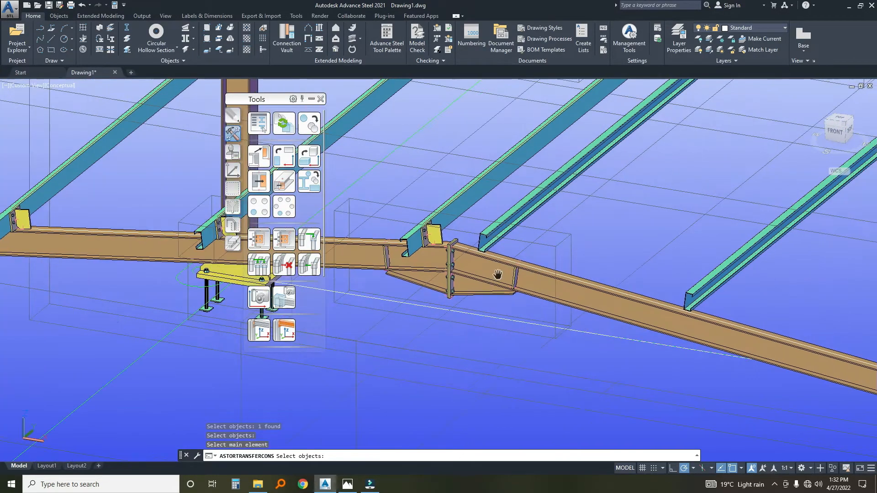
{"action": "left_click", "coordinate": [478, 268]}
{"action": "key", "text": "Return"}
{"action": "left_click", "coordinate": [493, 250]}
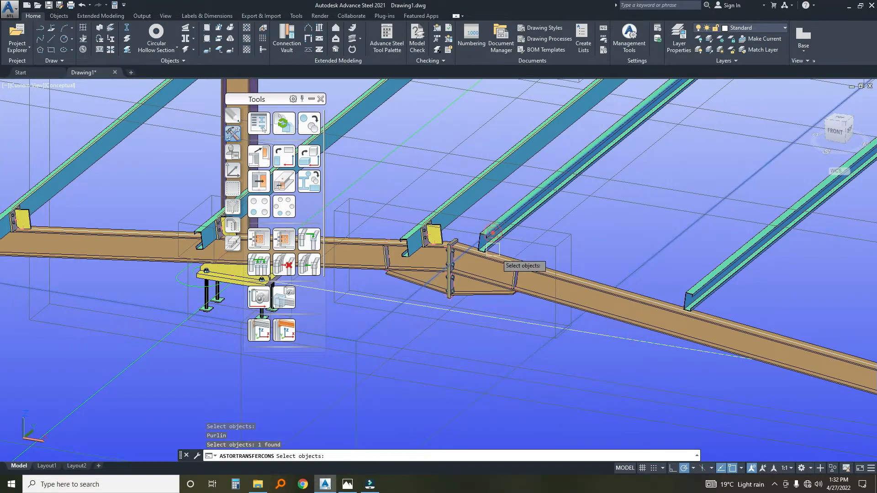
{"action": "scroll", "coordinate": [493, 238], "scroll_direction": "up", "scroll_amount": 3}
{"action": "left_click", "coordinate": [448, 266]}
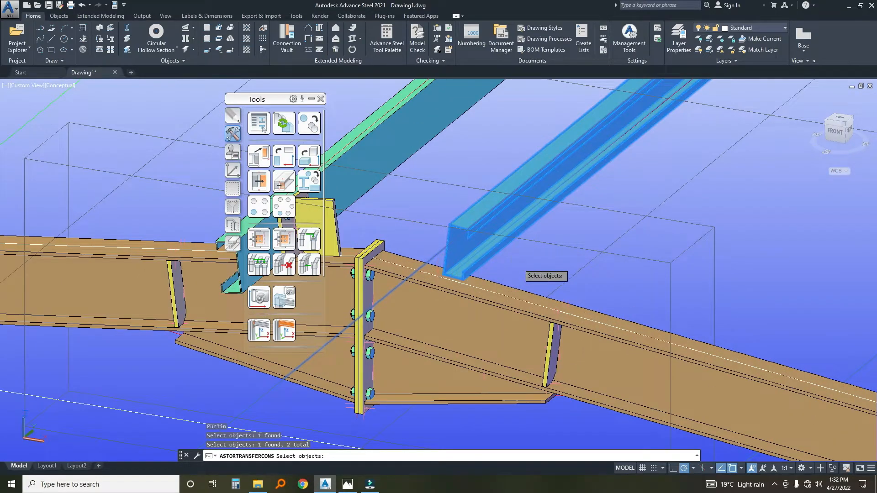
{"action": "key", "text": "Return"}
Apply the template joint to the second and third purlins down from the ridge on the opposite front rafter.
{"action": "scroll", "coordinate": [518, 263], "scroll_direction": "down", "scroll_amount": 3}
{"action": "scroll", "coordinate": [564, 305], "scroll_direction": "down", "scroll_amount": 2}
{"action": "middle_click_drag", "start_coordinate": [572, 308], "coordinate": [390, 270]}
{"action": "scroll", "coordinate": [535, 330], "scroll_direction": "up", "scroll_amount": 2}
{"action": "left_click", "coordinate": [535, 330]}
{"action": "key", "text": "Return"}
{"action": "left_click", "coordinate": [568, 277]}
{"action": "key", "text": "Return"}
{"action": "middle_click_drag", "start_coordinate": [666, 302], "coordinate": [388, 260]}
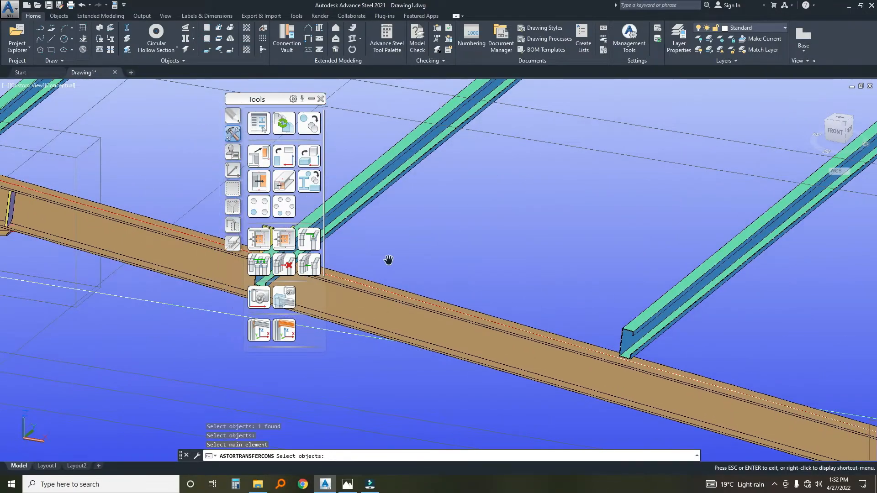
{"action": "left_click", "coordinate": [645, 322]}
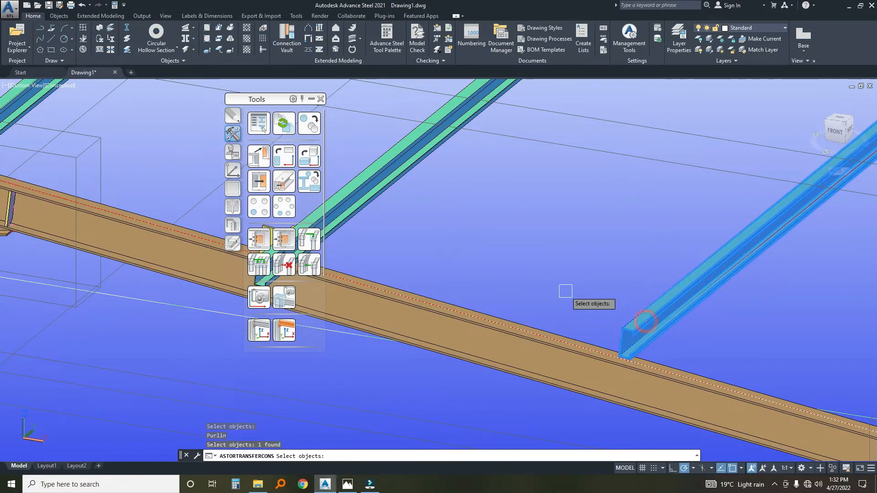
{"action": "key", "text": "Return"}
Apply the template joint to the fourth and fifth purlins down from the ridge on the opposite front rafter.
{"action": "scroll", "coordinate": [682, 328], "scroll_direction": "down", "scroll_amount": 2}
{"action": "scroll", "coordinate": [406, 294], "scroll_direction": "up", "scroll_amount": 2}
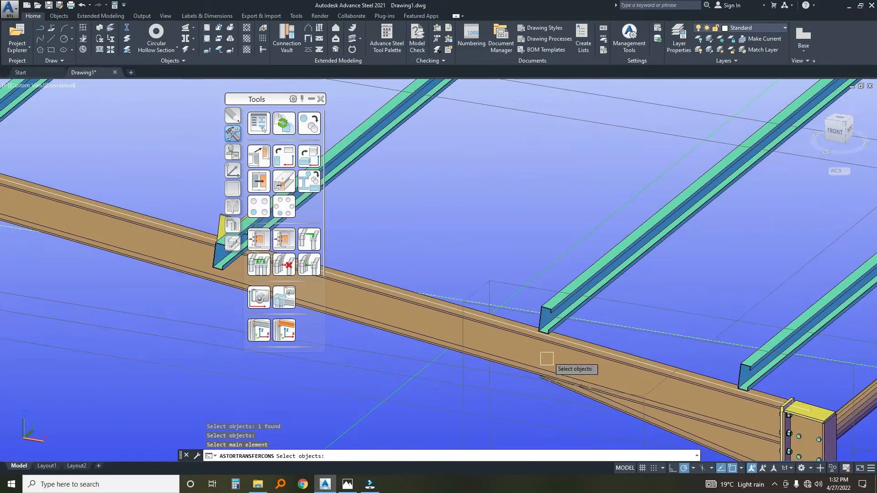
{"action": "left_click", "coordinate": [591, 270]}
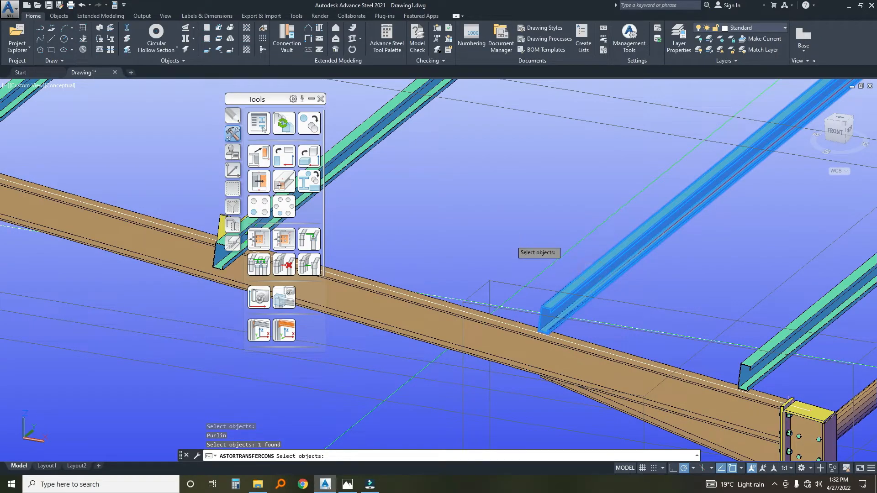
{"action": "right_click", "coordinate": [518, 235]}
{"action": "middle_click_drag", "start_coordinate": [704, 404], "coordinate": [467, 334]}
{"action": "left_click", "coordinate": [520, 307]}
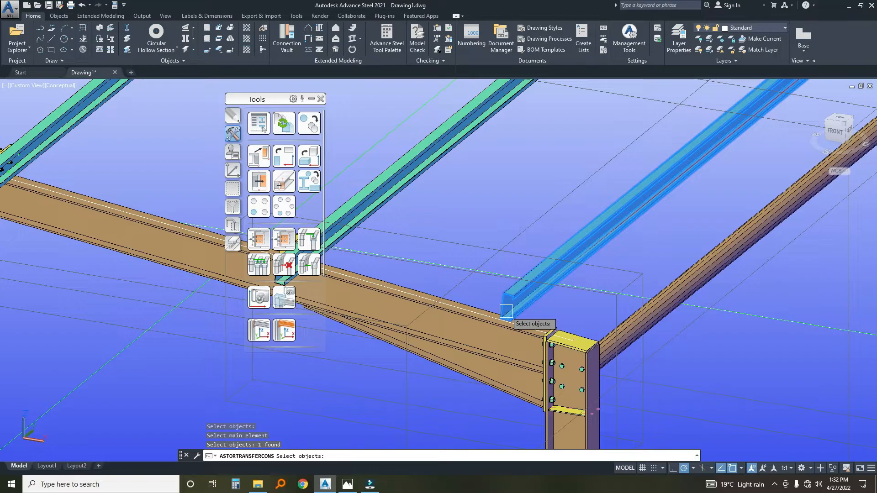
{"action": "key", "text": "ctrl+z"}
{"action": "left_click", "coordinate": [468, 329]}
{"action": "right_click", "coordinate": [480, 300]}
{"action": "left_click", "coordinate": [506, 304]}
{"action": "right_click", "coordinate": [485, 256]}
Apply the template joint to the purlin nearest the eaves on the same slope of the rear end frame.
{"action": "scroll", "coordinate": [522, 266], "scroll_direction": "down", "scroll_amount": 4}
{"action": "scroll", "coordinate": [558, 209], "scroll_direction": "down", "scroll_amount": 2}
{"action": "middle_click_drag", "start_coordinate": [557, 209], "coordinate": [564, 297]}
{"action": "scroll", "coordinate": [592, 235], "scroll_direction": "up", "scroll_amount": 6}
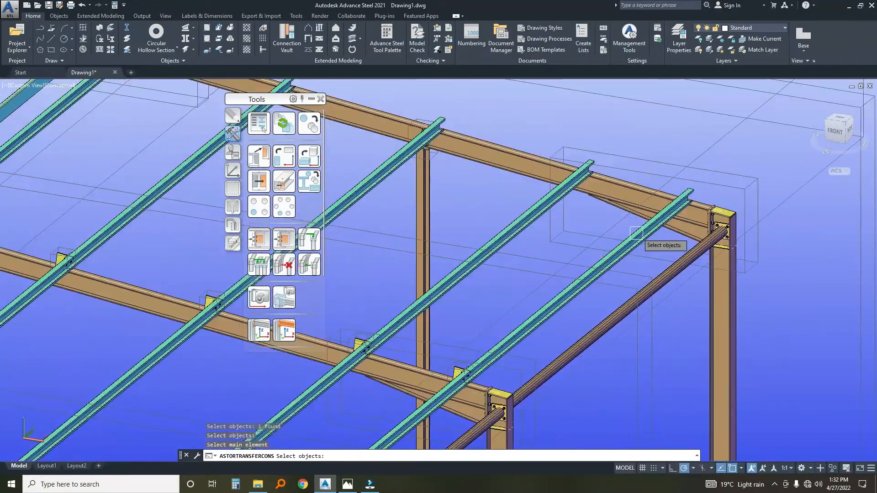
{"action": "left_click", "coordinate": [593, 235]}
{"action": "right_click", "coordinate": [589, 235]}
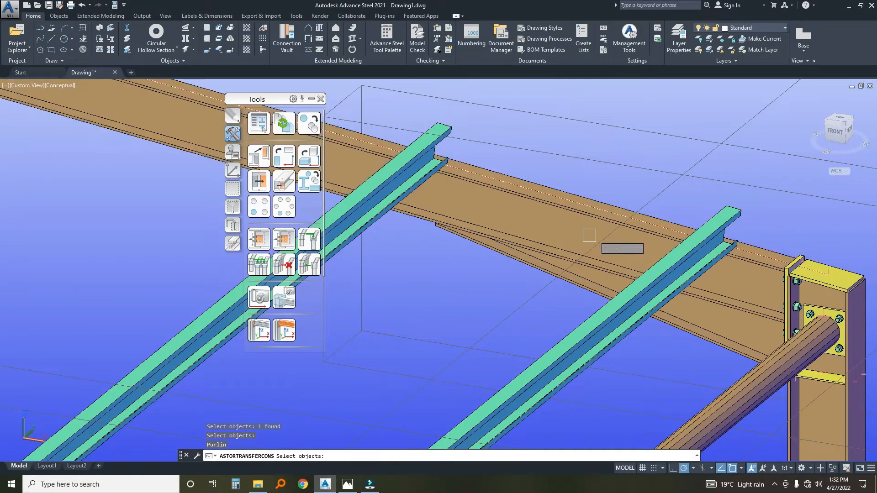
{"action": "left_click", "coordinate": [685, 259]}
{"action": "right_click", "coordinate": [651, 218]}
Apply the template joint to the second purlin up from the eaves on the same rear end rafter.
{"action": "middle_click_drag", "start_coordinate": [440, 189], "coordinate": [566, 253]}
{"action": "left_click", "coordinate": [574, 263]}
{"action": "right_click", "coordinate": [538, 279]}
{"action": "left_click", "coordinate": [491, 252]}
{"action": "right_click", "coordinate": [445, 272]}
Apply the template joint to the third and fourth purlins up from the eaves on the same rear end rafter.
{"action": "scroll", "coordinate": [444, 270], "scroll_direction": "down", "scroll_amount": 2}
{"action": "middle_click_drag", "start_coordinate": [382, 247], "coordinate": [748, 355]}
{"action": "left_click", "coordinate": [684, 286]}
{"action": "right_click", "coordinate": [649, 328]}
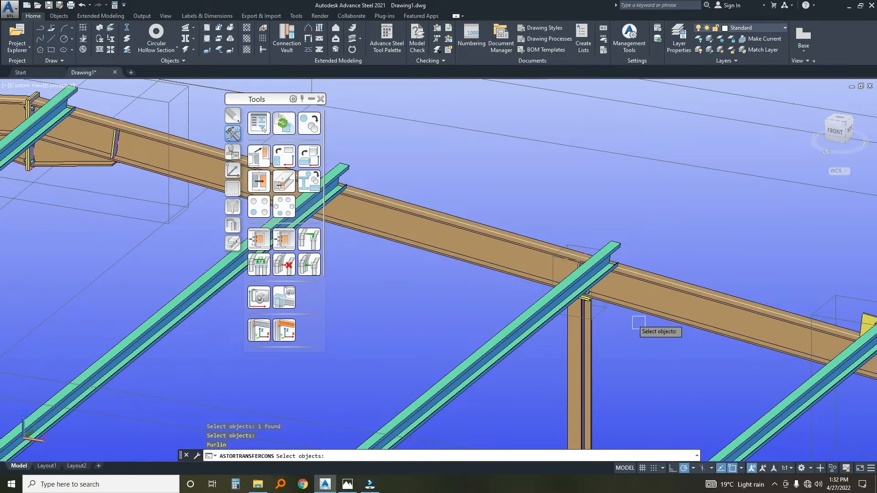
{"action": "left_click", "coordinate": [570, 290]}
{"action": "right_click", "coordinate": [615, 332]}
{"action": "middle_click_drag", "start_coordinate": [397, 290], "coordinate": [543, 352]}
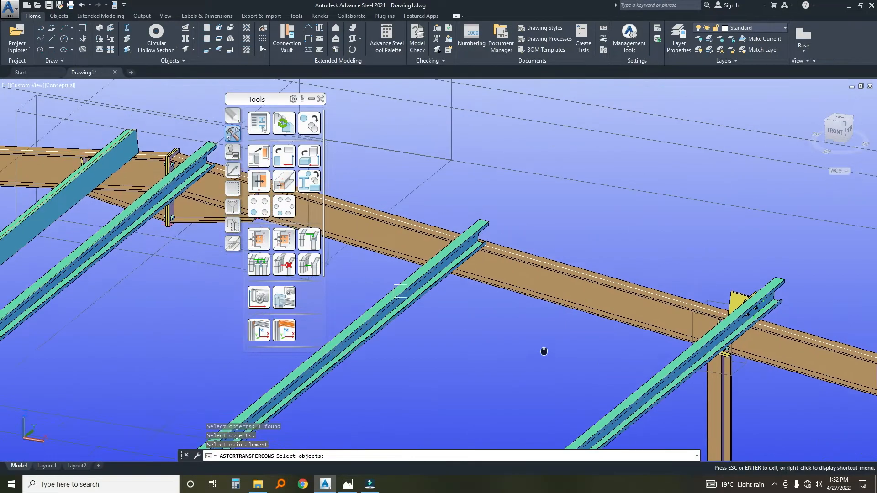
{"action": "left_click", "coordinate": [443, 285]}
{"action": "right_click", "coordinate": [499, 337]}
{"action": "middle_click_drag", "start_coordinate": [405, 290], "coordinate": [724, 403]}
{"action": "scroll", "coordinate": [585, 321], "scroll_direction": "up", "scroll_amount": 2}
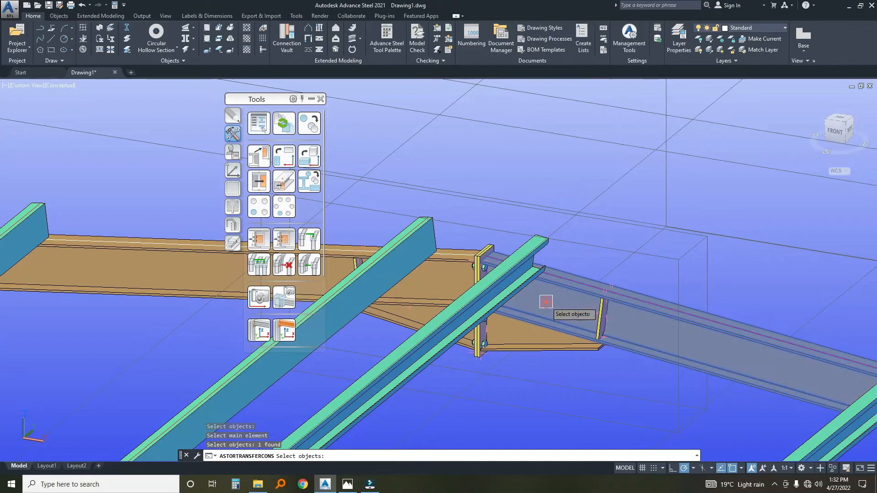
{"action": "left_click", "coordinate": [456, 324]}
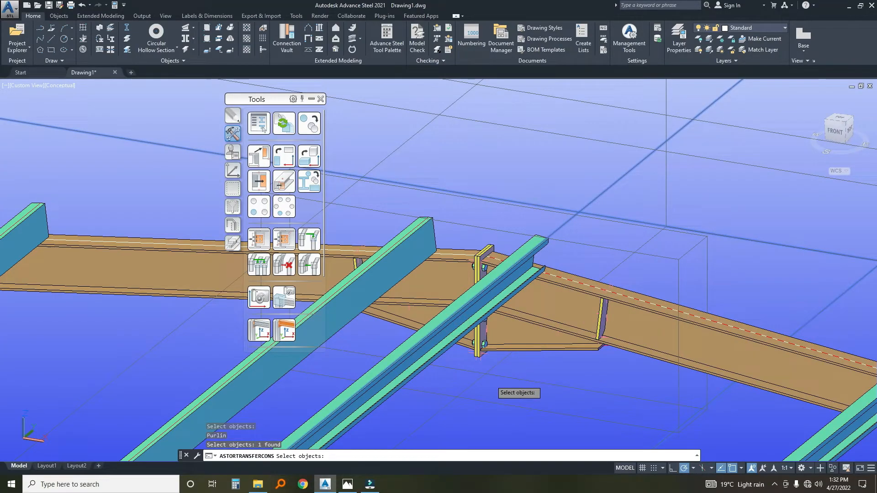
{"action": "right_click", "coordinate": [489, 379]}
{"action": "scroll", "coordinate": [420, 291], "scroll_direction": "up", "scroll_amount": 2}
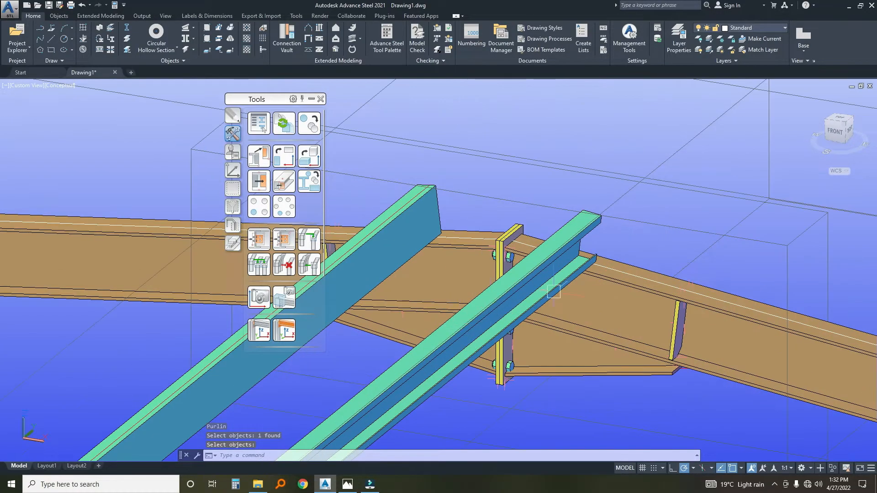
{"action": "right_click", "coordinate": [603, 299]}
{"action": "left_click", "coordinate": [657, 260]}
{"action": "scroll", "coordinate": [636, 262], "scroll_direction": "down", "scroll_amount": 4}
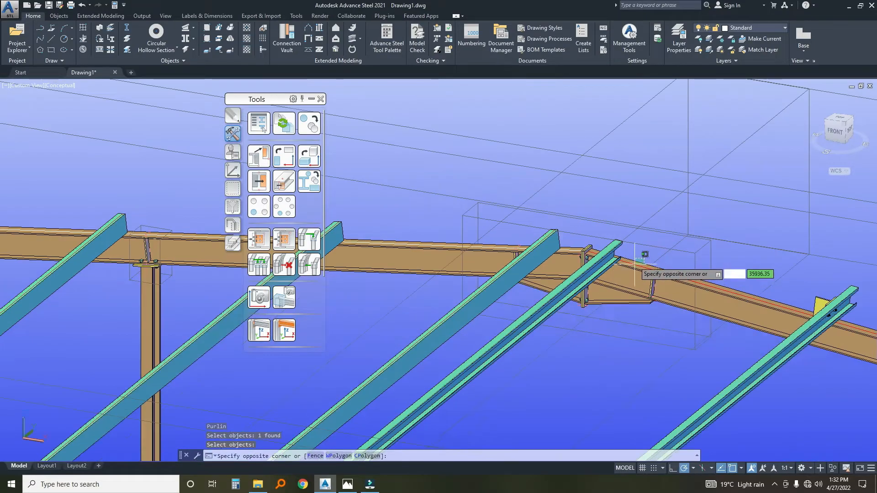
{"action": "left_click", "coordinate": [630, 249]}
{"action": "middle_click_drag", "start_coordinate": [685, 285], "coordinate": [655, 277]}
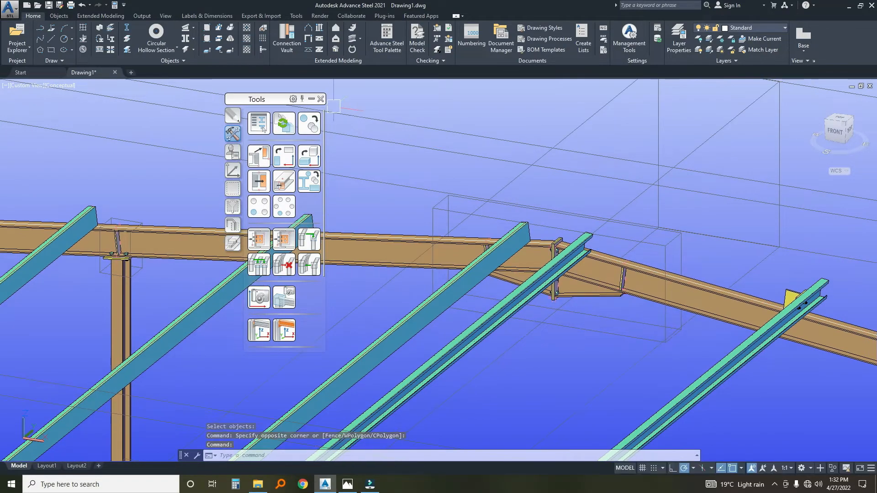
Create a joint by template from the neighbouring purlin connection on the purlin beside the ridge of the same rear rafter.
{"action": "left_click", "coordinate": [259, 239]}
{"action": "scroll", "coordinate": [852, 324], "scroll_direction": "up", "scroll_amount": 2}
{"action": "left_click", "coordinate": [773, 281]}
{"action": "right_click", "coordinate": [750, 262]}
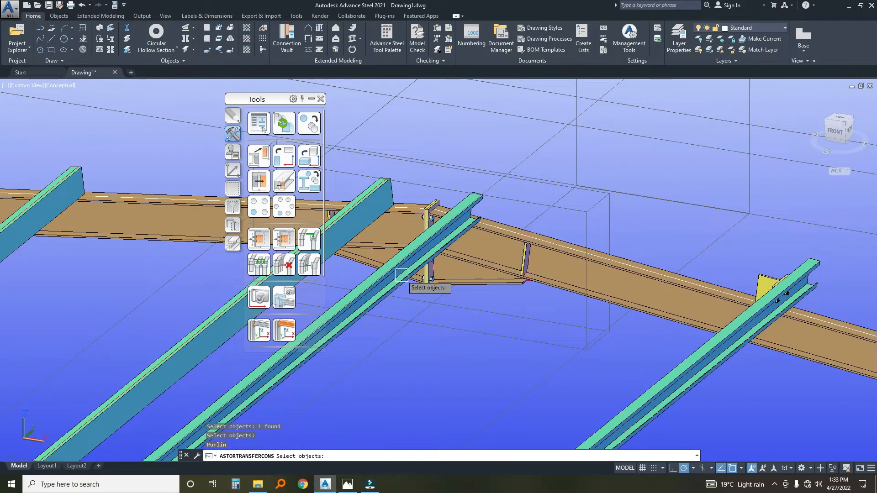
{"action": "left_click", "coordinate": [392, 291]}
{"action": "scroll", "coordinate": [393, 291], "scroll_direction": "up", "scroll_amount": 2}
{"action": "left_click", "coordinate": [392, 295]}
{"action": "right_click", "coordinate": [395, 340]}
Apply the template joint to the first purlin past the ridge on the rear end frame's other rafter.
{"action": "scroll", "coordinate": [344, 338], "scroll_direction": "down", "scroll_amount": 3}
{"action": "scroll", "coordinate": [344, 338], "scroll_direction": "up", "scroll_amount": 3}
{"action": "left_click", "coordinate": [522, 288]}
{"action": "right_click", "coordinate": [417, 362]}
{"action": "left_click", "coordinate": [402, 323]}
{"action": "right_click", "coordinate": [397, 358]}
Apply the template joint to the second and third purlins down from the ridge on that other rear rafter.
{"action": "middle_click_drag", "start_coordinate": [374, 338], "coordinate": [667, 348]}
{"action": "middle_click_drag", "start_coordinate": [443, 298], "coordinate": [505, 310]}
{"action": "left_click", "coordinate": [466, 288]}
{"action": "right_click", "coordinate": [427, 346]}
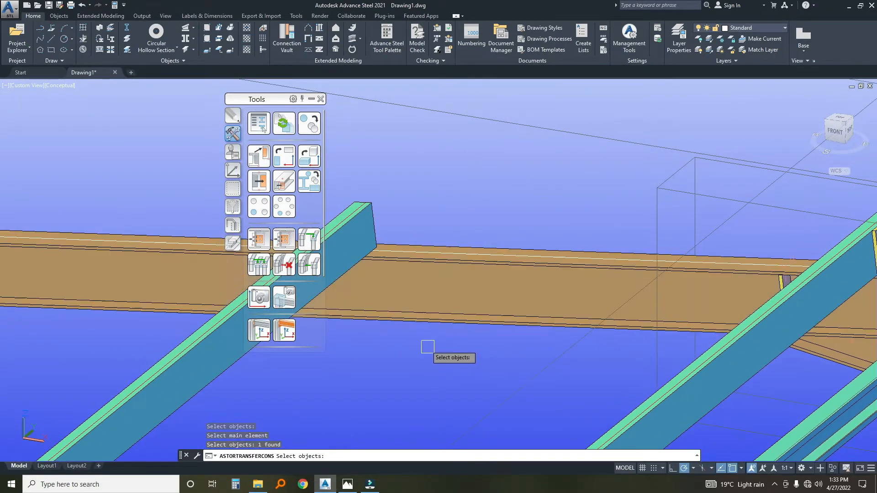
{"action": "left_click", "coordinate": [354, 224]}
{"action": "right_click", "coordinate": [484, 200]}
{"action": "scroll", "coordinate": [509, 228], "scroll_direction": "down", "scroll_amount": 2}
{"action": "middle_click_drag", "start_coordinate": [476, 243], "coordinate": [731, 322]}
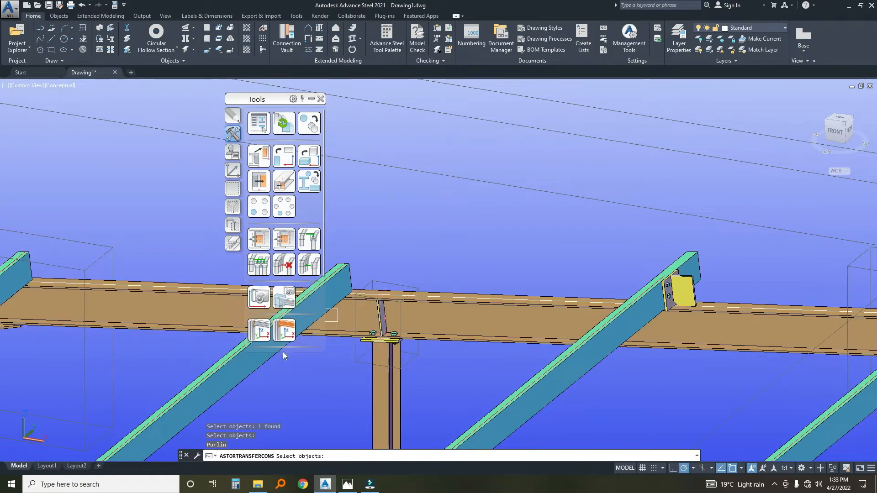
{"action": "scroll", "coordinate": [448, 350], "scroll_direction": "down", "scroll_amount": 2}
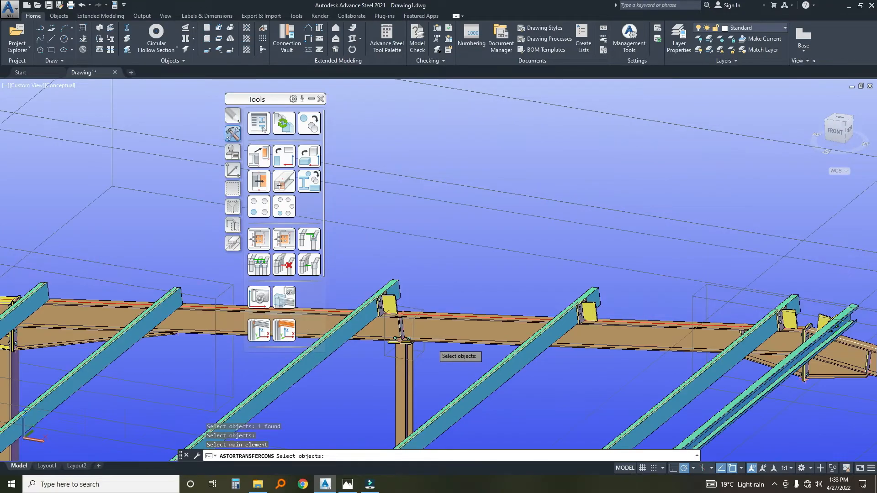
Apply the template joint to the fourth purlin down from the ridge on that other rear rafter.
{"action": "middle_click_drag", "start_coordinate": [448, 350], "coordinate": [710, 336]}
{"action": "scroll", "coordinate": [562, 327], "scroll_direction": "up", "scroll_amount": 2}
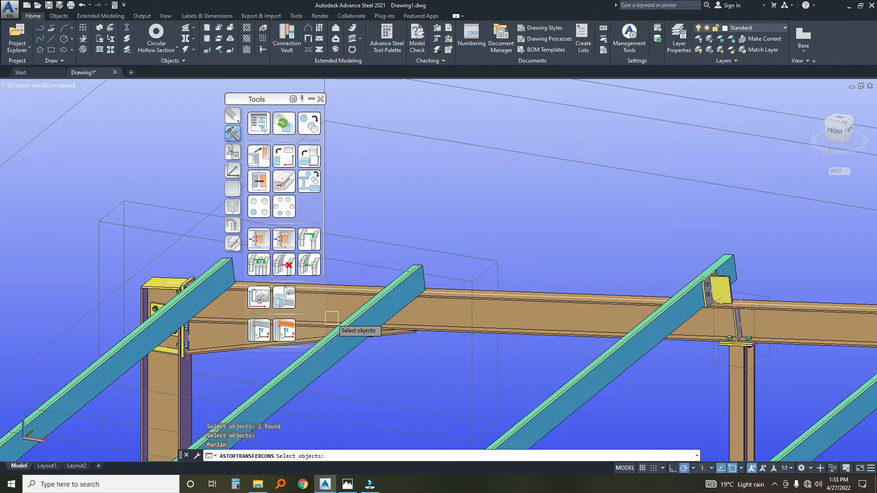
{"action": "left_click", "coordinate": [347, 330]}
{"action": "right_click", "coordinate": [484, 228]}
Apply the template joint to the last purlin at the eaves of the rear end frame and end the command.
{"action": "middle_click_drag", "start_coordinate": [461, 242], "coordinate": [706, 258]}
{"action": "left_click", "coordinate": [496, 320]}
{"action": "right_click", "coordinate": [457, 362]}
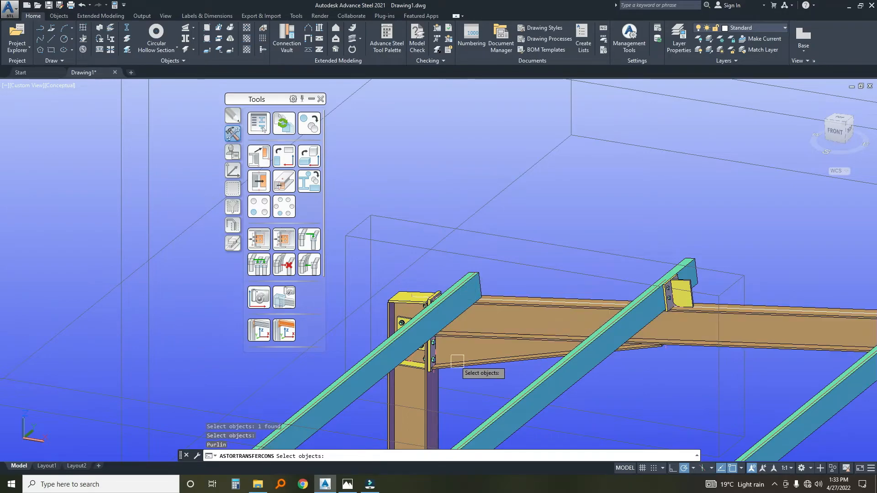
{"action": "left_click", "coordinate": [386, 349]}
{"action": "right_click", "coordinate": [432, 256]}
{"action": "scroll", "coordinate": [472, 264], "scroll_direction": "down", "scroll_amount": 10}
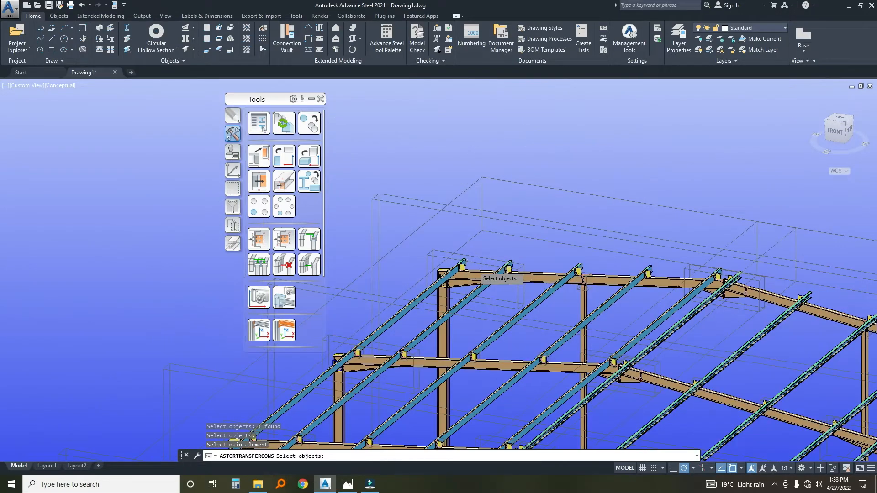
{"action": "scroll", "coordinate": [466, 360], "scroll_direction": "down", "scroll_amount": 3}
{"action": "middle_click_drag", "start_coordinate": [475, 376], "coordinate": [515, 282]}
{"action": "scroll", "coordinate": [377, 309], "scroll_direction": "up", "scroll_amount": 2}
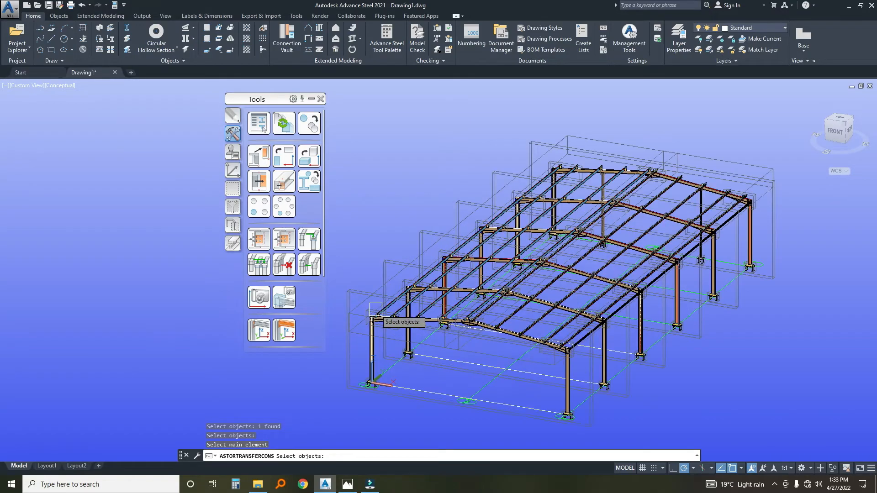
{"action": "key", "text": "Escape"}
{"action": "key", "text": "Escape"}
Run a Model Check on the whole structure and dismiss its notification report.
{"action": "middle_click_drag", "start_coordinate": [471, 412], "coordinate": [511, 393]}
{"action": "key", "text": "Escape"}
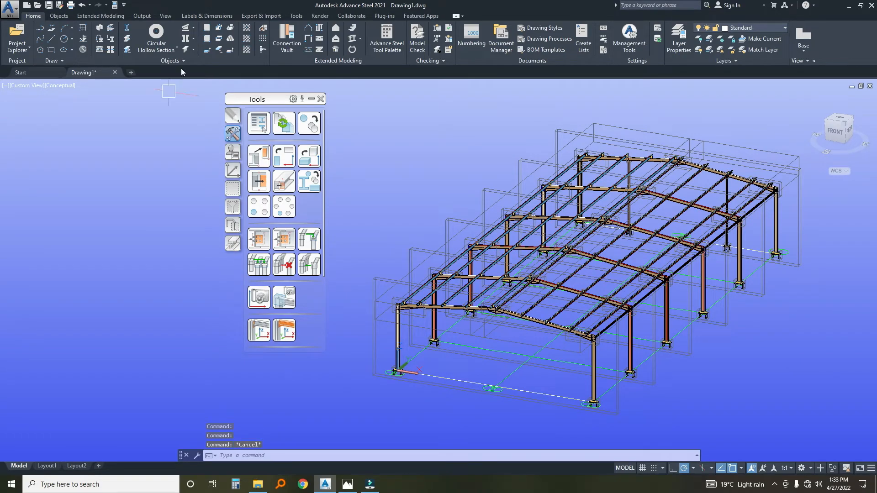
{"action": "left_click", "coordinate": [417, 42]}
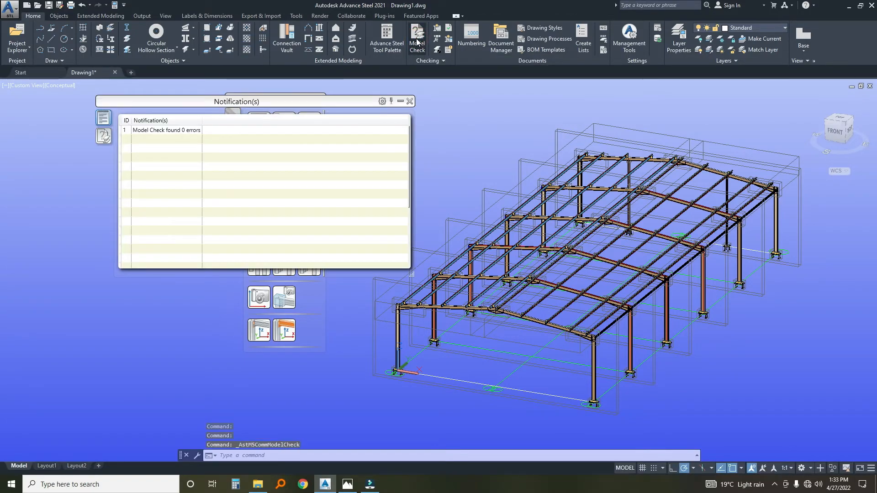
{"action": "left_click", "coordinate": [410, 101]}
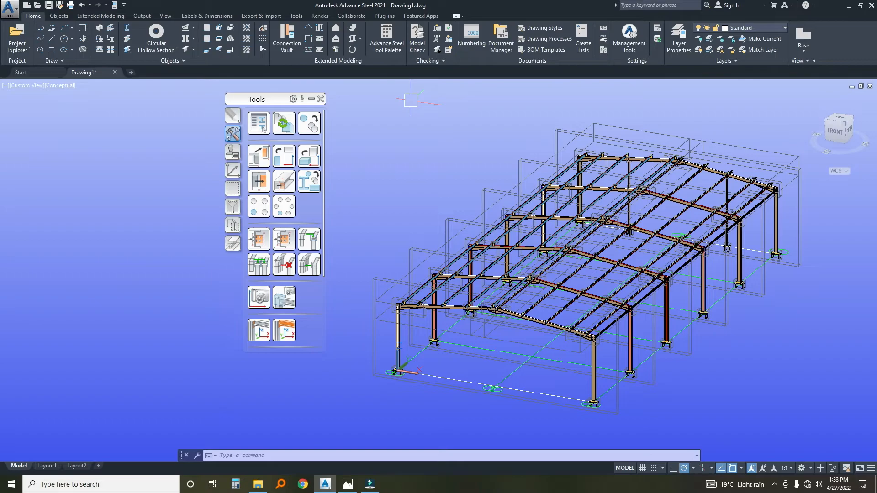
Examine the building's frames and purlin connections up close, as a whole and from a low viewing angle.
{"action": "scroll", "coordinate": [588, 282], "scroll_direction": "up", "scroll_amount": 3}
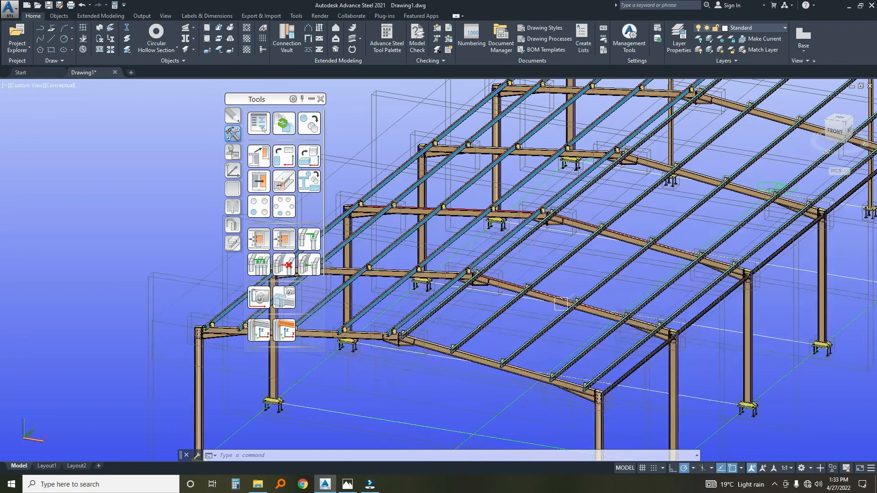
{"action": "middle_click_drag", "start_coordinate": [562, 303], "coordinate": [562, 274]}
{"action": "scroll", "coordinate": [562, 274], "scroll_direction": "down", "scroll_amount": 2}
{"action": "scroll", "coordinate": [509, 269], "scroll_direction": "down", "scroll_amount": 2}
{"action": "mouse_move", "coordinate": [466, 300]}
{"action": "middle_mouse_down"}
{"action": "mouse_move", "coordinate": [489, 288]}
{"action": "mouse_move", "coordinate": [437, 316]}
{"action": "mouse_move", "coordinate": [470, 289]}
{"action": "mouse_move", "coordinate": [447, 287]}
{"action": "mouse_move", "coordinate": [456, 286]}
{"action": "middle_mouse_up"}
{"action": "scroll", "coordinate": [486, 264], "scroll_direction": "up", "scroll_amount": 3}
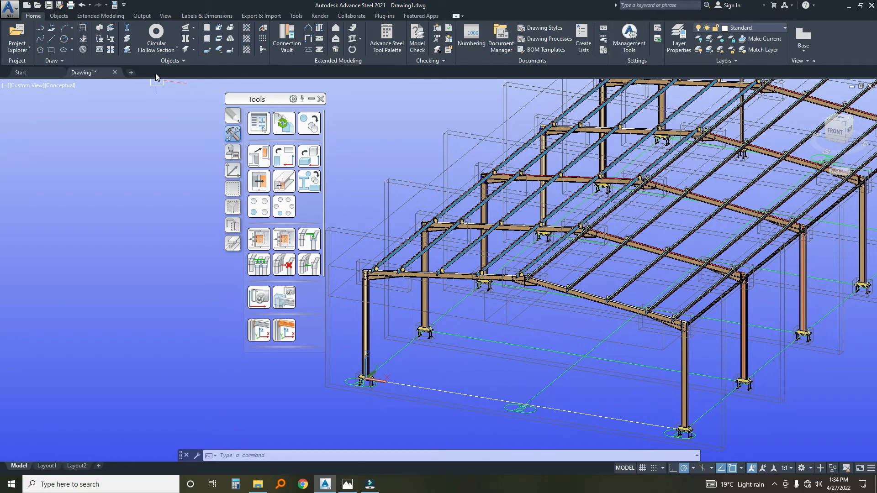
{"action": "scroll", "coordinate": [436, 232], "scroll_direction": "down", "scroll_amount": 4}
{"action": "middle_click_drag", "start_coordinate": [418, 234], "coordinate": [441, 284]}
{"action": "scroll", "coordinate": [457, 251], "scroll_direction": "up", "scroll_amount": 5}
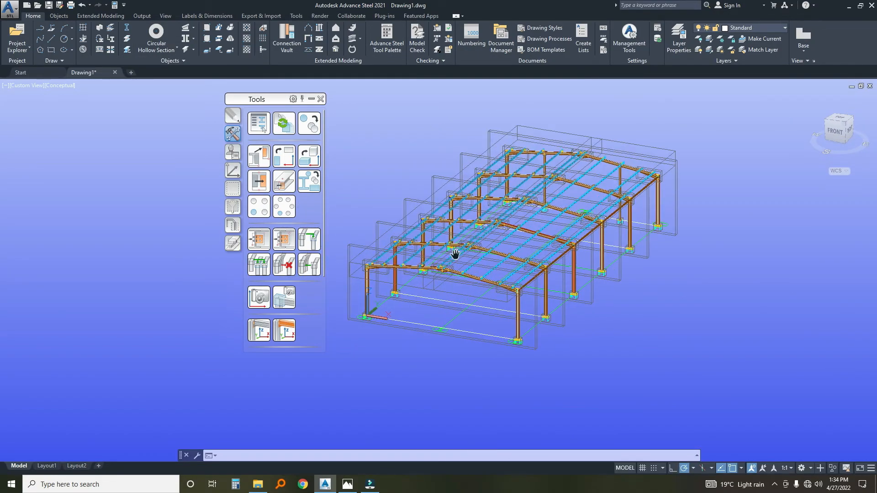
{"action": "middle_click_drag", "start_coordinate": [370, 271], "coordinate": [434, 219]}
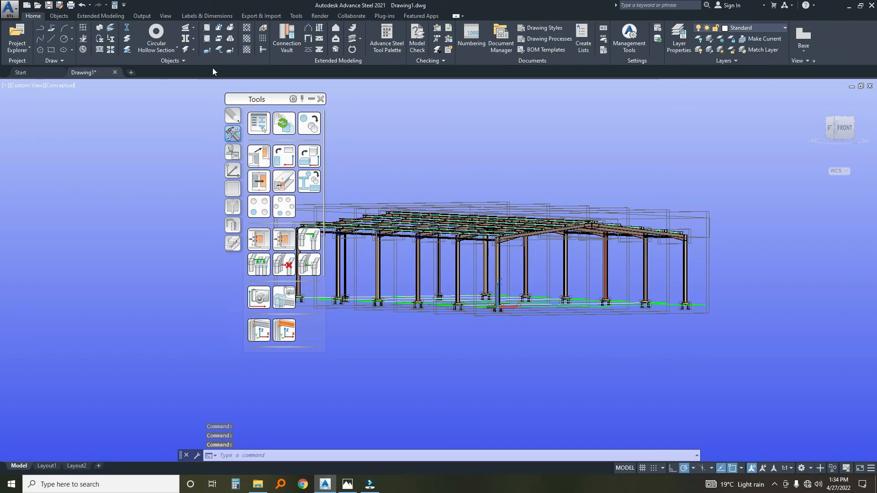